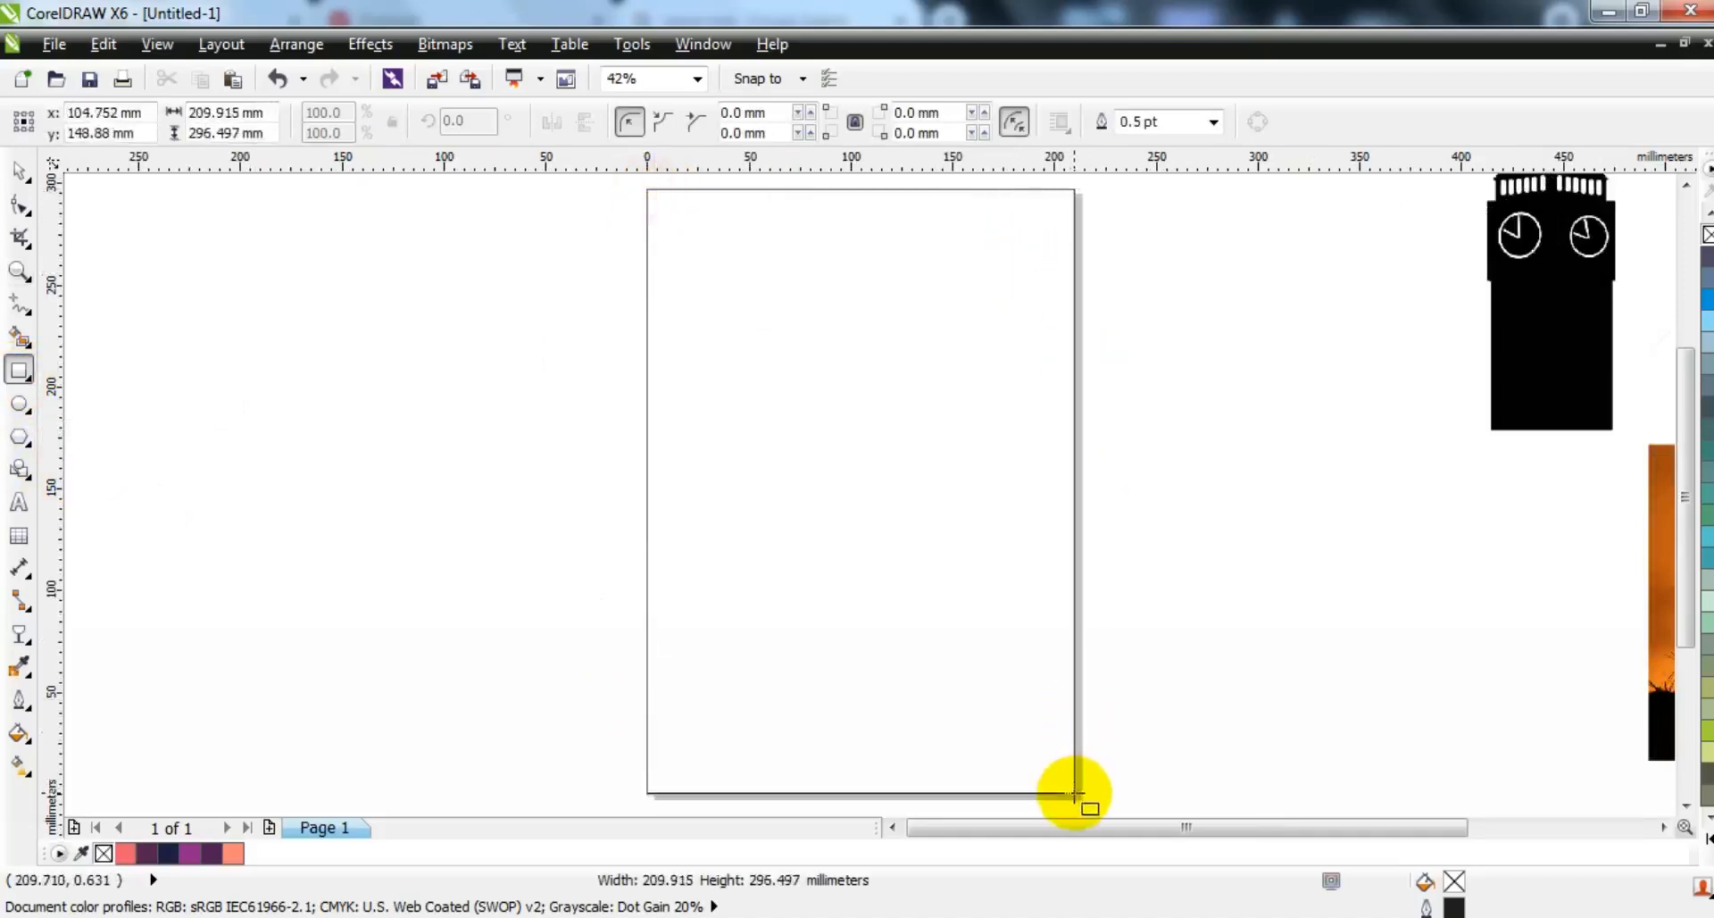
# - Draw a rectangle covering the whole A4 page, about 210 × 297 mm
pyautogui.moveTo(1075, 793); pyautogui.dragTo(1075, 793)
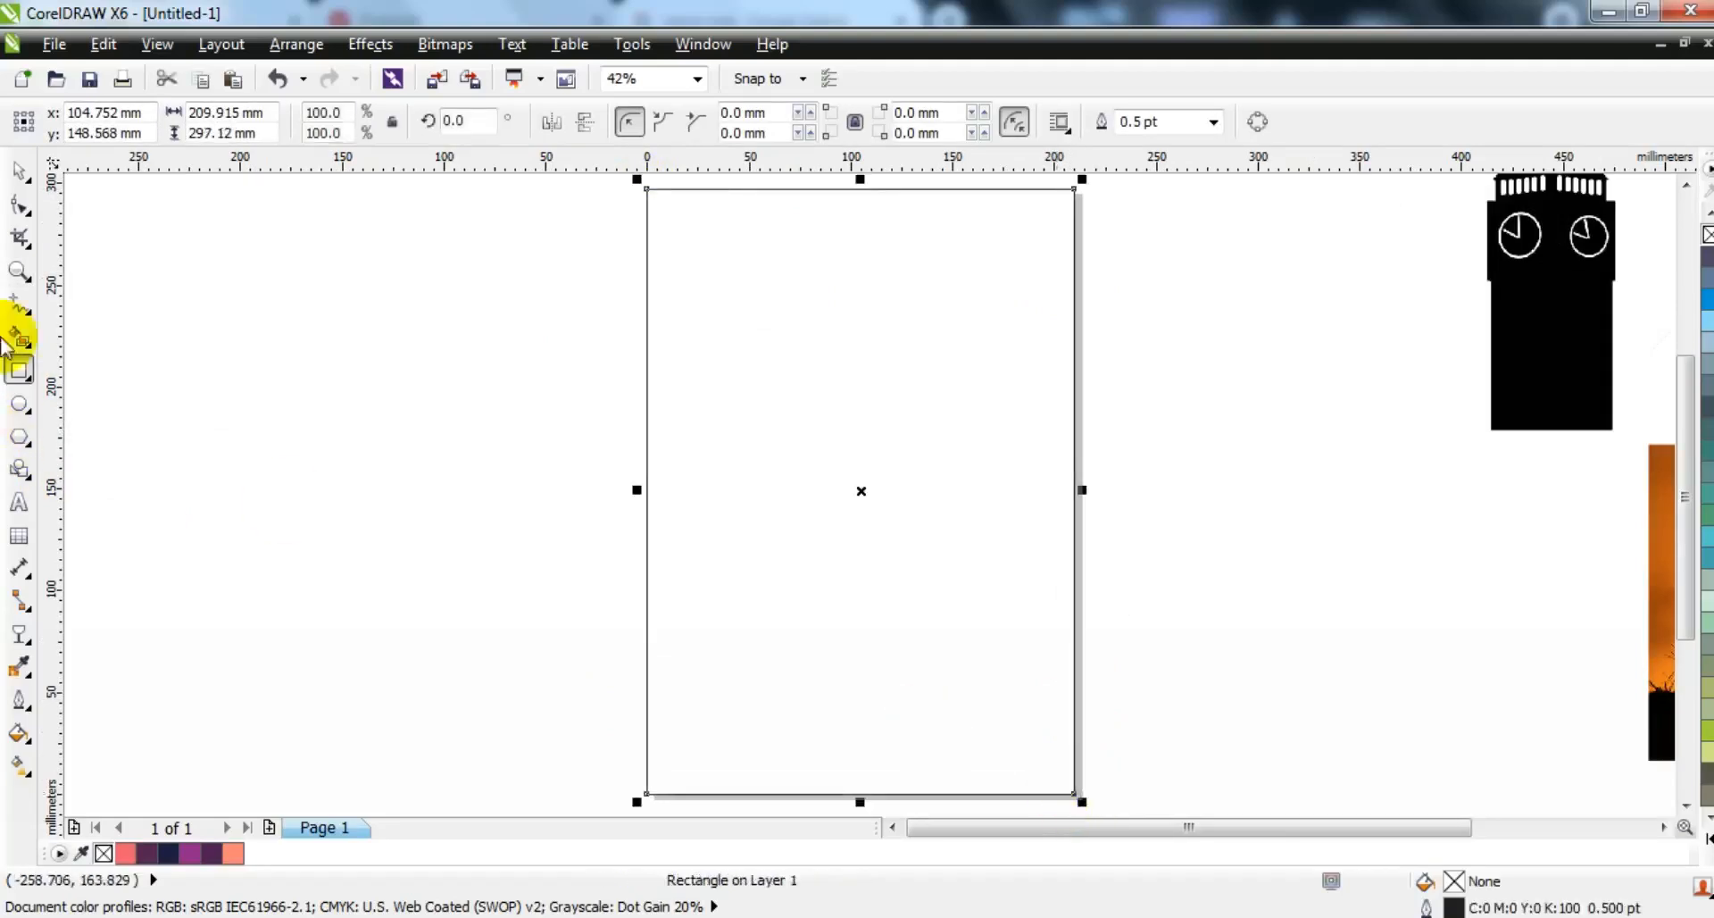
pyautogui.click(20, 170)
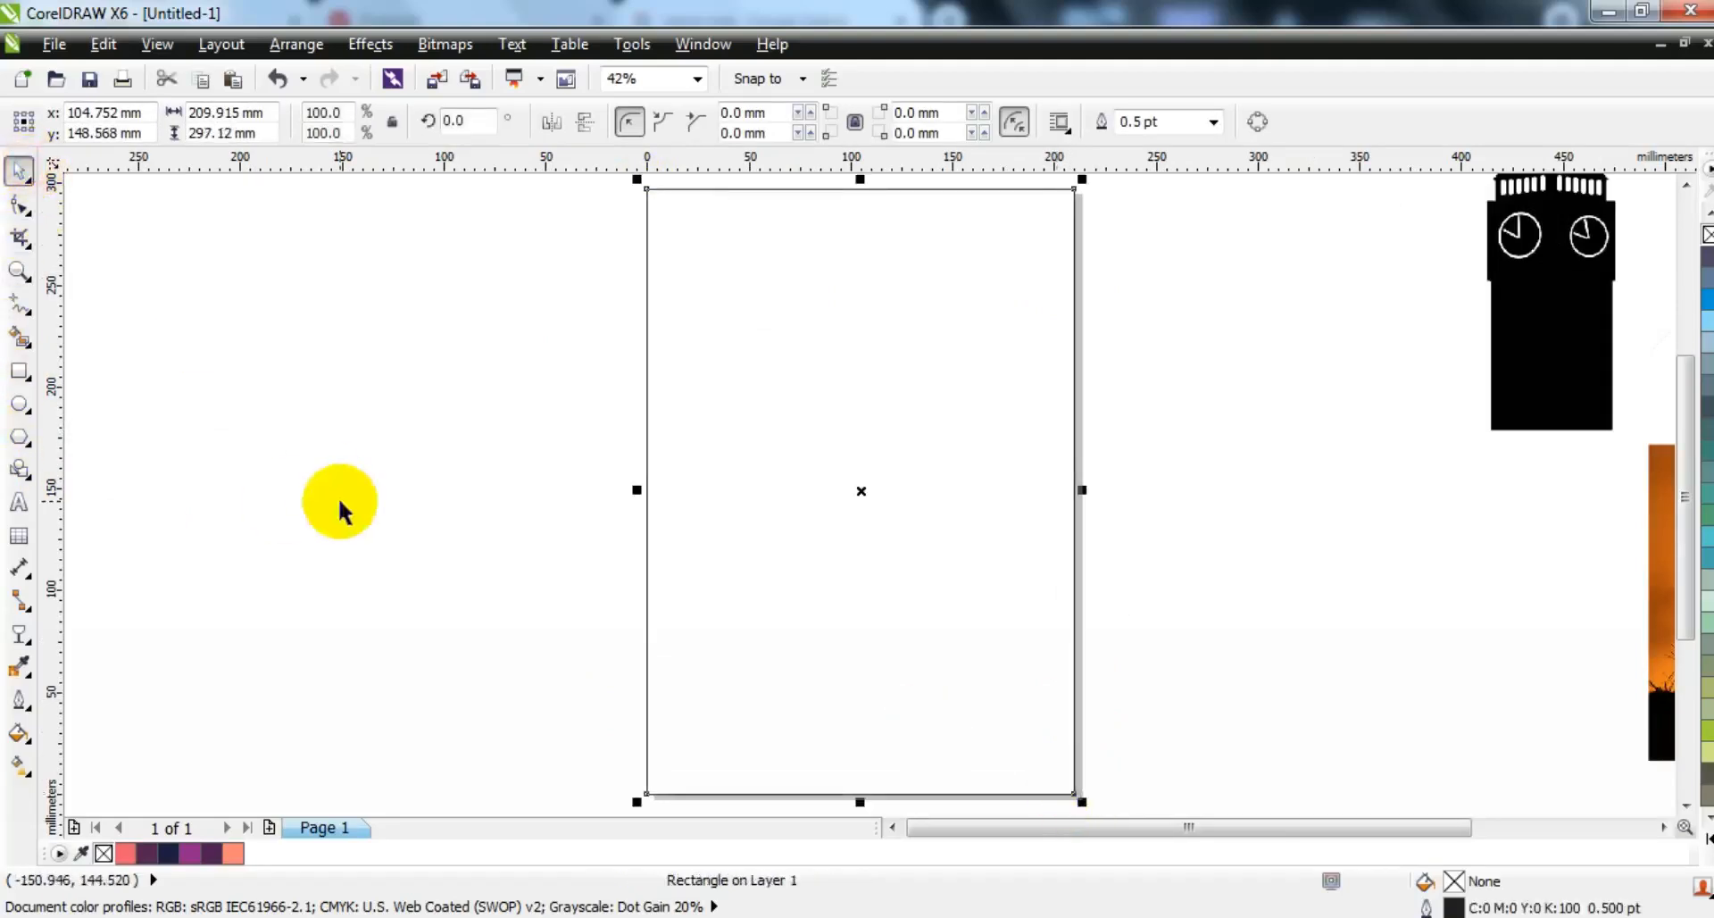
pyautogui.click(341, 506)
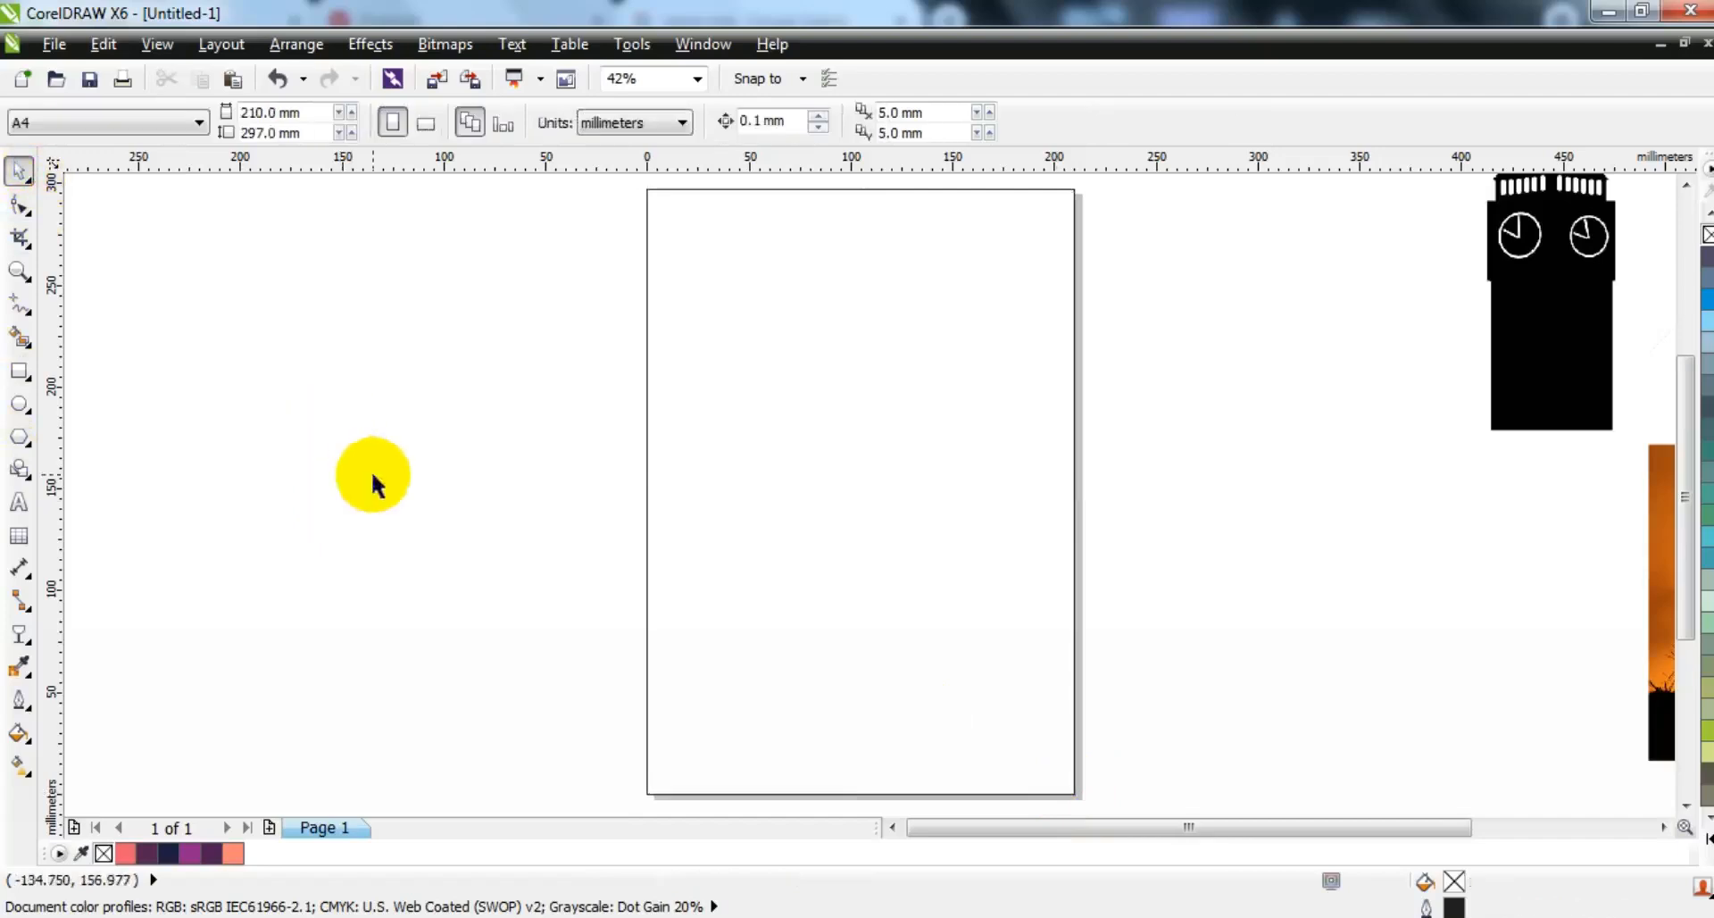
# - Draw an upright rectangle about 122 × 174 mm inside the page and set its outline width to 4 pt
pyautogui.click(18, 380)
pyautogui.moveTo(724, 290)
pyautogui.mouseDown()
pyautogui.moveTo(971, 596)
pyautogui.moveTo(974, 644)
pyautogui.mouseUp()
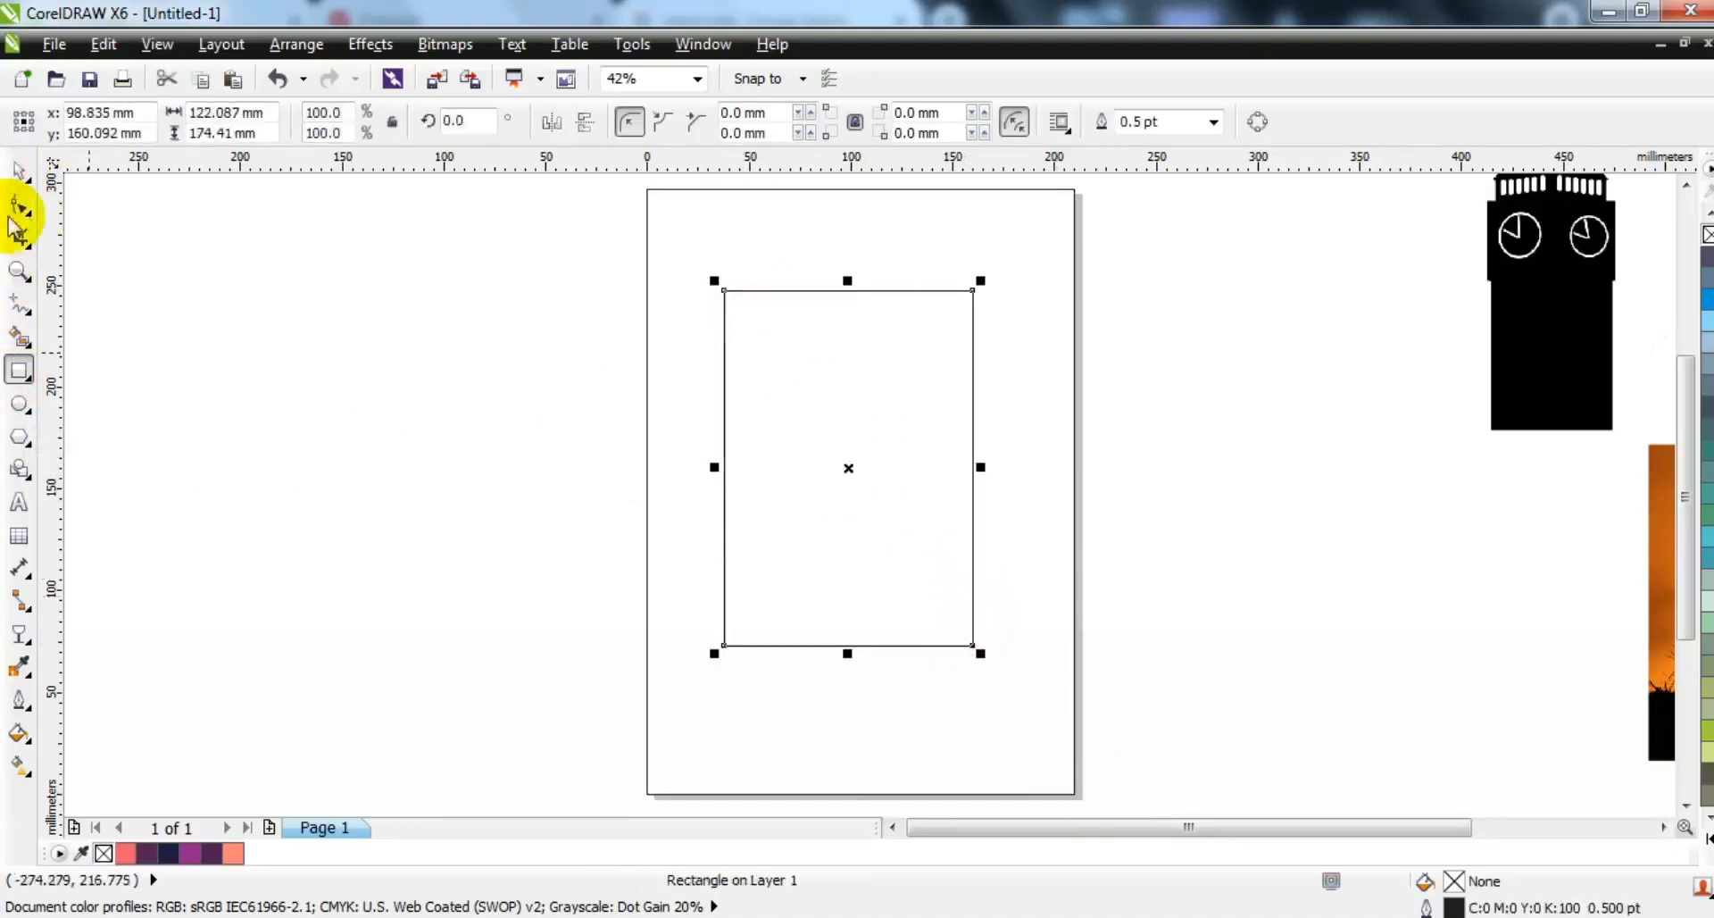
pyautogui.click(1213, 123)
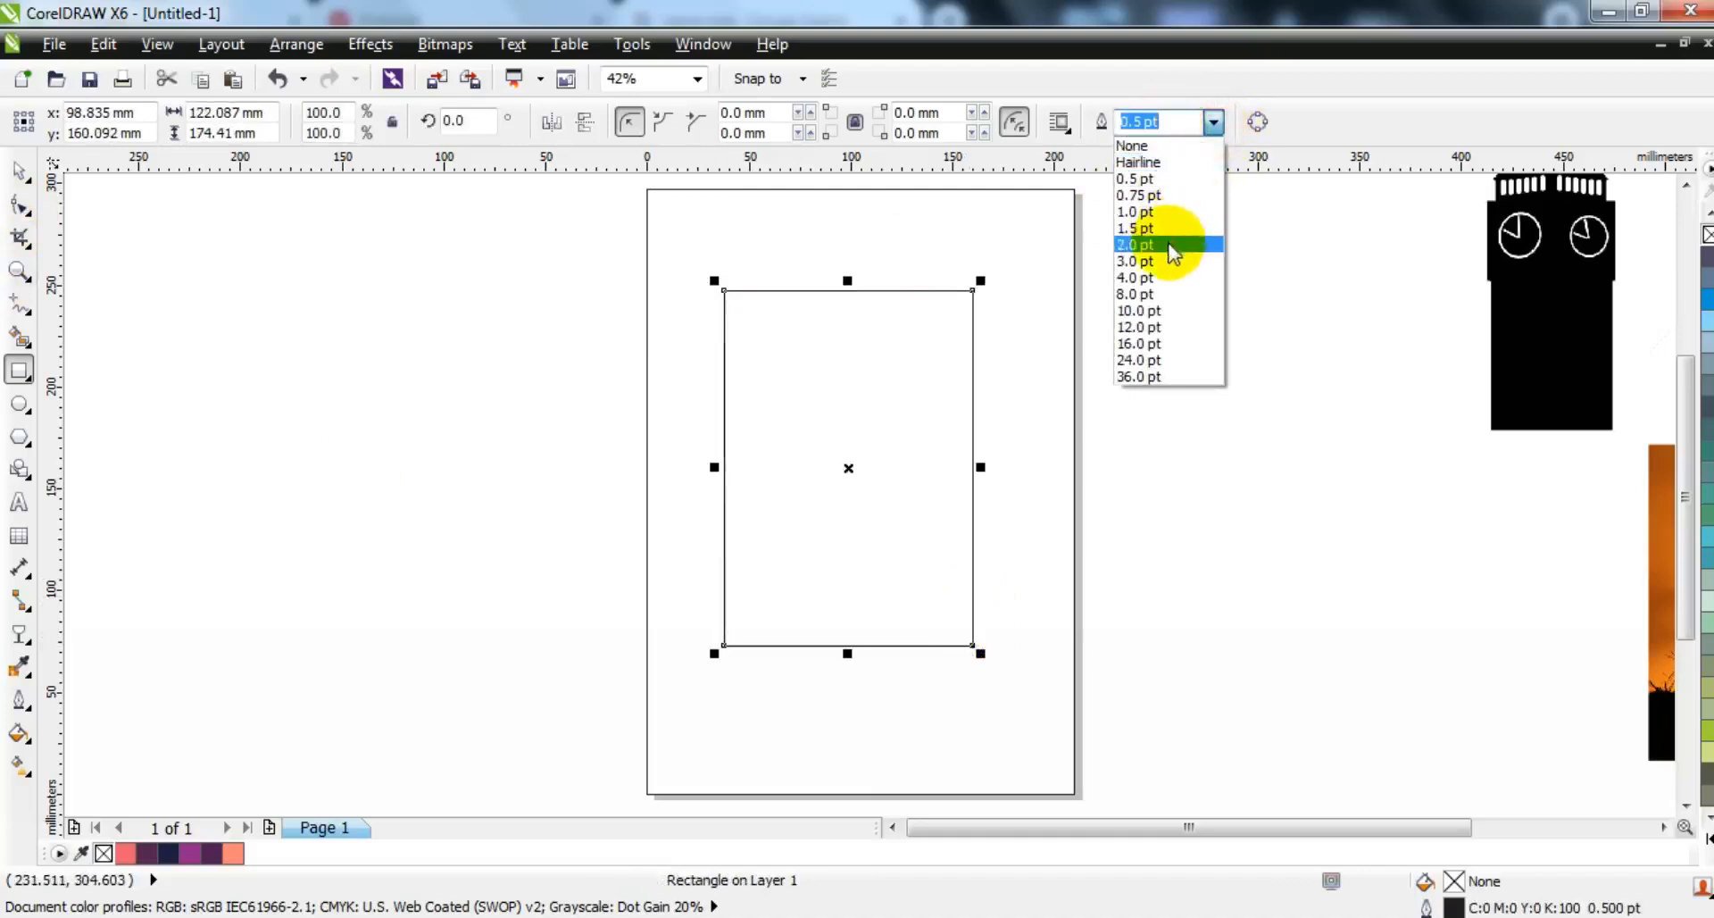
pyautogui.click(1174, 254)
pyautogui.click(1213, 123)
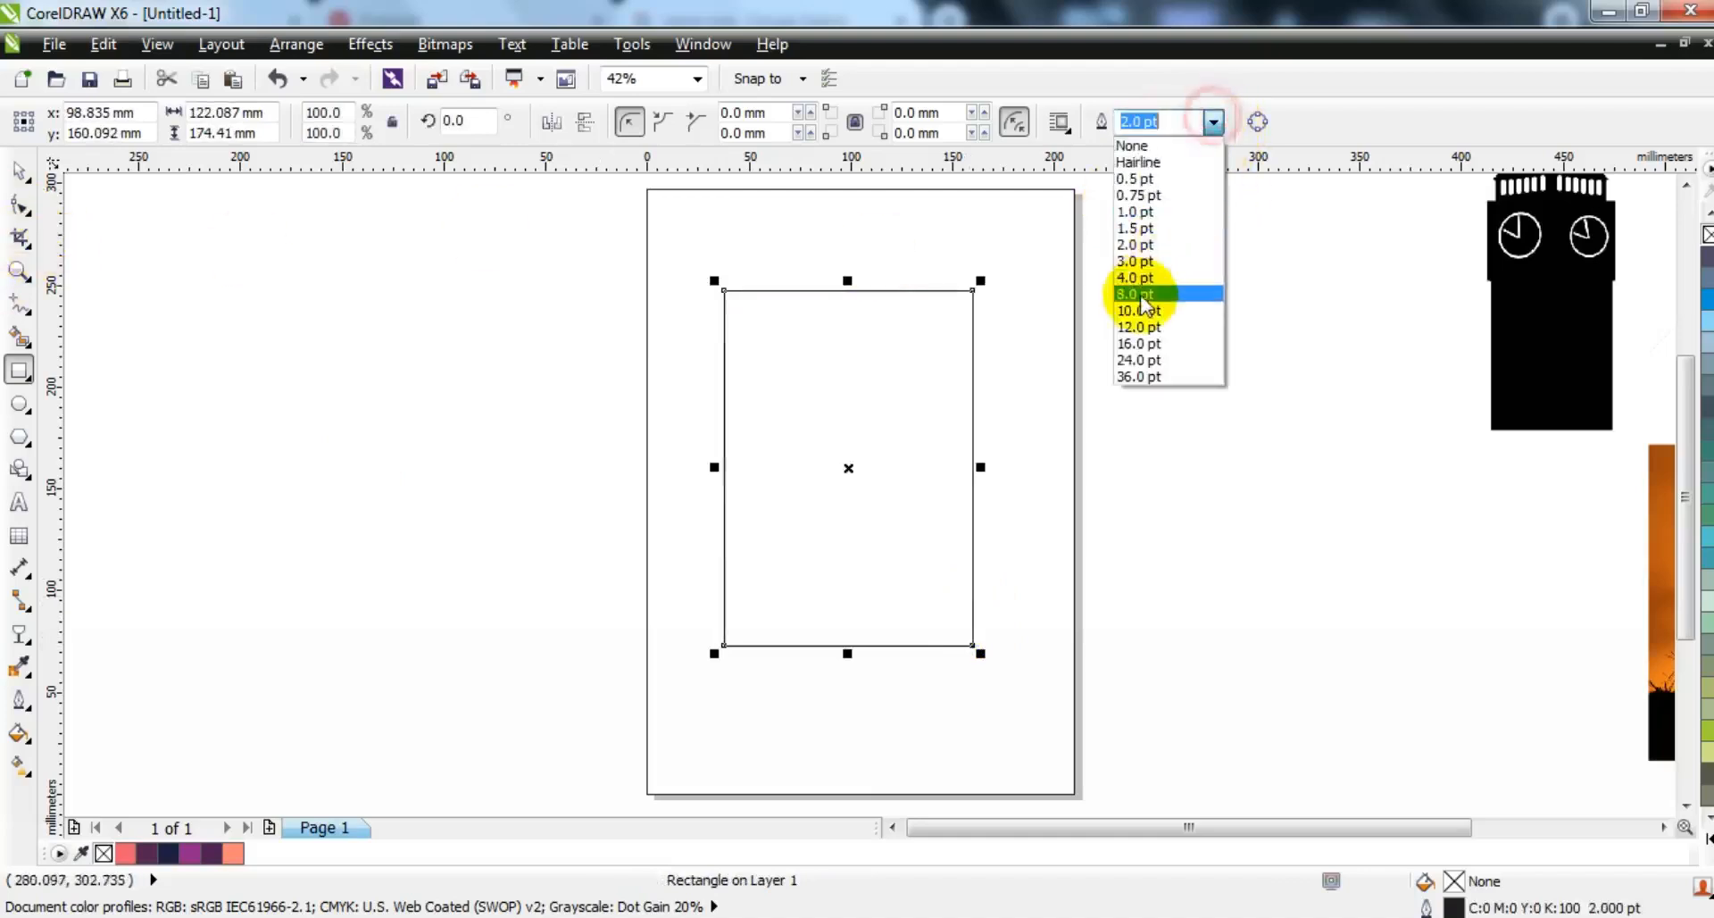
pyautogui.click(1140, 278)
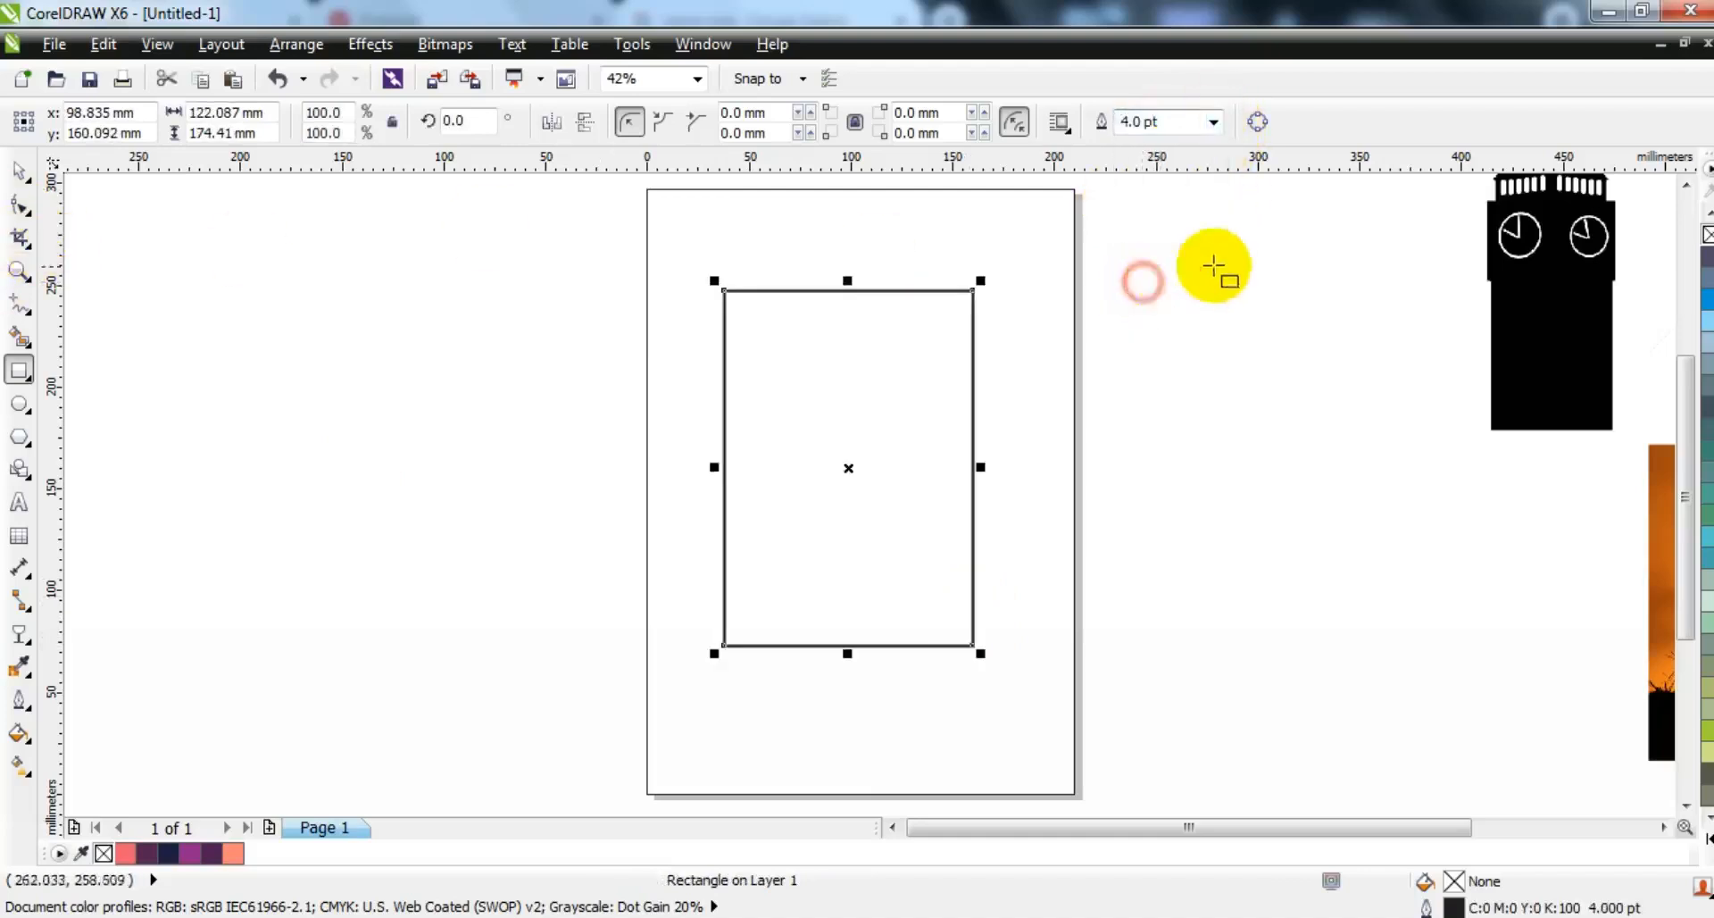
# - Round the inner rectangle's two upper corners individually to about 61 mm so they form a full arch
pyautogui.click(18, 210)
pyautogui.moveTo(725, 297); pyautogui.dragTo(777, 440)
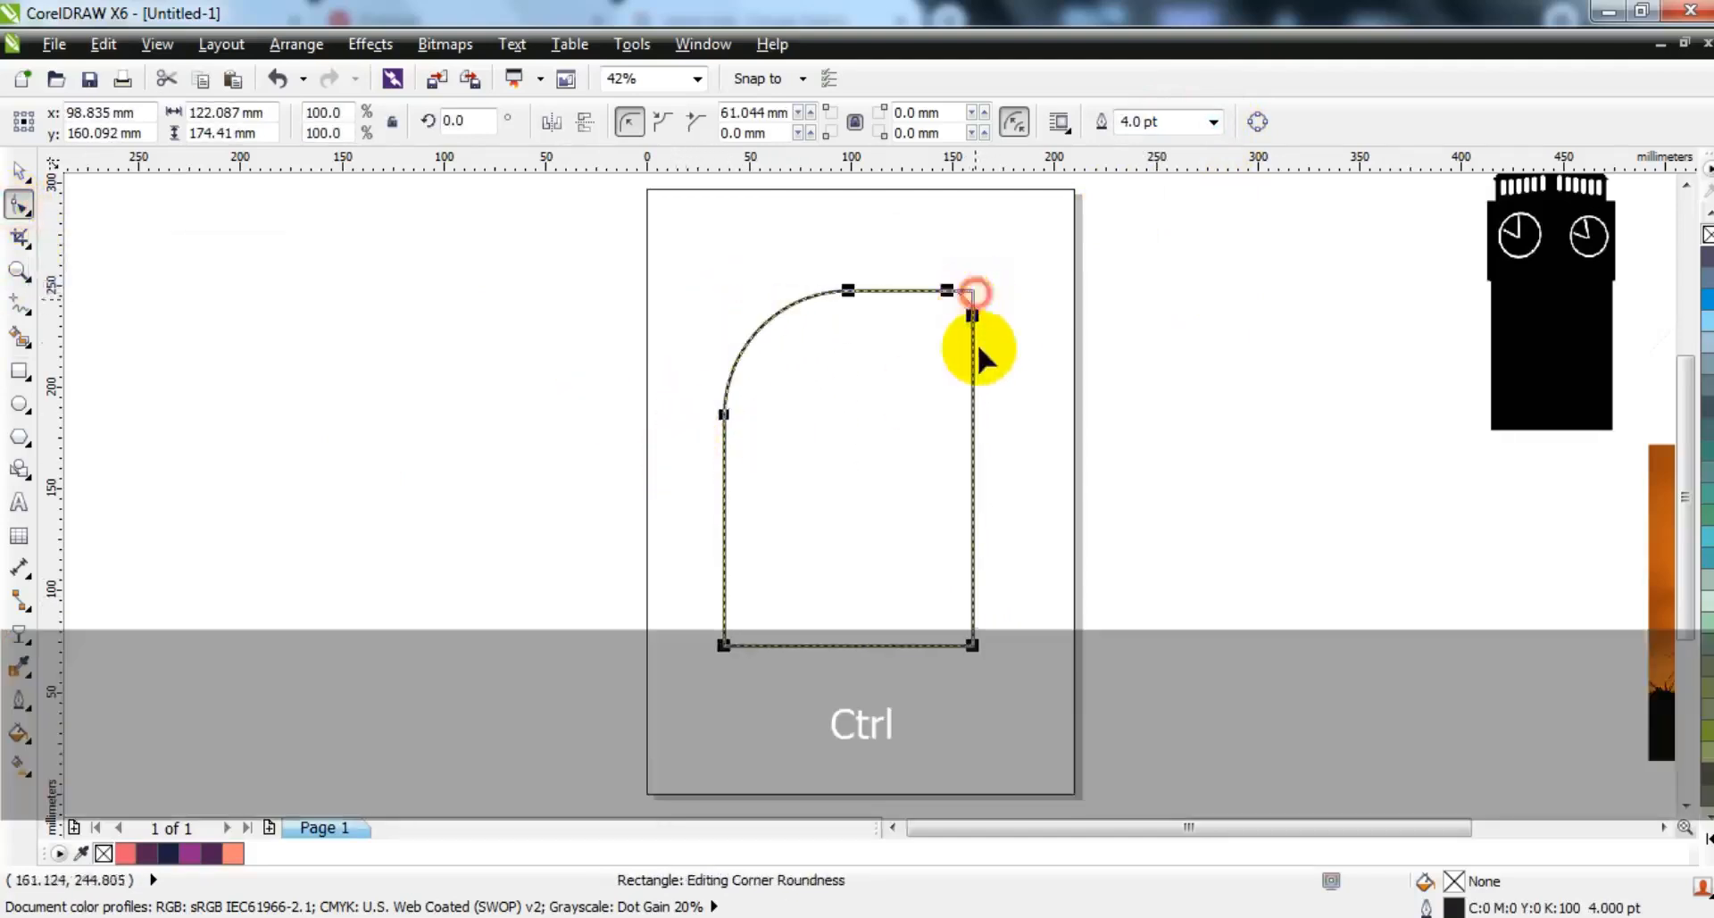
pyautogui.moveTo(956, 484); pyautogui.dragTo(964, 481)
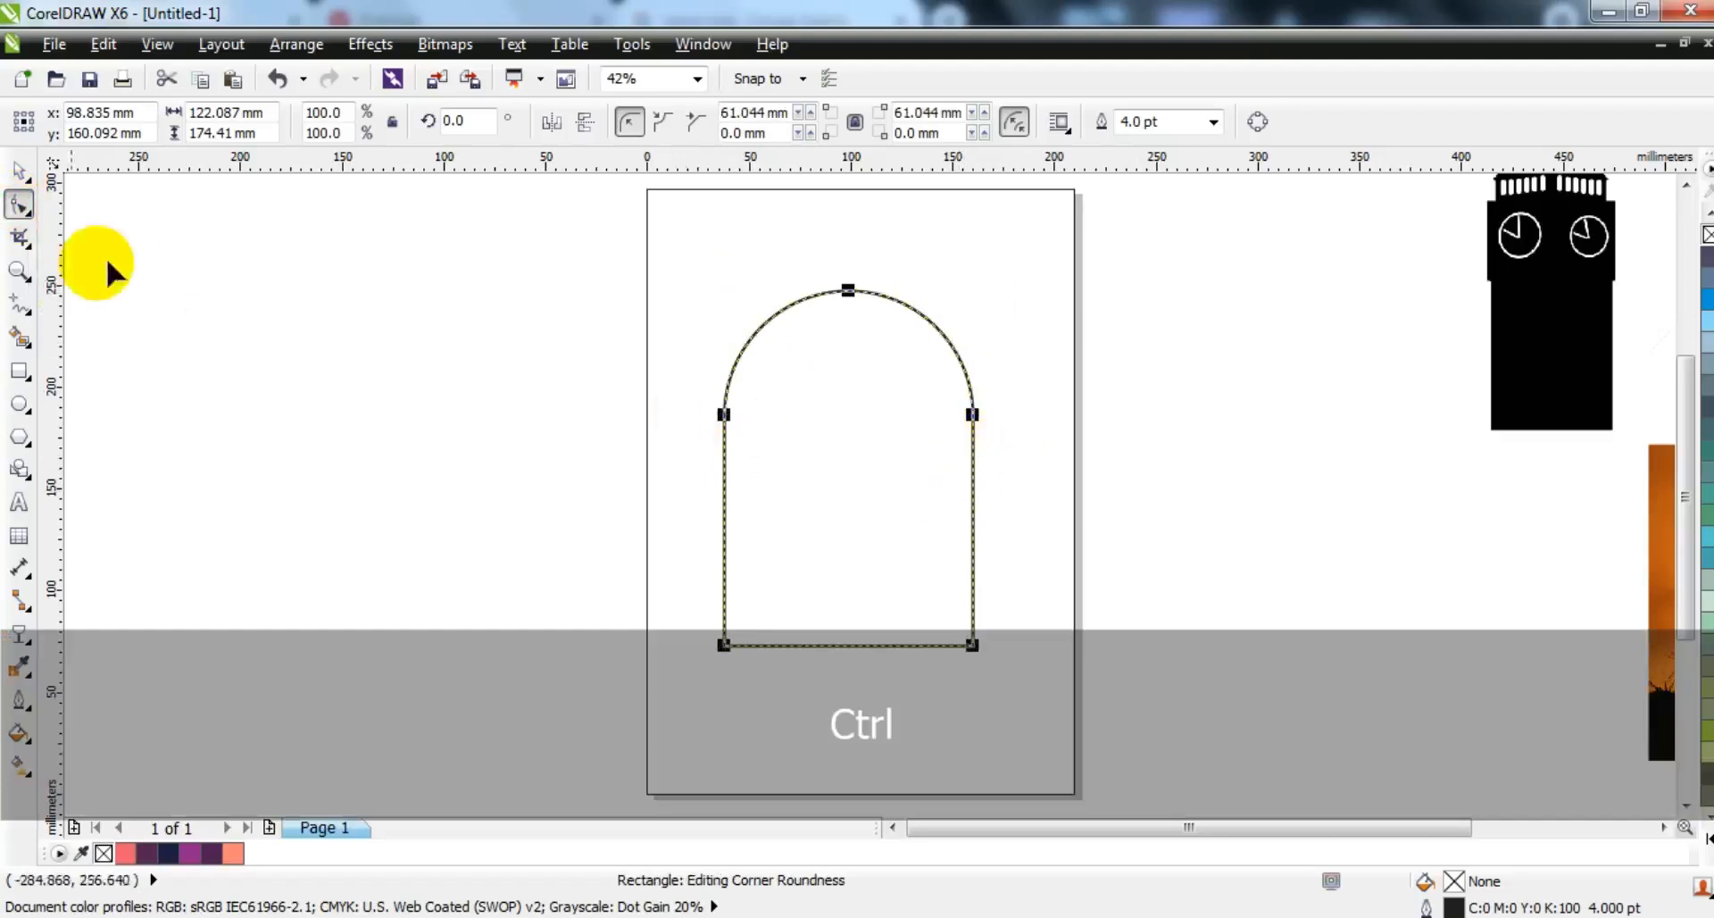
pyautogui.click(22, 169)
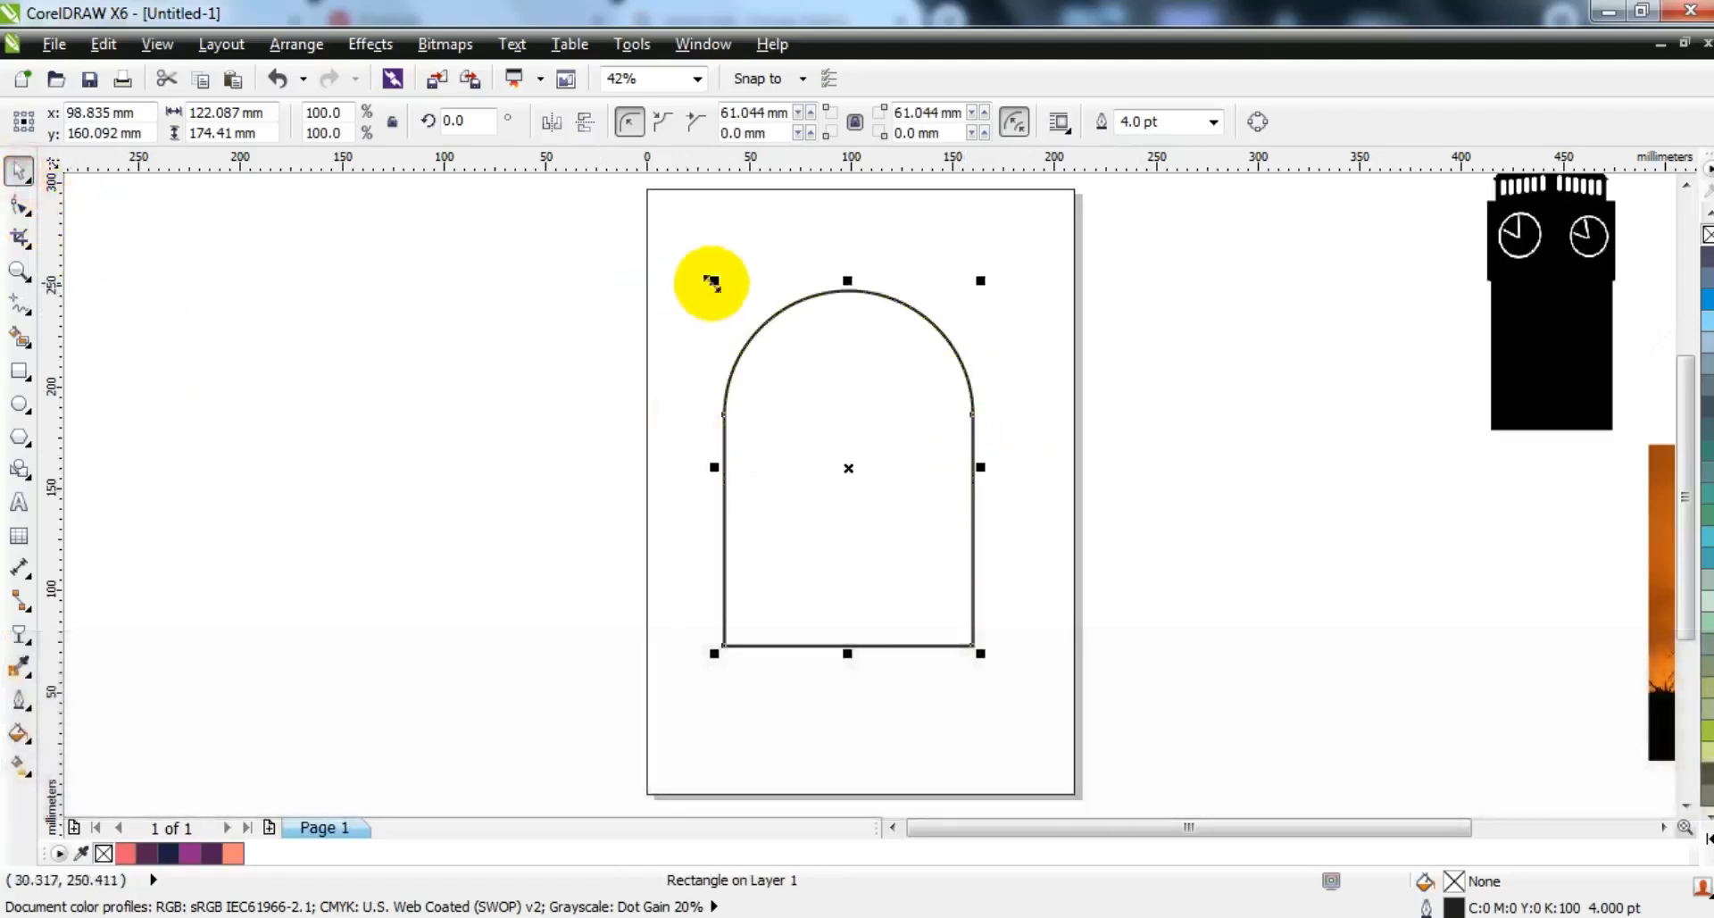
# - Create an enlarged copy of the arch, about 126 × 181 mm with the same base line, and centre both arches horizontally on each other
pyautogui.moveTo(712, 283); pyautogui.dragTo(700, 261)
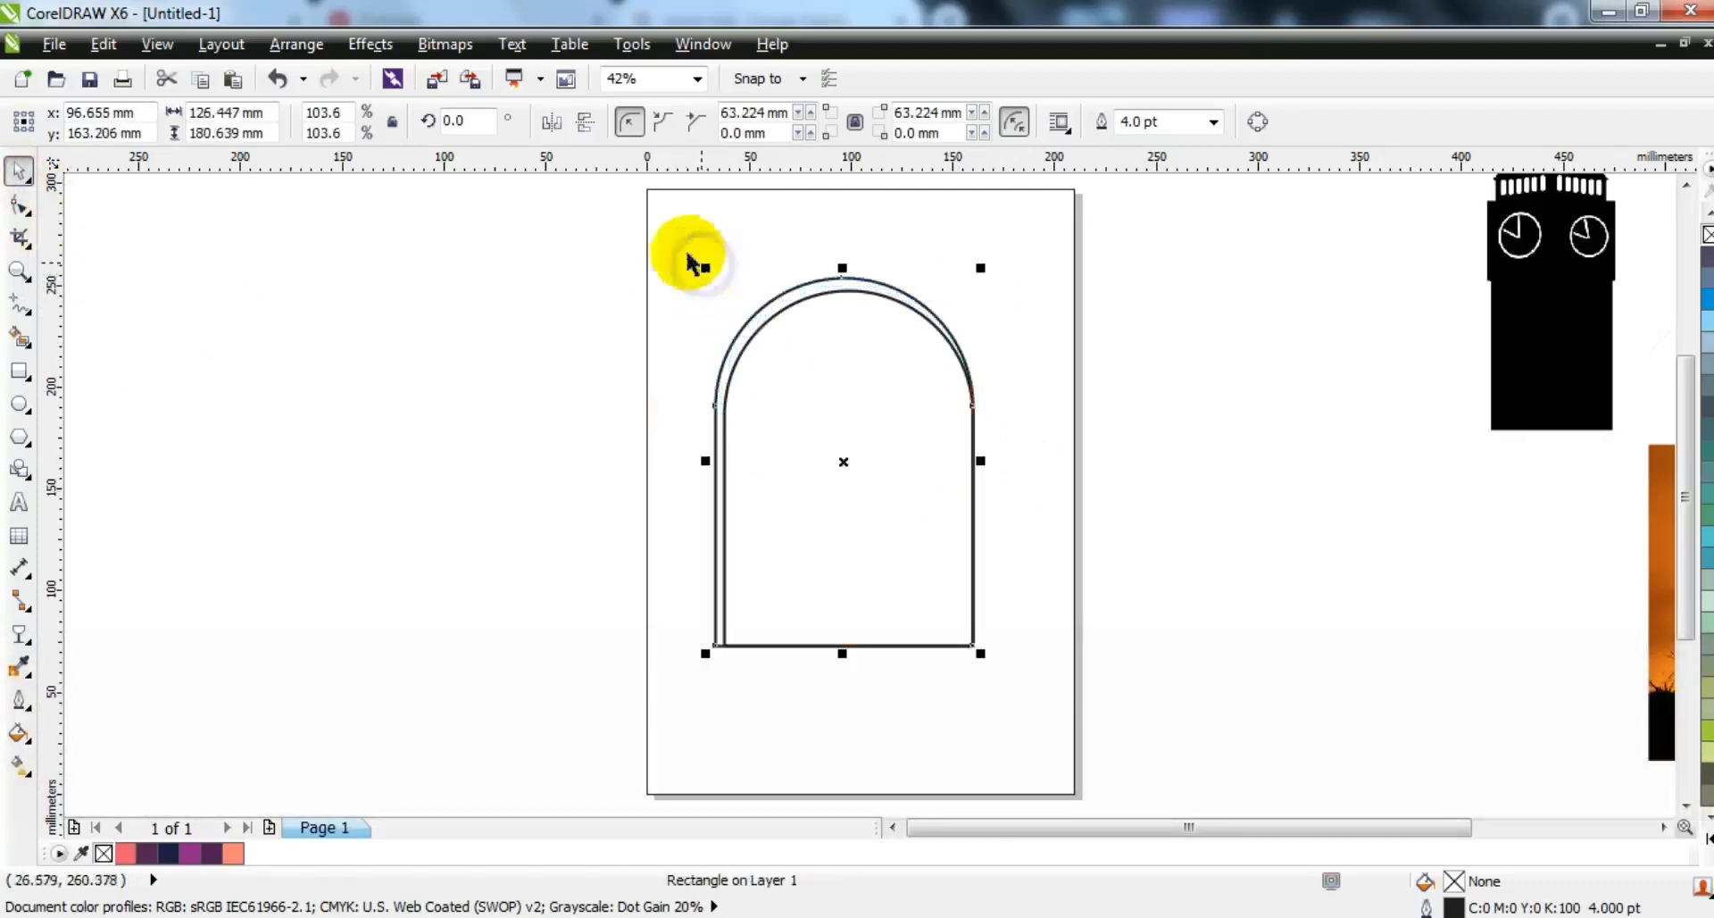
pyautogui.keyDown('shift'); pyautogui.click(894, 299); pyautogui.keyUp('shift')
pyautogui.press('c')
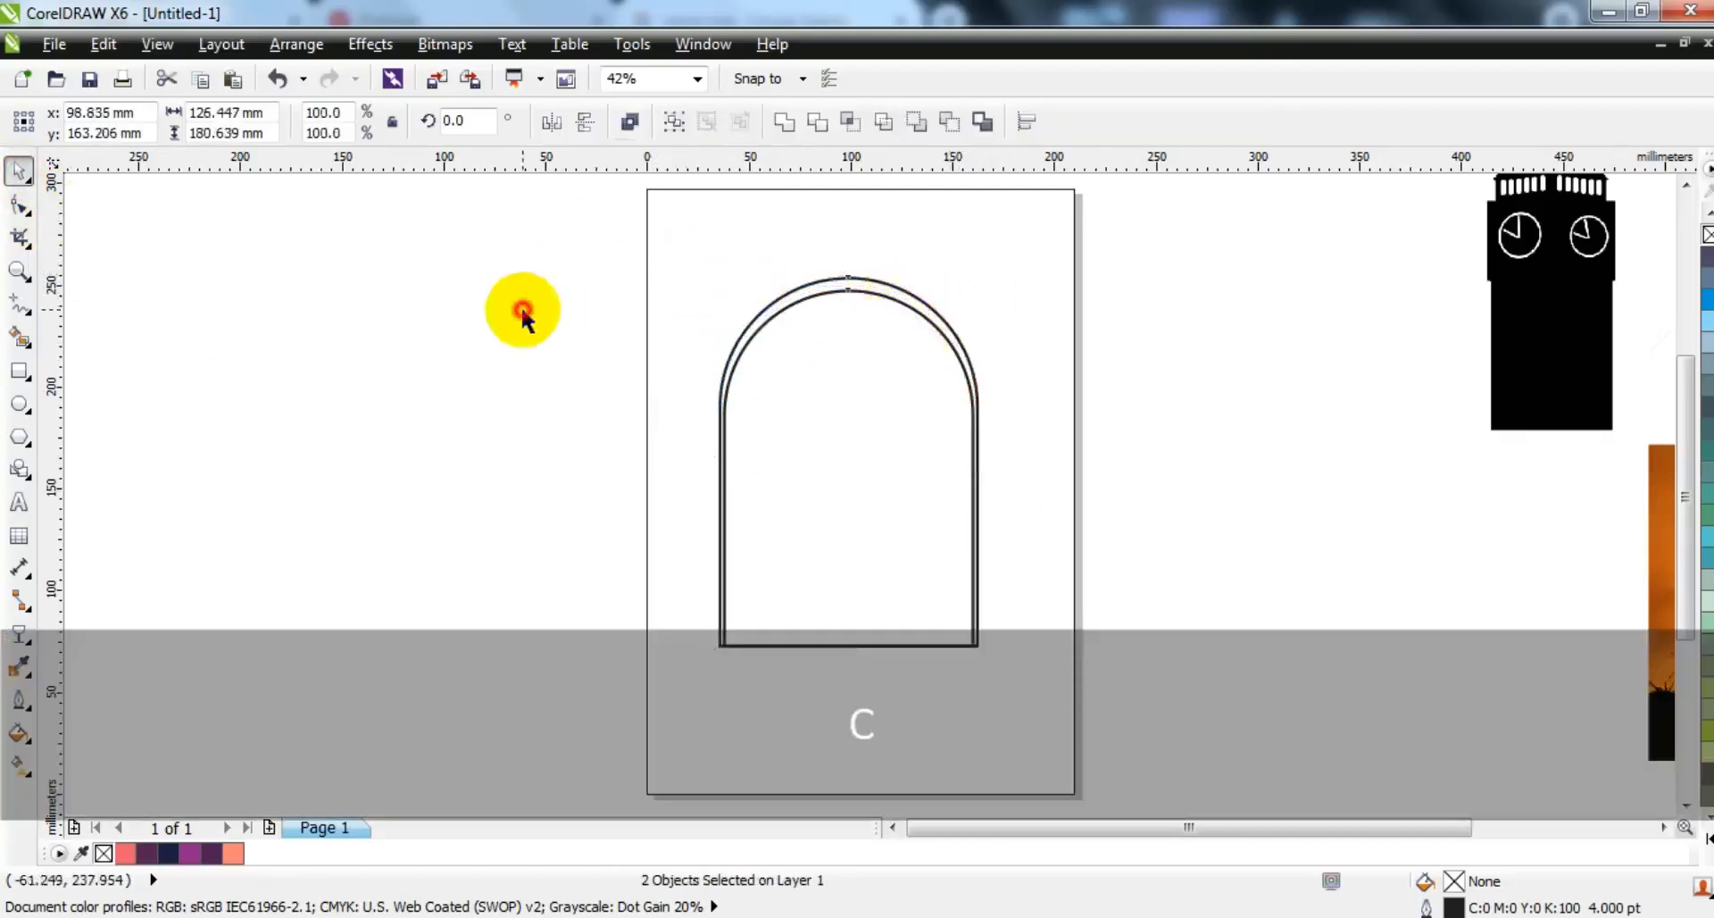
pyautogui.click(524, 313)
# - Stretch the outer arch upward to a height of about 183 mm, keeping its base in place
pyautogui.click(902, 297)
pyautogui.moveTo(851, 268); pyautogui.dragTo(849, 263)
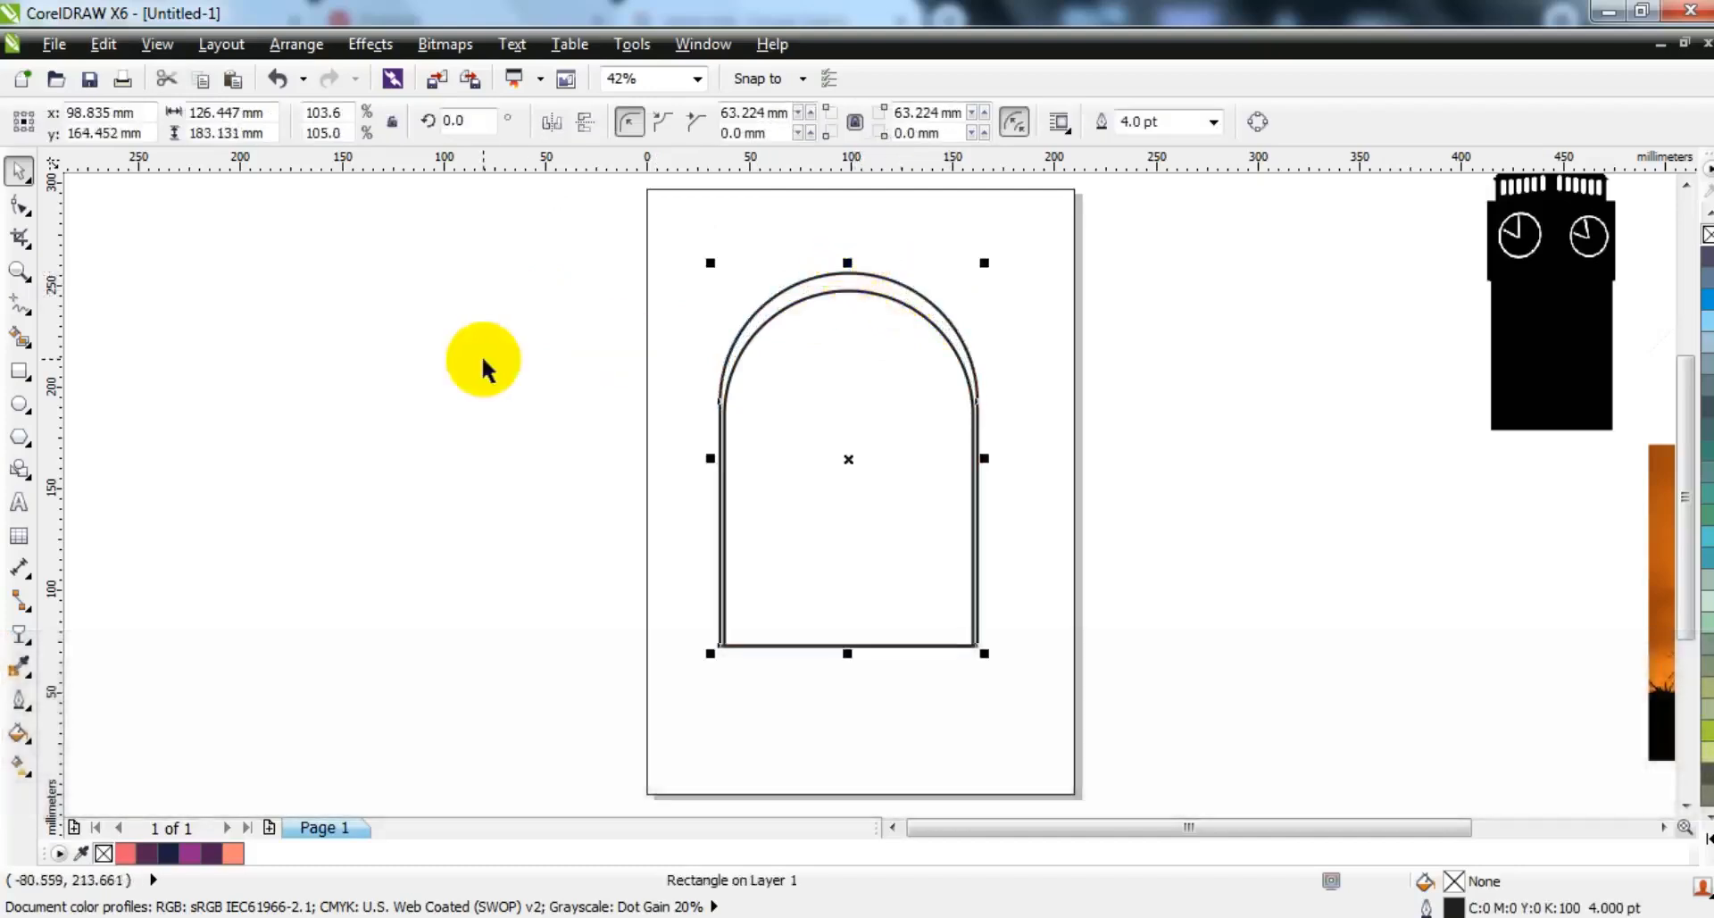
pyautogui.click(481, 355)
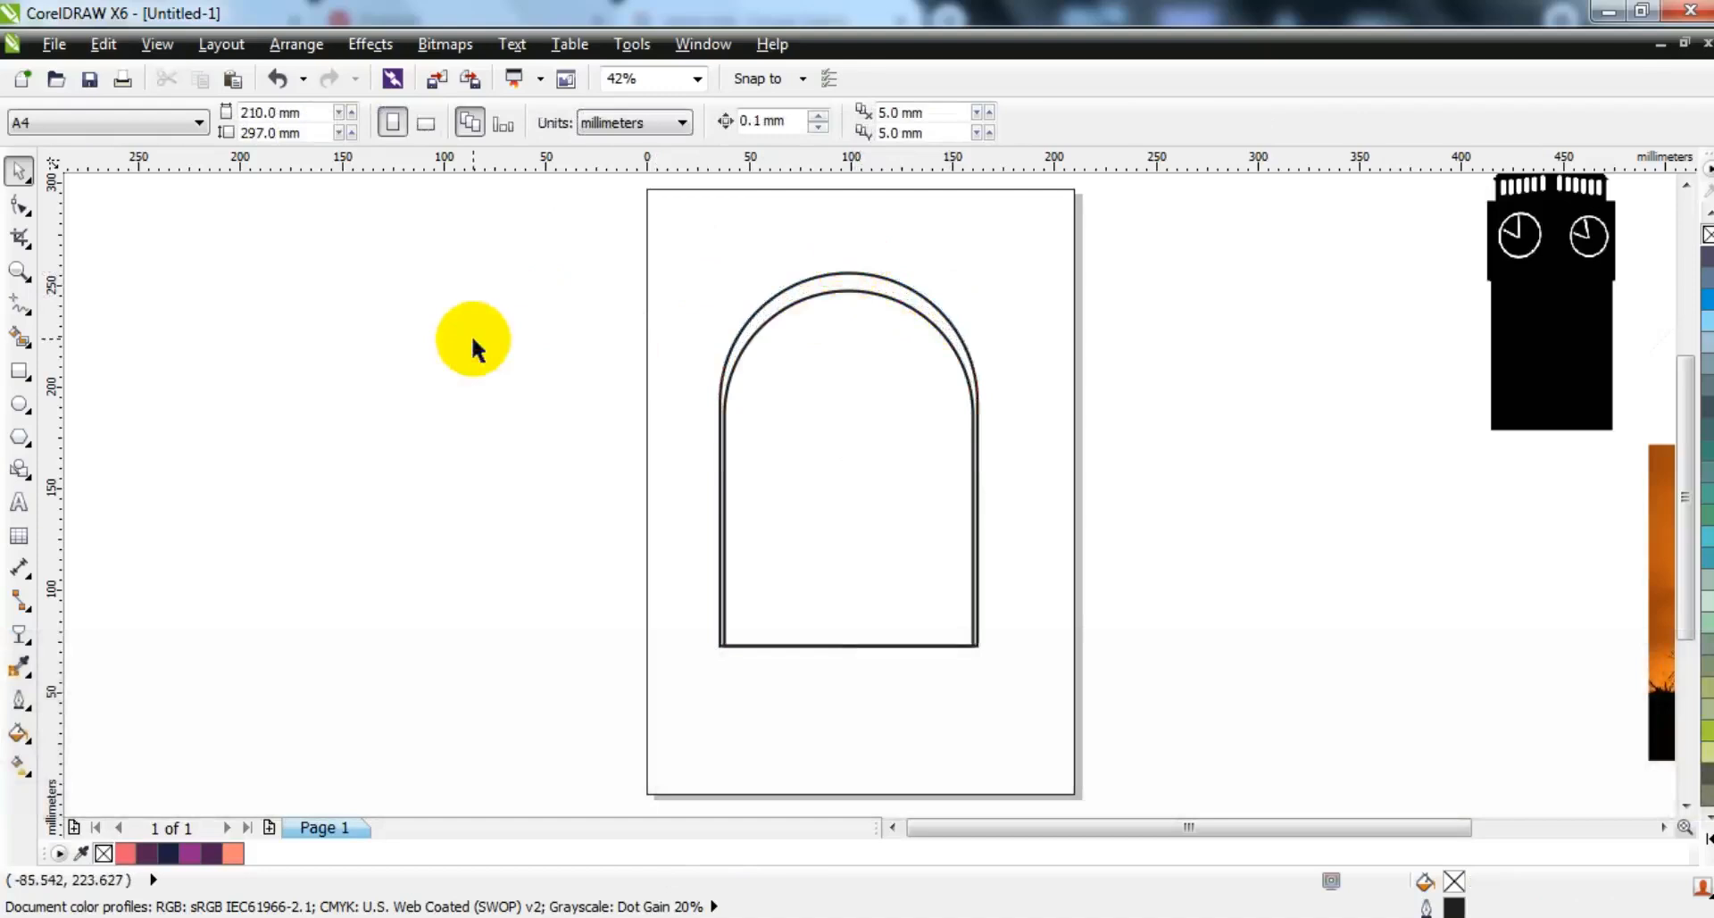
# - Fill both arches with light grey (C0 M0 Y0 K20)
pyautogui.click(887, 294)
pyautogui.keyDown('shift'); pyautogui.click(891, 278); pyautogui.keyUp('shift')
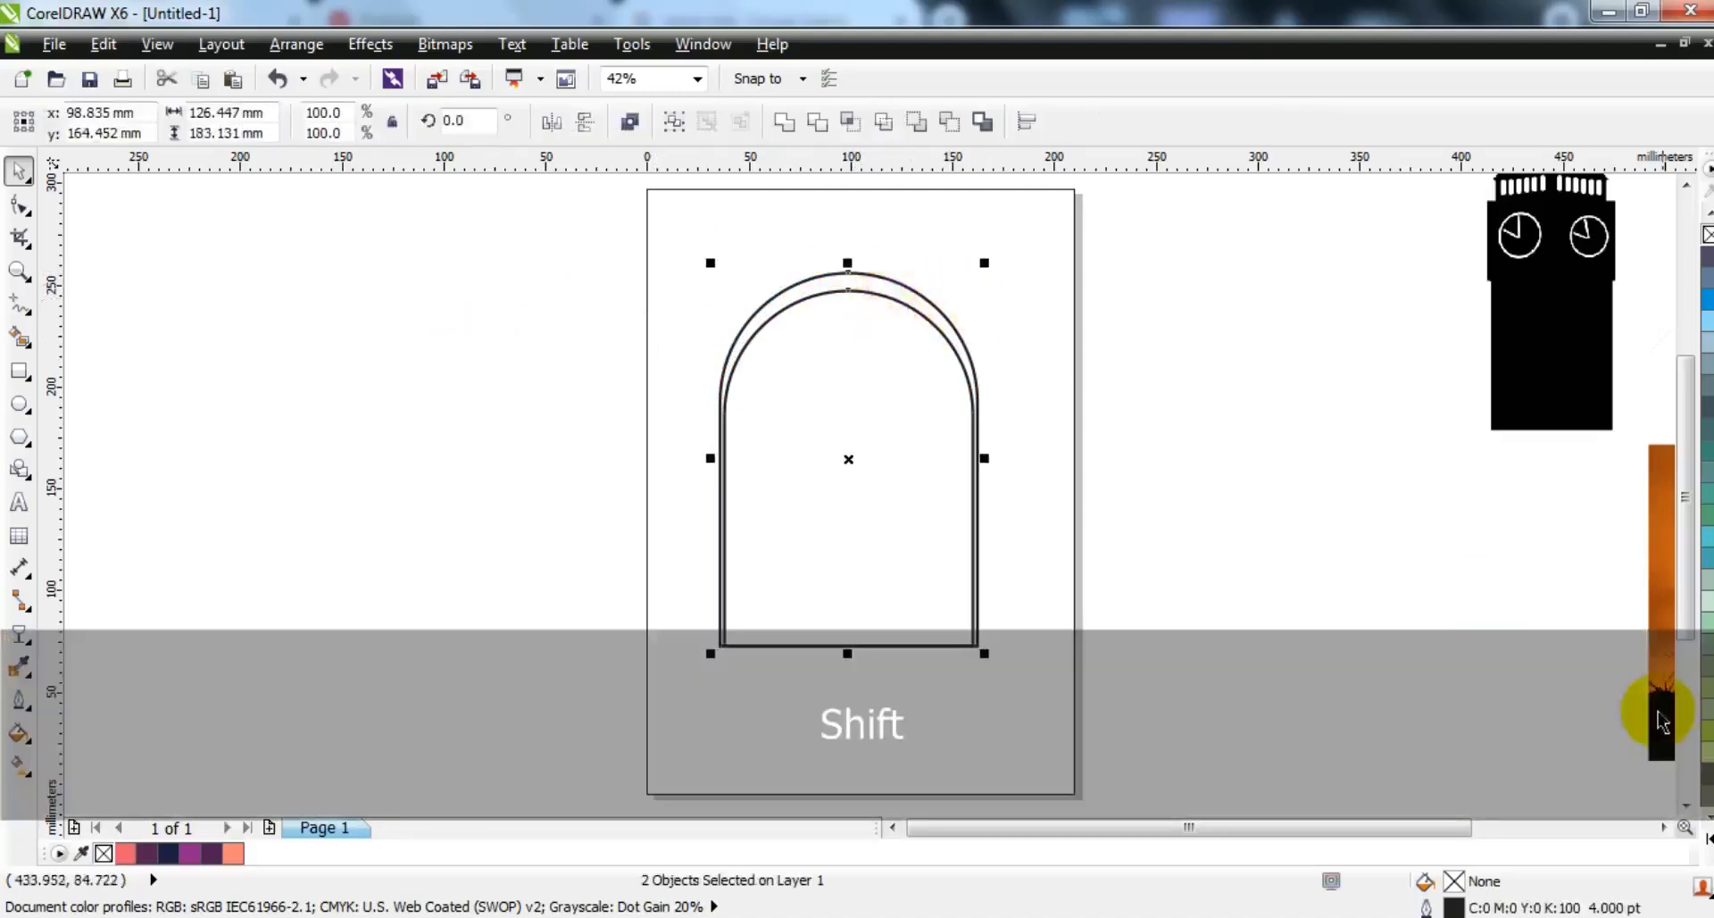
pyautogui.click(1707, 840)
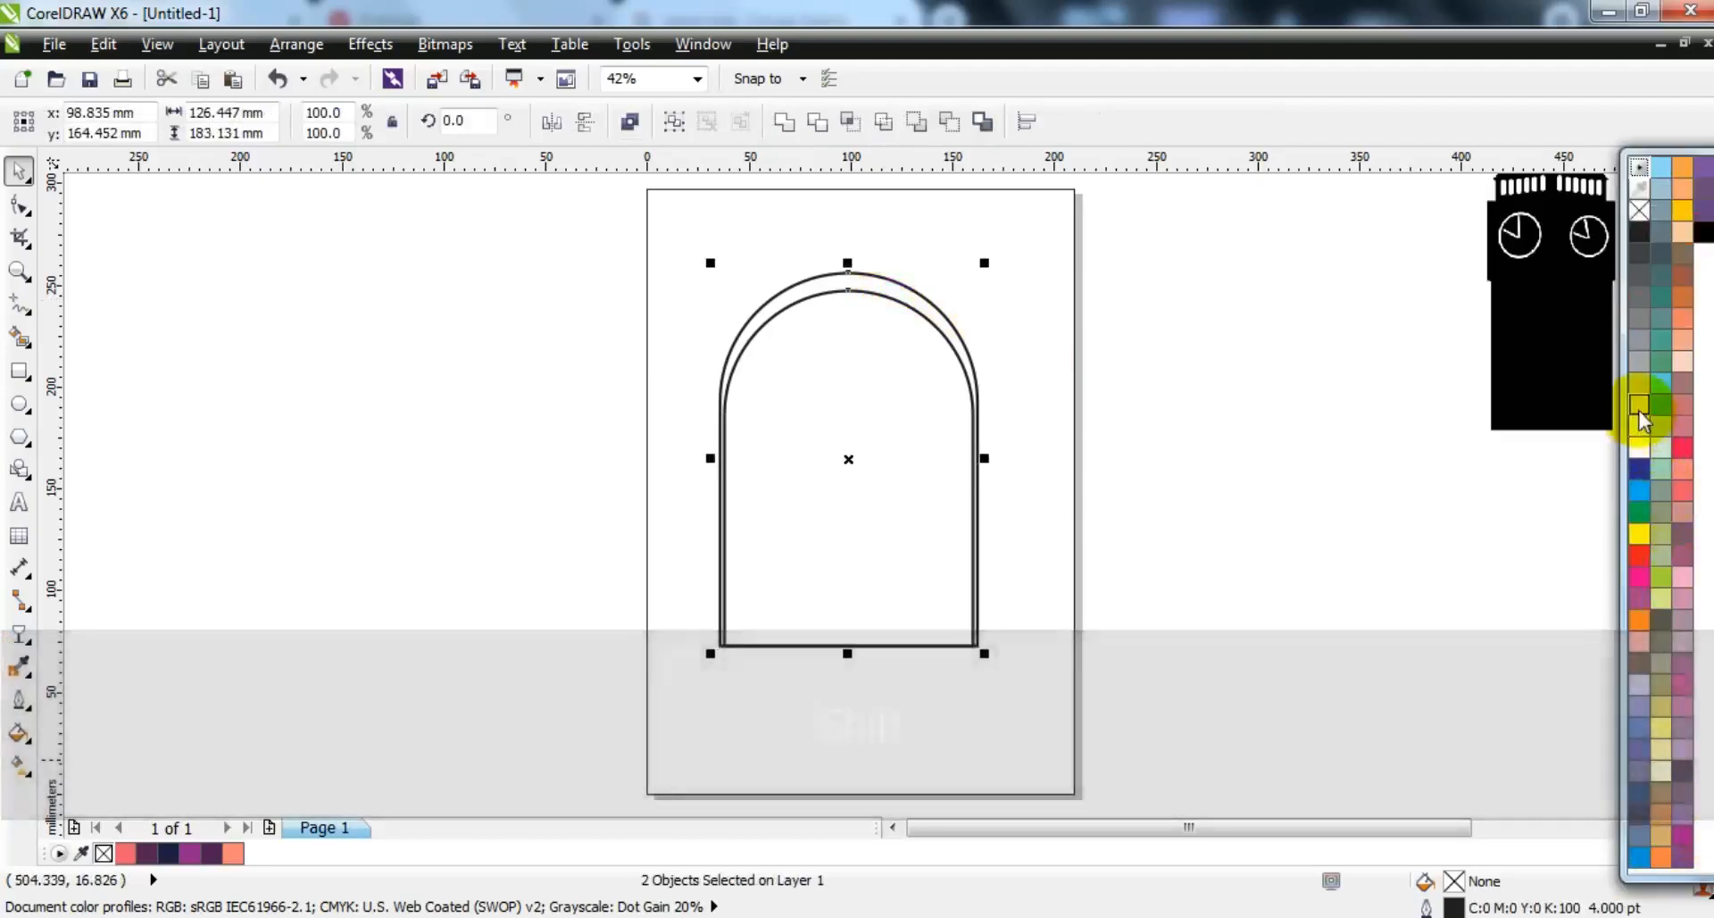
pyautogui.click(1640, 406)
pyautogui.click(1137, 447)
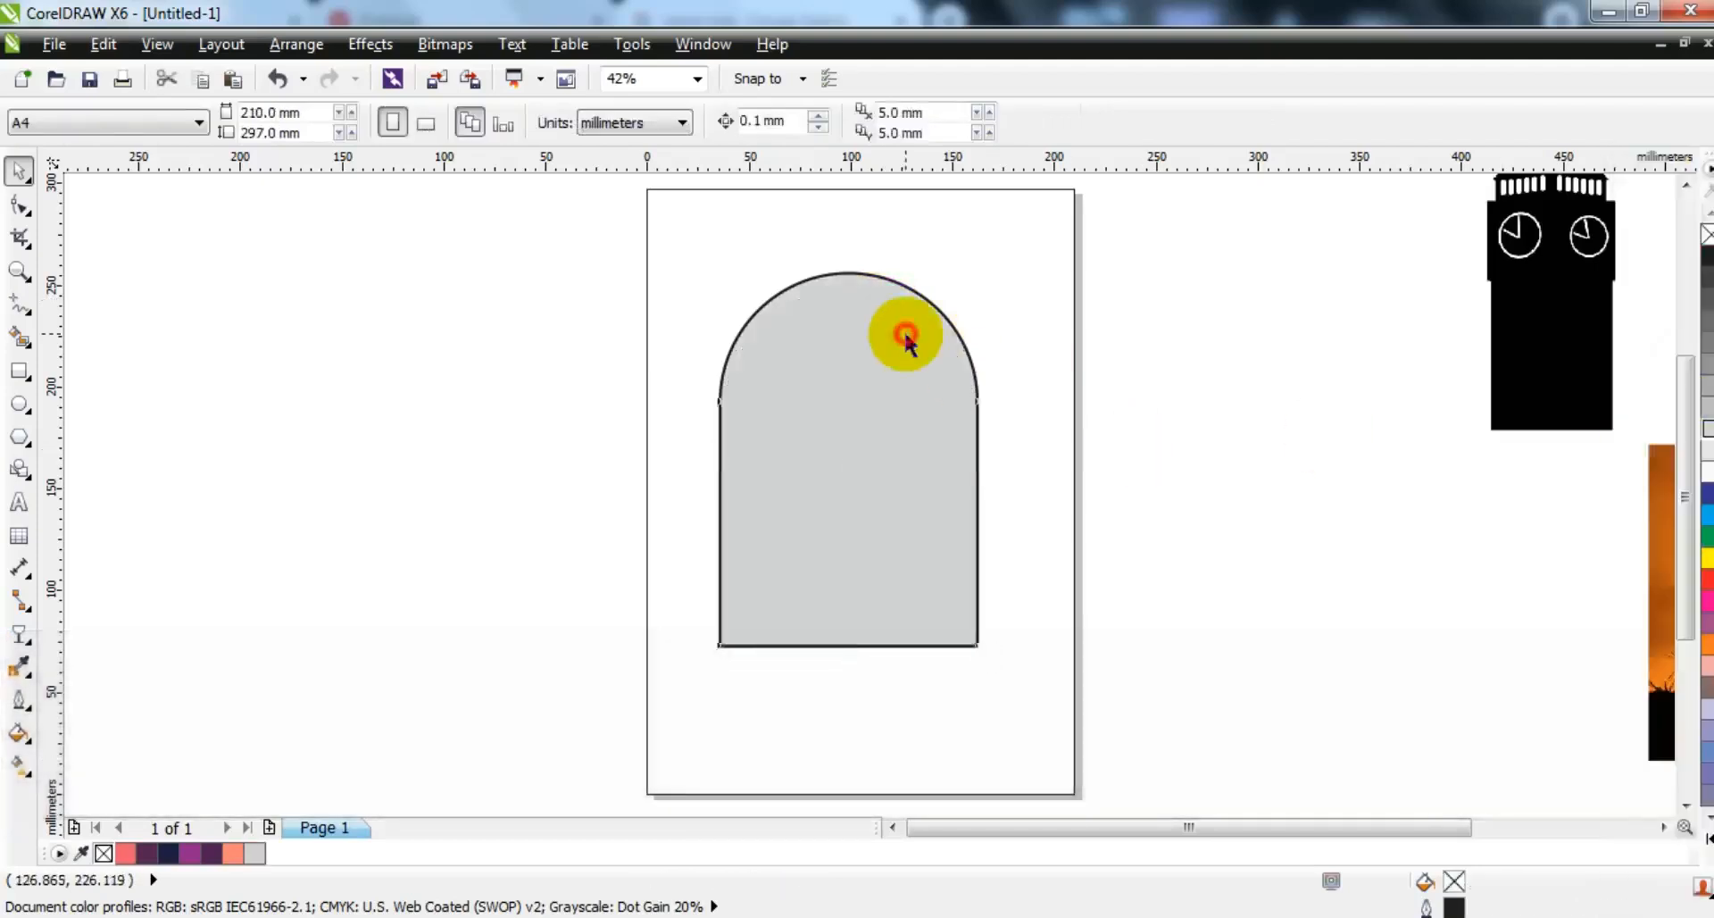
# - Move the outer arch one level back in the stacking order, behind the inner arch
pyautogui.click(906, 339)
pyautogui.hotkey('ctrl', 'pagedown')
pyautogui.click(1109, 382)
# - Fill the page-sized rectangle with dark navy (R30 G30 B68) and centre both arches horizontally on it
pyautogui.click(1062, 320)
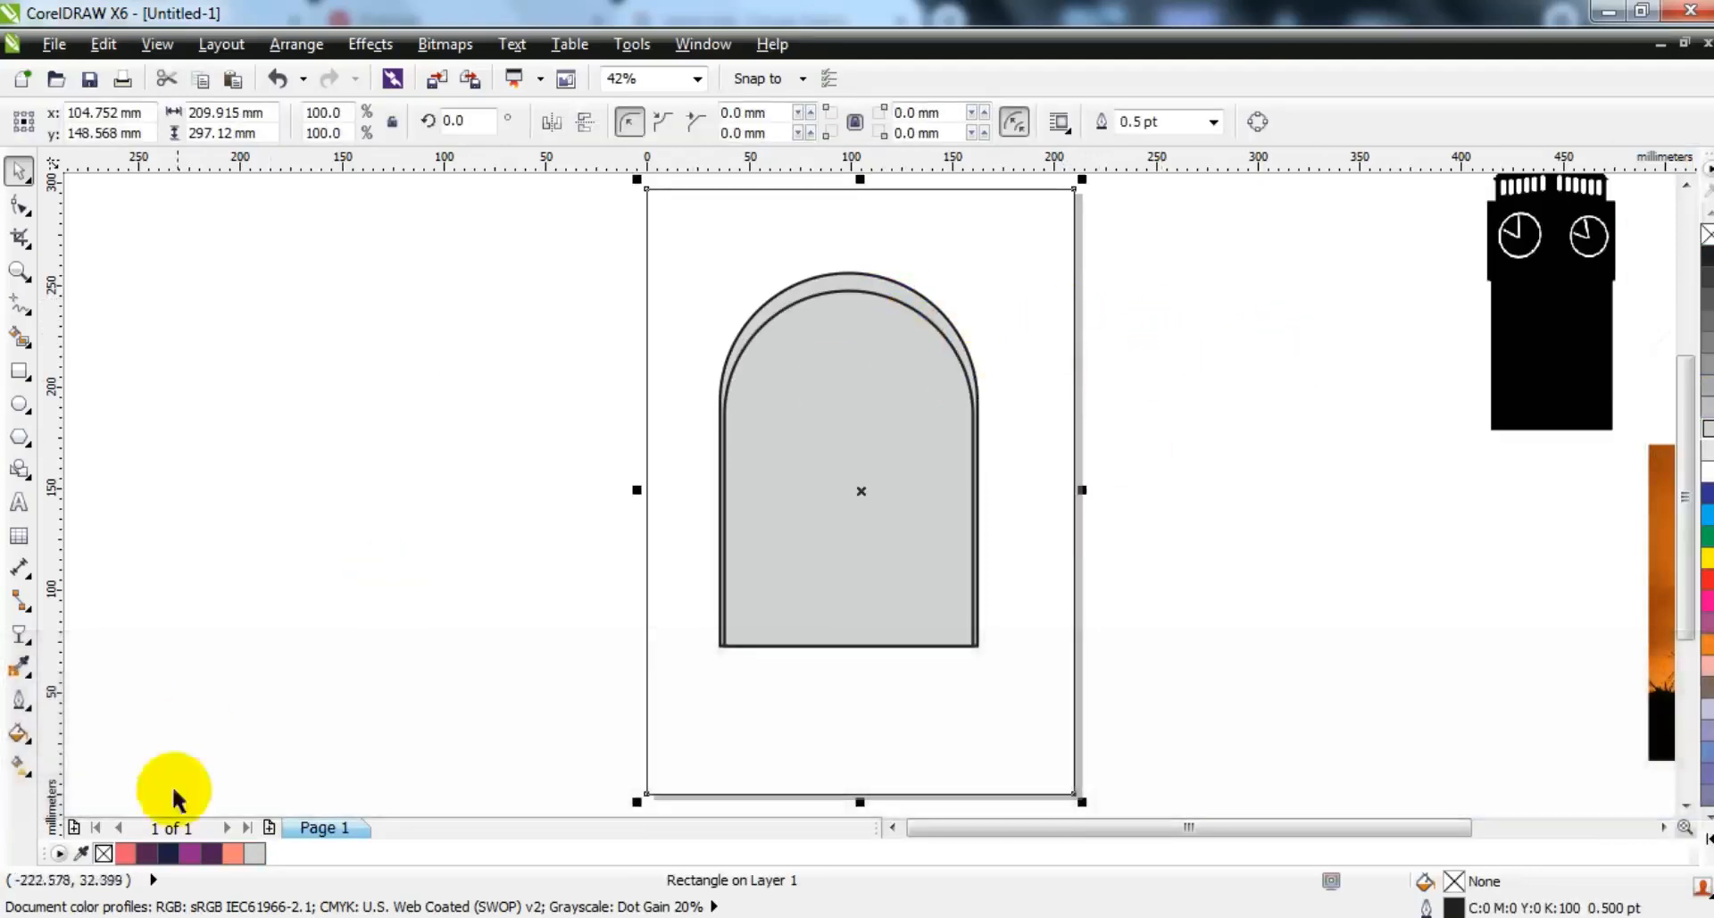
pyautogui.click(168, 853)
pyautogui.moveTo(505, 255); pyautogui.dragTo(995, 675)
pyautogui.keyDown('shift'); pyautogui.click(975, 701); pyautogui.keyUp('shift')
pyautogui.press('c')
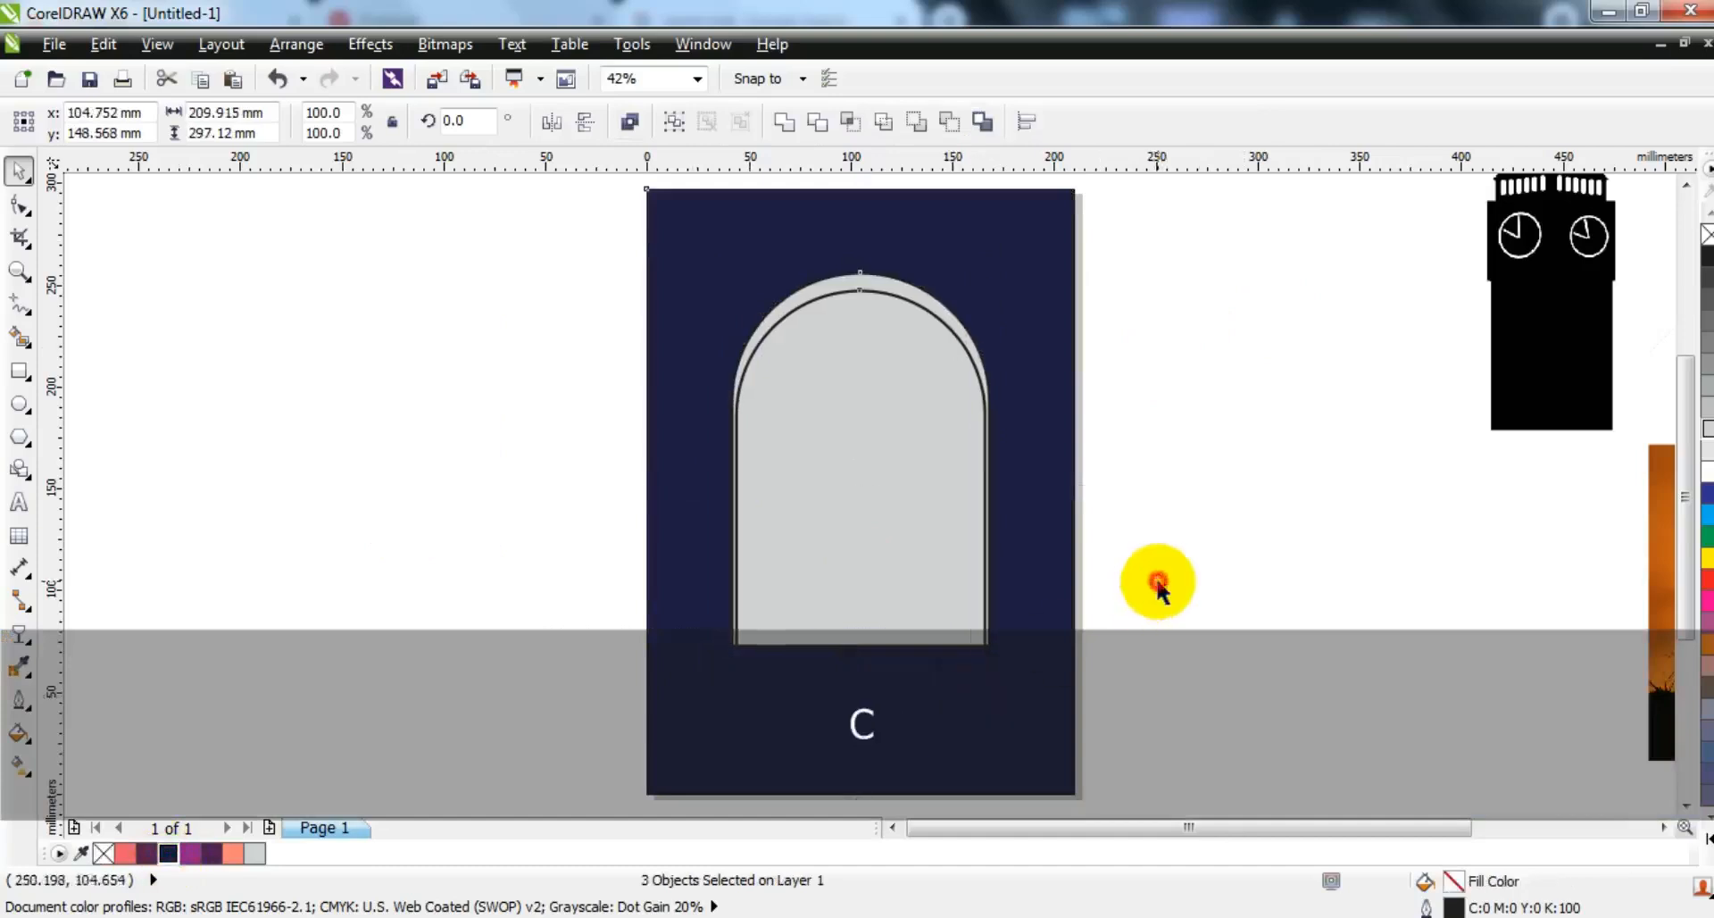
pyautogui.click(1158, 585)
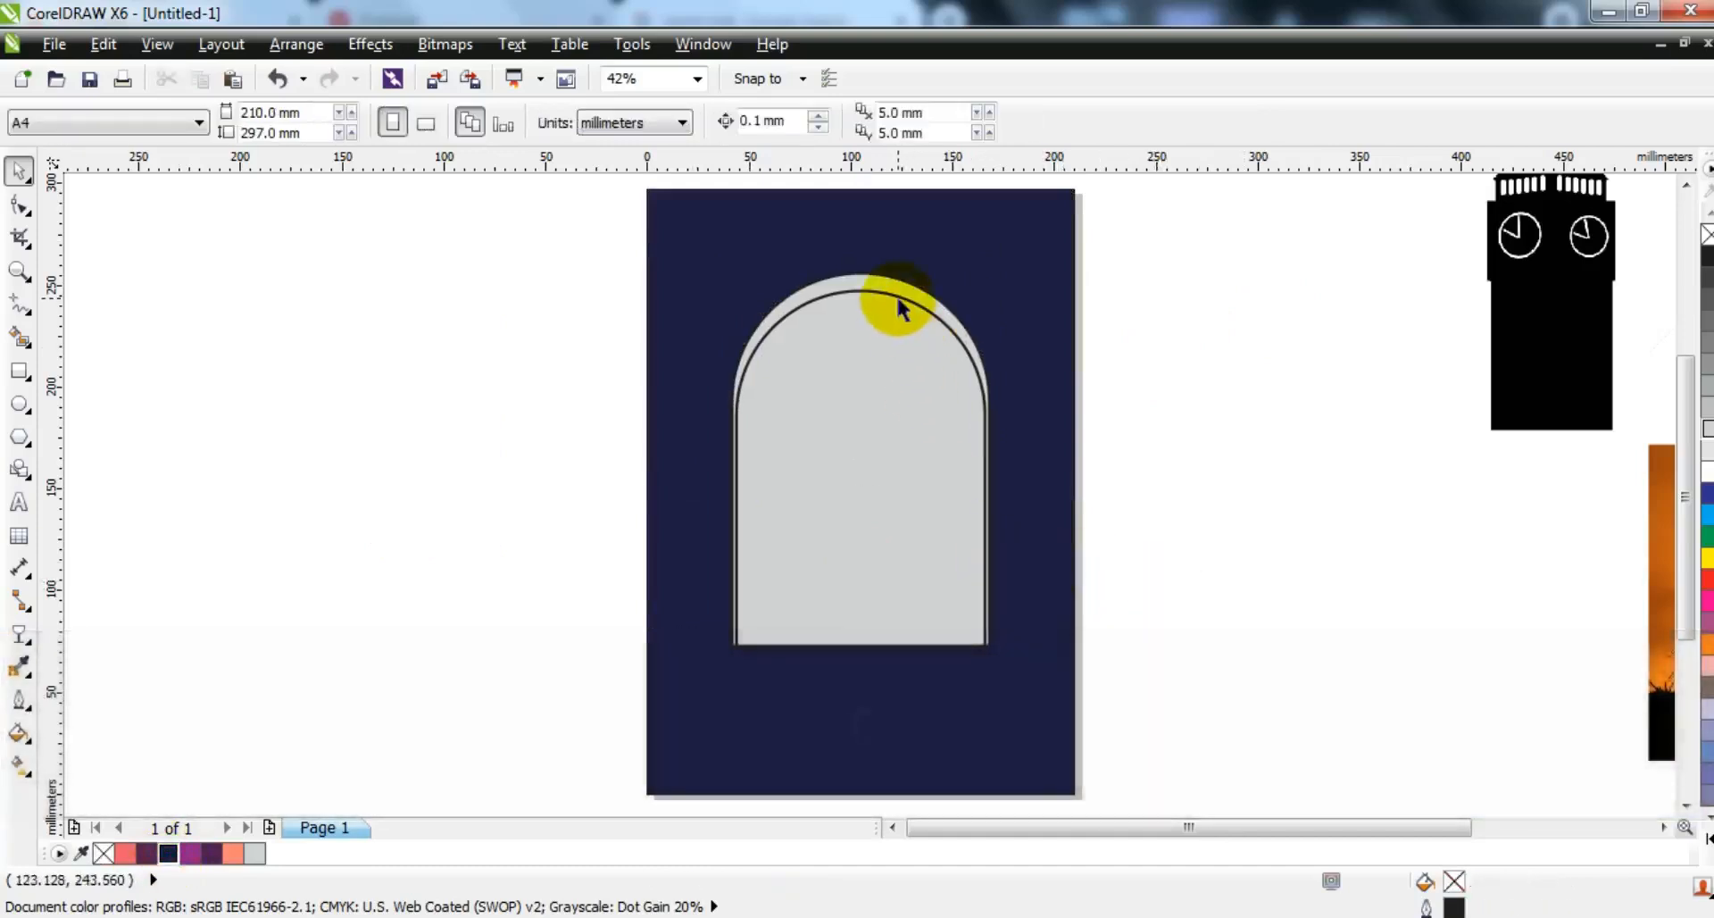
# - Fill the outer arch with dark purple (#501D56) and remove its outline
pyautogui.click(893, 288)
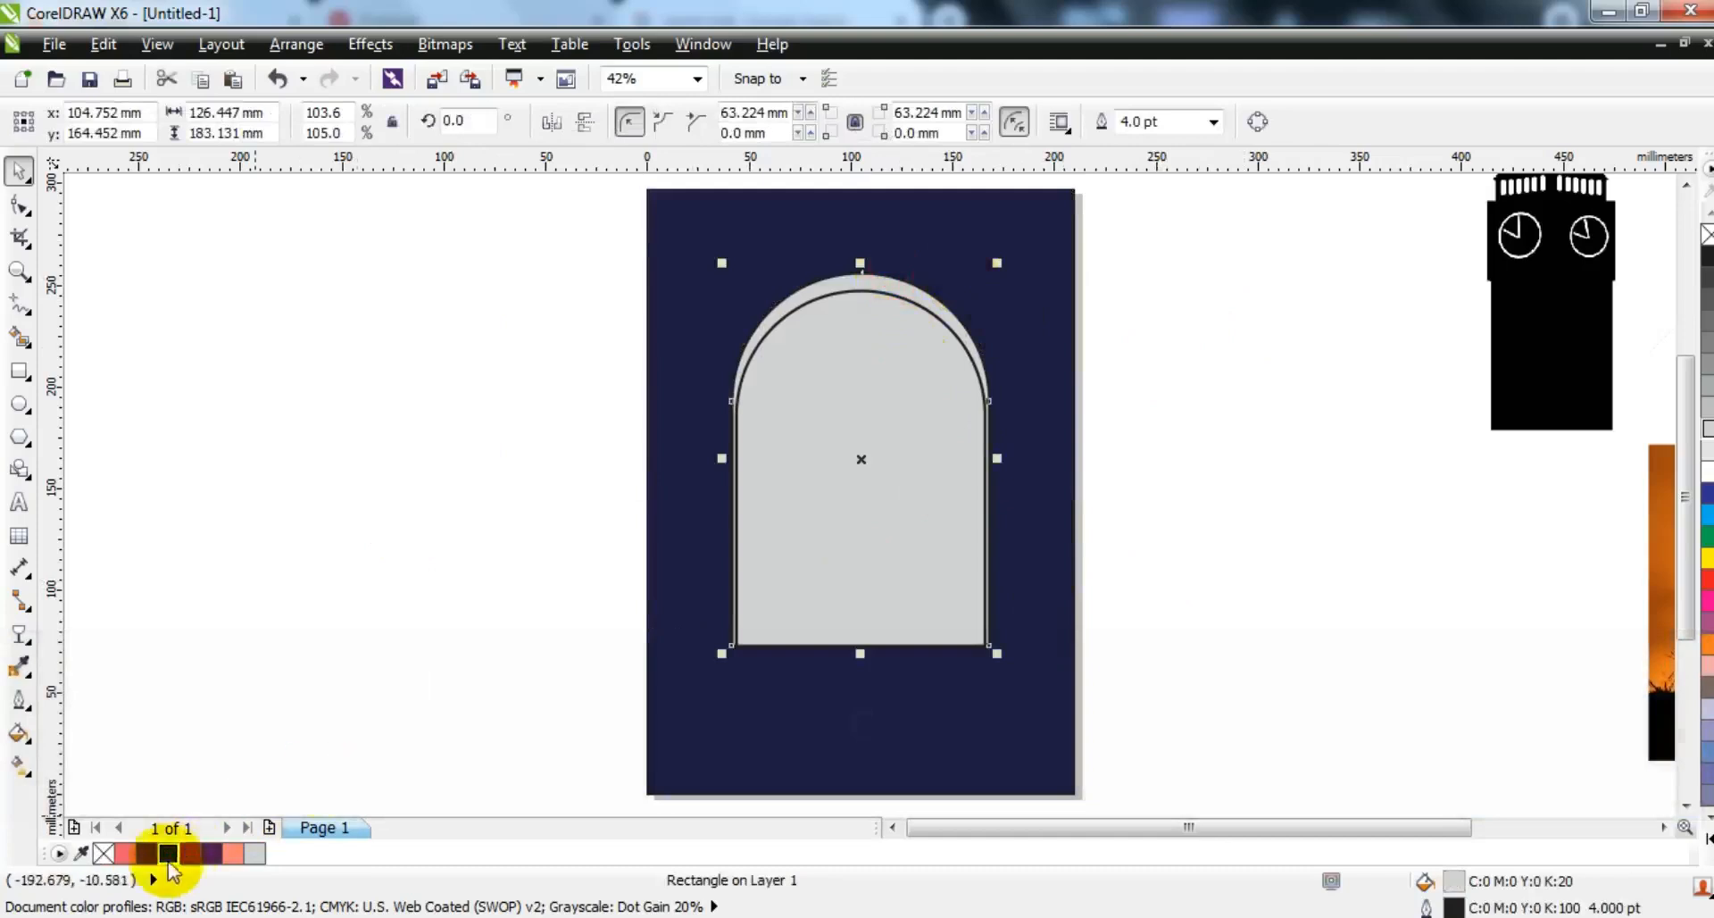
pyautogui.click(212, 859)
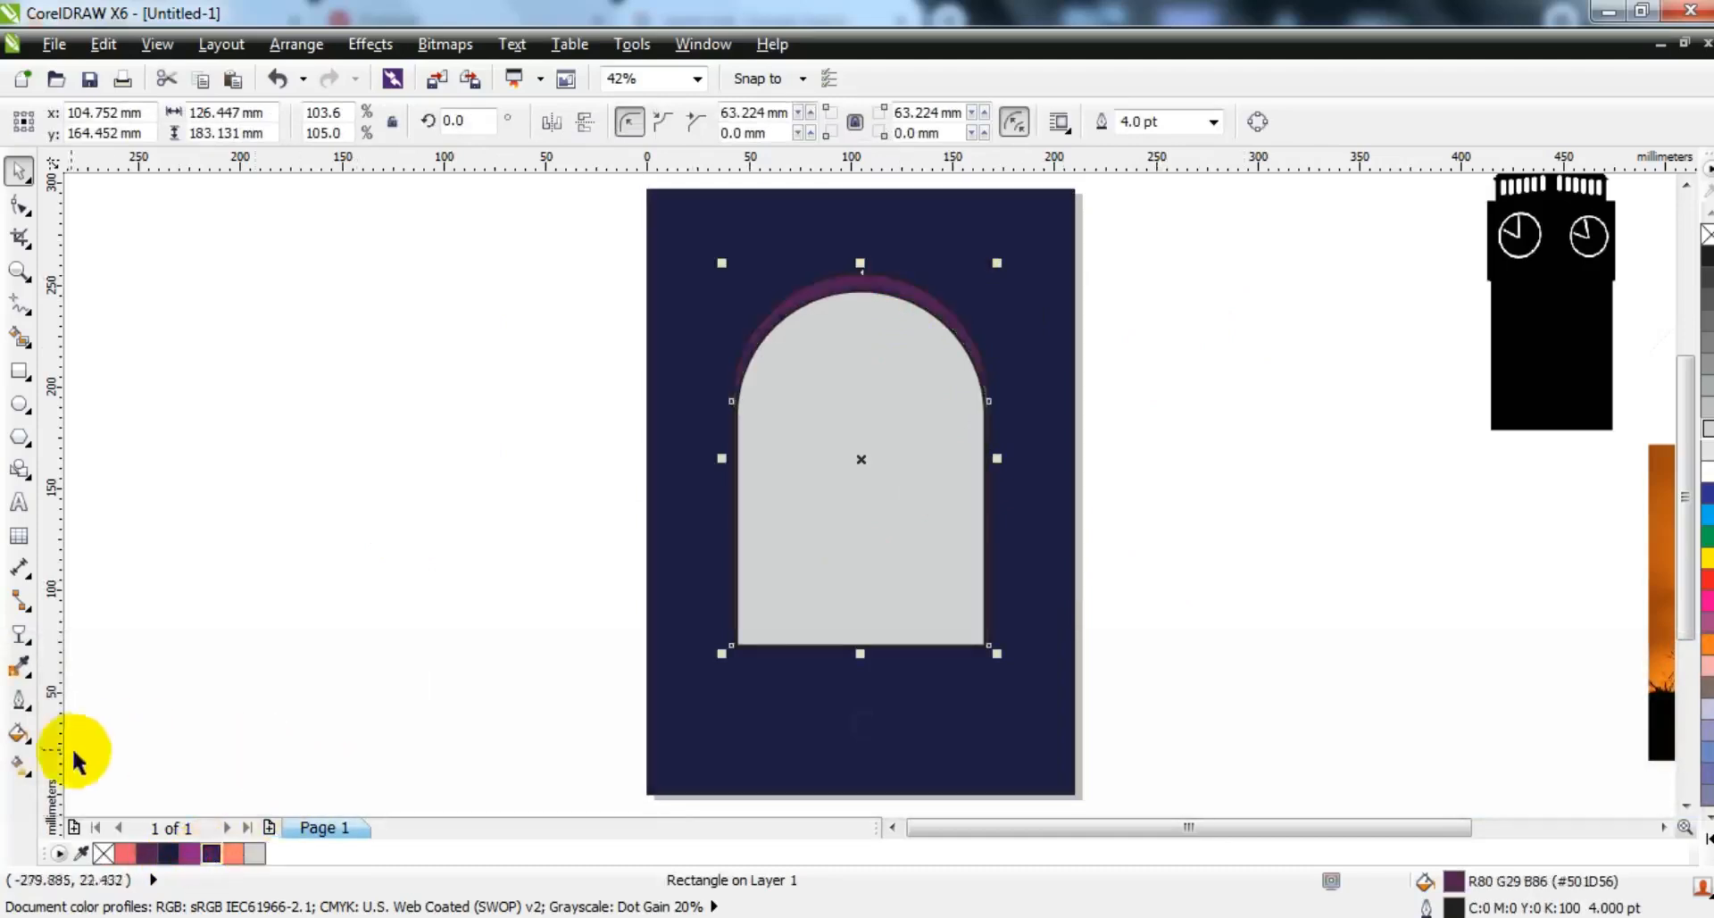
pyautogui.rightClick(1707, 235)
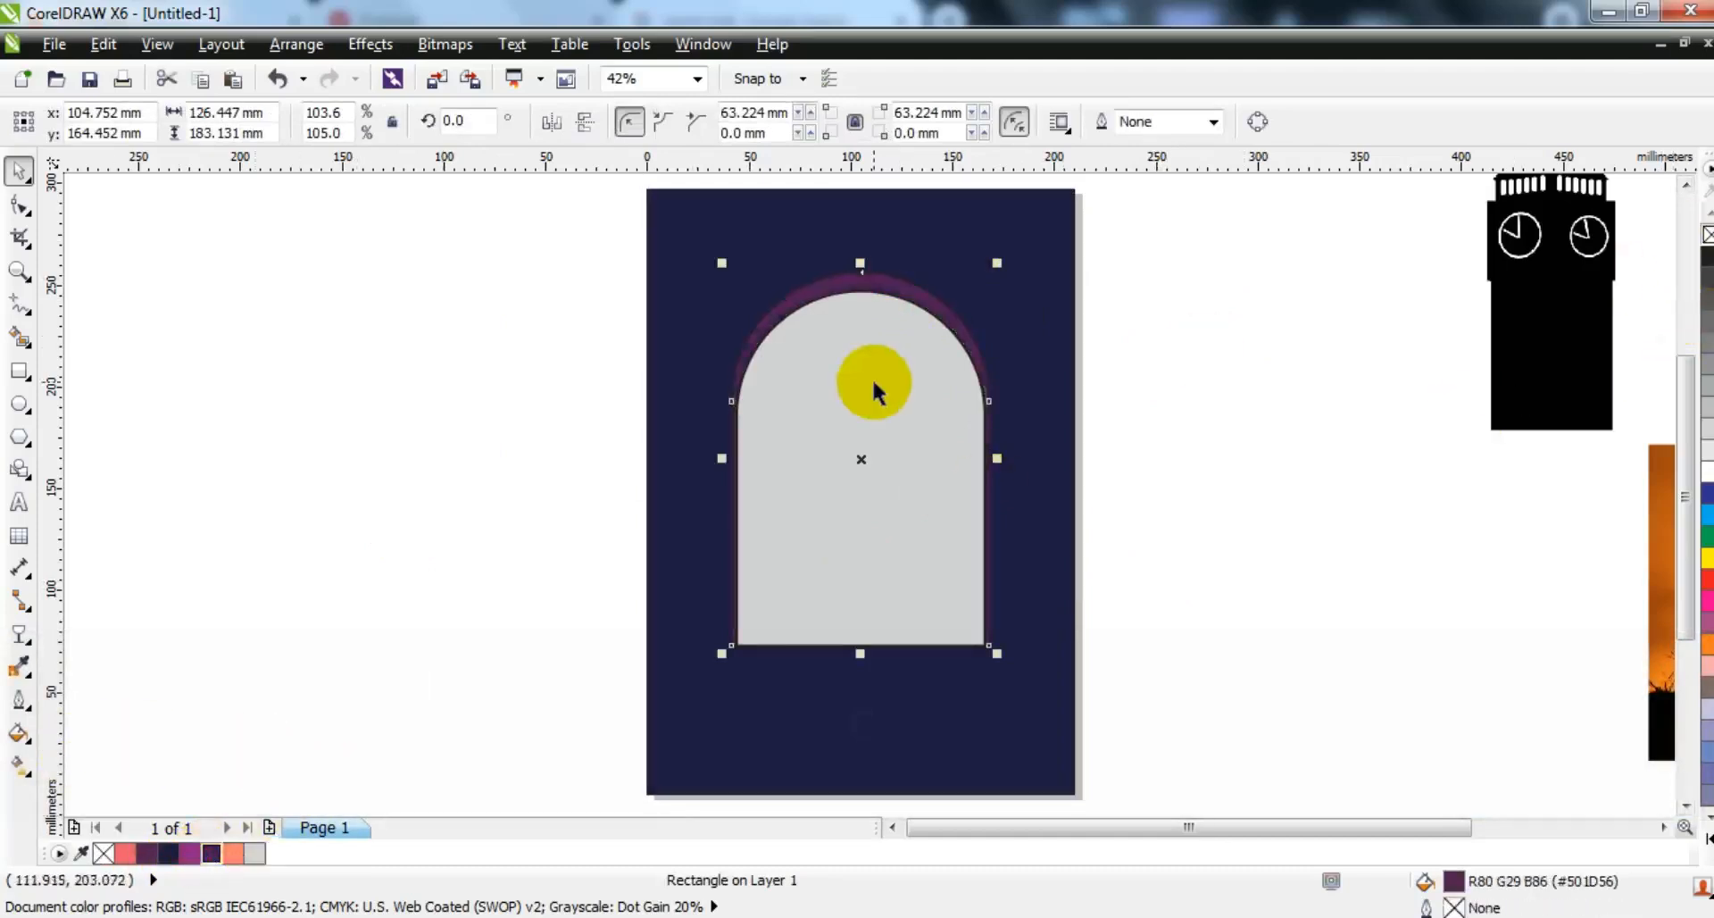
# - Apply a linear transparency to the outer arch, fading it out from its crown down toward the lower part
pyautogui.click(20, 633)
pyautogui.moveTo(856, 285); pyautogui.dragTo(850, 542)
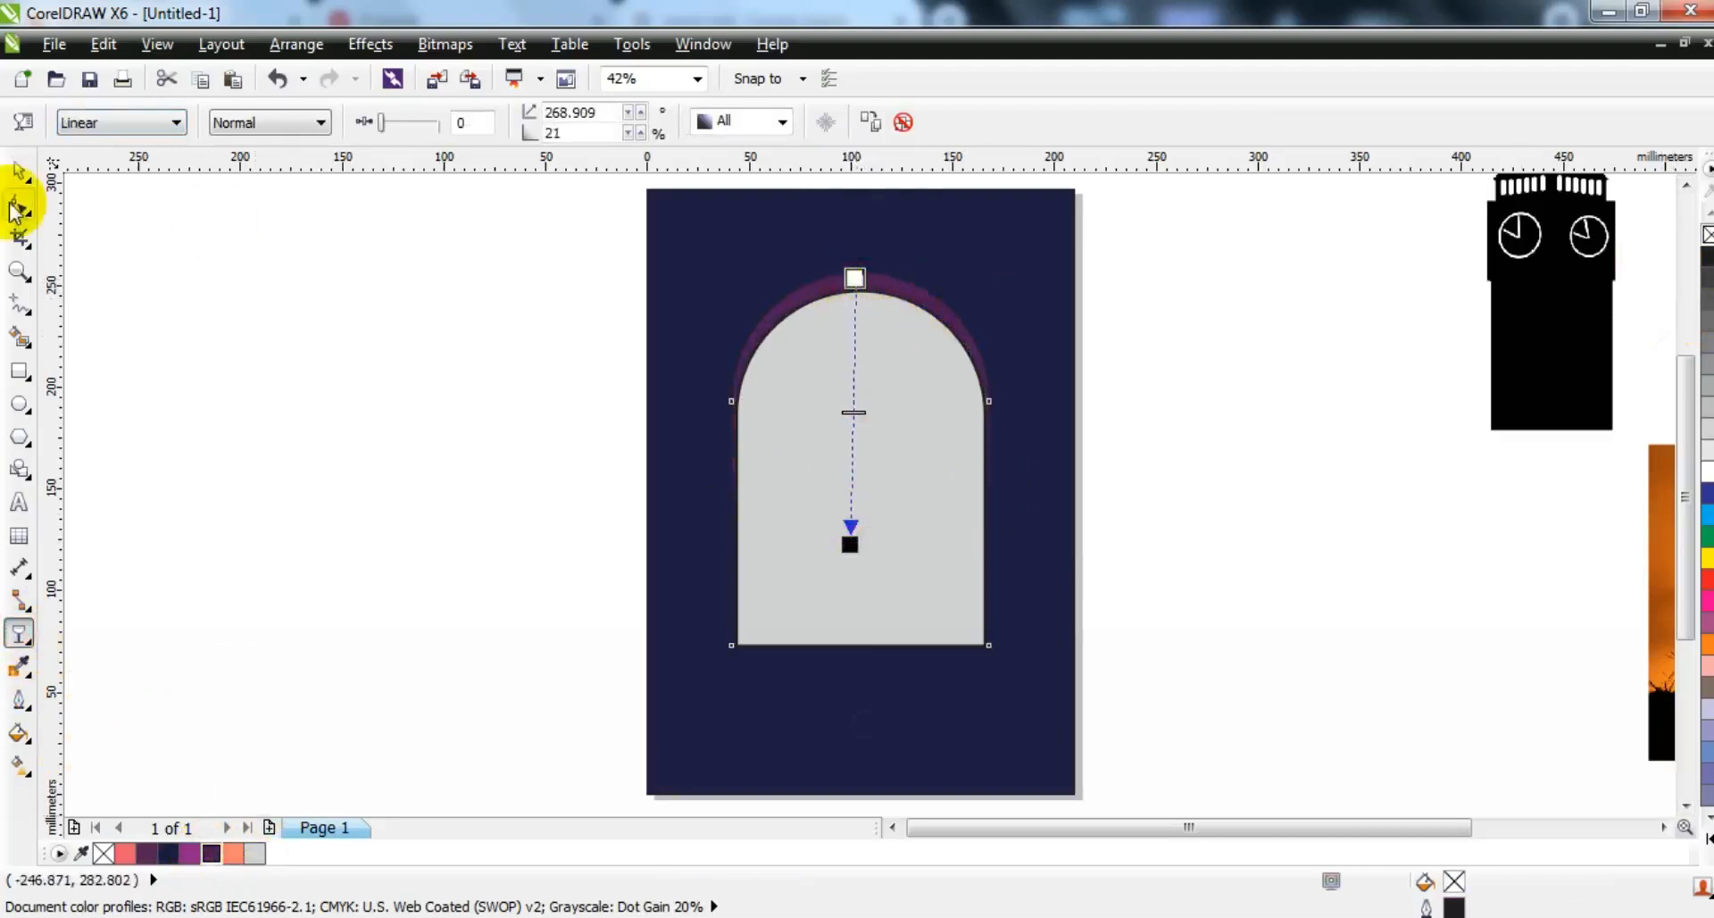
pyautogui.click(20, 170)
# - Change the background rectangle's uniform fill to a deeper navy, R11 G11 B61 (#0B0B3D)
pyautogui.click(706, 231)
pyautogui.click(18, 730)
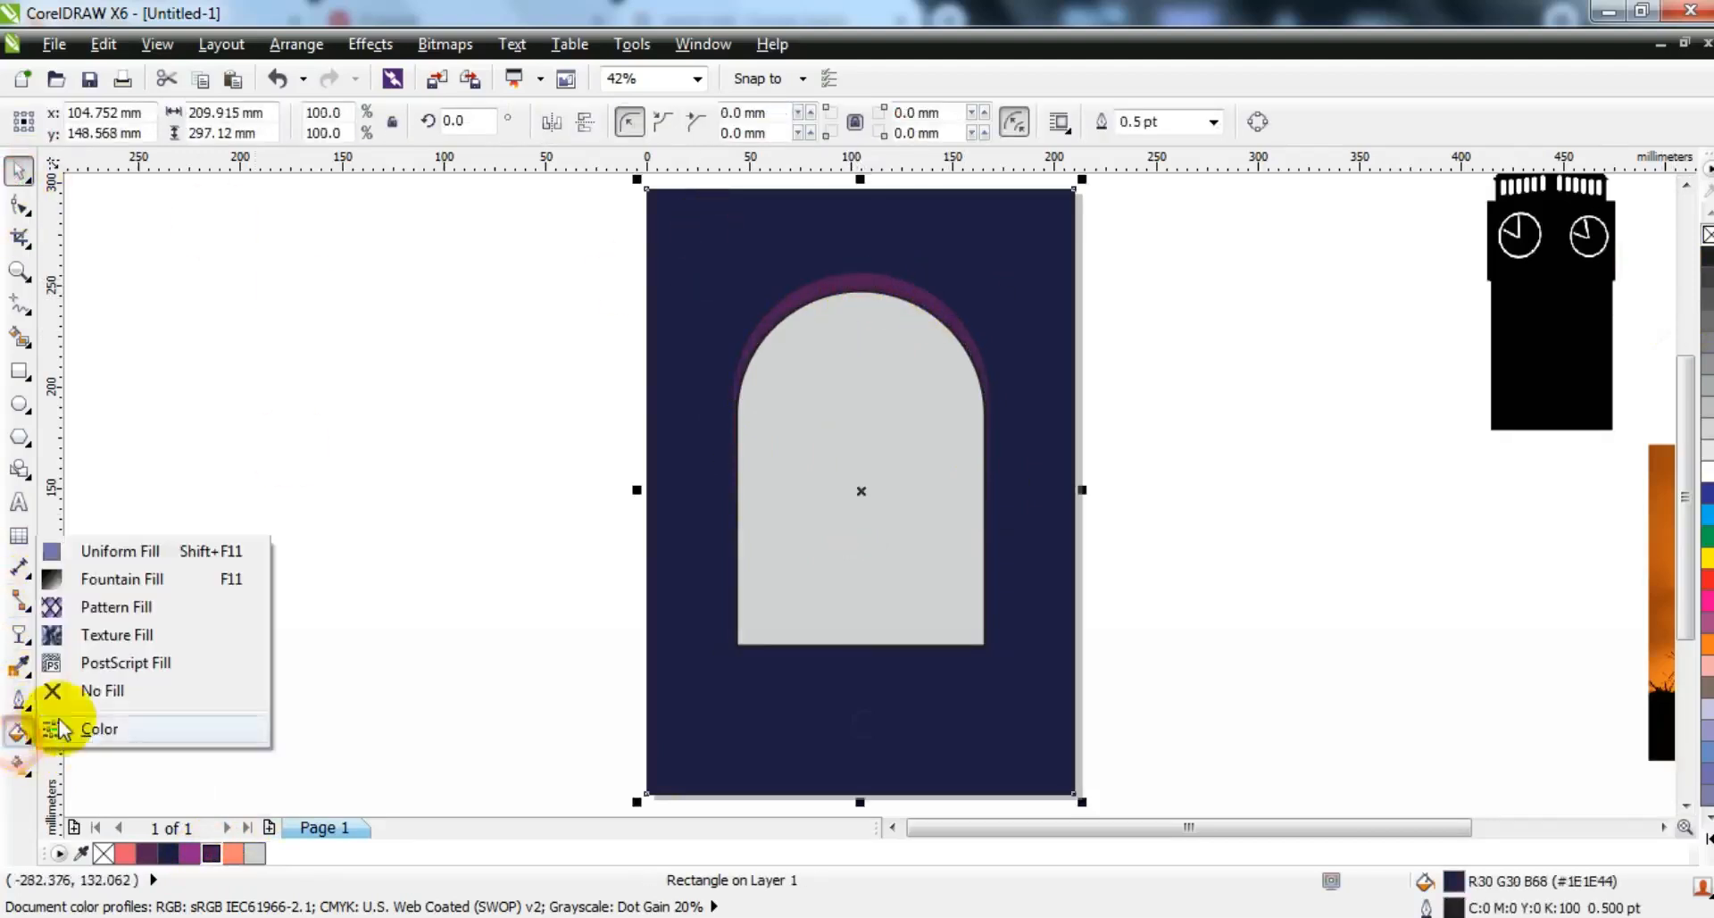
pyautogui.click(103, 548)
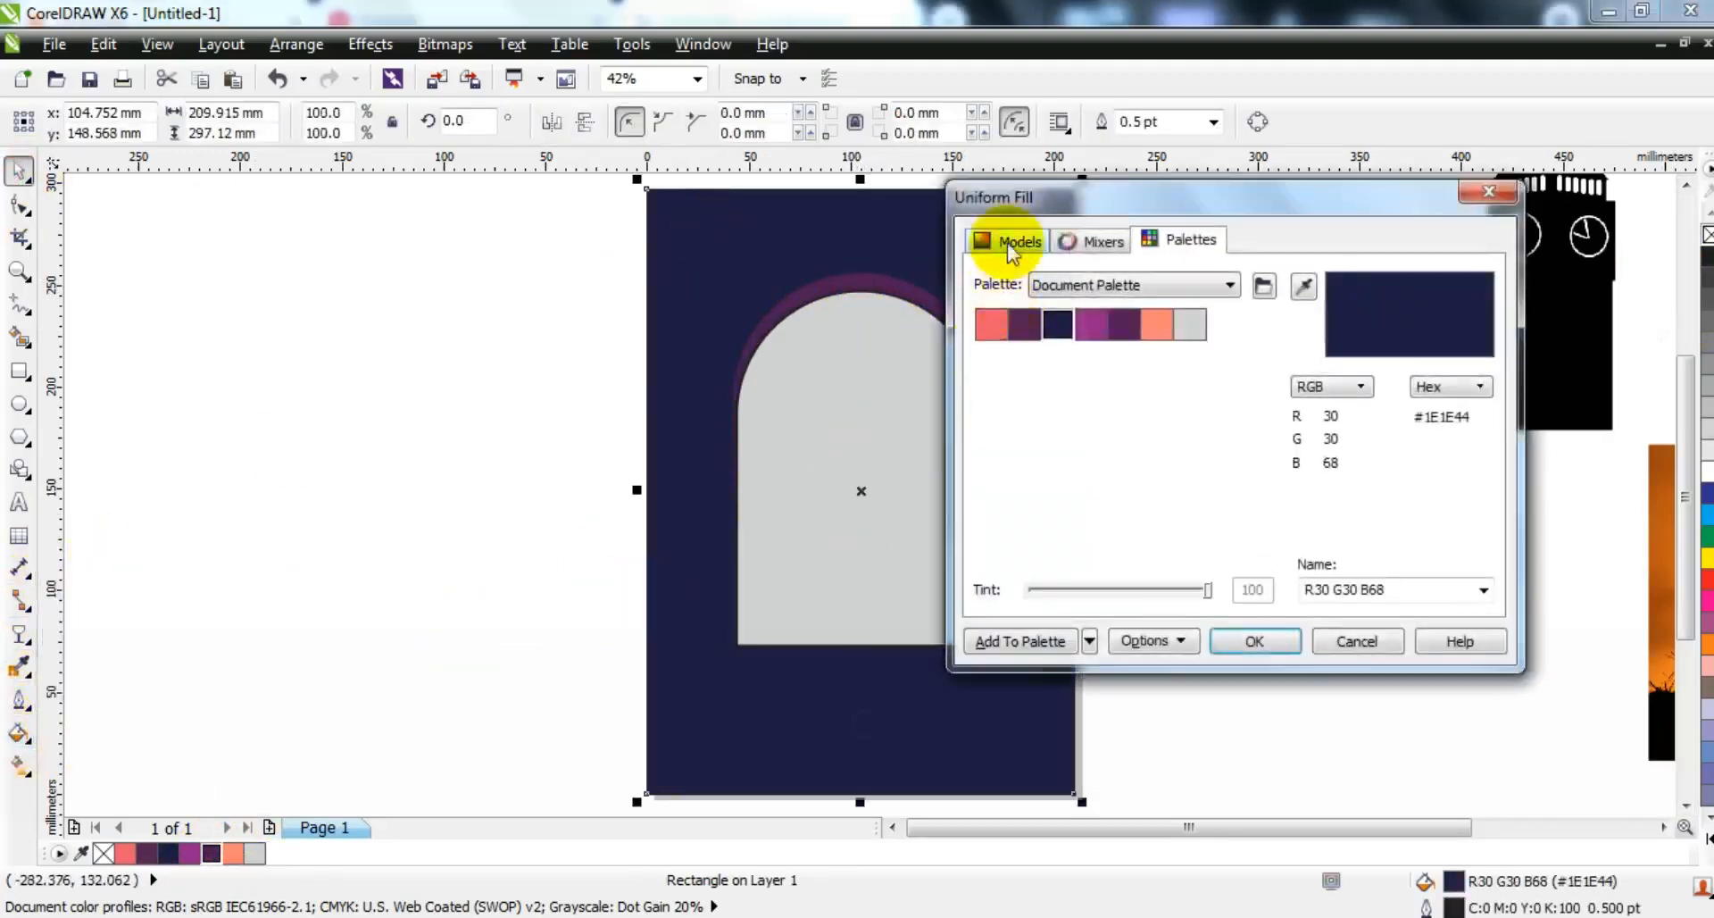
pyautogui.click(1009, 241)
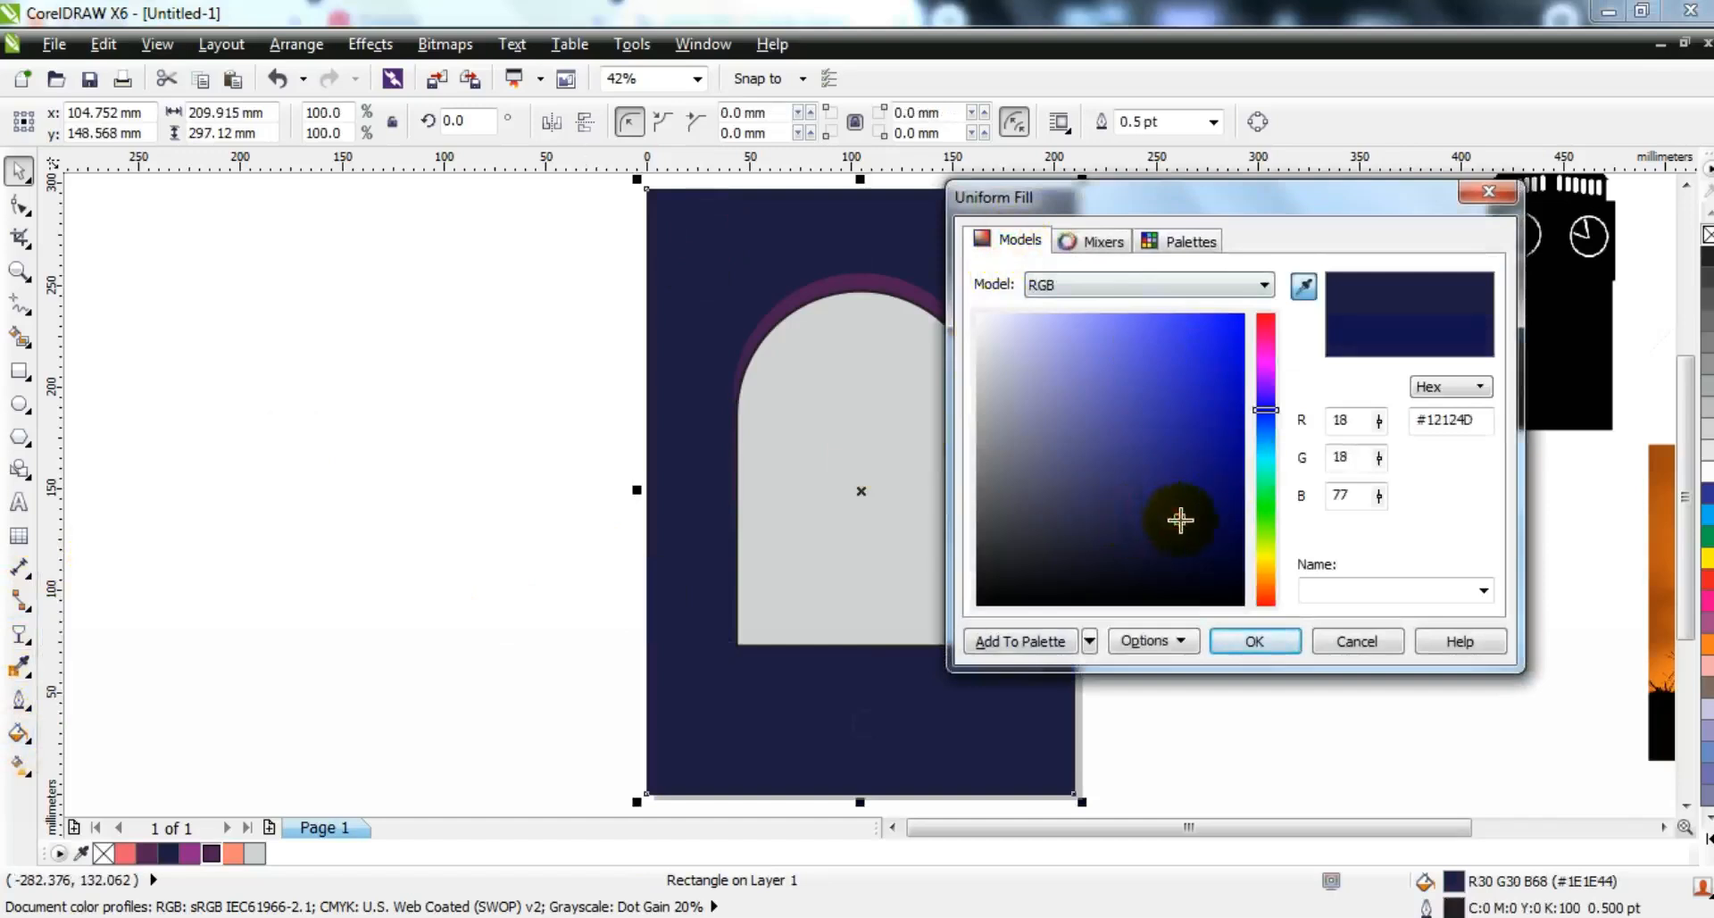
pyautogui.click(1234, 649)
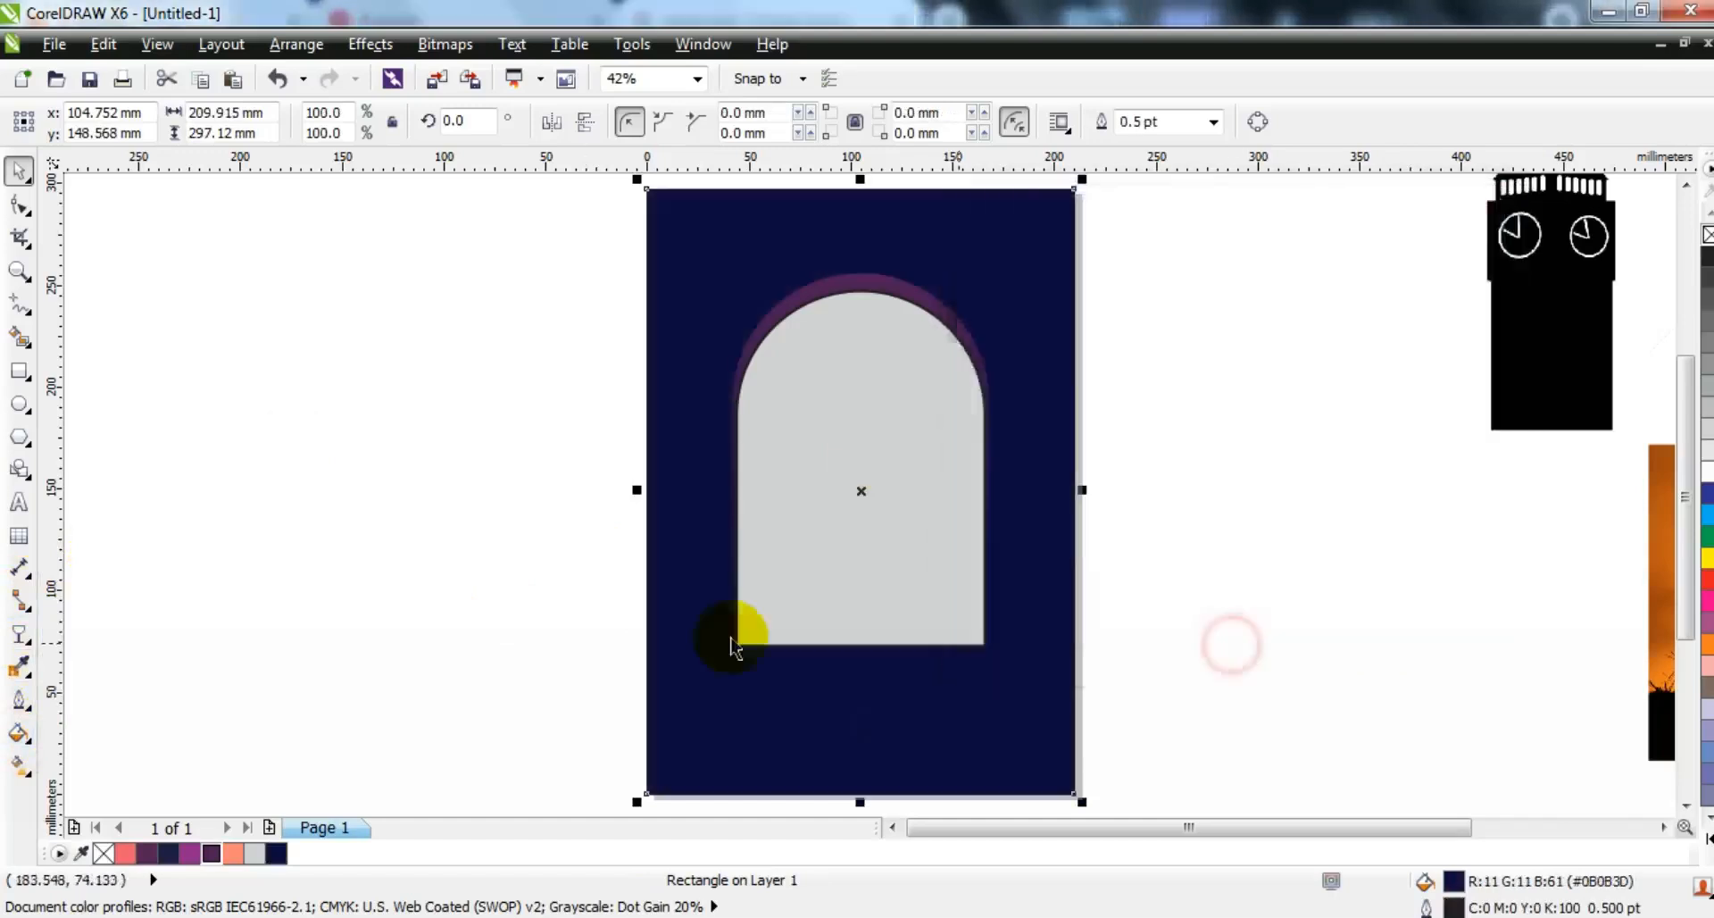
pyautogui.click(546, 562)
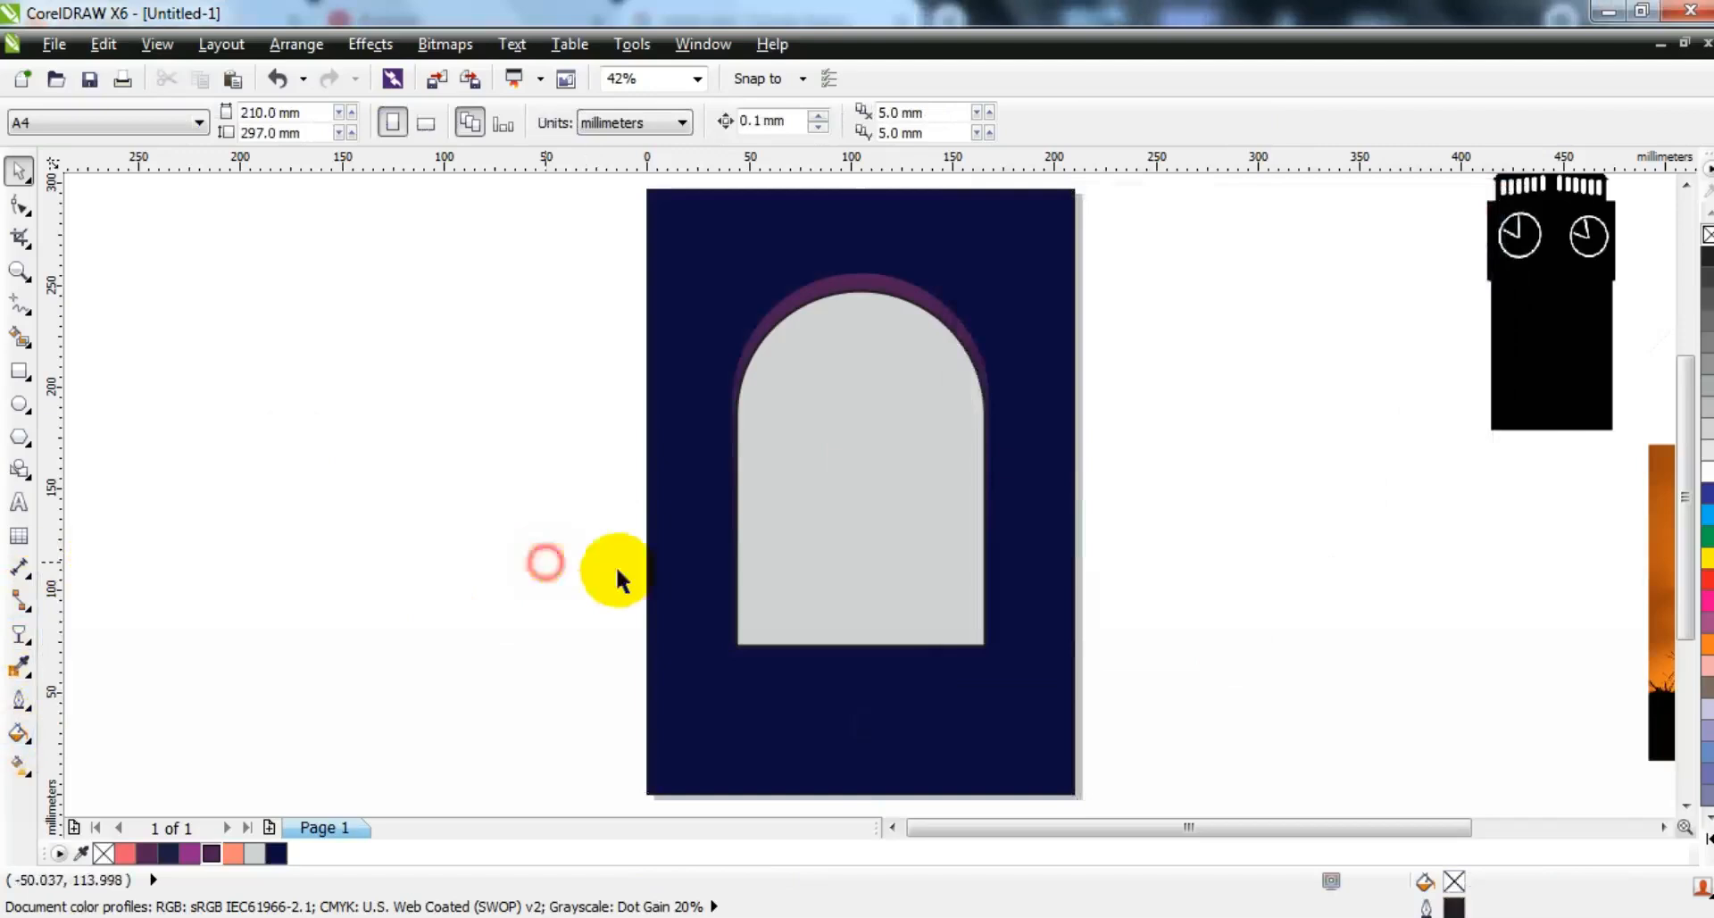
# - Give the inner arch a linear gradient from purple (#90248A) just below its base up to white near the crown
pyautogui.click(843, 525)
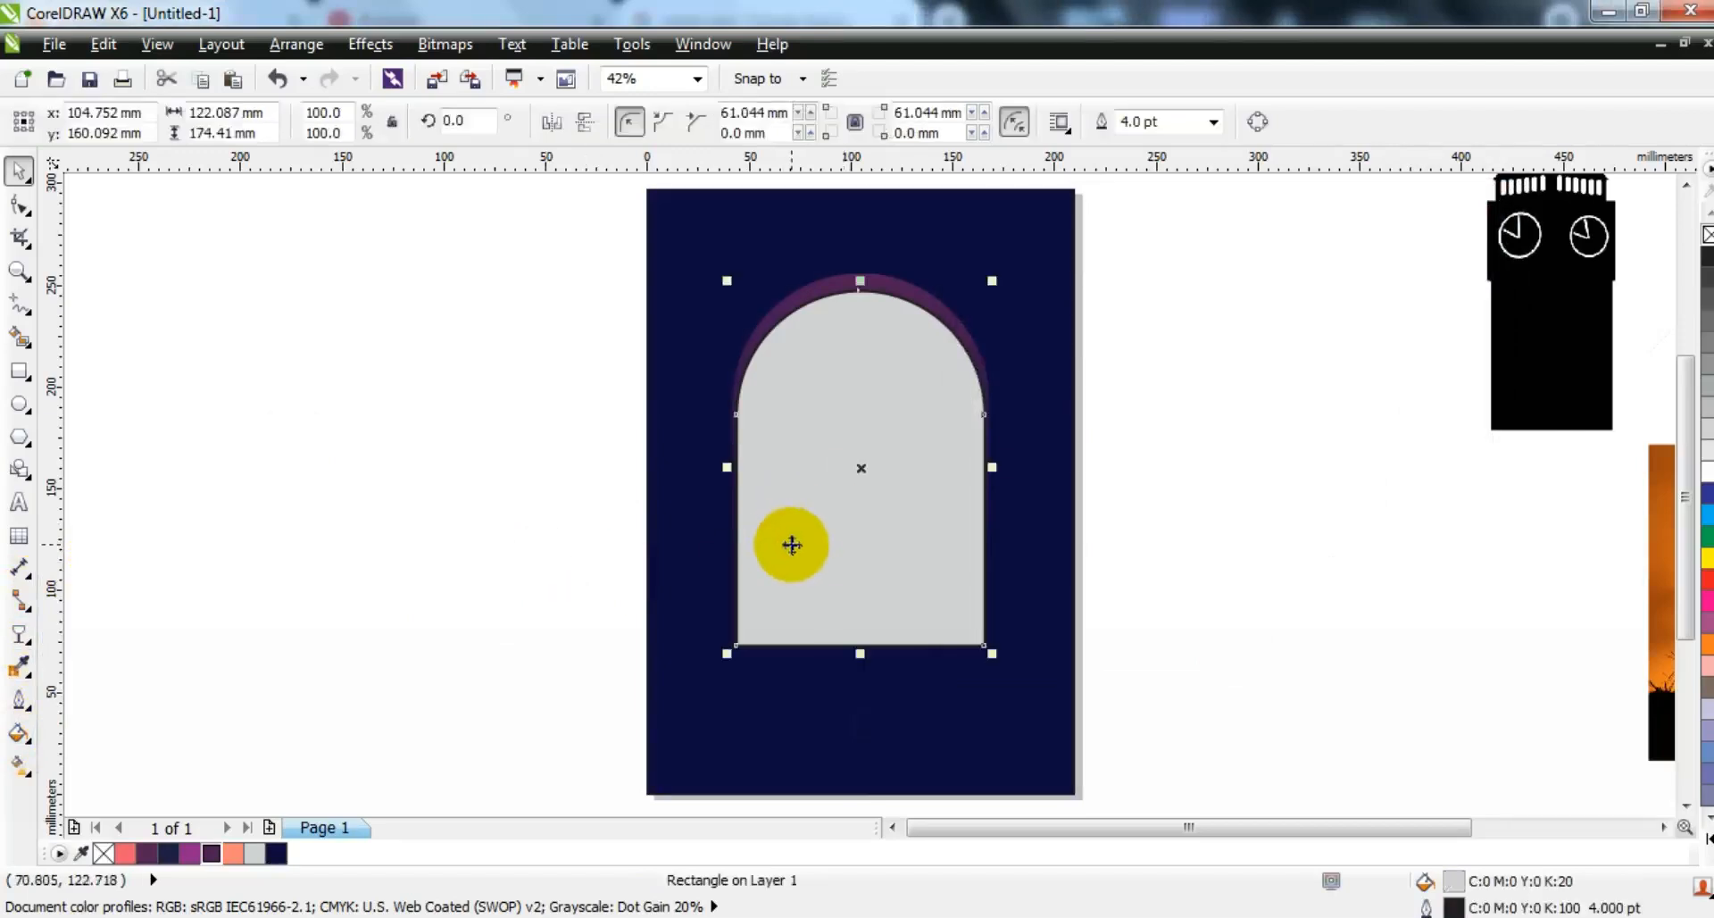
pyautogui.click(189, 853)
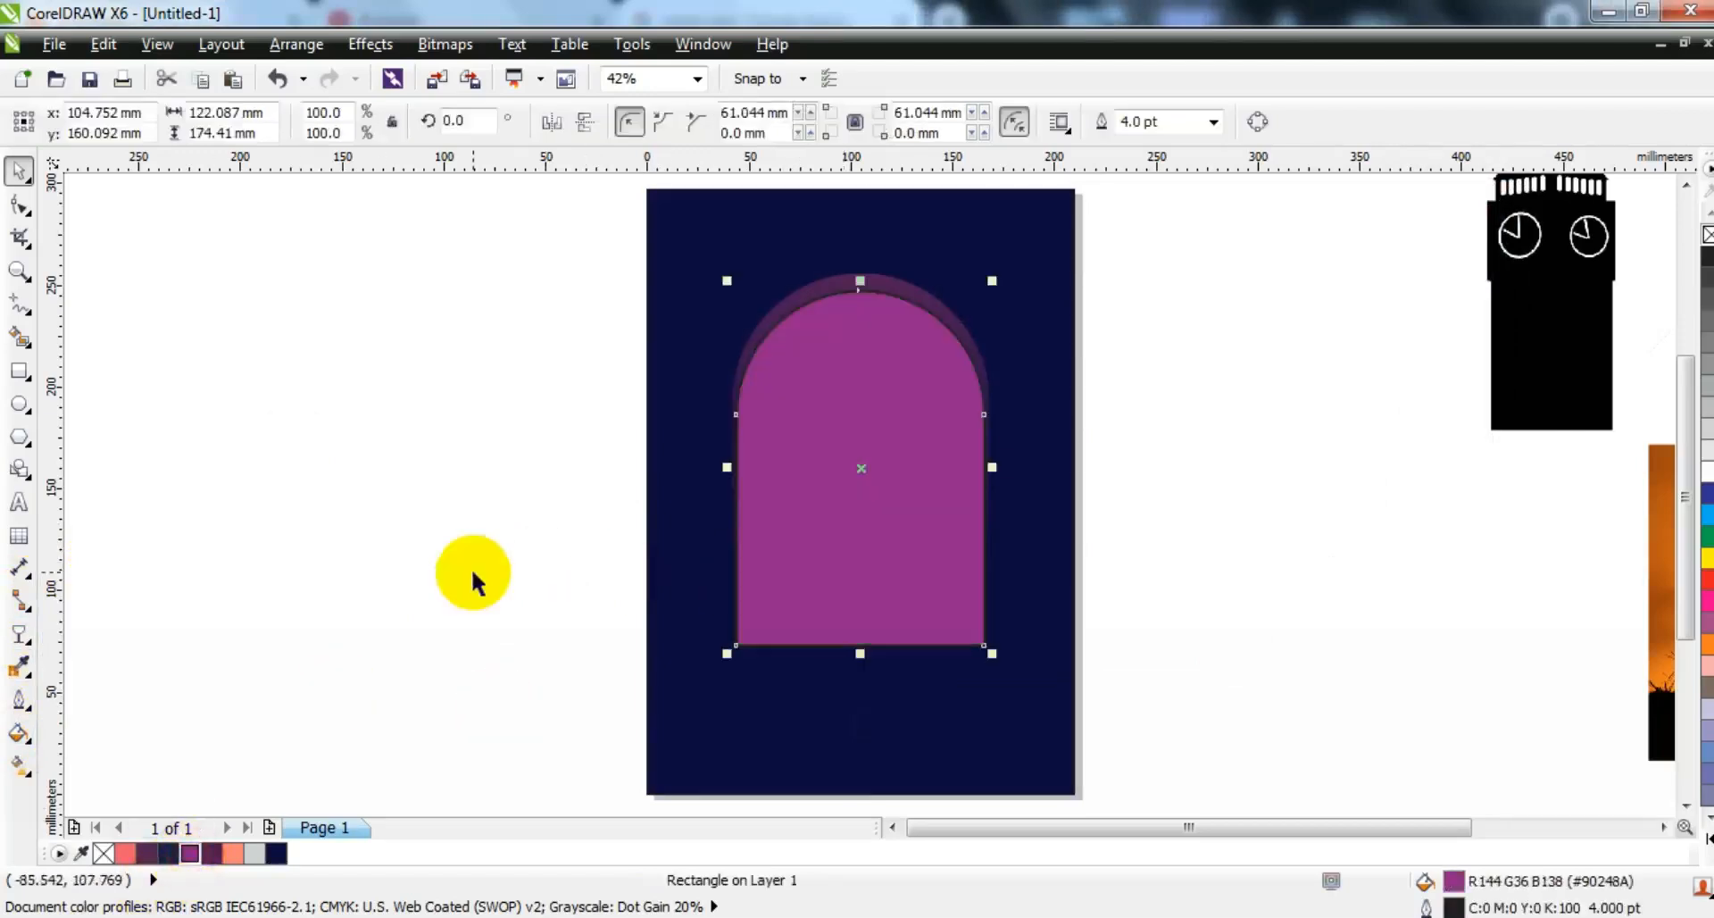
pyautogui.click(19, 764)
pyautogui.moveTo(853, 640); pyautogui.dragTo(855, 389)
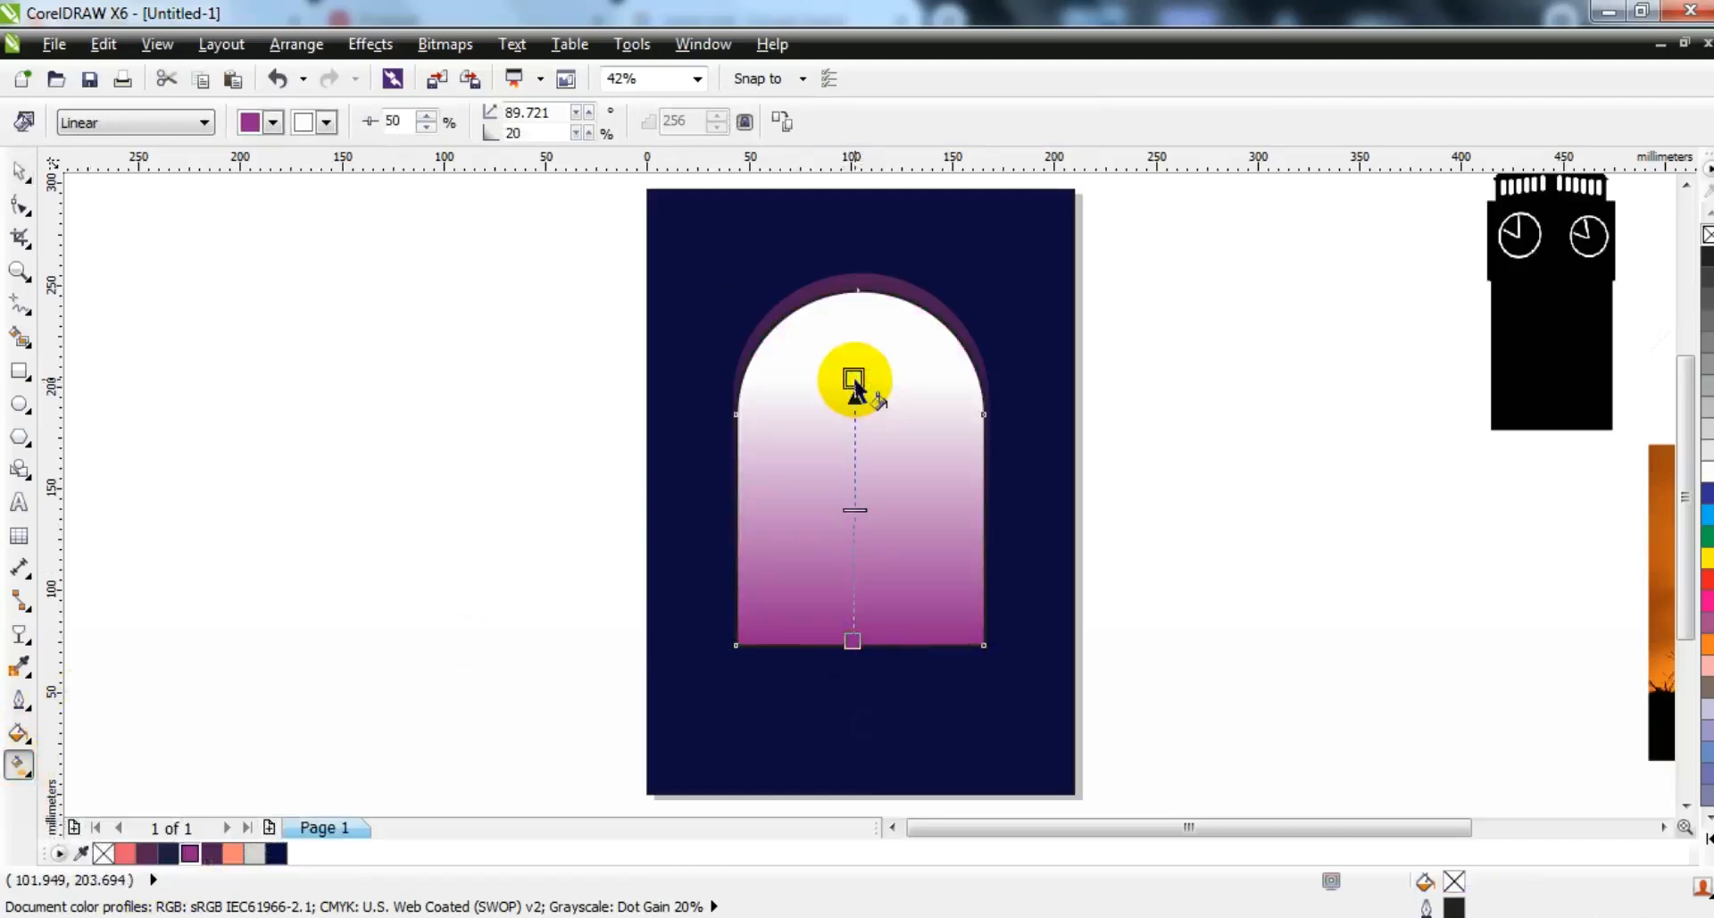
pyautogui.click(871, 647)
pyautogui.moveTo(851, 656); pyautogui.dragTo(851, 656)
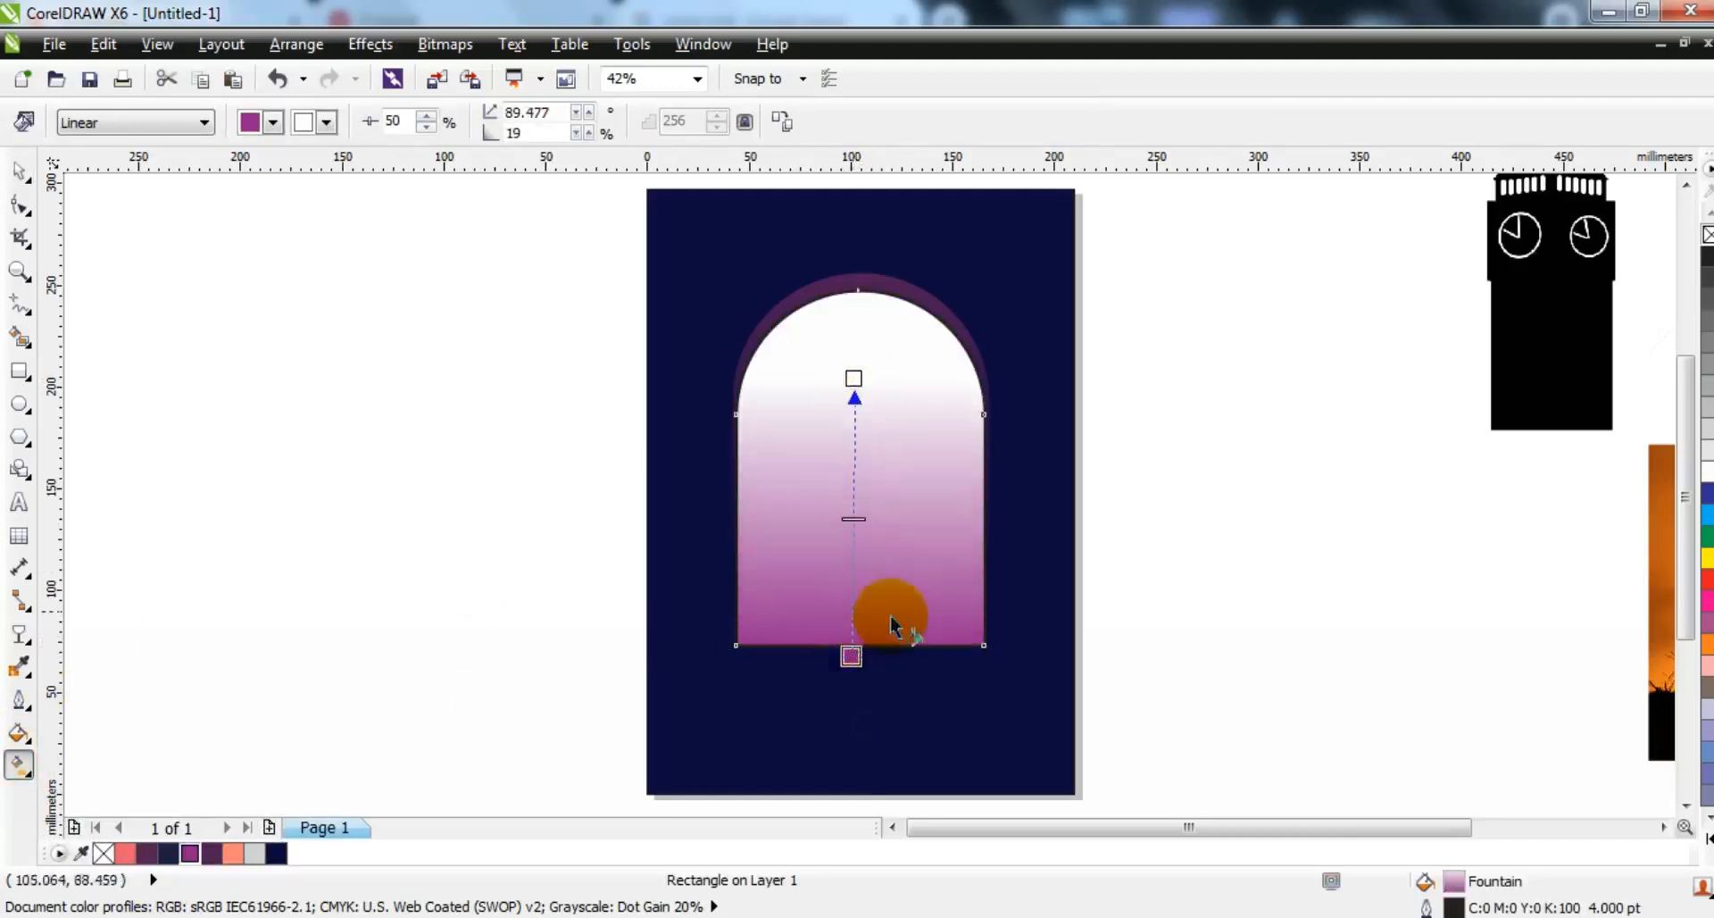
# - Change the upper colour of the inner arch's gradient to coral pink and shift the gradient midpoint to 41%
pyautogui.moveTo(122, 860); pyautogui.dragTo(855, 383)
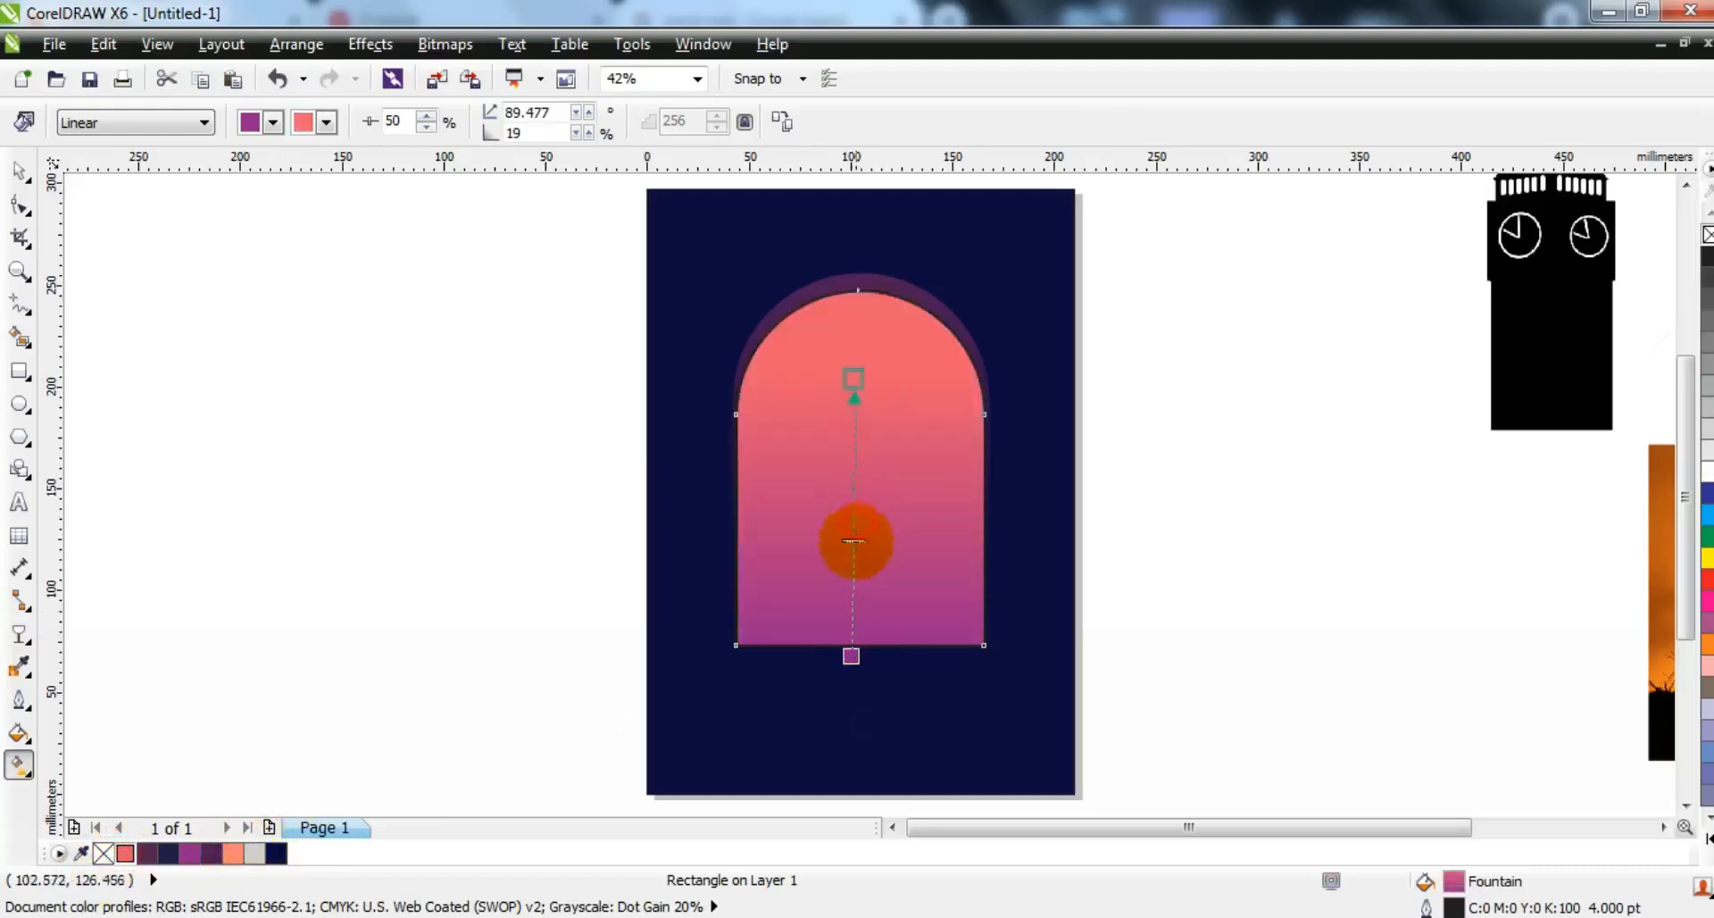
pyautogui.moveTo(854, 533); pyautogui.dragTo(854, 542)
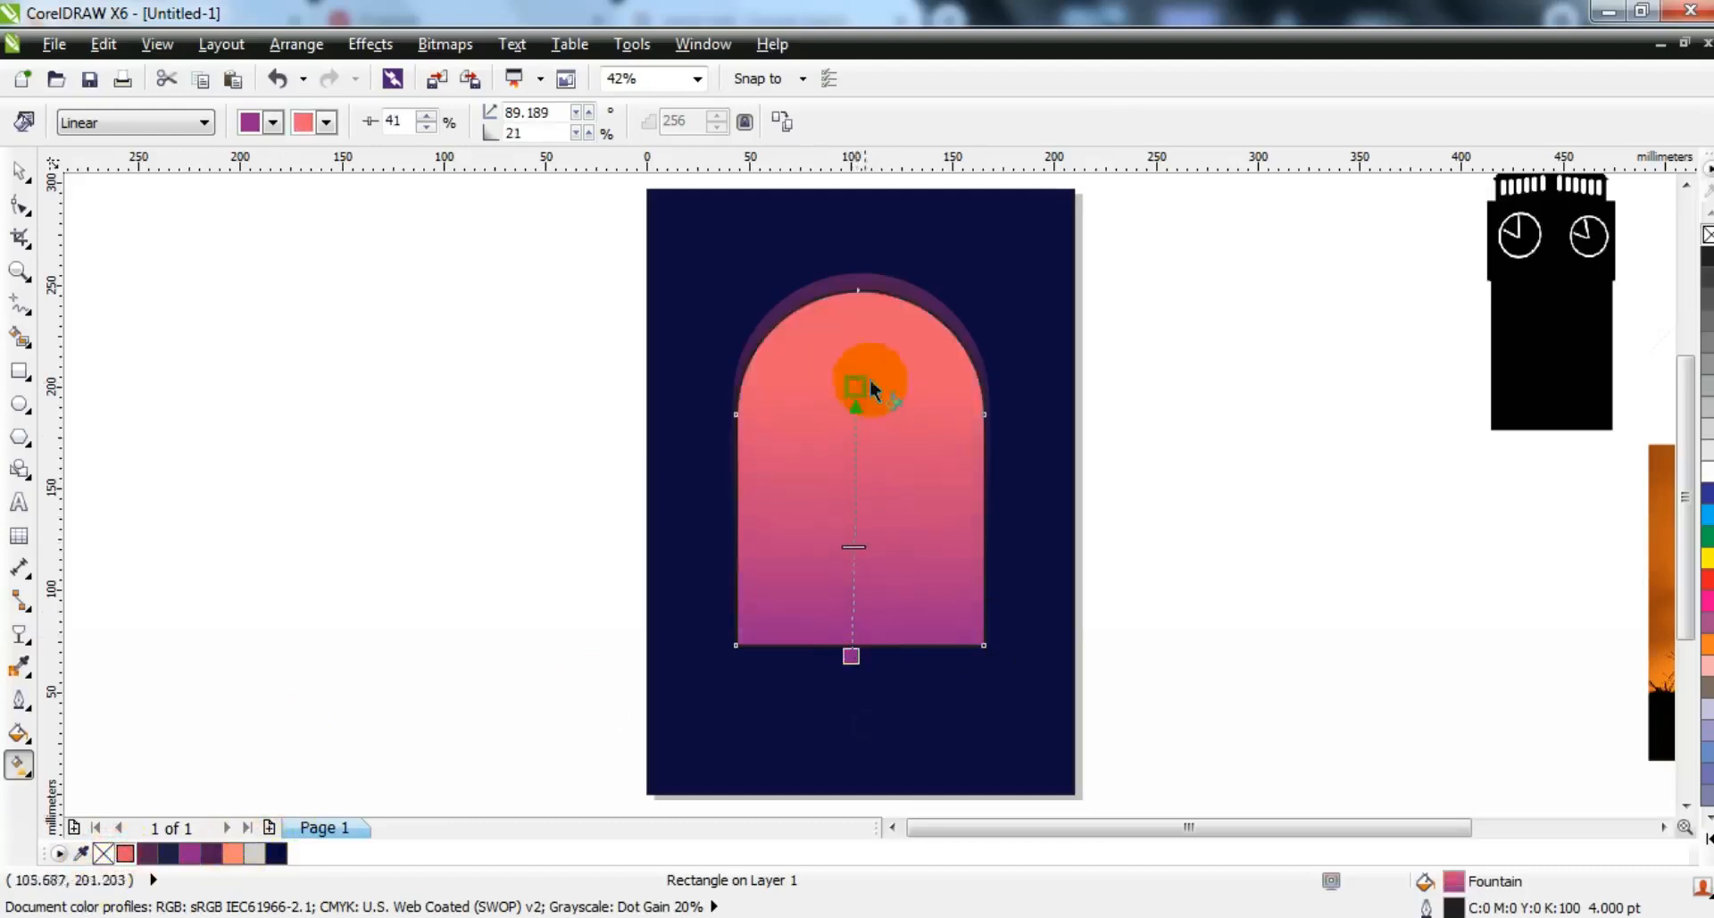
# - Outline-trace the large two-clock tower bitmap as a low quality image with the detail raised to maximum
pyautogui.click(20, 170)
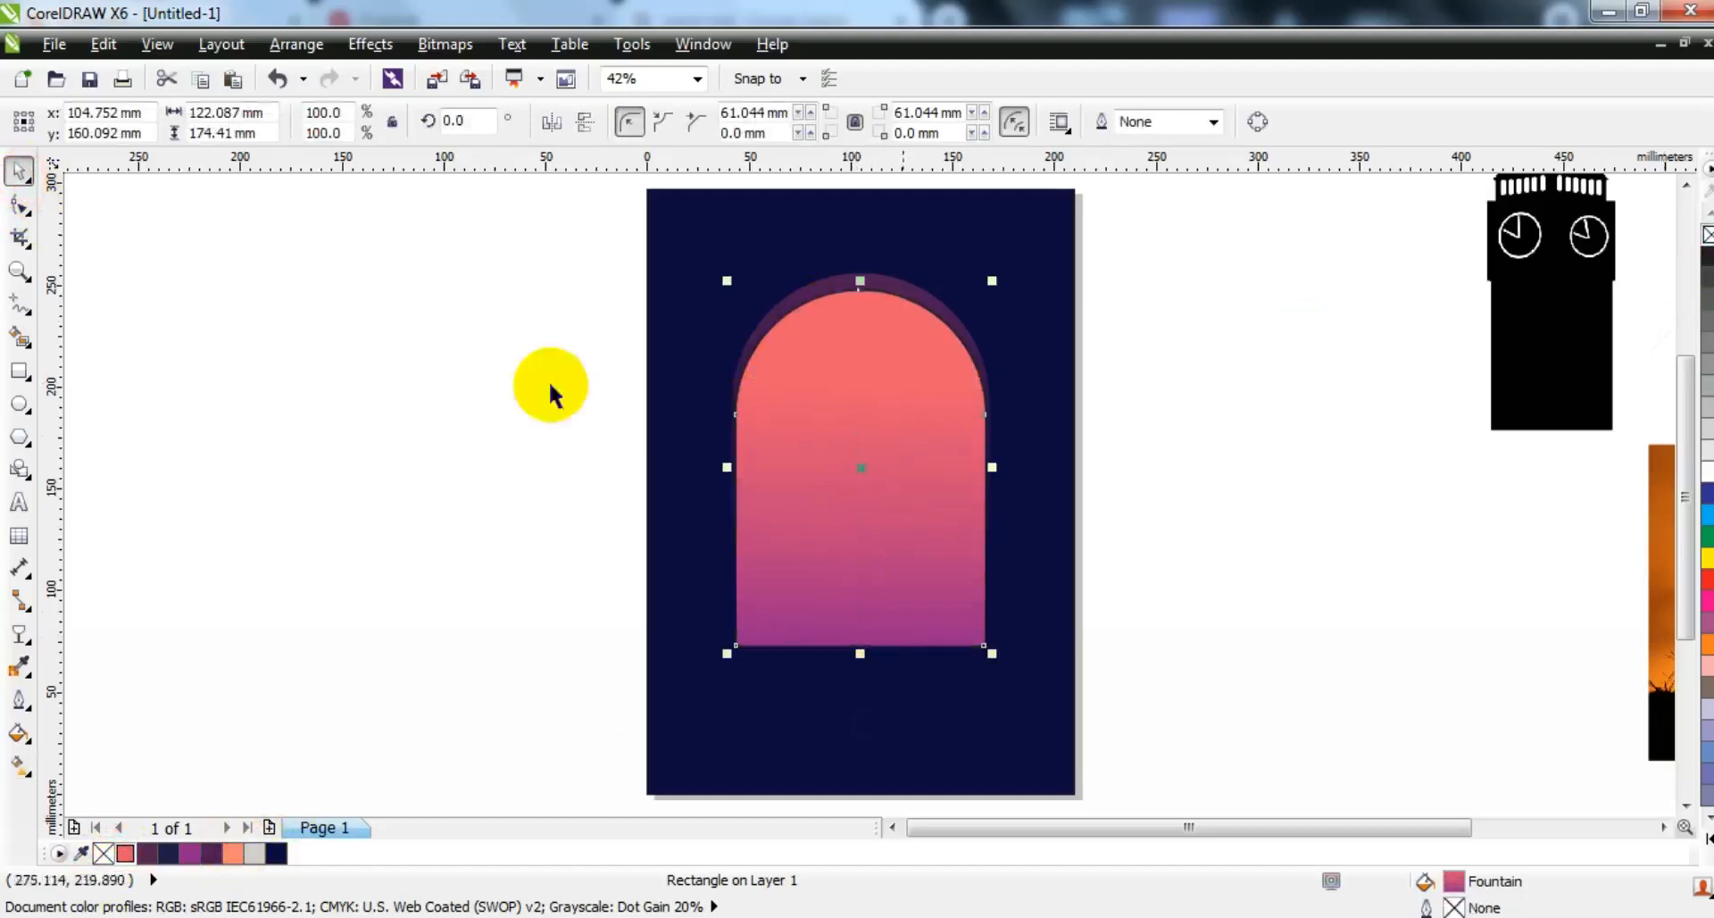
pyautogui.click(456, 392)
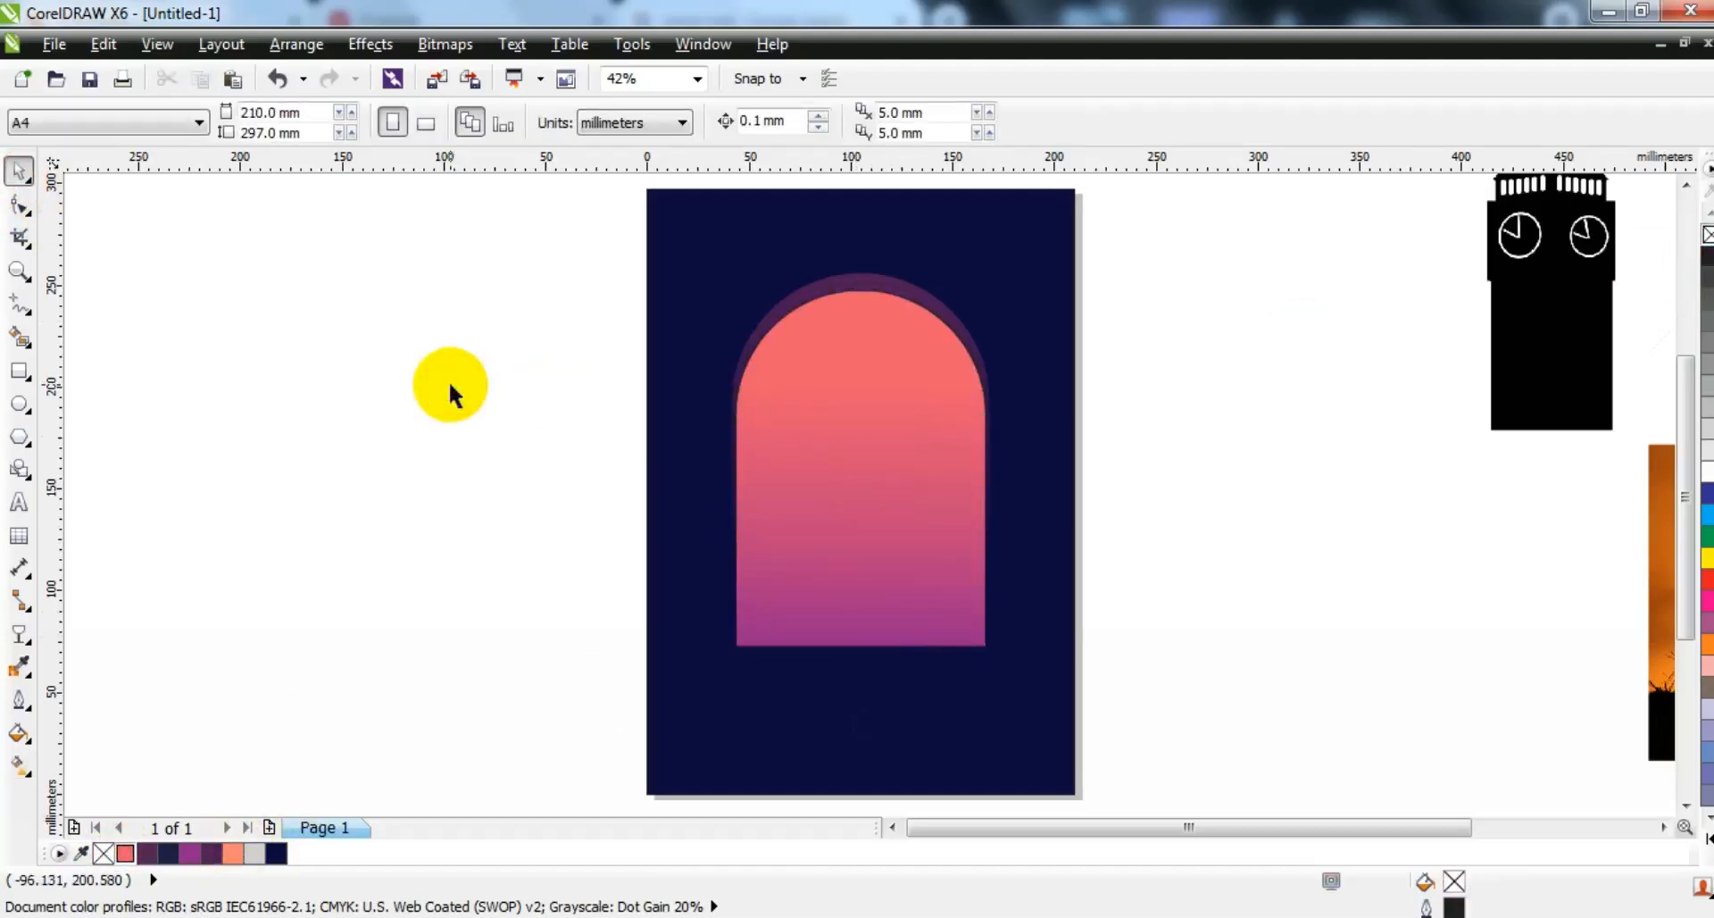
pyautogui.scroll(-3, 448, 380)
pyautogui.press('Escape')
pyautogui.moveTo(934, 381); pyautogui.dragTo(889, 441)
pyautogui.hotkey('shift', 'F2')
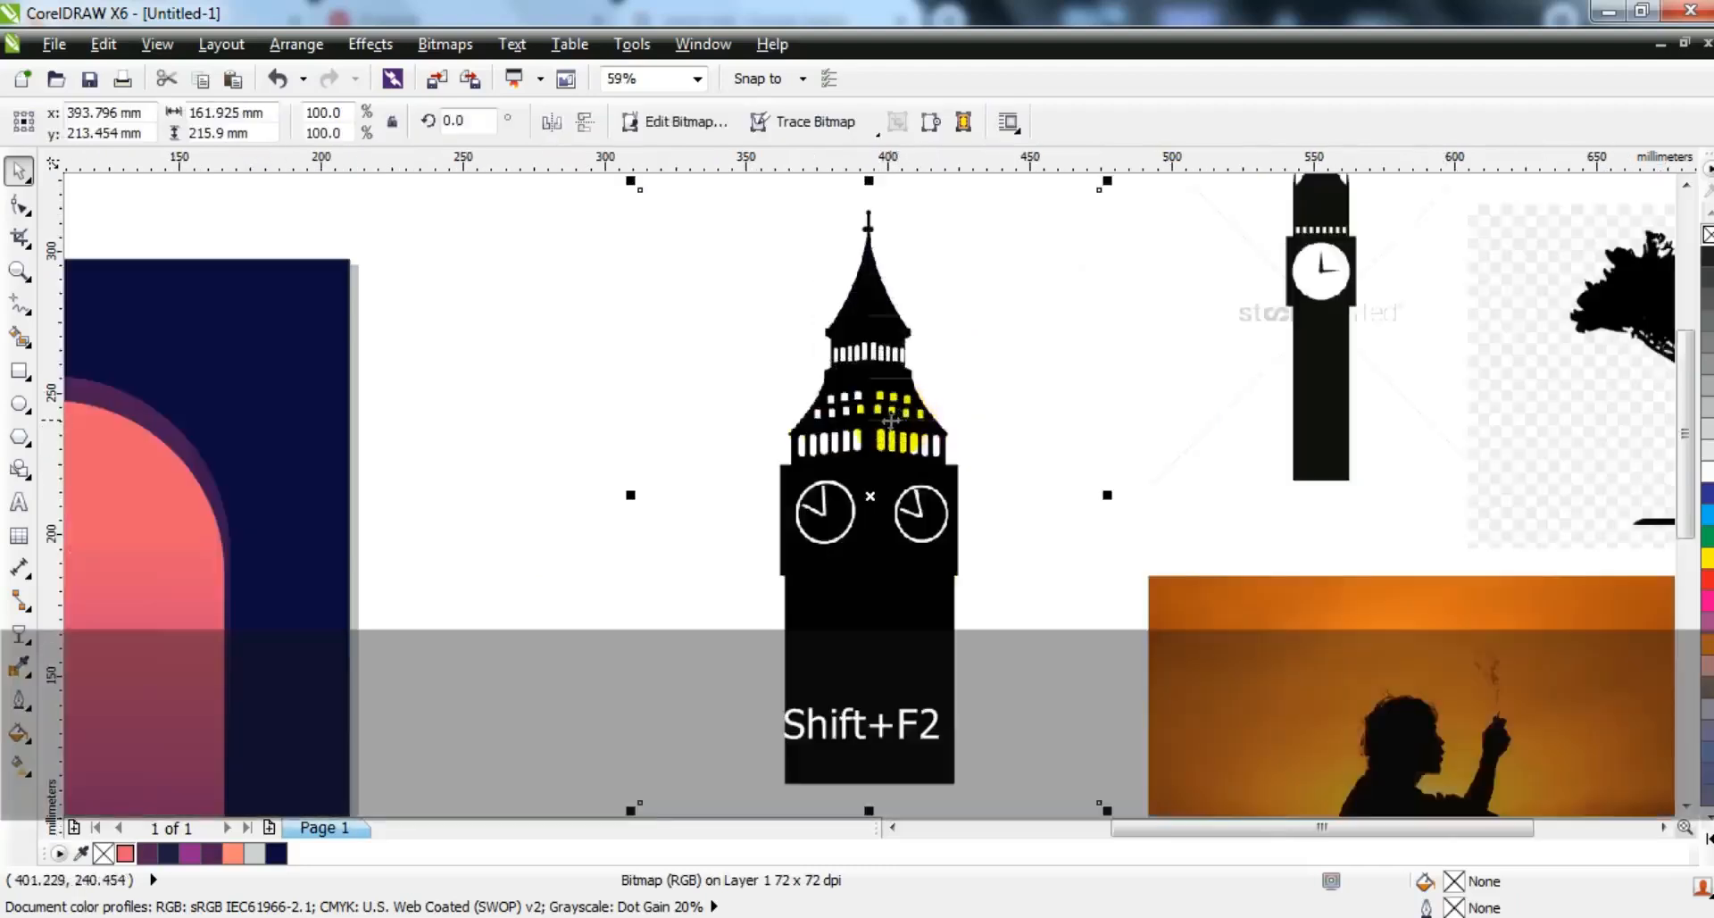
pyautogui.rightClick(891, 420)
pyautogui.moveTo(976, 161)
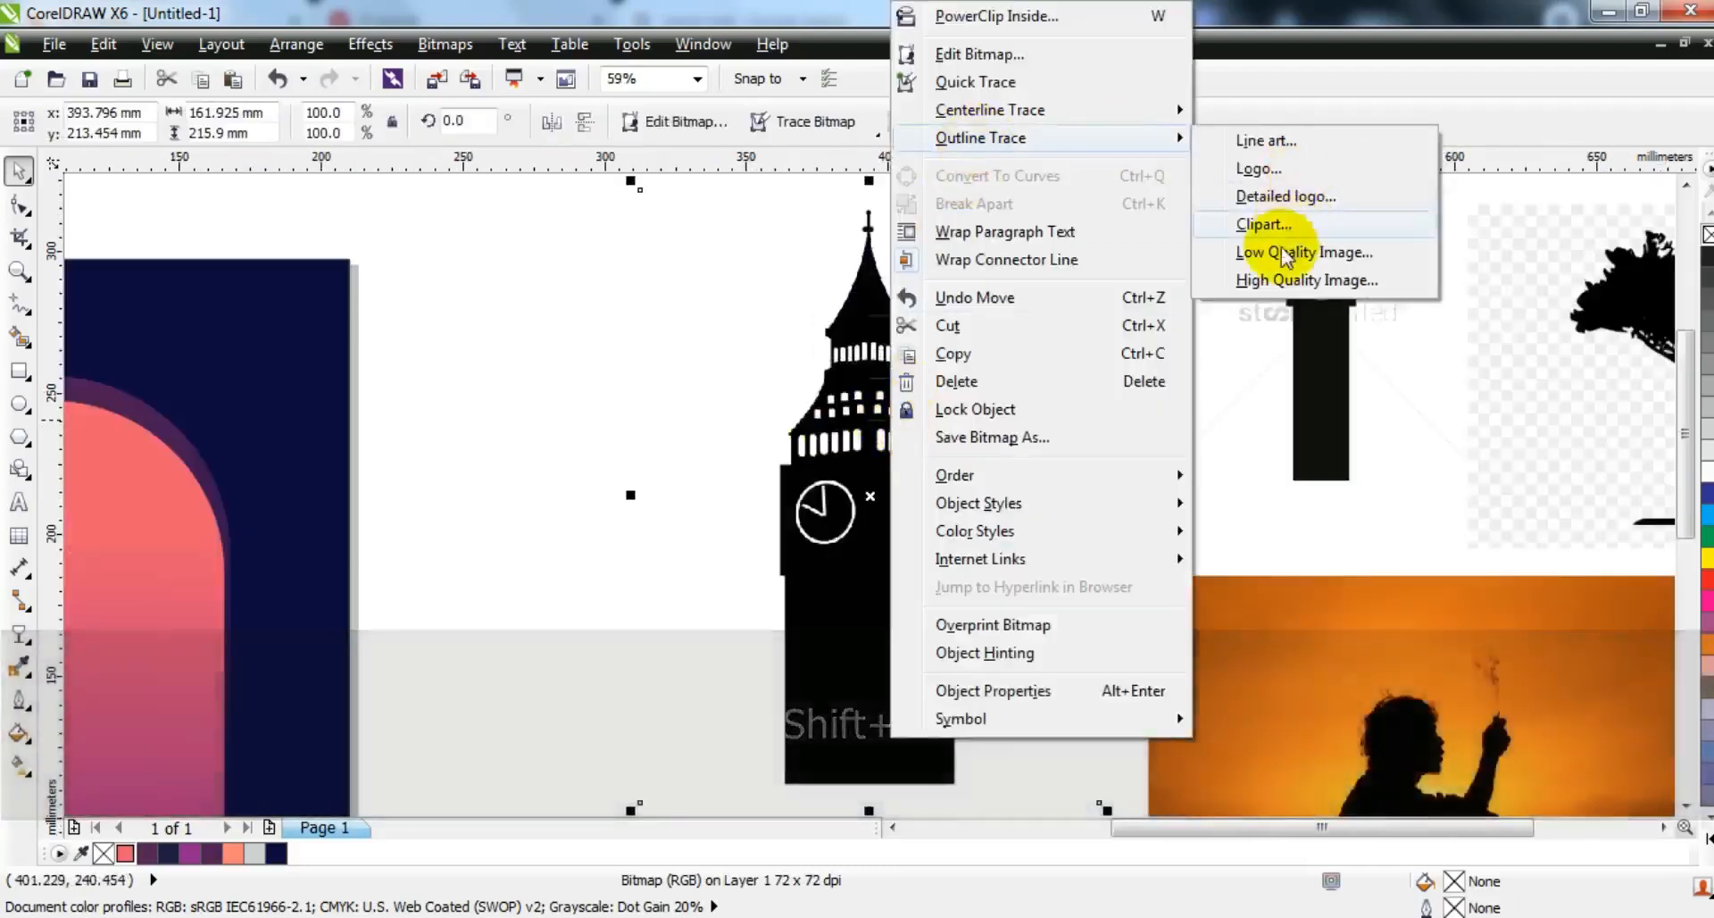
pyautogui.click(1353, 219)
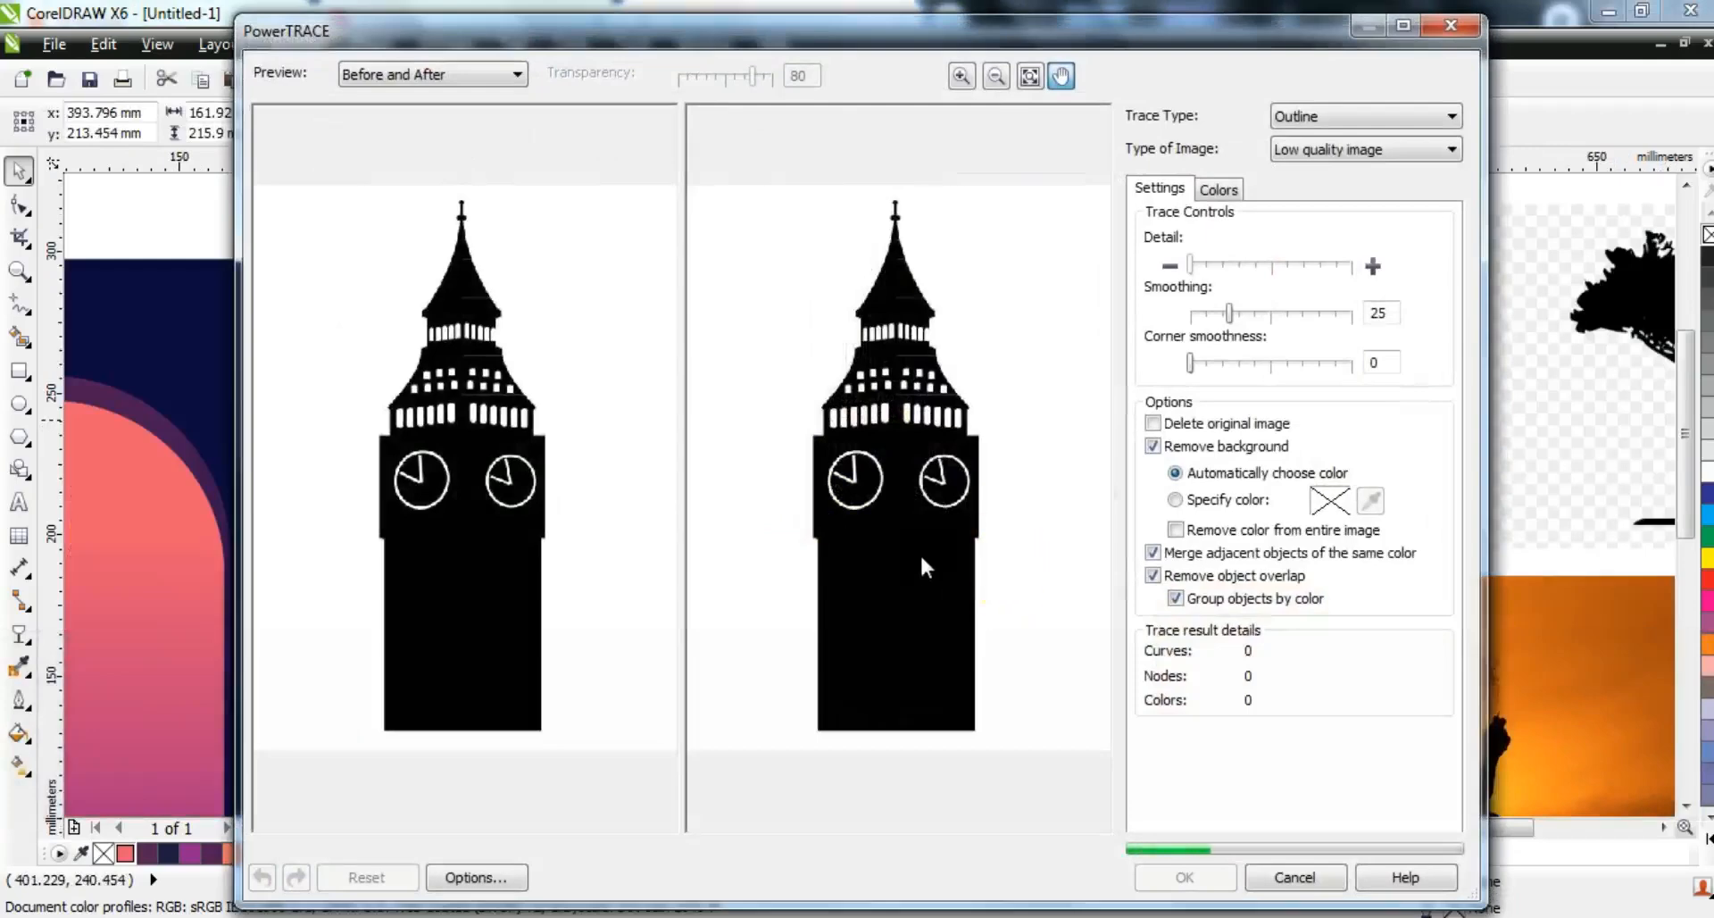
pyautogui.click(1351, 265)
pyautogui.click(1192, 876)
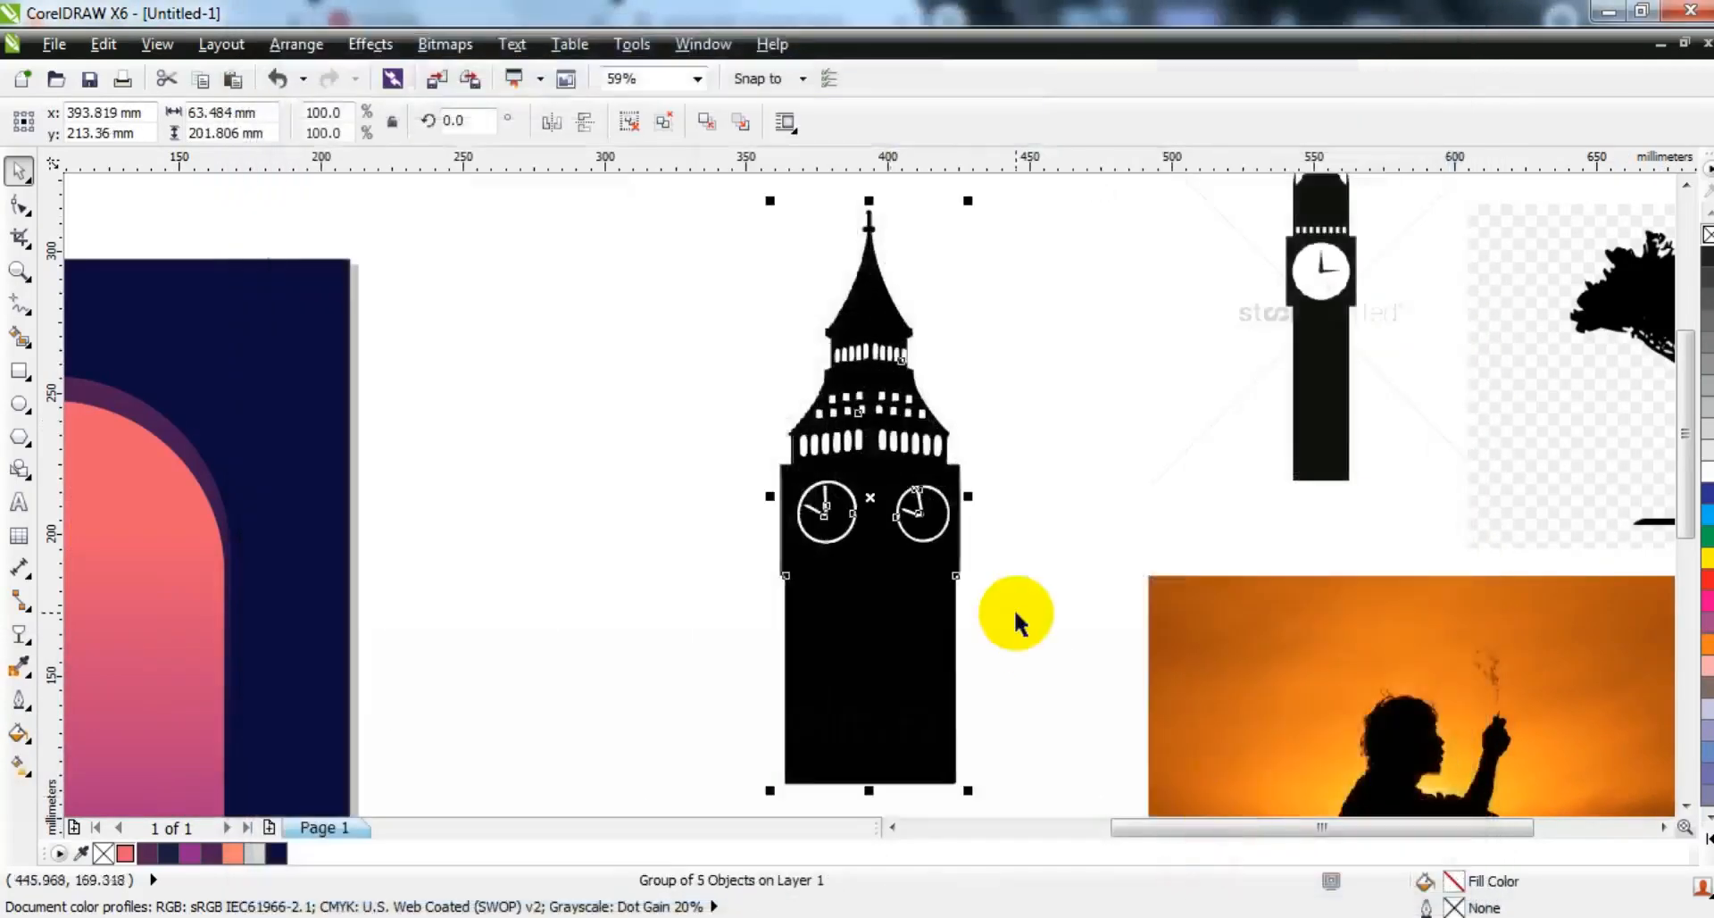
# - Ungroup the traced clock tower, move its black silhouette onto the arched window and bring it to the front
pyautogui.press('F3')
pyautogui.click(634, 122)
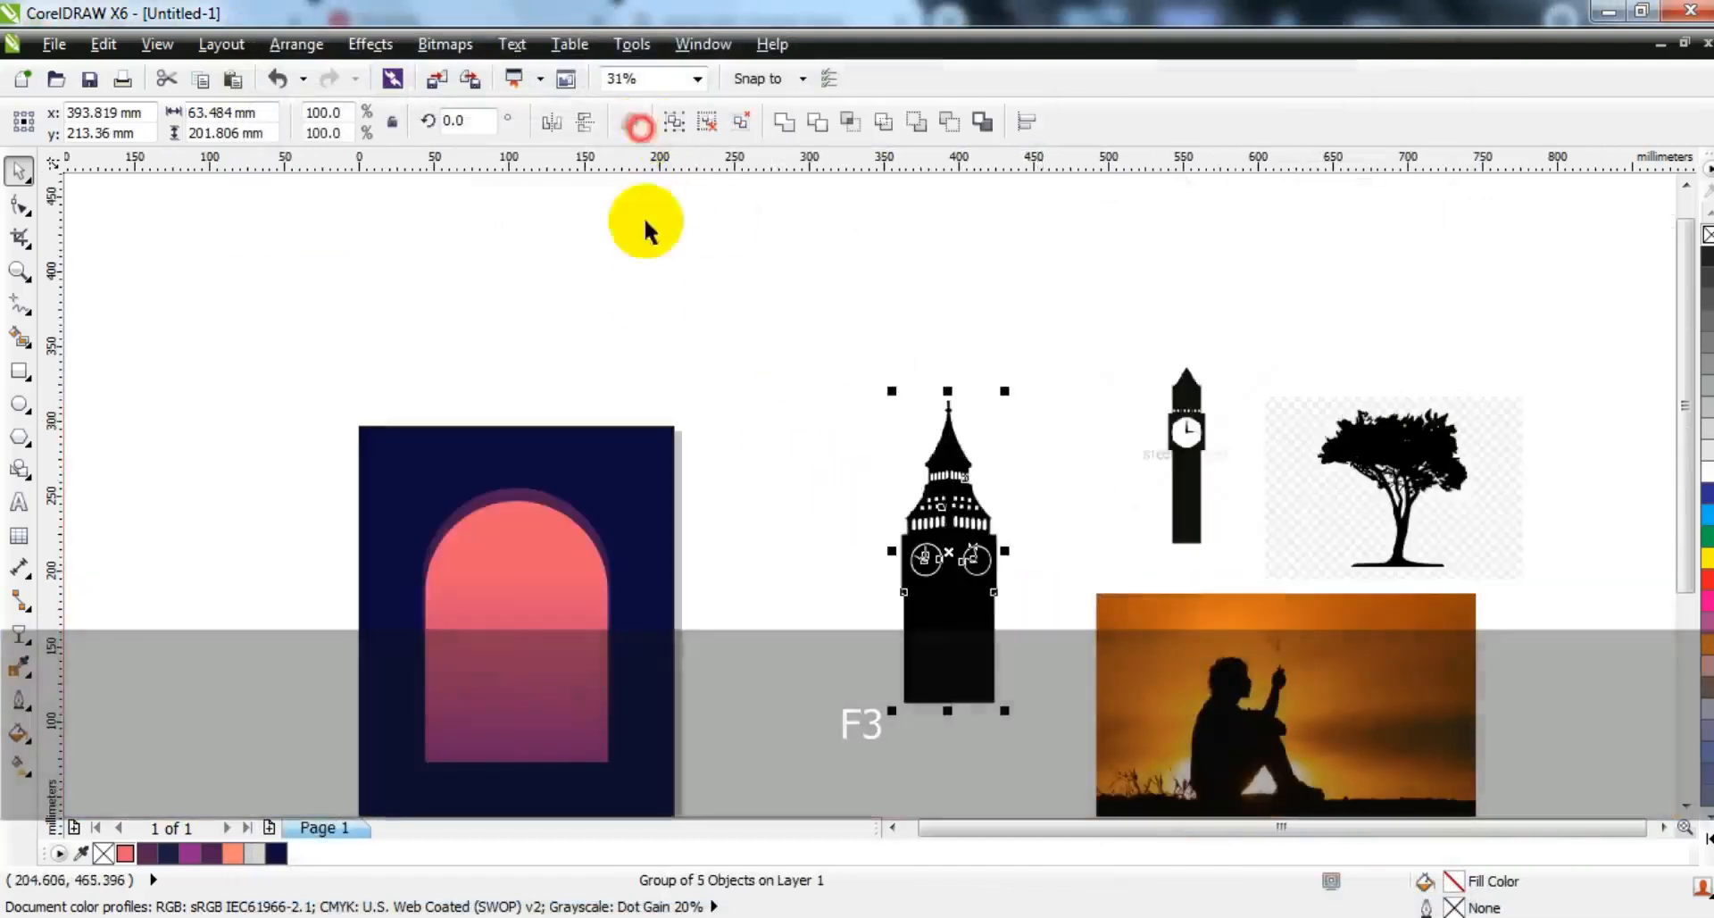
pyautogui.click(649, 296)
pyautogui.moveTo(957, 640)
pyautogui.mouseDown()
pyautogui.moveTo(777, 597)
pyautogui.moveTo(523, 658)
pyautogui.mouseUp()
pyautogui.hotkey('shift', 'pageup')
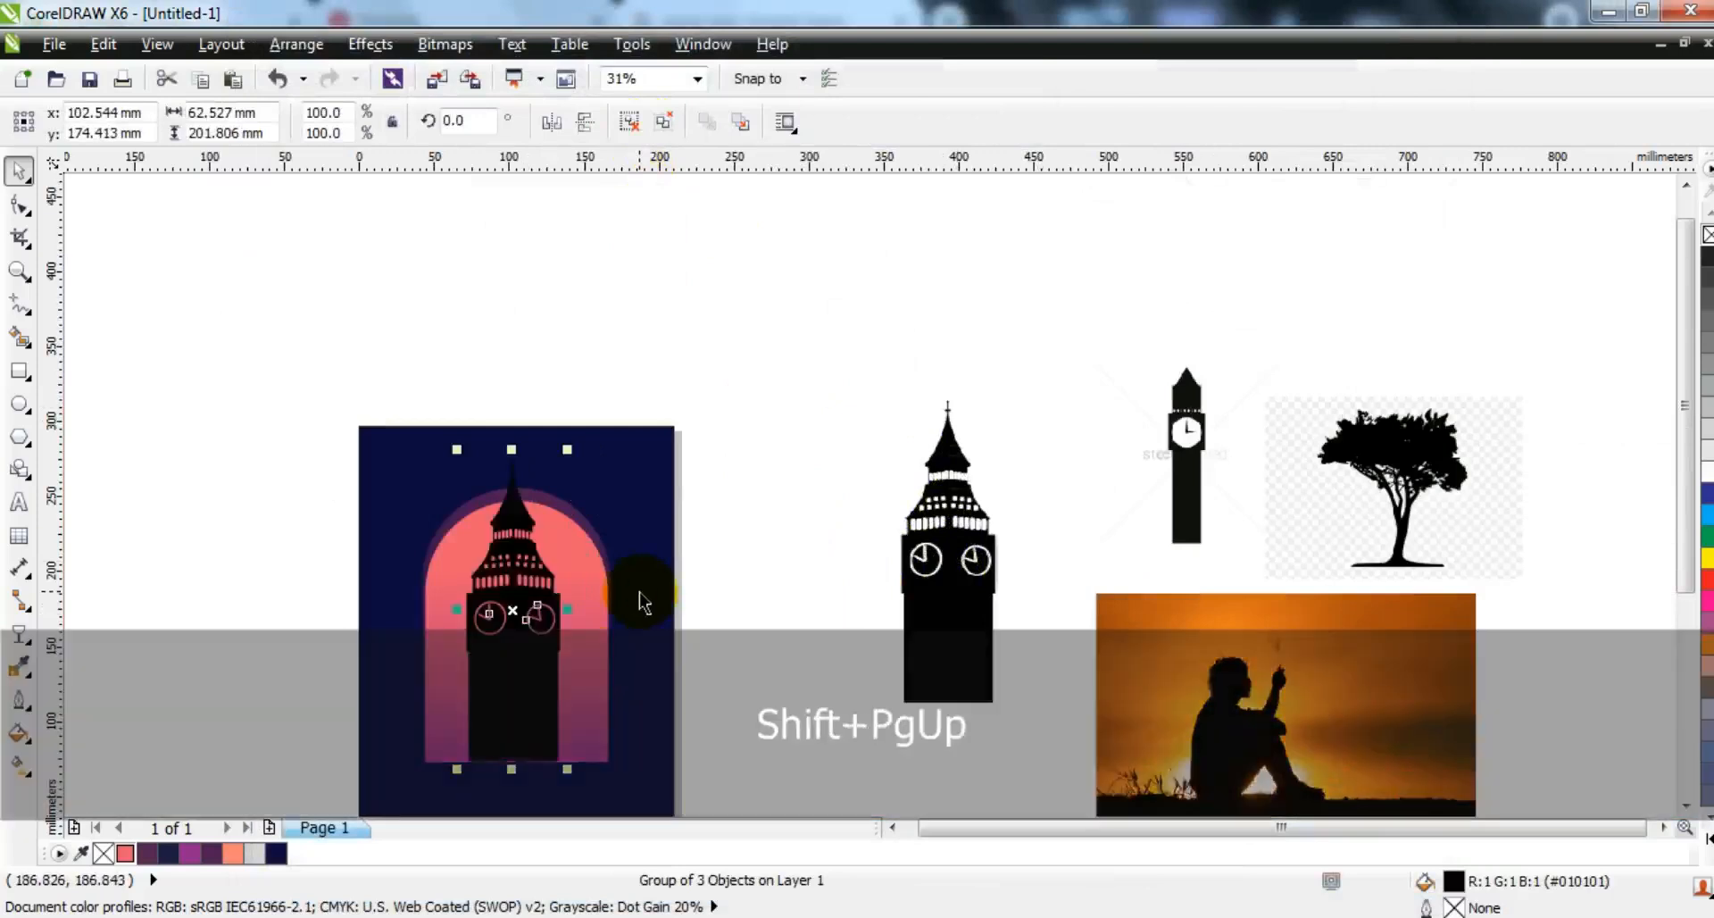
# - Scale the tower silhouette to 47.7%, about 96 mm tall, and place it in the left half of the inner arch
pyautogui.hotkey('shift', 'F2')
pyautogui.press('Escape')
pyautogui.click(930, 230)
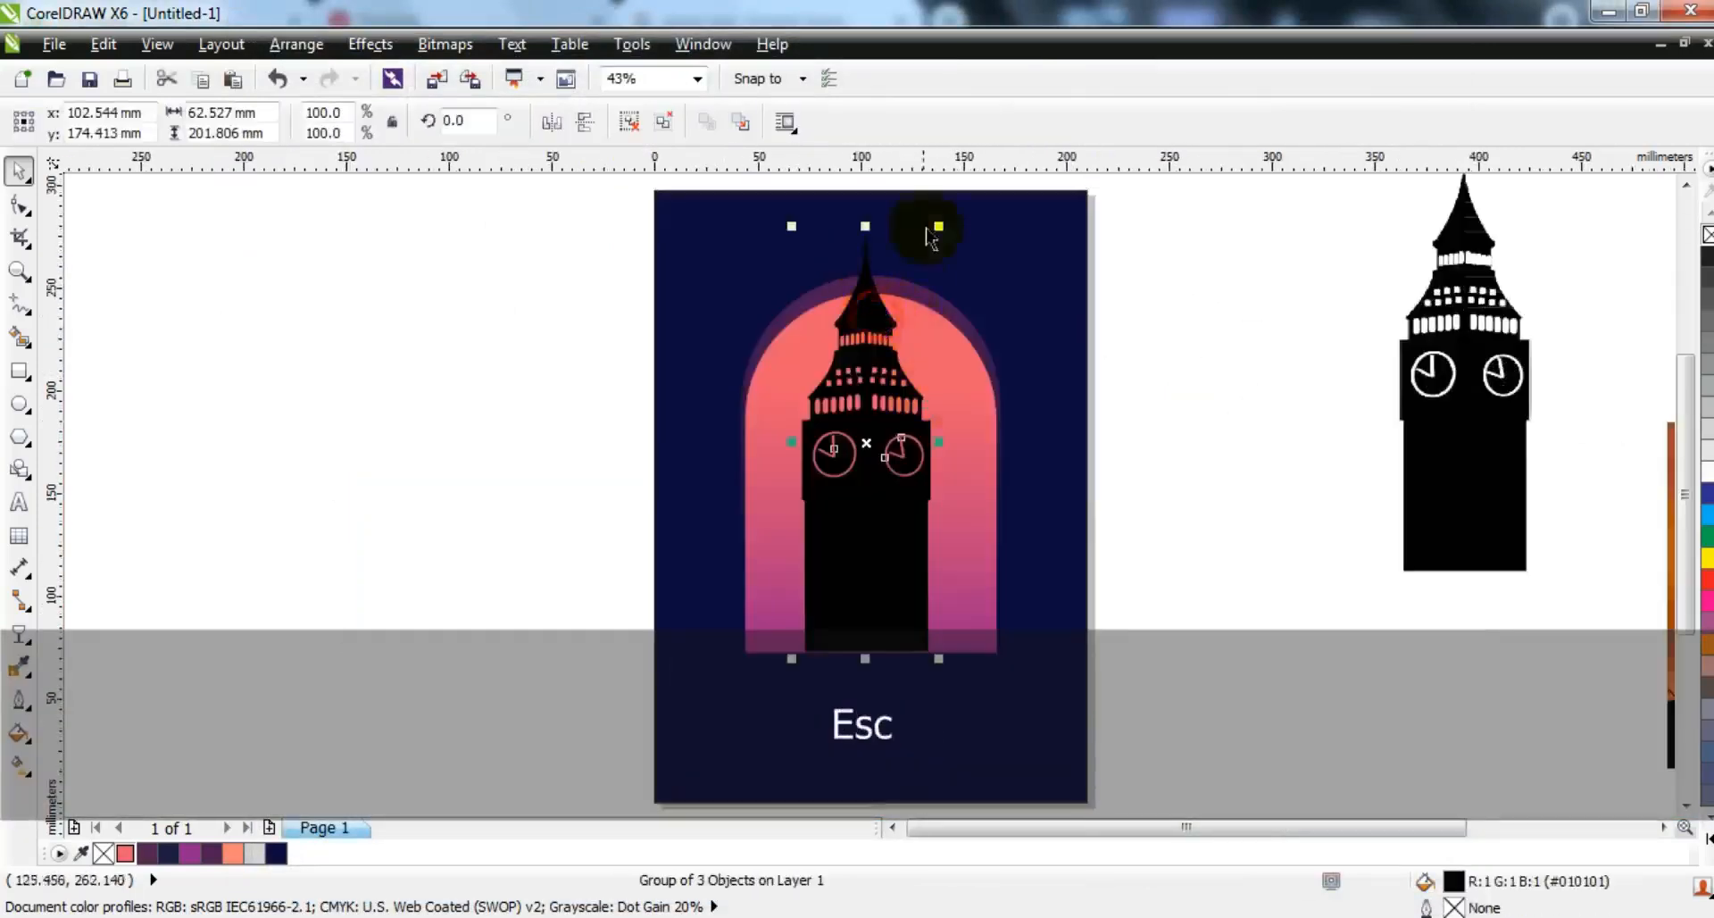
pyautogui.moveTo(938, 226); pyautogui.dragTo(888, 386)
pyautogui.moveTo(829, 445); pyautogui.dragTo(808, 370)
pyautogui.moveTo(769, 578); pyautogui.dragTo(803, 474)
pyautogui.moveTo(852, 530); pyautogui.dragTo(859, 538)
# - Ungroup the tower silhouette in the arch and weld its three parts into a single curve
pyautogui.click(19, 205)
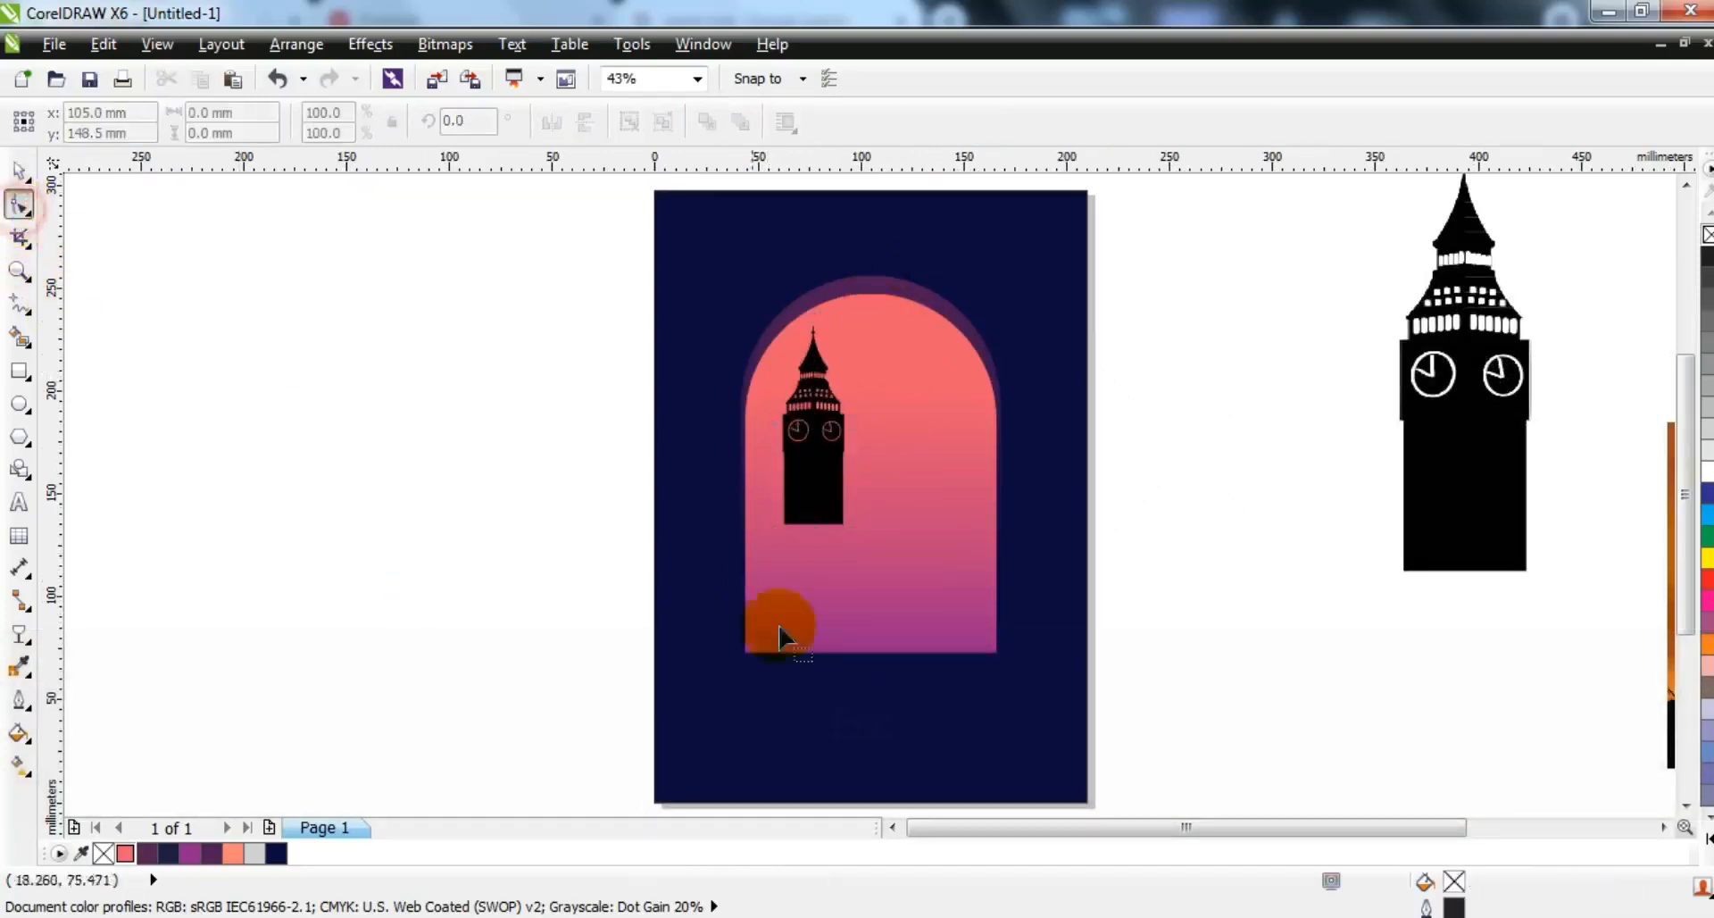
pyautogui.click(19, 171)
pyautogui.click(815, 491)
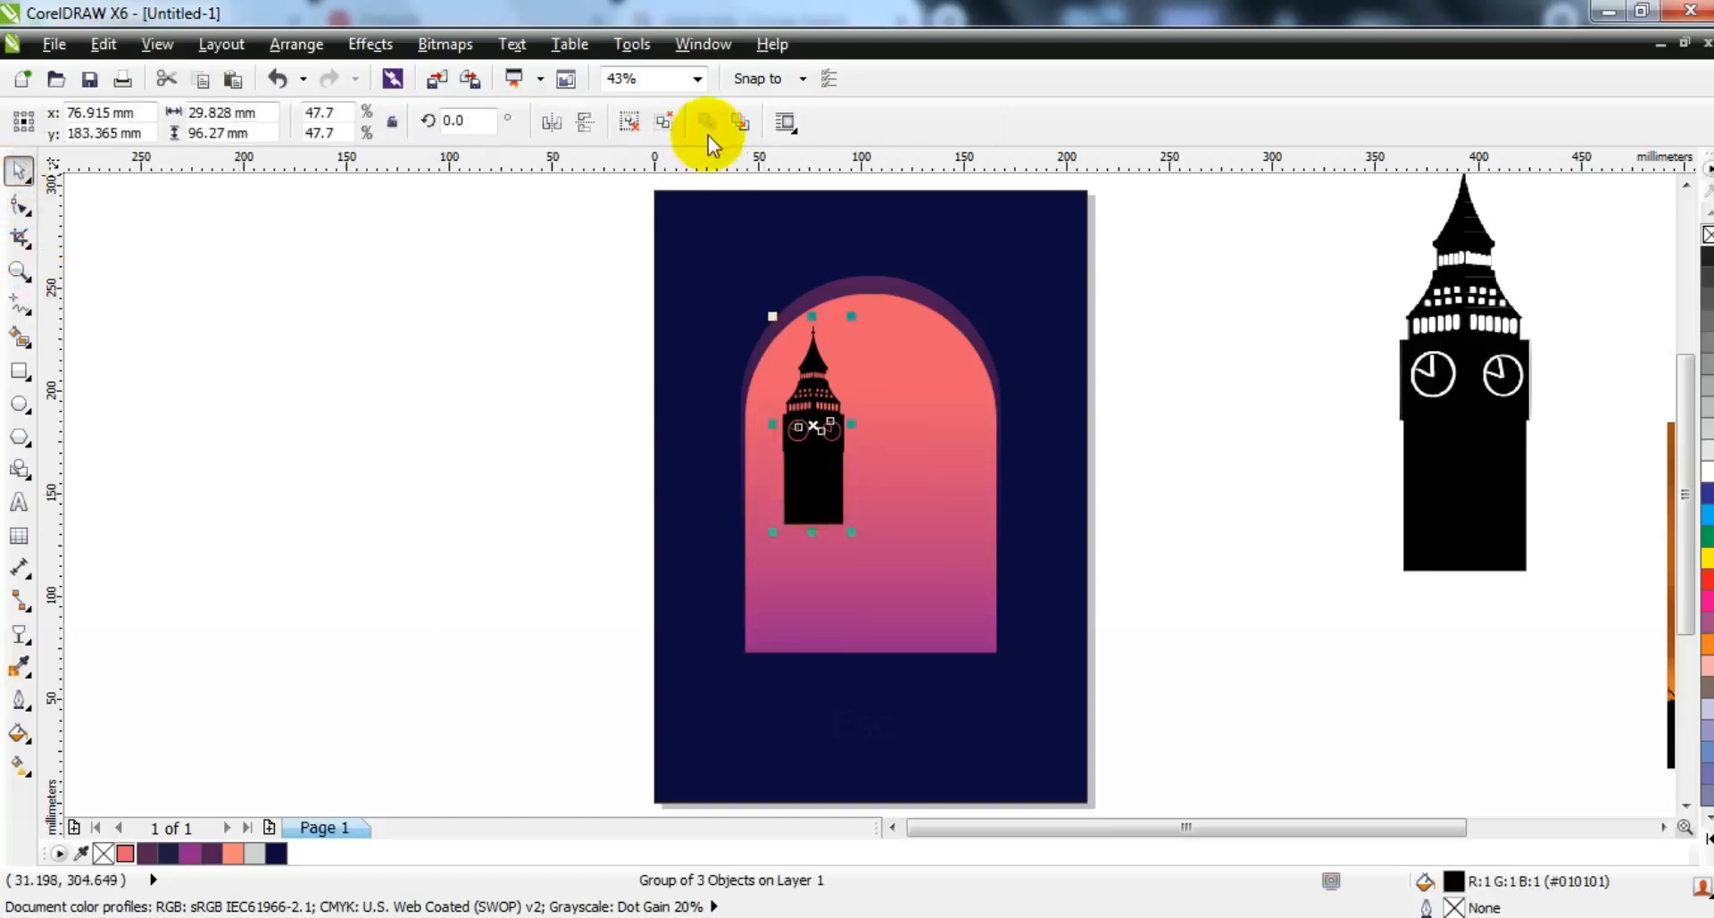
pyautogui.click(634, 127)
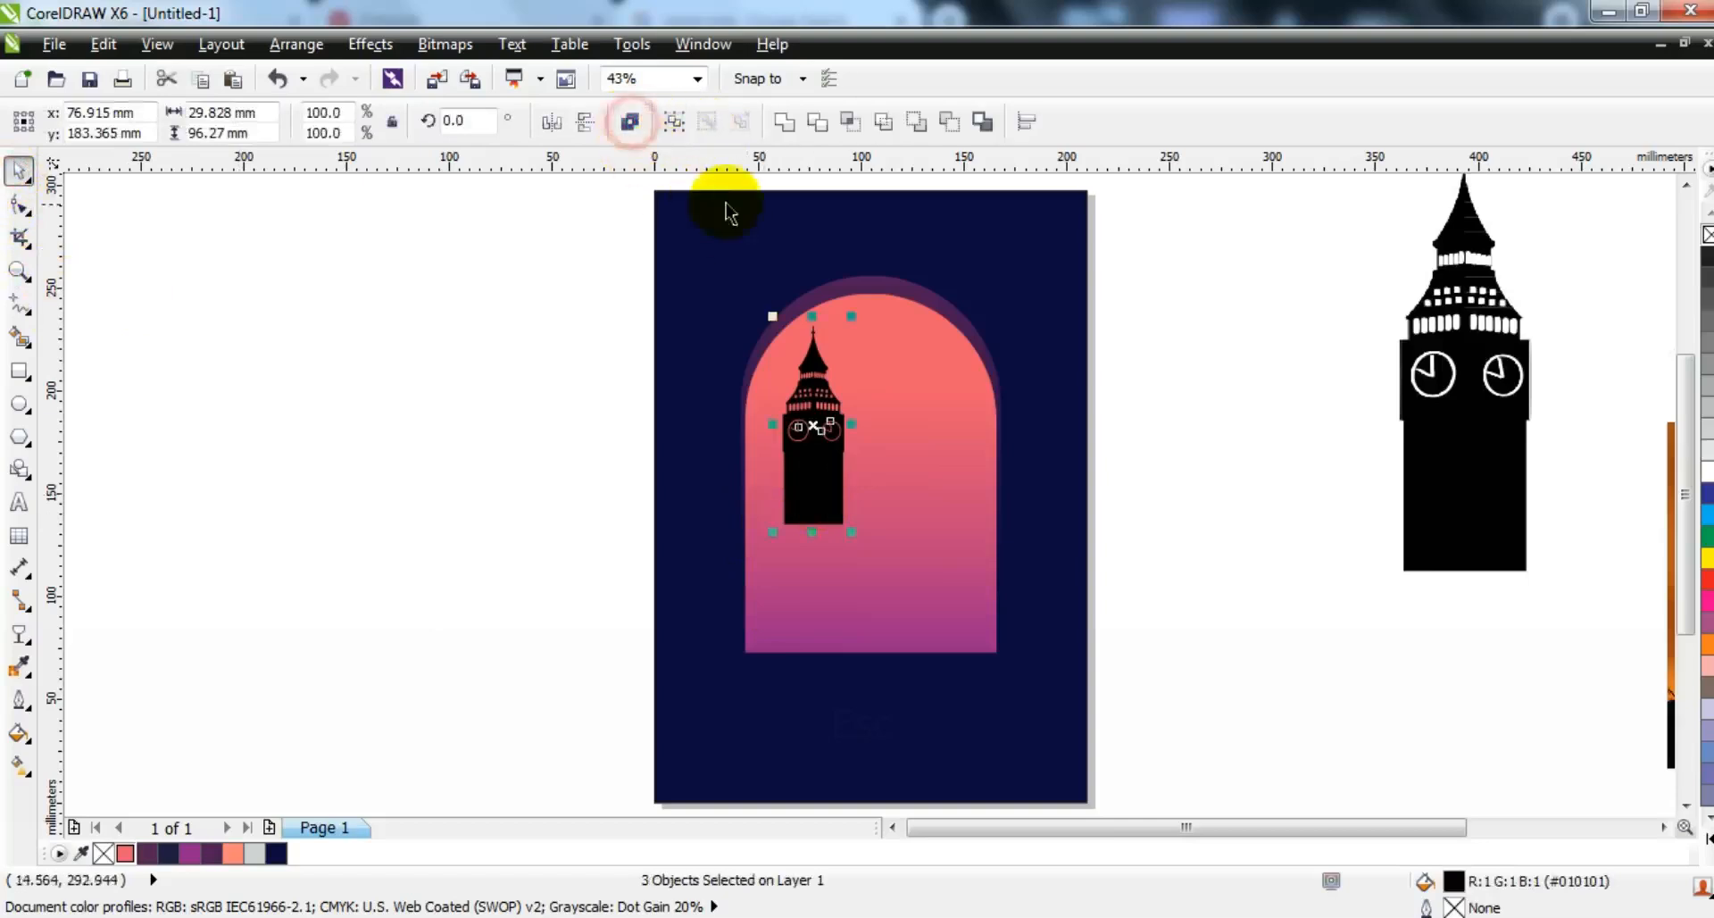
pyautogui.click(793, 125)
pyautogui.click(575, 348)
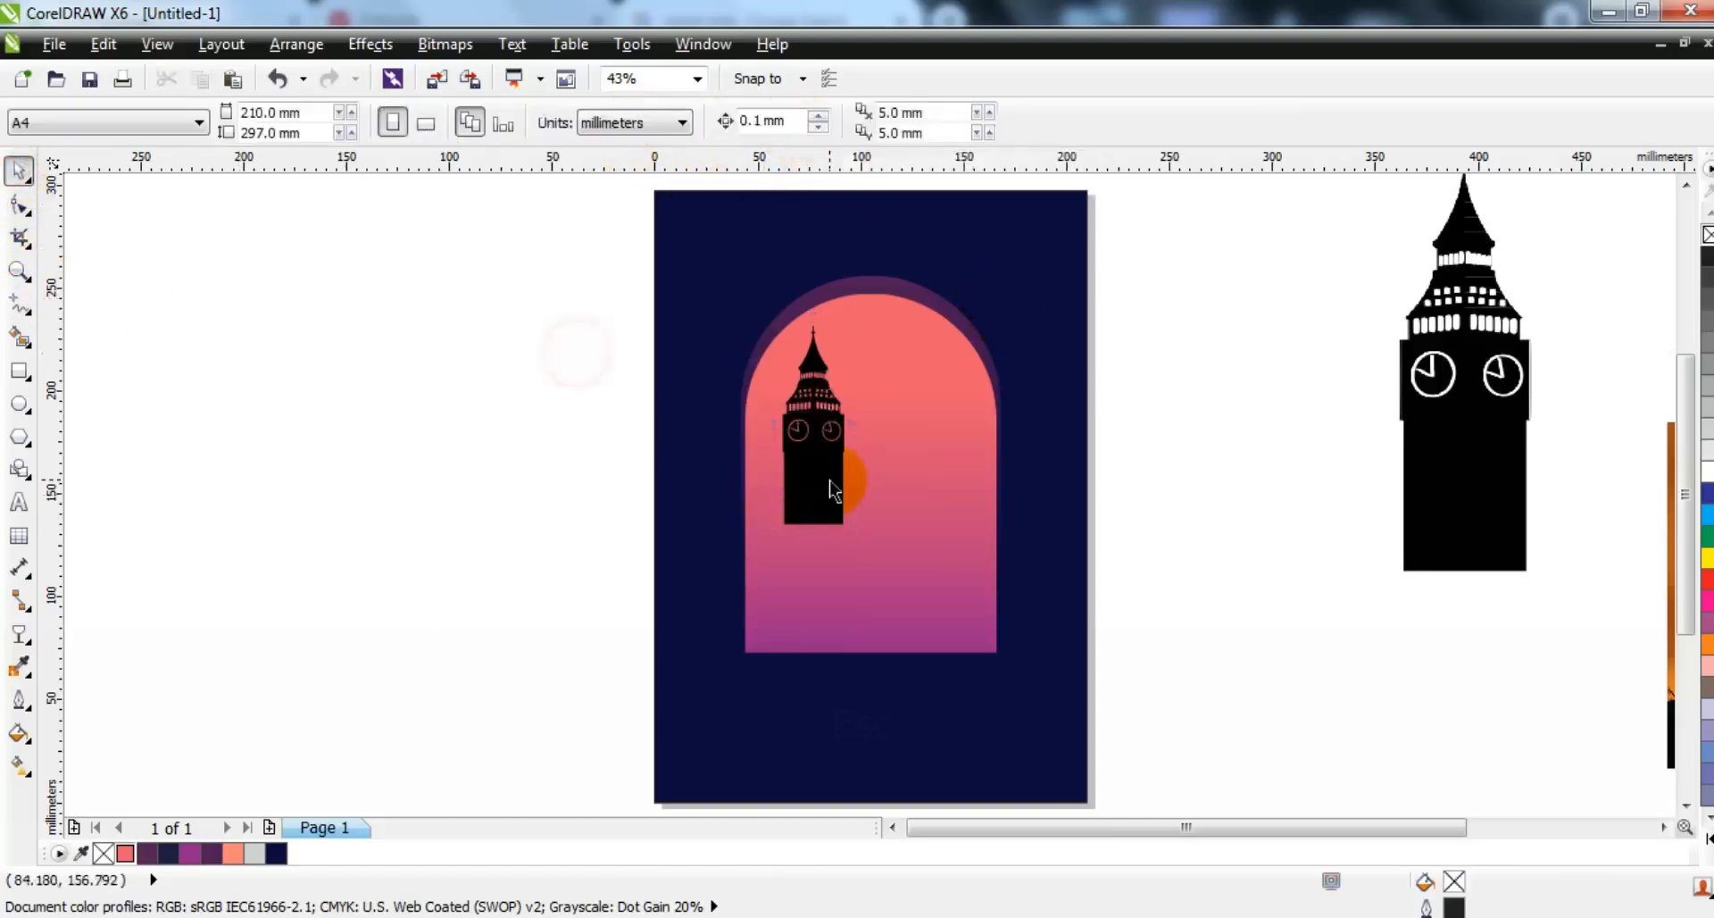
pyautogui.click(831, 490)
# - Stretch the tower's bottom nodes straight down to the arch's base, making the tower about 159 mm tall
pyautogui.click(19, 270)
pyautogui.moveTo(628, 262); pyautogui.dragTo(1107, 700)
pyautogui.click(20, 207)
pyautogui.moveTo(661, 525); pyautogui.dragTo(986, 623)
pyautogui.moveTo(822, 558); pyautogui.dragTo(809, 757)
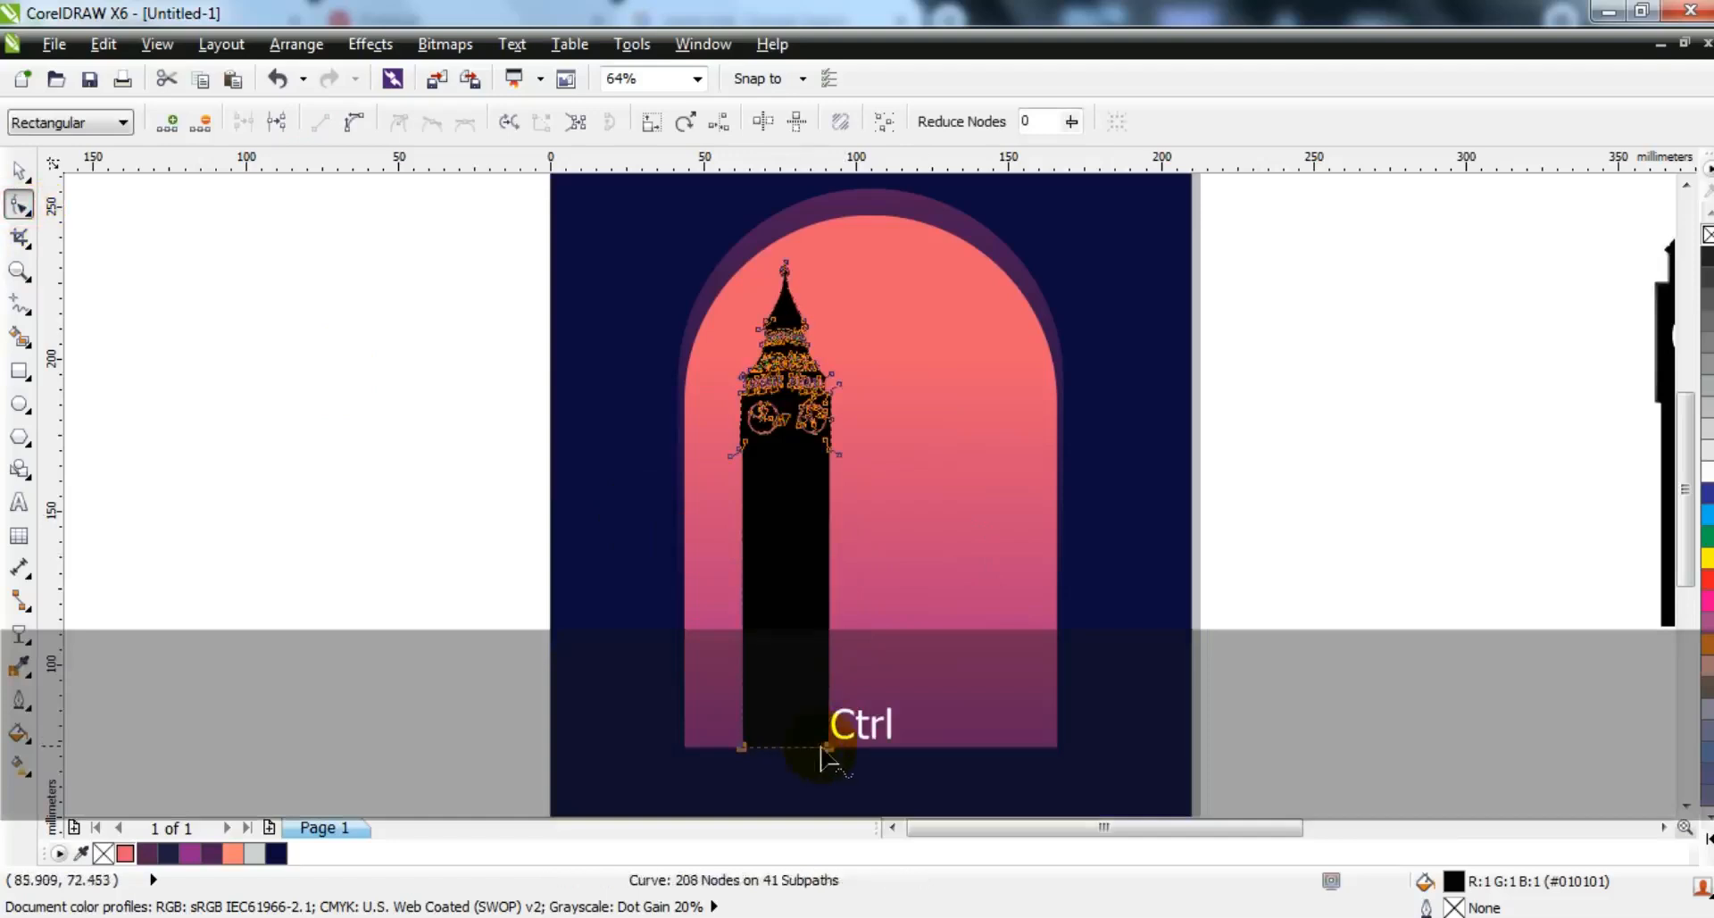
# - Fill the lengthened clock tower with dark purple, R84 G35 B82 (#542352)
pyautogui.click(19, 170)
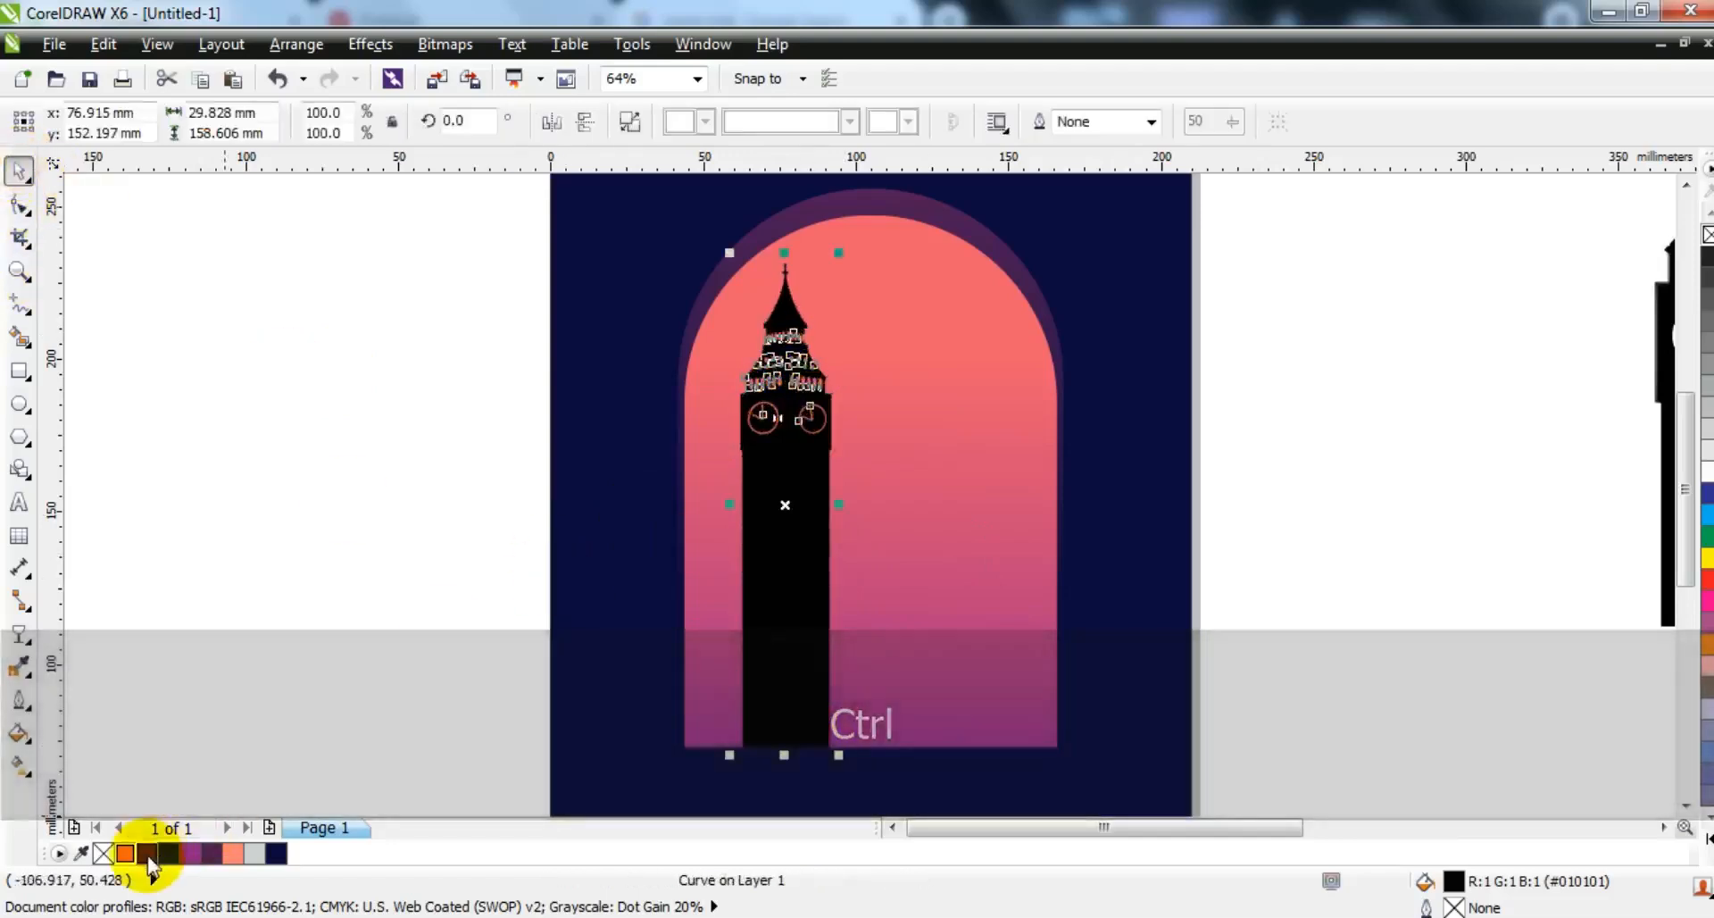
pyautogui.click(146, 854)
pyautogui.doubleClick(770, 507)
pyautogui.click(19, 169)
pyautogui.click(107, 283)
pyautogui.click(762, 467)
# - Apply a linear transparency to the clock tower, fading it from the clock faces down to just above its base
pyautogui.click(22, 631)
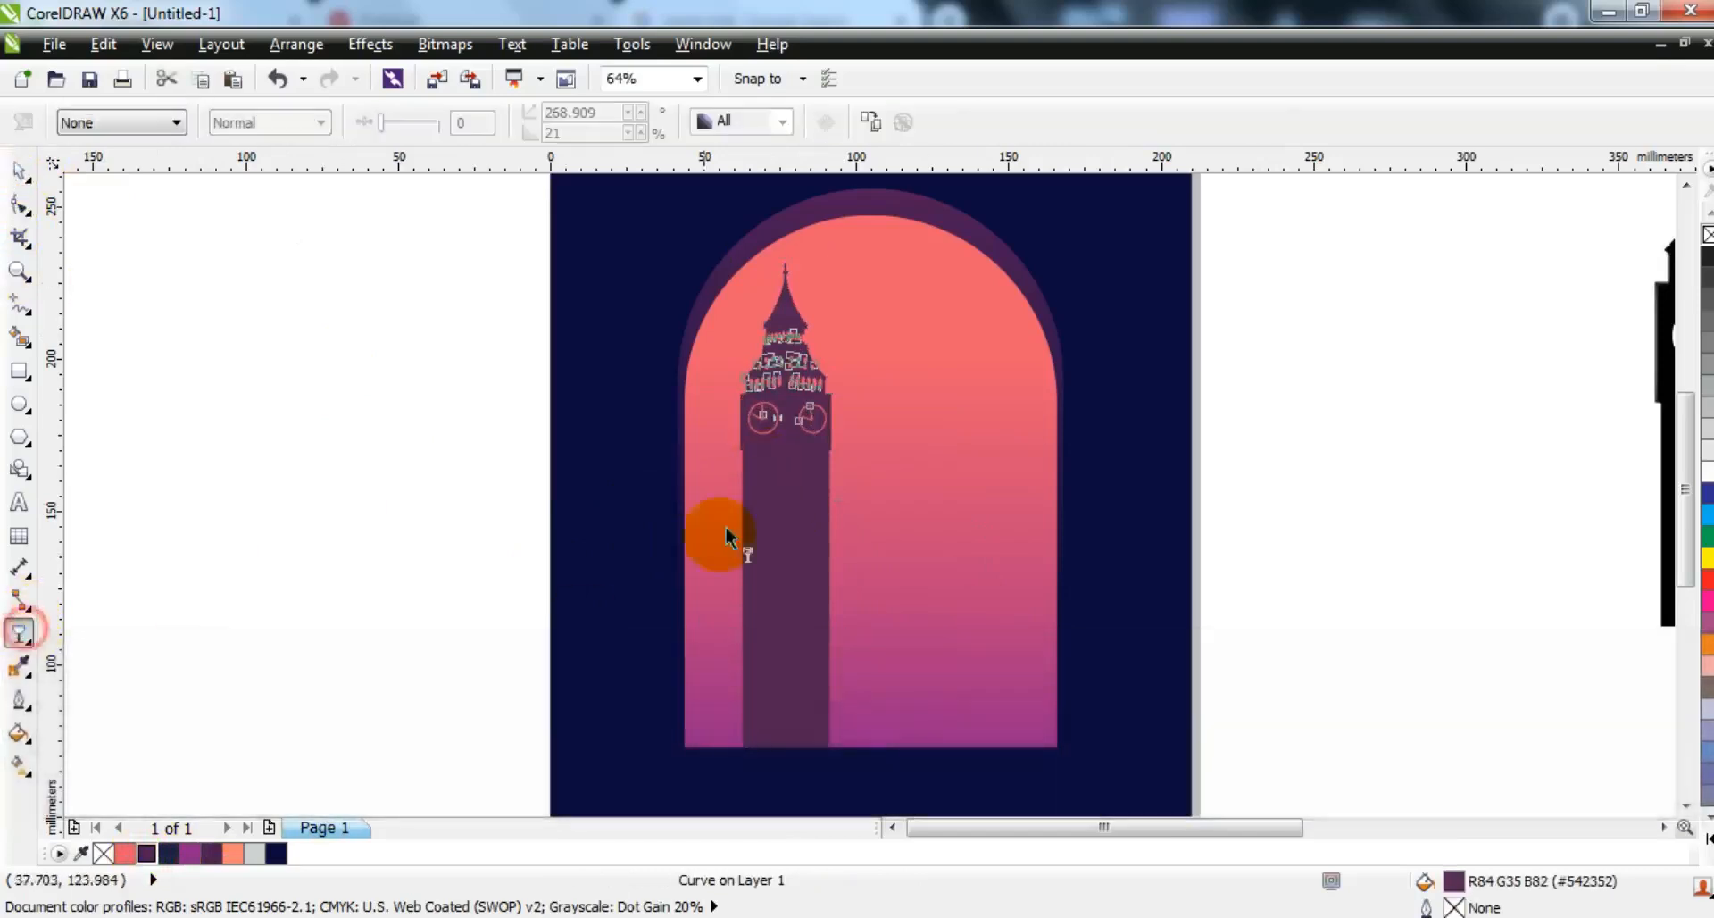
pyautogui.moveTo(757, 625); pyautogui.dragTo(740, 695)
pyautogui.moveTo(754, 441); pyautogui.dragTo(754, 383)
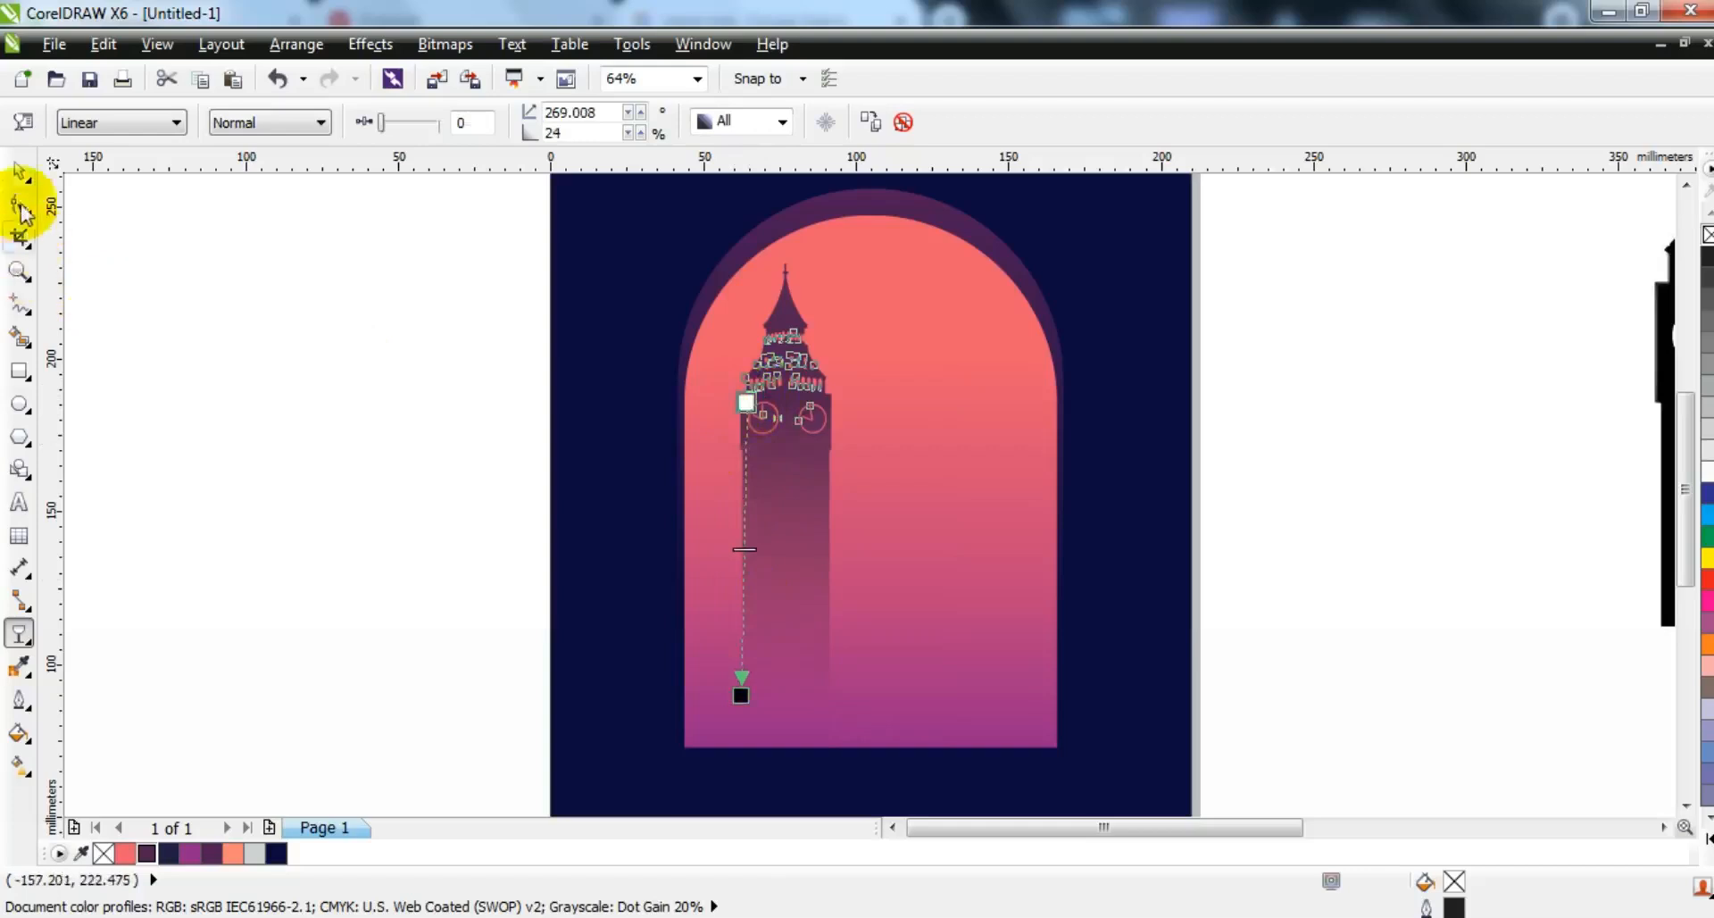
pyautogui.click(18, 169)
pyautogui.click(335, 541)
# - Outline-trace the small single-clock tower bitmap as a low quality image
pyautogui.press('F3')
pyautogui.press('Escape')
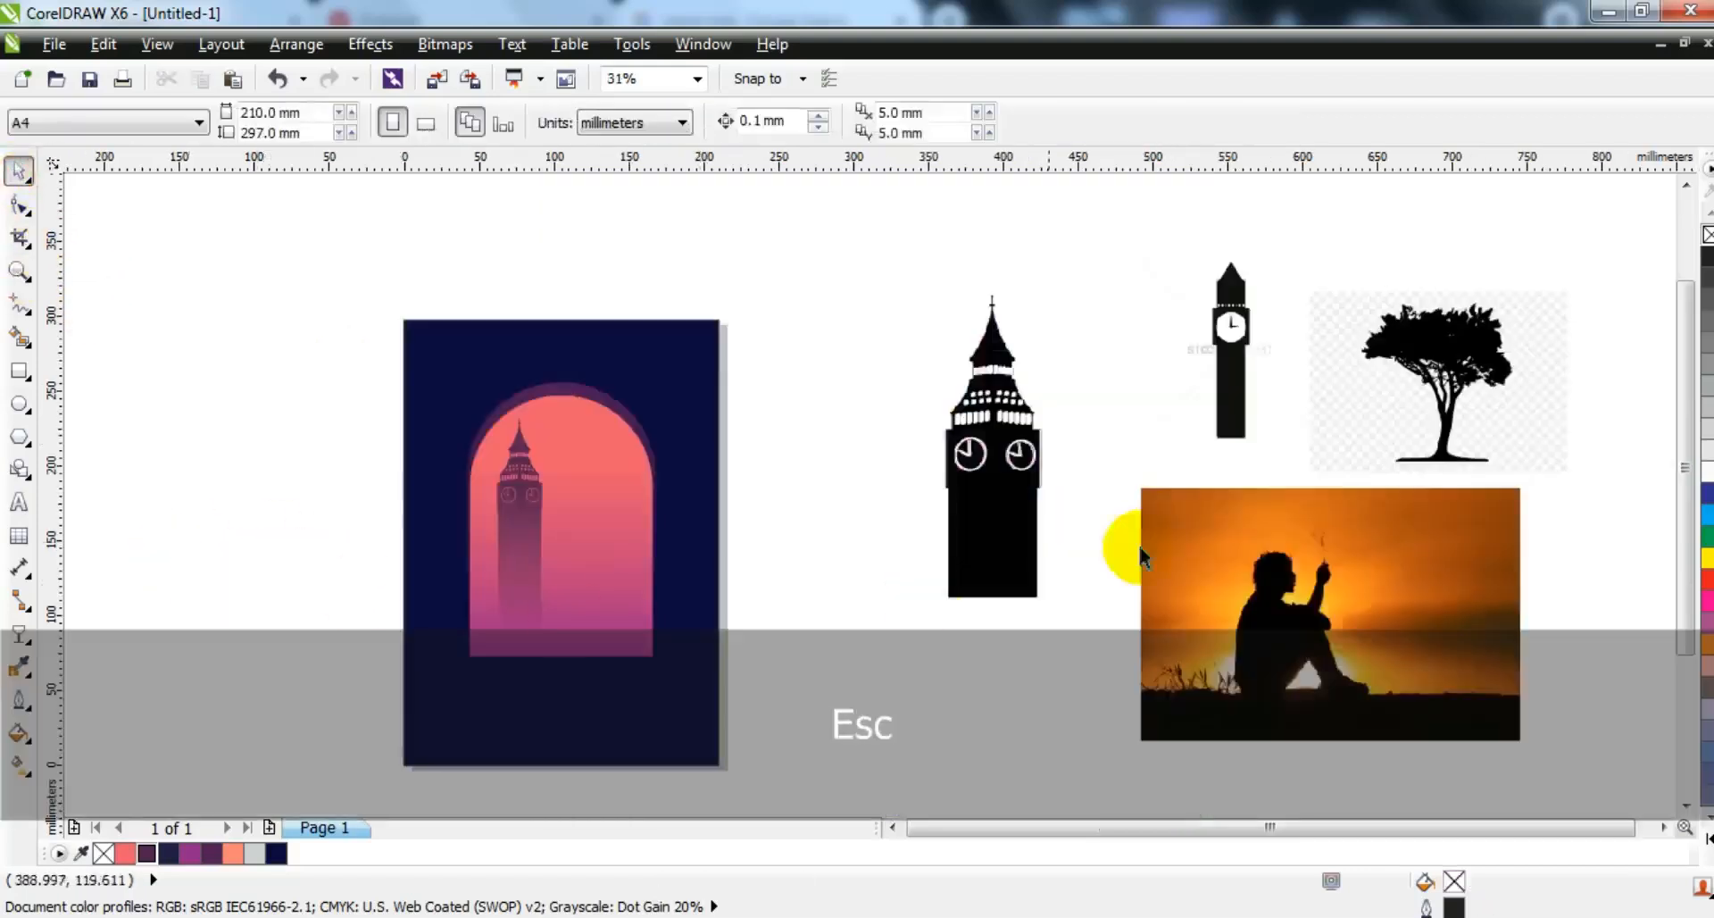
pyautogui.rightClick(1225, 361)
pyautogui.moveTo(1340, 156)
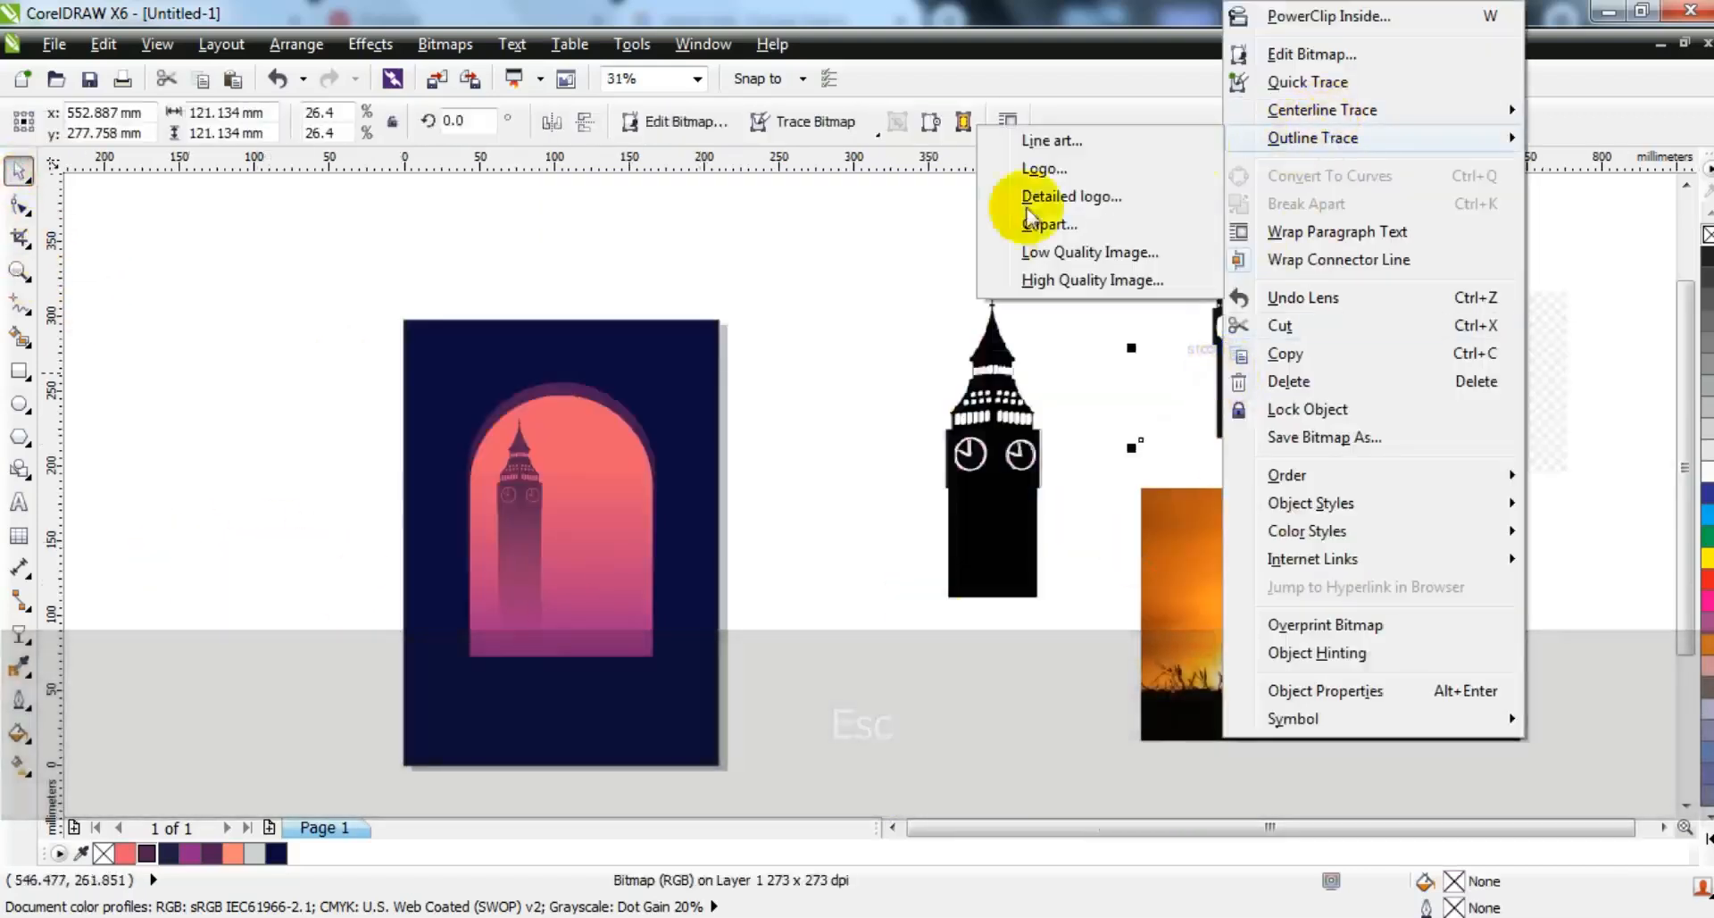
pyautogui.click(987, 282)
pyautogui.click(766, 532)
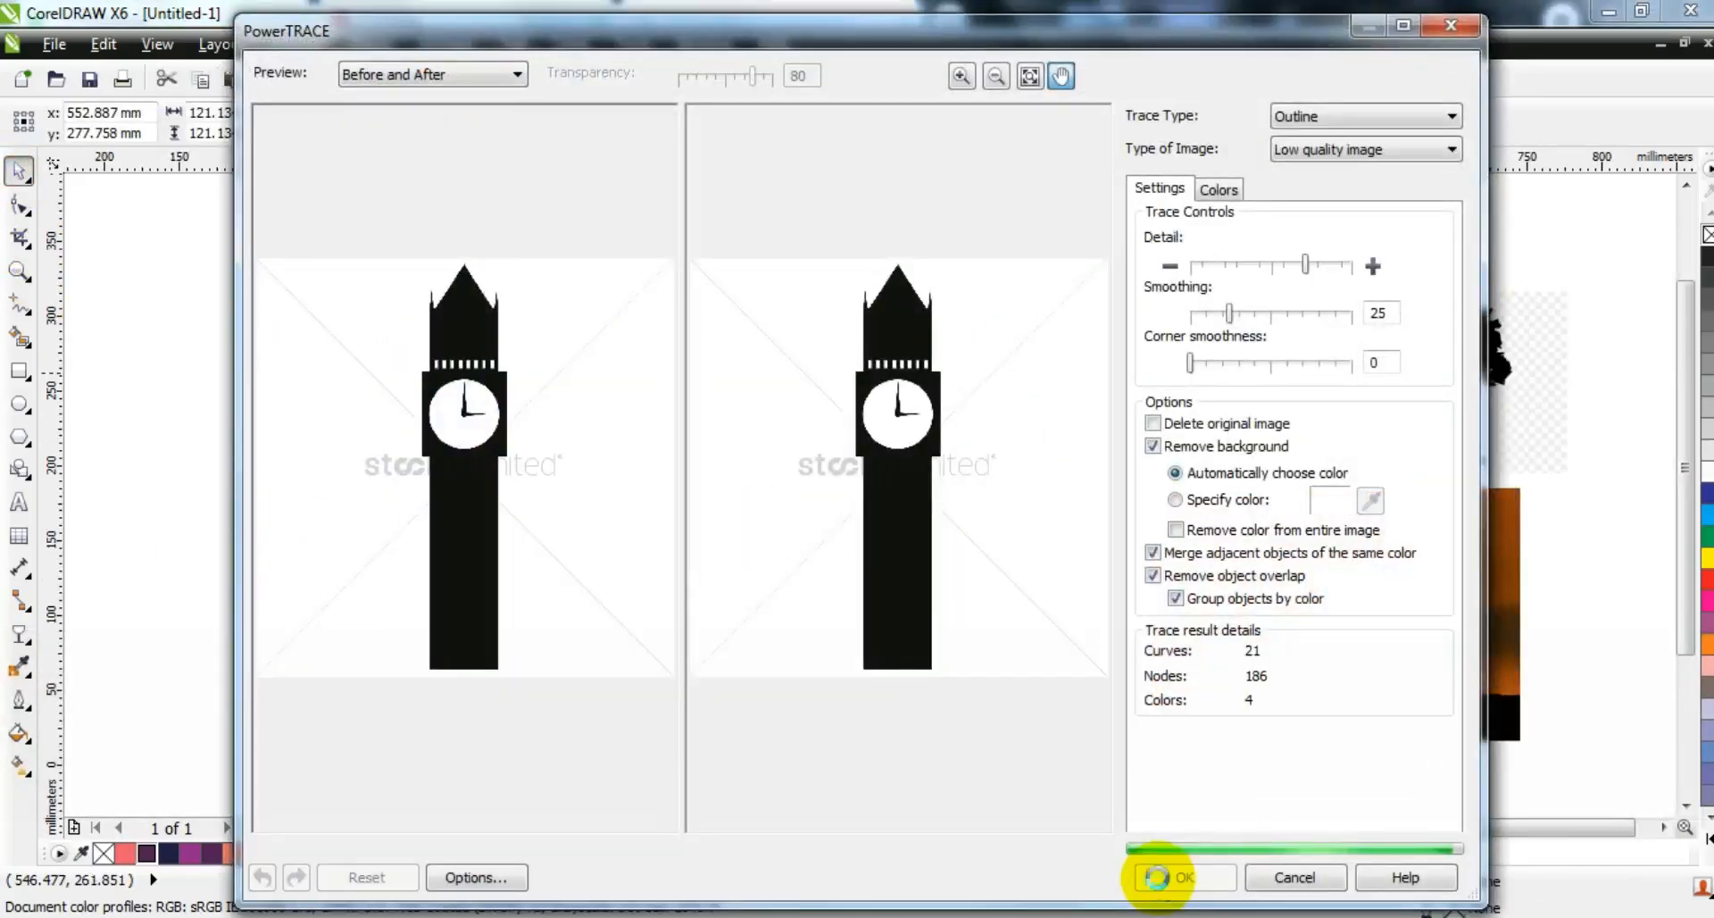
pyautogui.click(1159, 877)
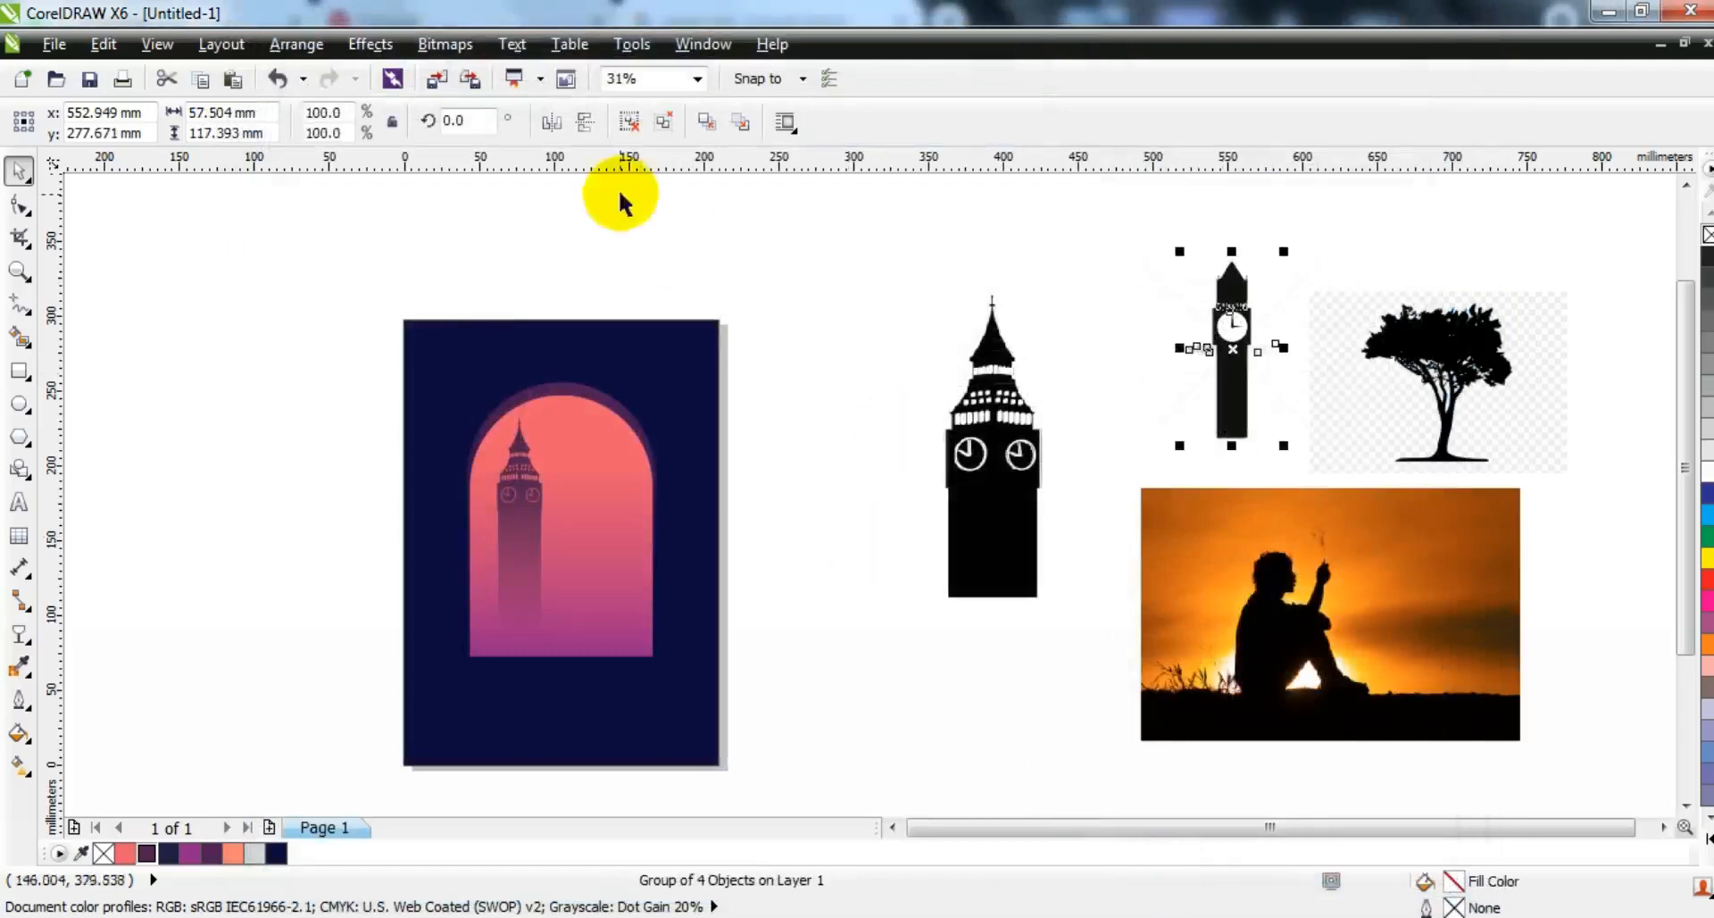
# - Ungroup the small tower's trace and move the tower artwork out between the page and the large tower bitmap
pyautogui.click(643, 123)
pyautogui.click(796, 383)
pyautogui.moveTo(1225, 420)
pyautogui.mouseDown()
pyautogui.moveTo(817, 433)
pyautogui.moveTo(837, 504)
pyautogui.mouseUp()
# - Ungroup all pieces of the small tower and weld them into one solid silhouette
pyautogui.click(630, 123)
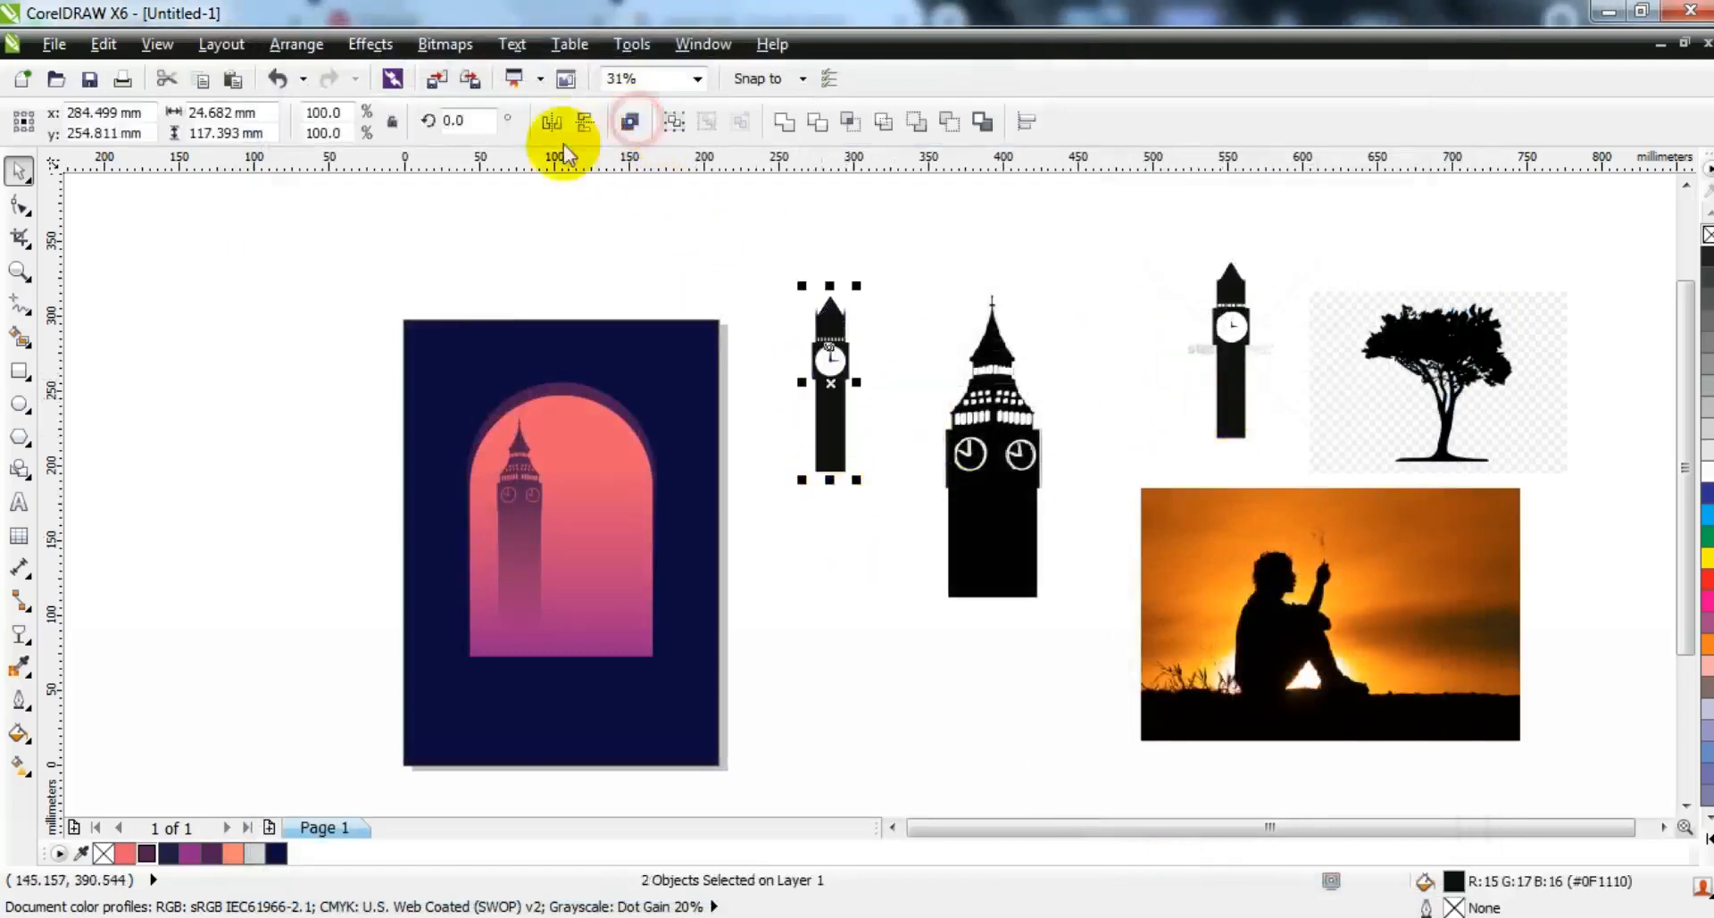
pyautogui.click(641, 127)
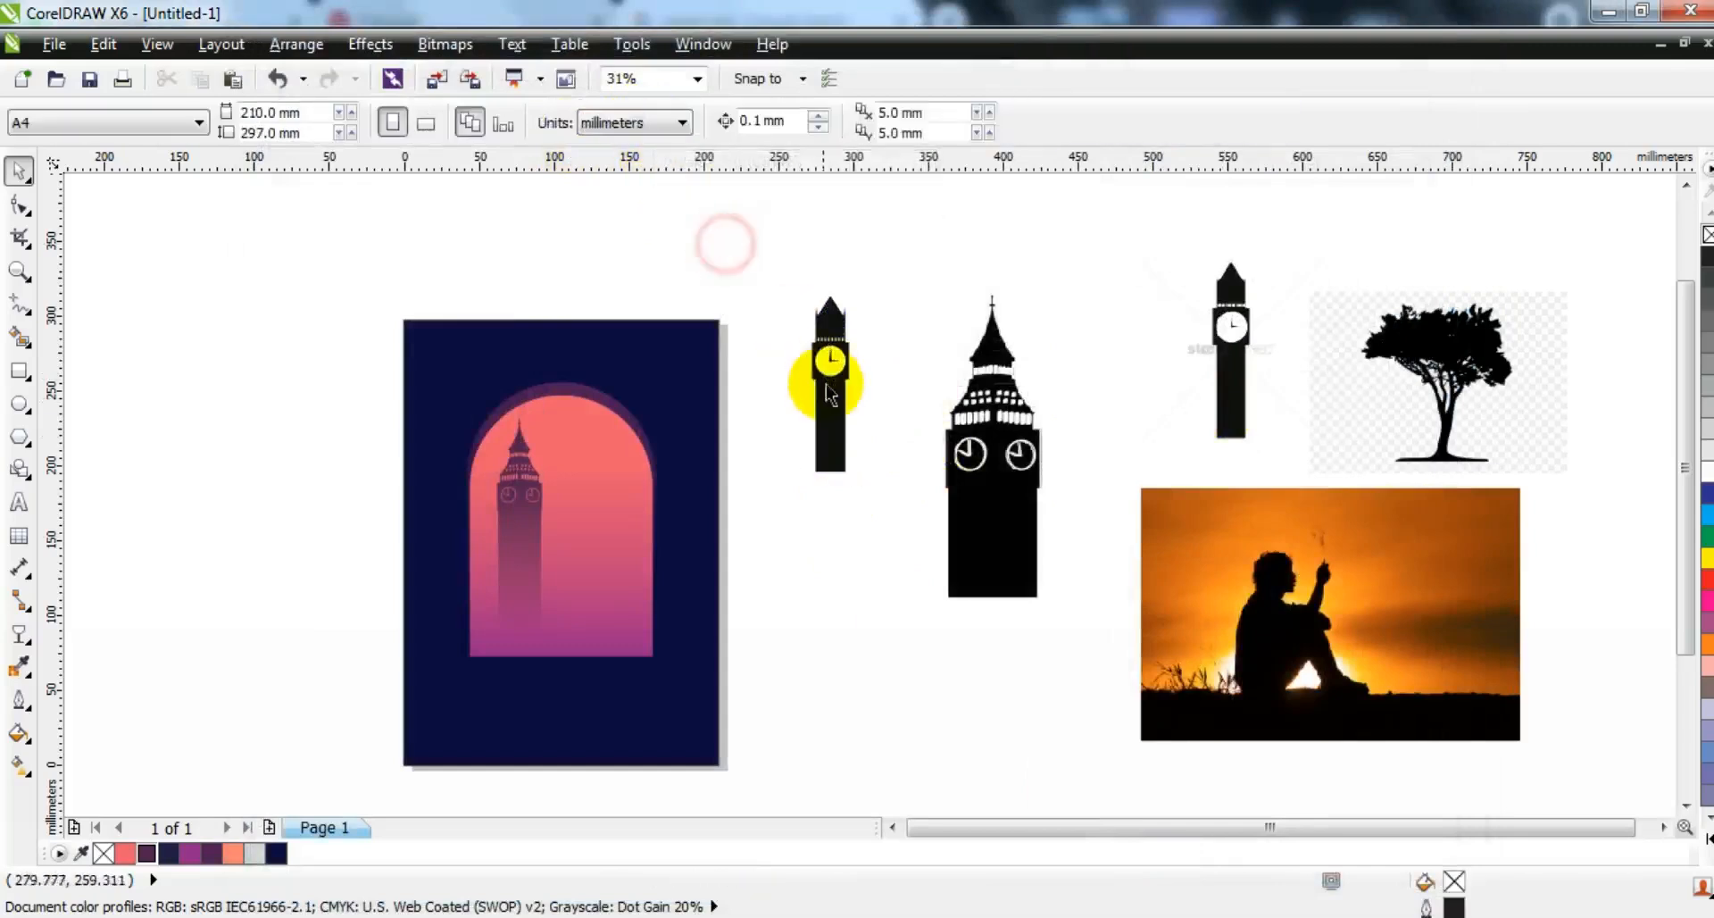
pyautogui.click(630, 122)
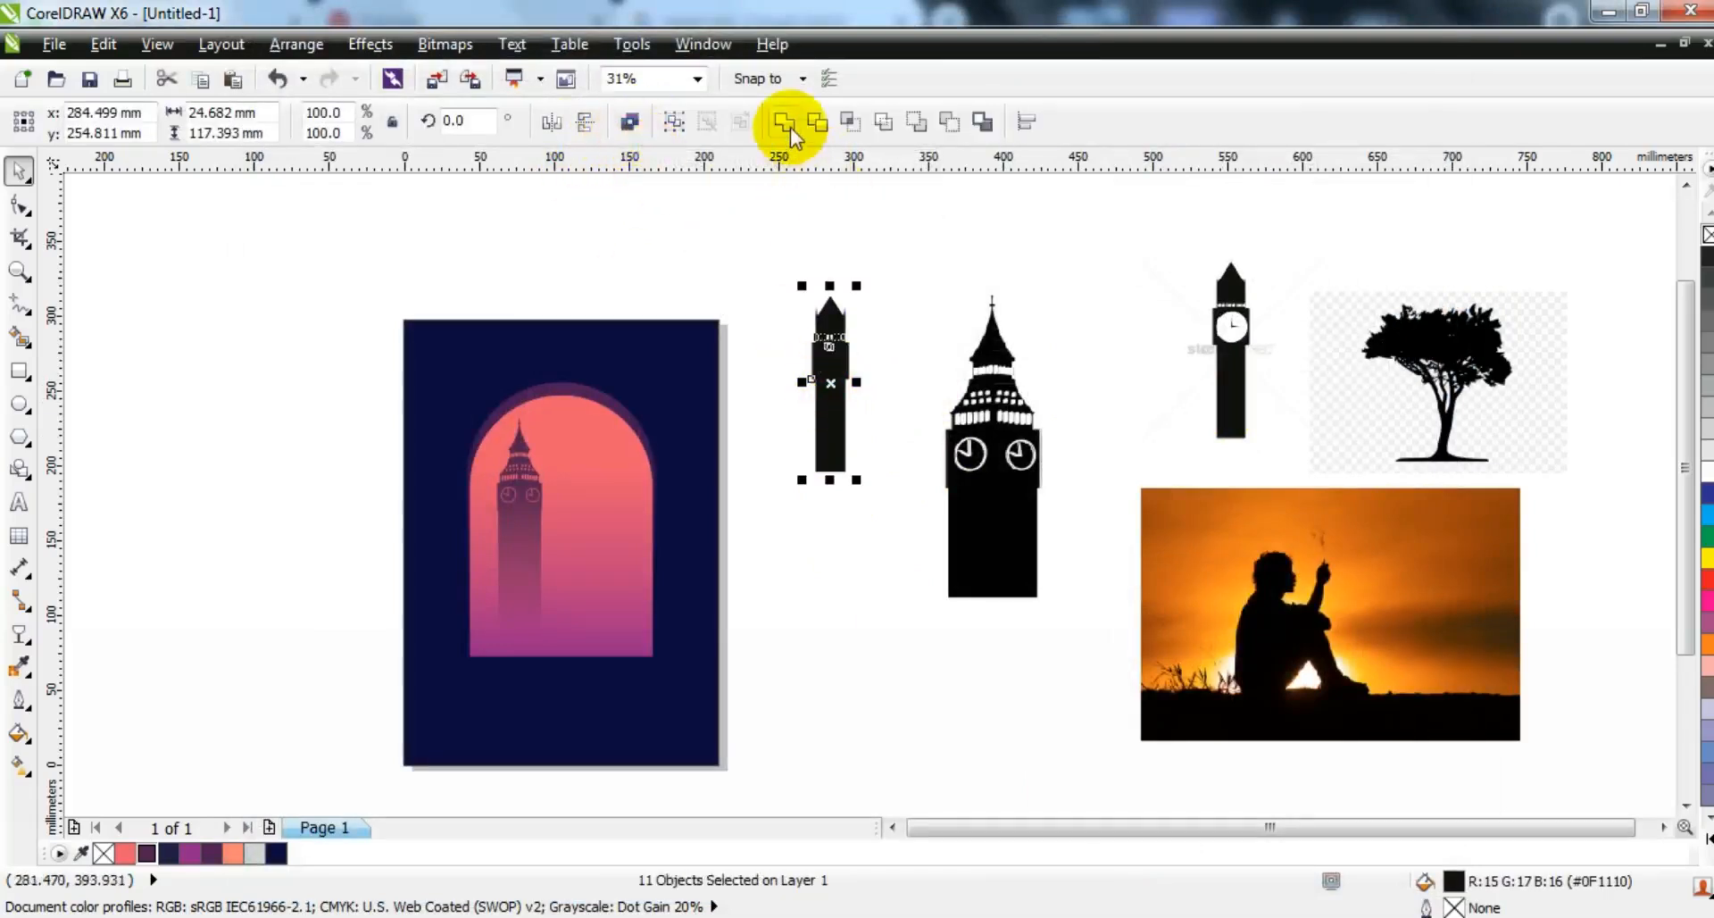
pyautogui.click(790, 127)
# - Move the small tower silhouette into the right half of the inner arch and bring it to the front
pyautogui.moveTo(831, 367); pyautogui.dragTo(618, 522)
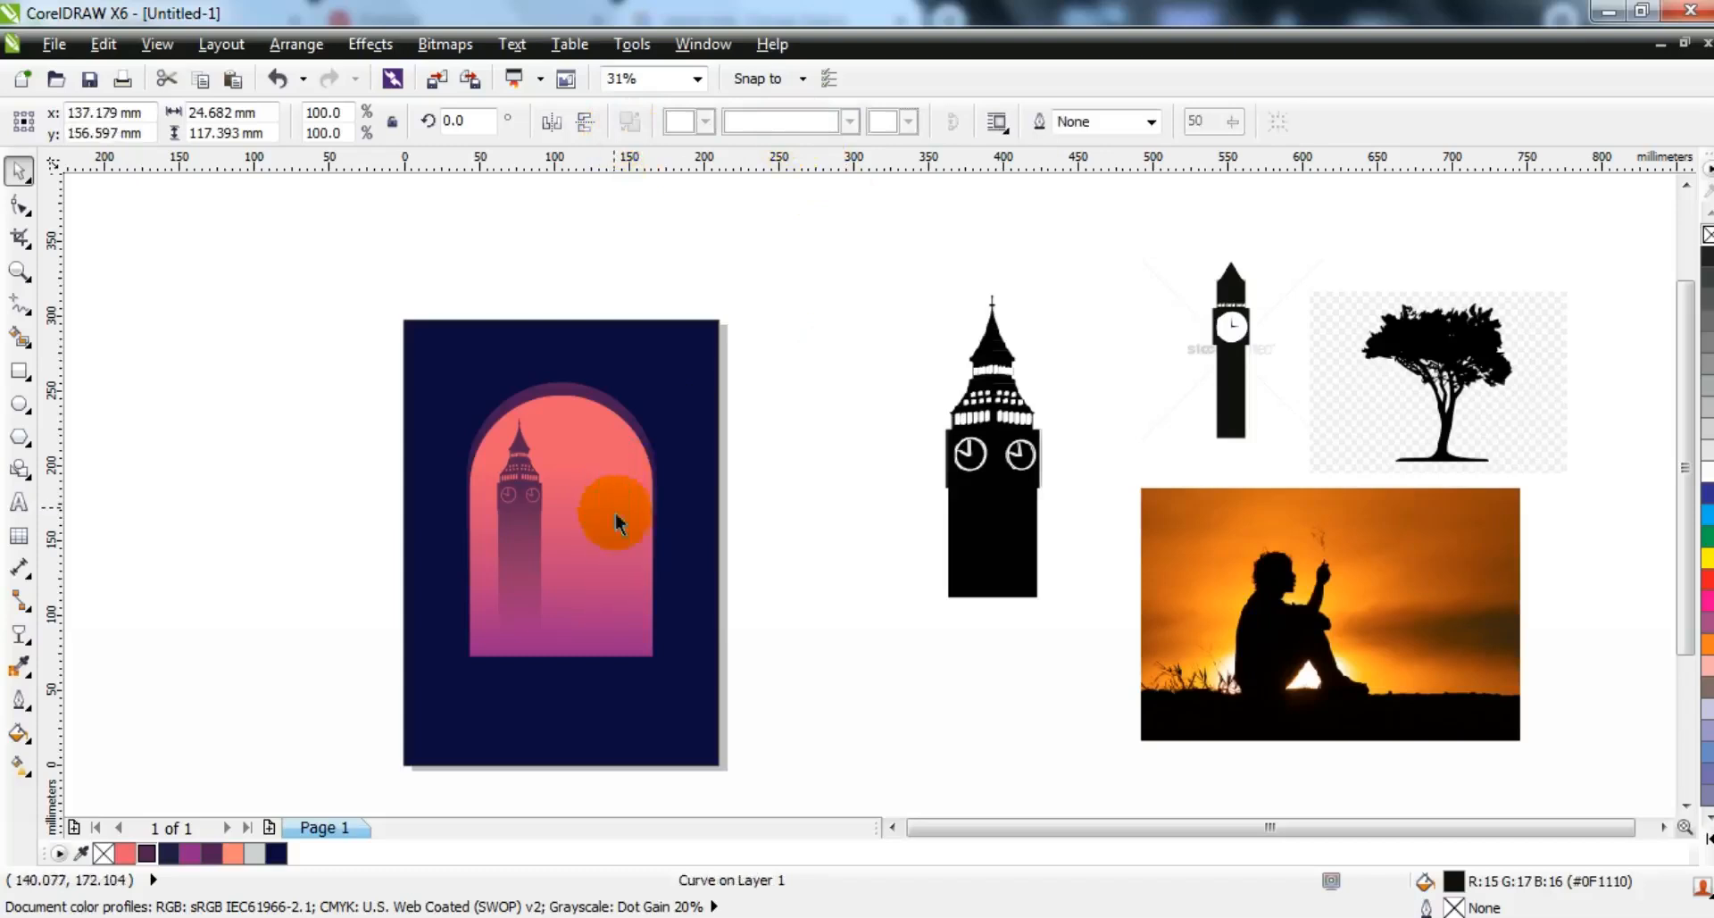
pyautogui.hotkey('shift', 'pageup')
pyautogui.click(697, 550)
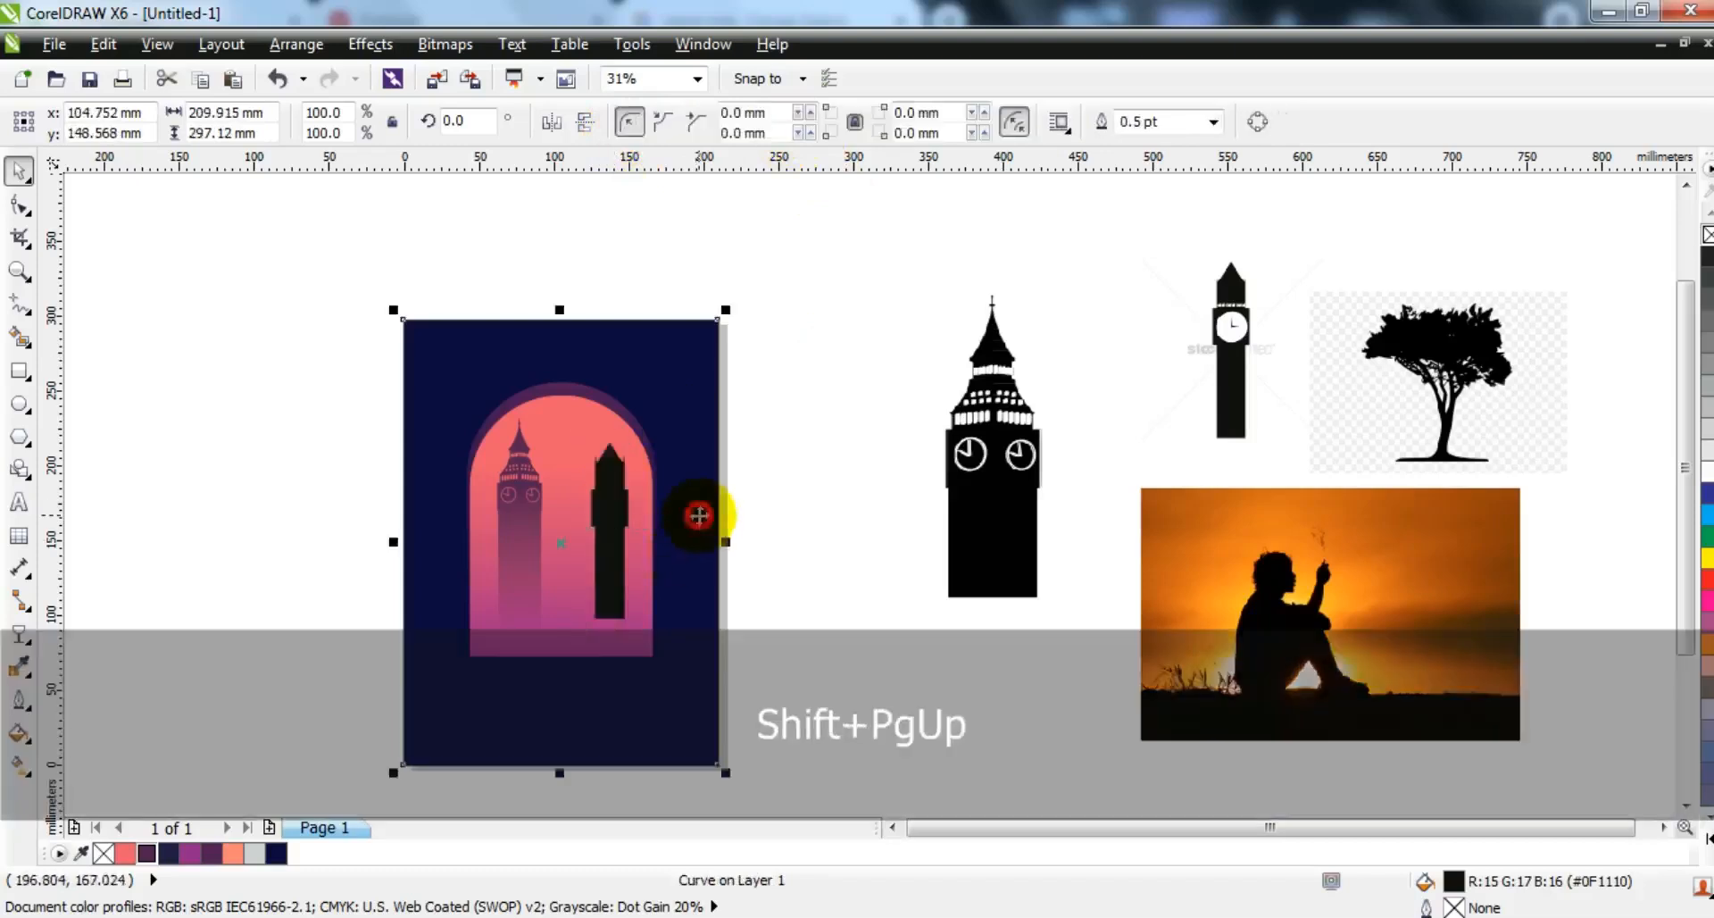
pyautogui.hotkey('shift', 'F2')
pyautogui.press('Escape')
# - Fill the small tower with dark purple and scale it down within the right half of the arch
pyautogui.click(920, 474)
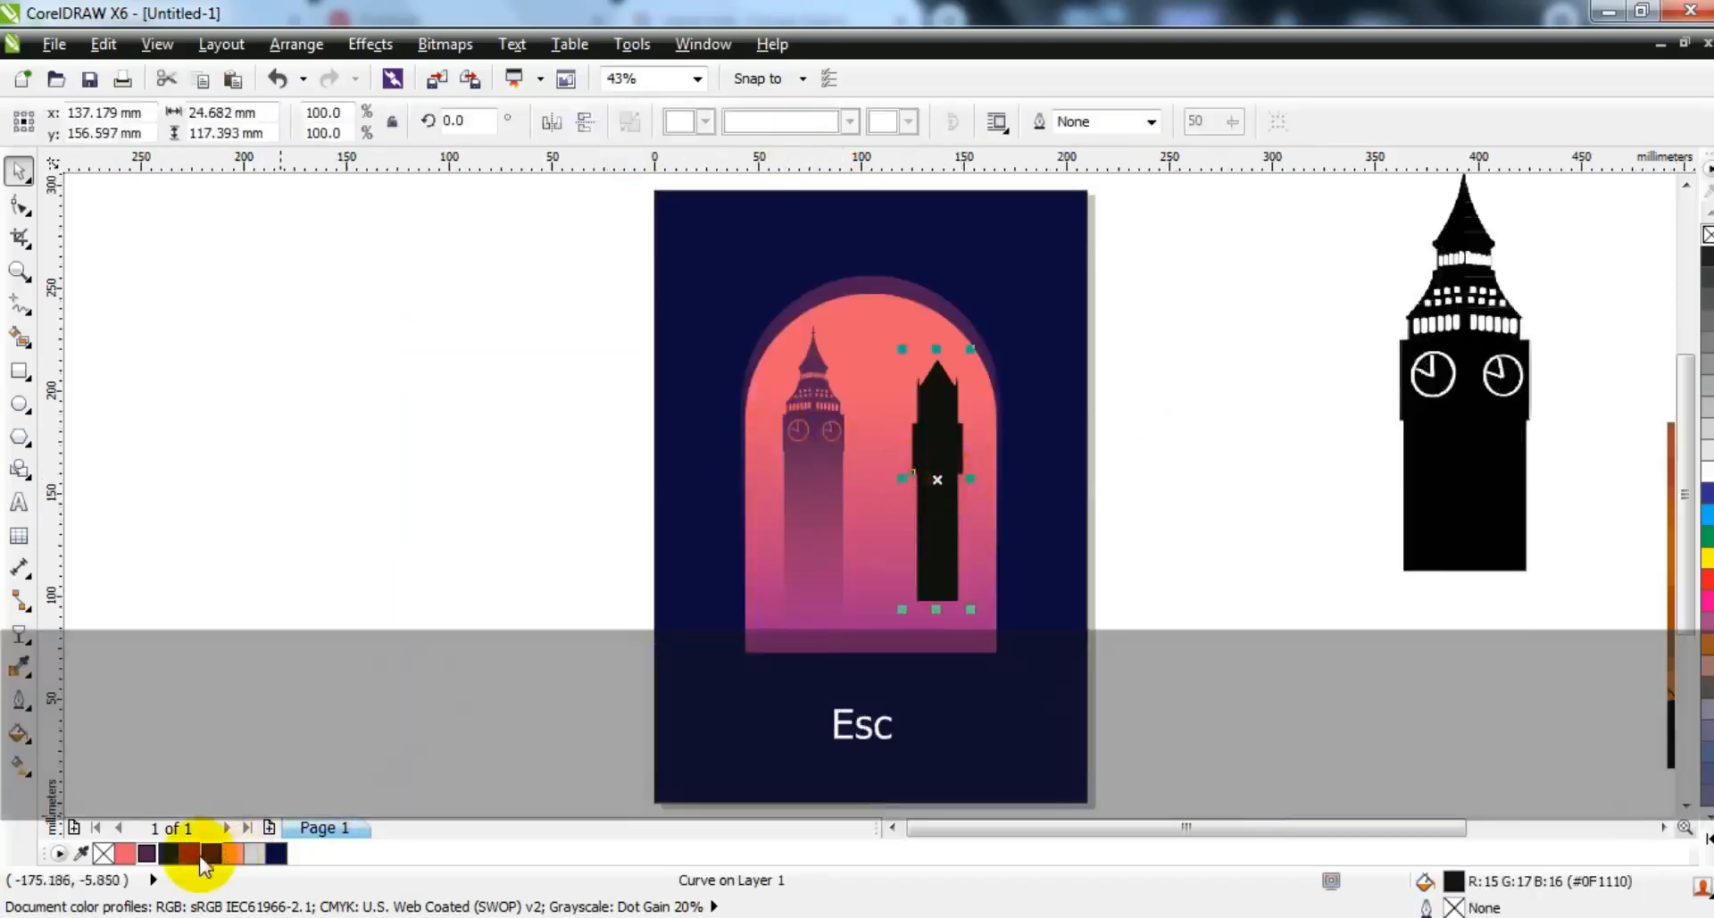
pyautogui.click(211, 853)
pyautogui.moveTo(902, 348); pyautogui.dragTo(954, 399)
# - Lengthen the small tower's base downward and fade its lower part out with a linear transparency
pyautogui.click(19, 205)
pyautogui.moveTo(945, 534); pyautogui.dragTo(960, 604)
pyautogui.click(19, 634)
pyautogui.moveTo(963, 474); pyautogui.dragTo(955, 585)
pyautogui.click(19, 170)
pyautogui.click(255, 541)
# - Darken the base colour of the inner arch's gradient to dark navy and add a purple colour stop at 32%
pyautogui.click(765, 645)
pyautogui.press('g')
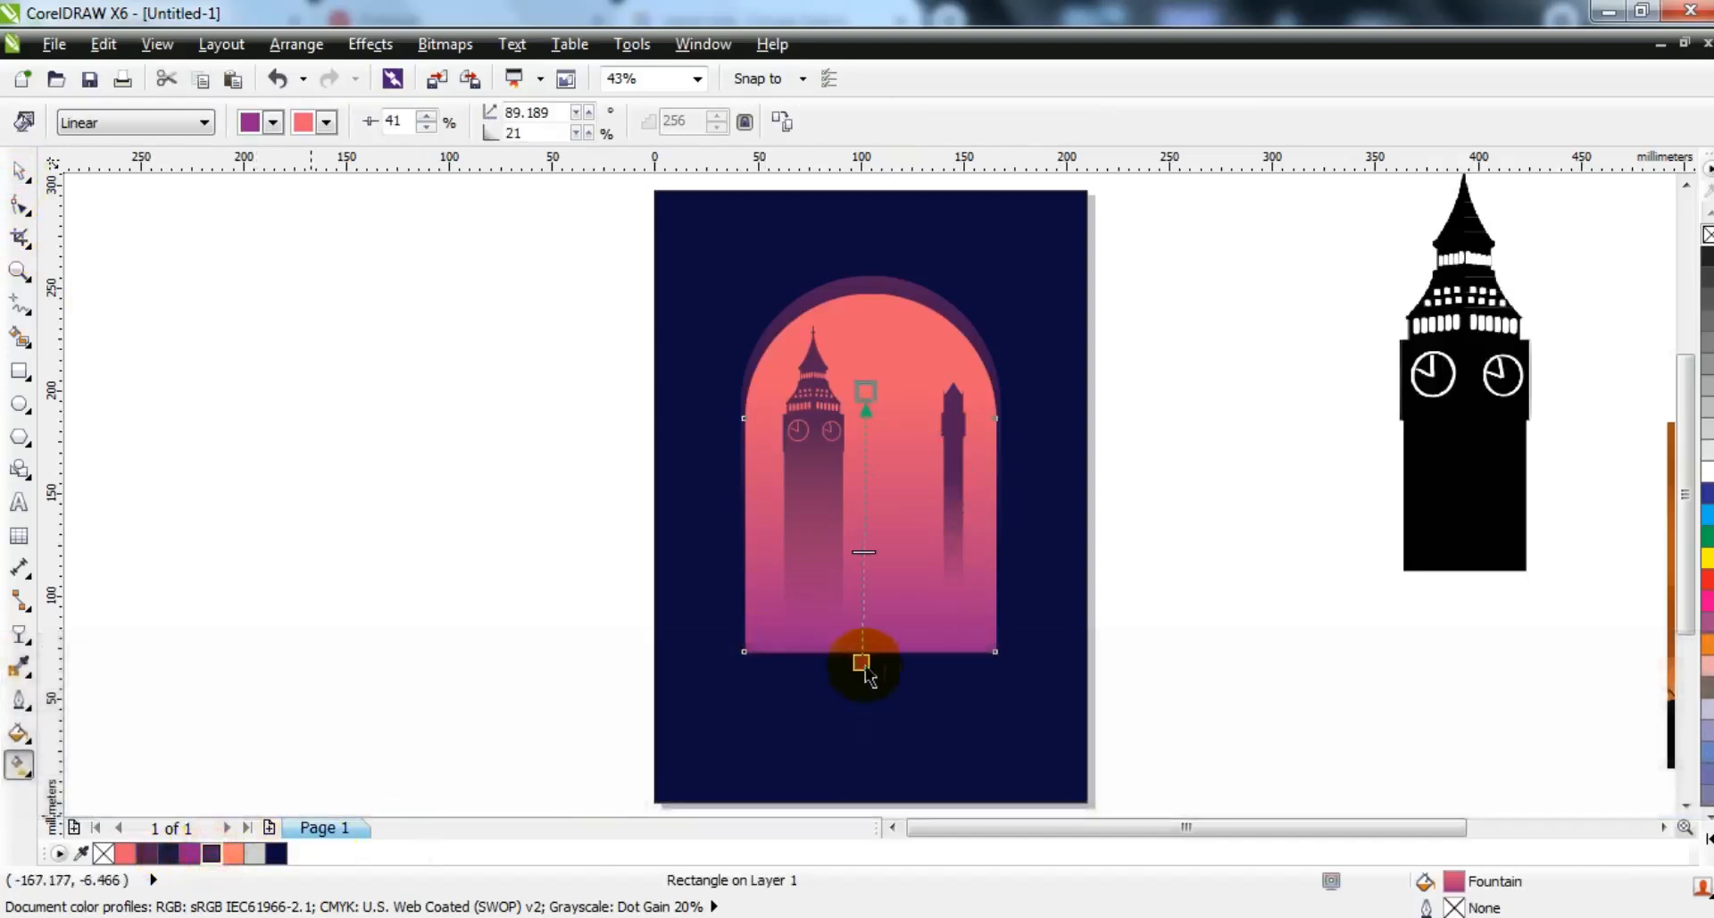
pyautogui.moveTo(865, 667); pyautogui.dragTo(864, 663)
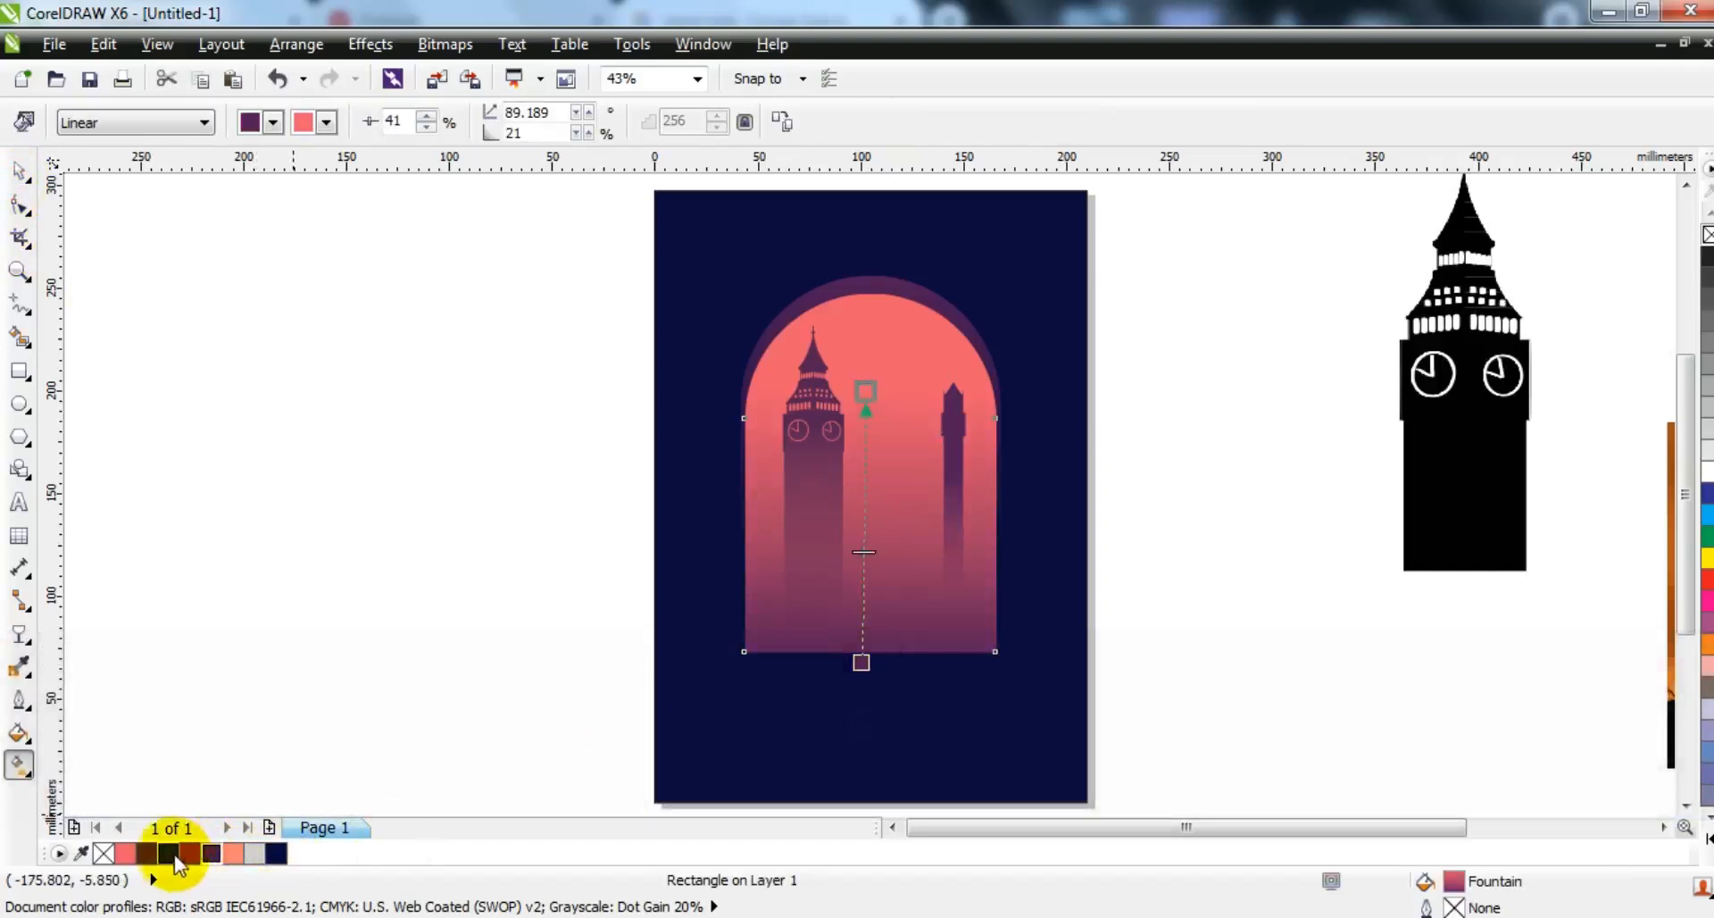
pyautogui.moveTo(168, 853); pyautogui.dragTo(862, 669)
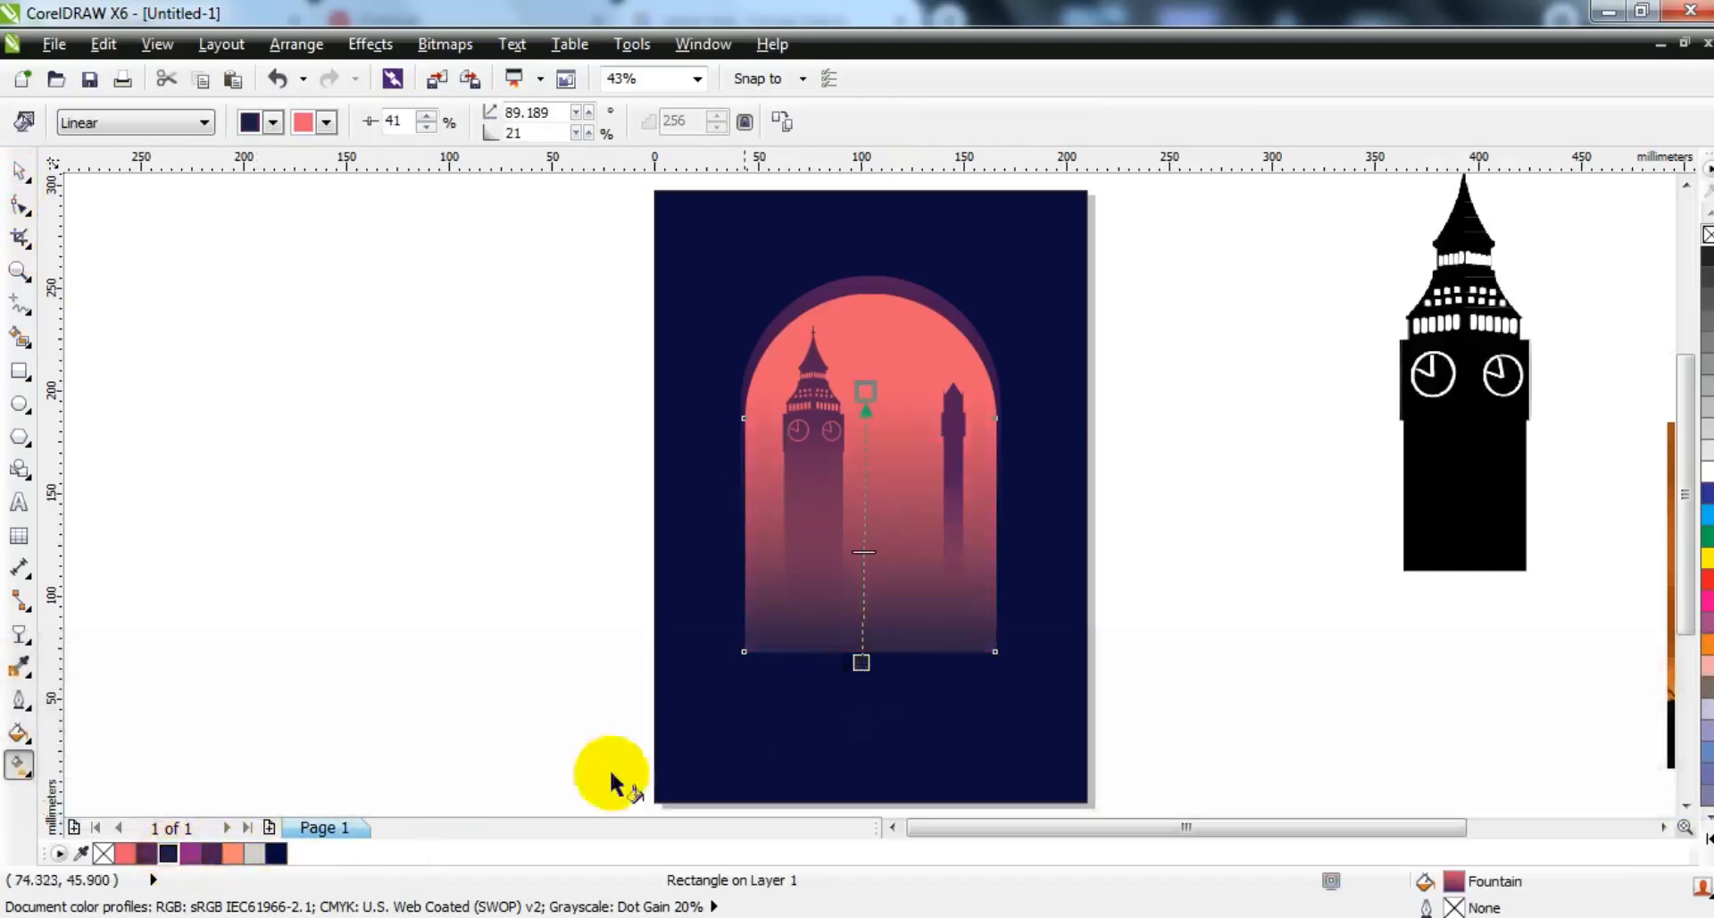
pyautogui.moveTo(190, 853); pyautogui.dragTo(862, 576)
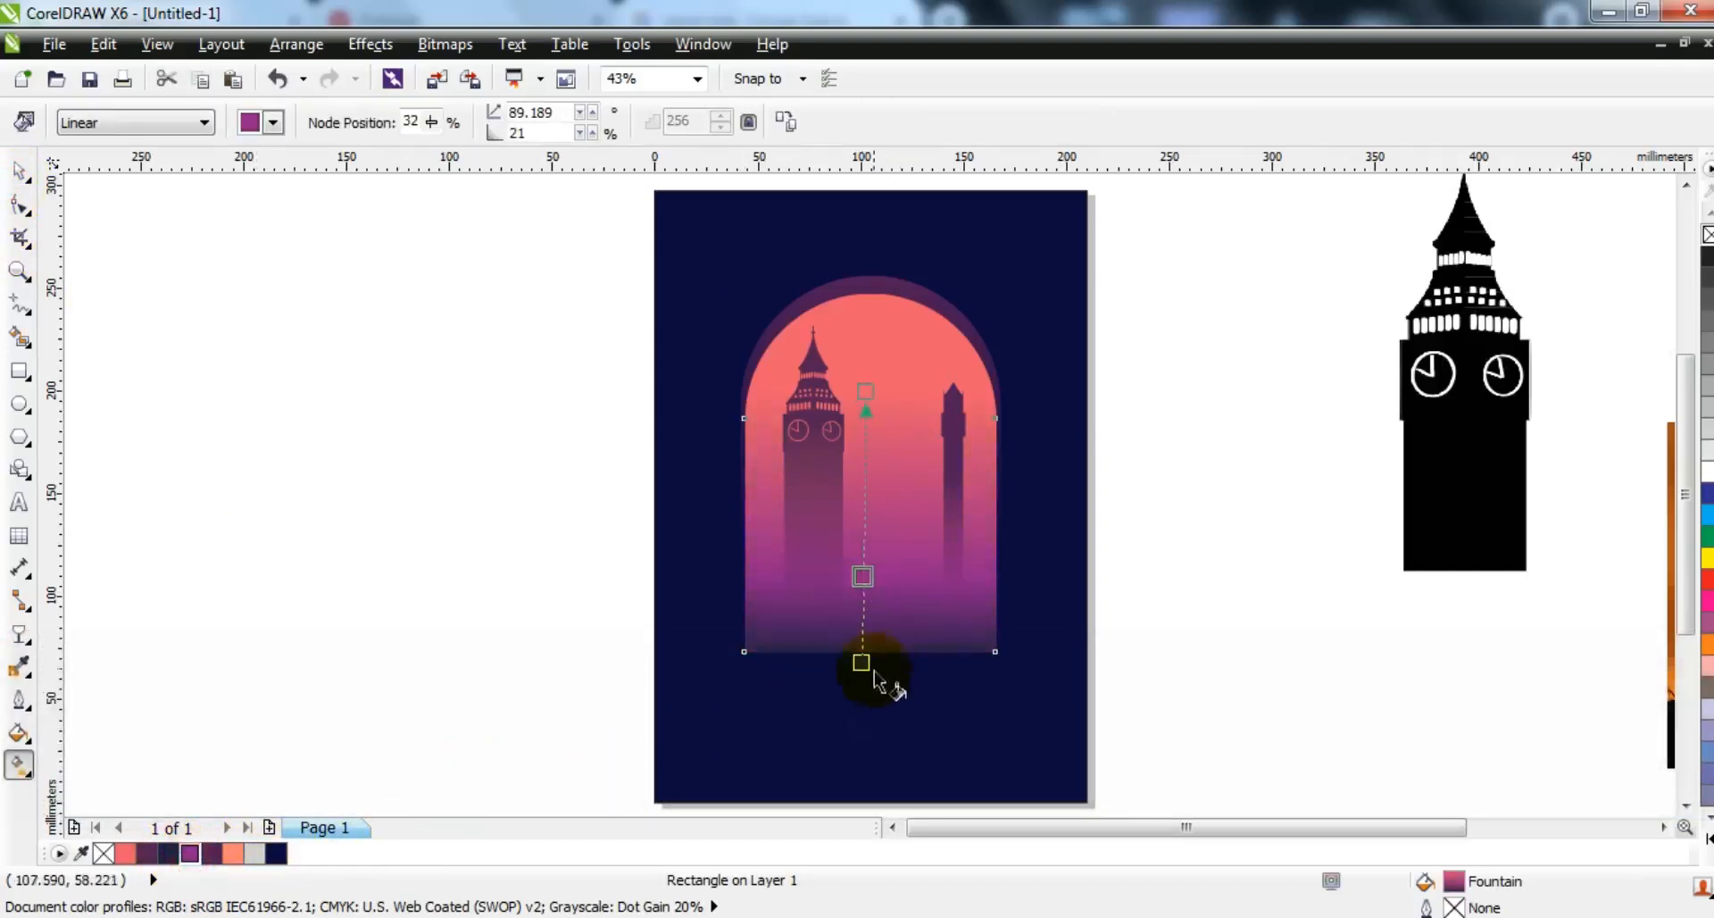
# - Reposition both ends of the inner arch's gradient and set its base colour to the background's deep navy
pyautogui.moveTo(865, 412); pyautogui.dragTo(875, 409)
pyautogui.moveTo(870, 658); pyautogui.dragTo(869, 657)
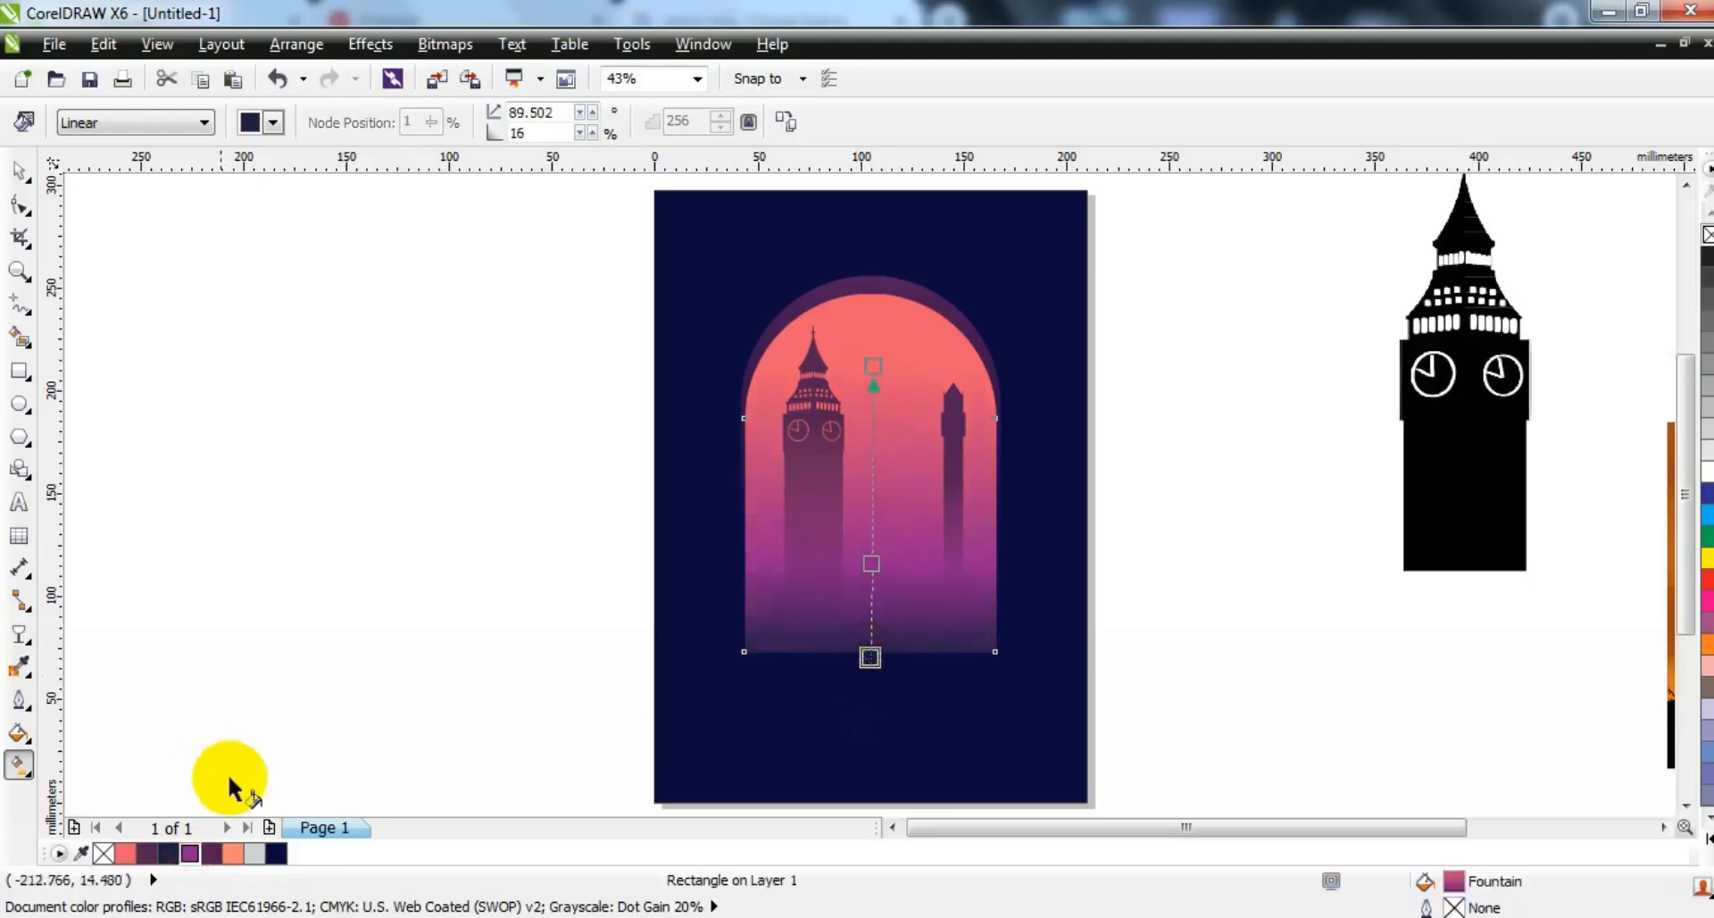
pyautogui.click(870, 658)
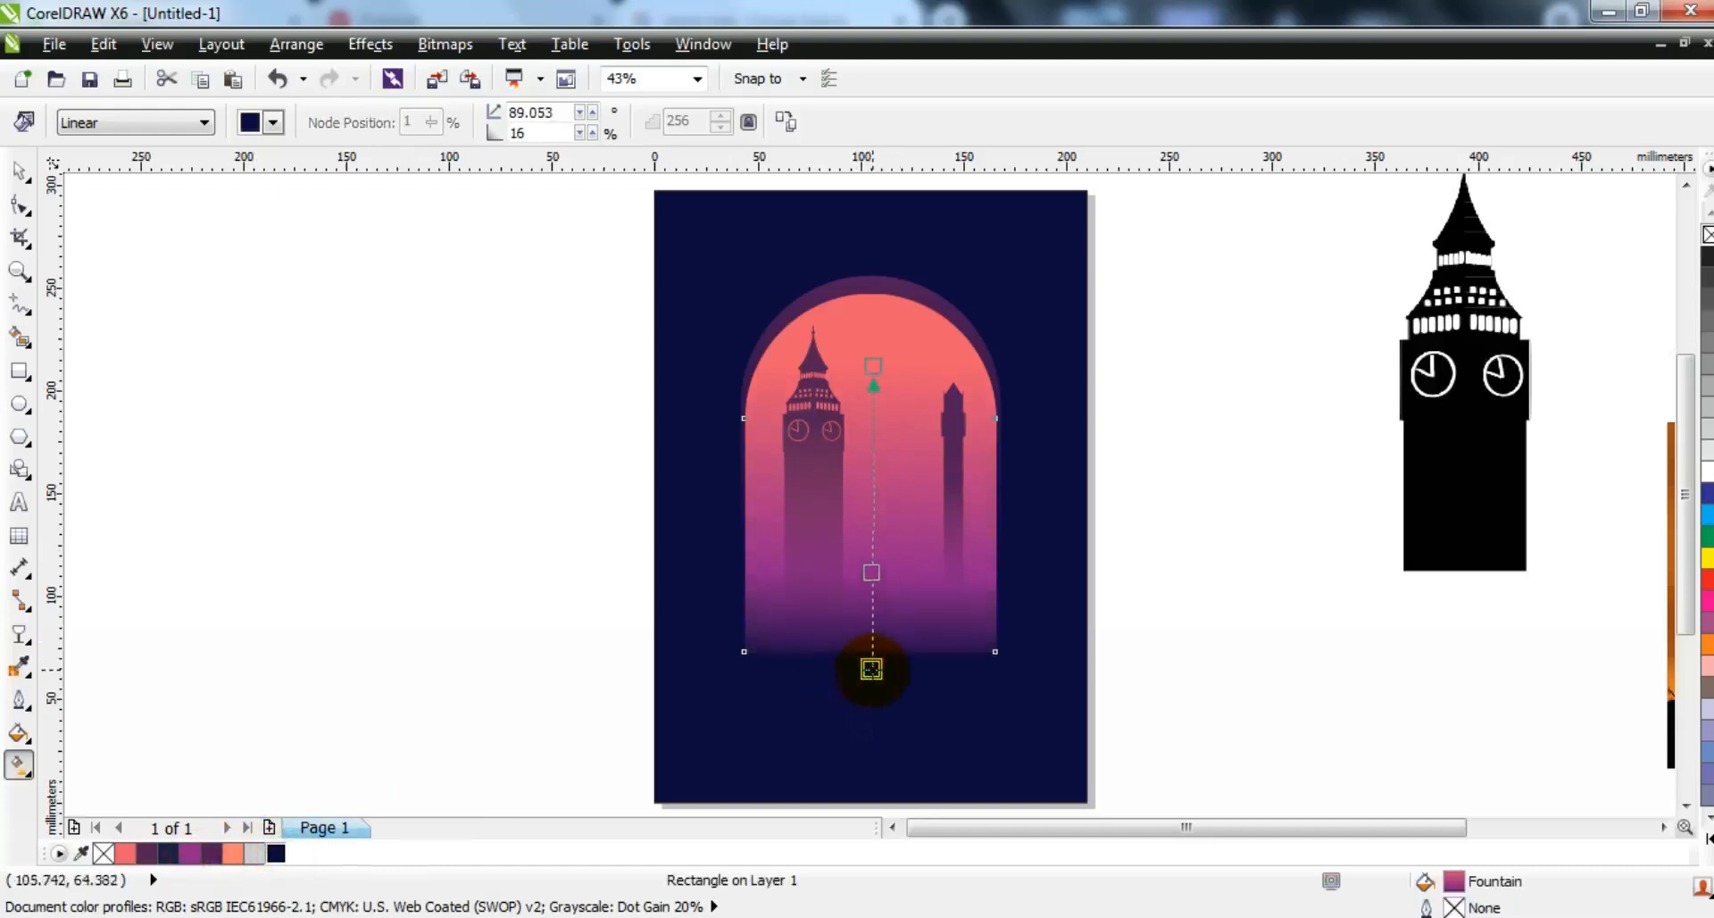
pyautogui.click(19, 170)
pyautogui.click(366, 622)
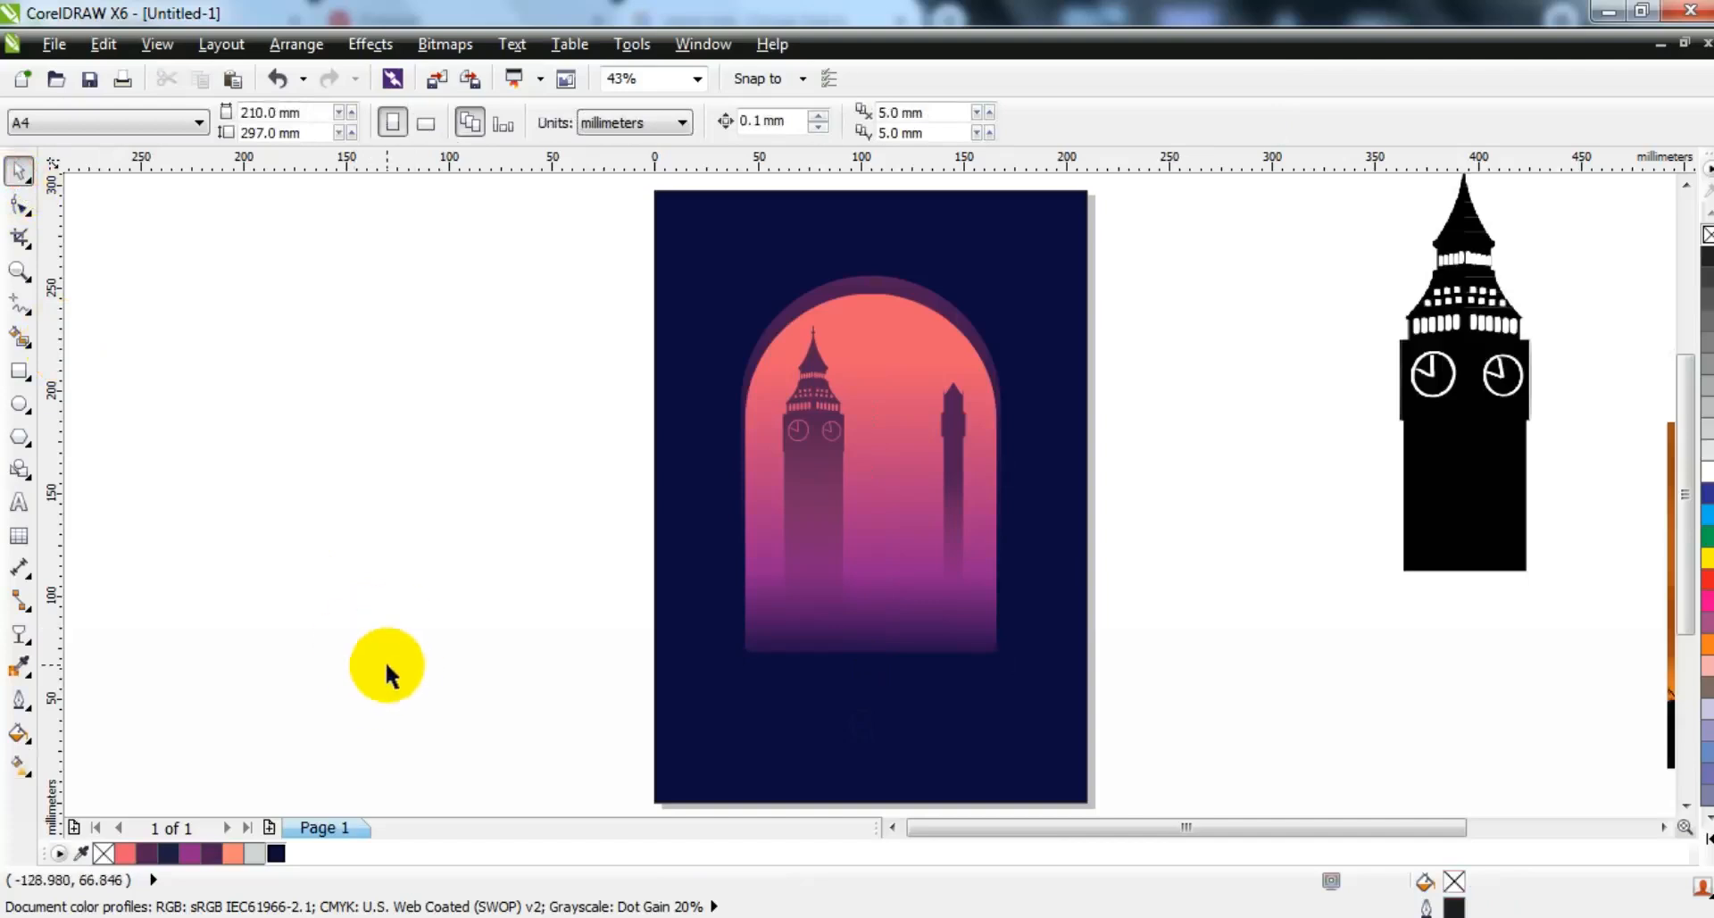
# - Draw a thin strip about 124 × 1.2 mm across the arch near its base, fill it with #FC8273 and remove its outline
pyautogui.click(20, 271)
pyautogui.moveTo(1020, 666); pyautogui.dragTo(1021, 666)
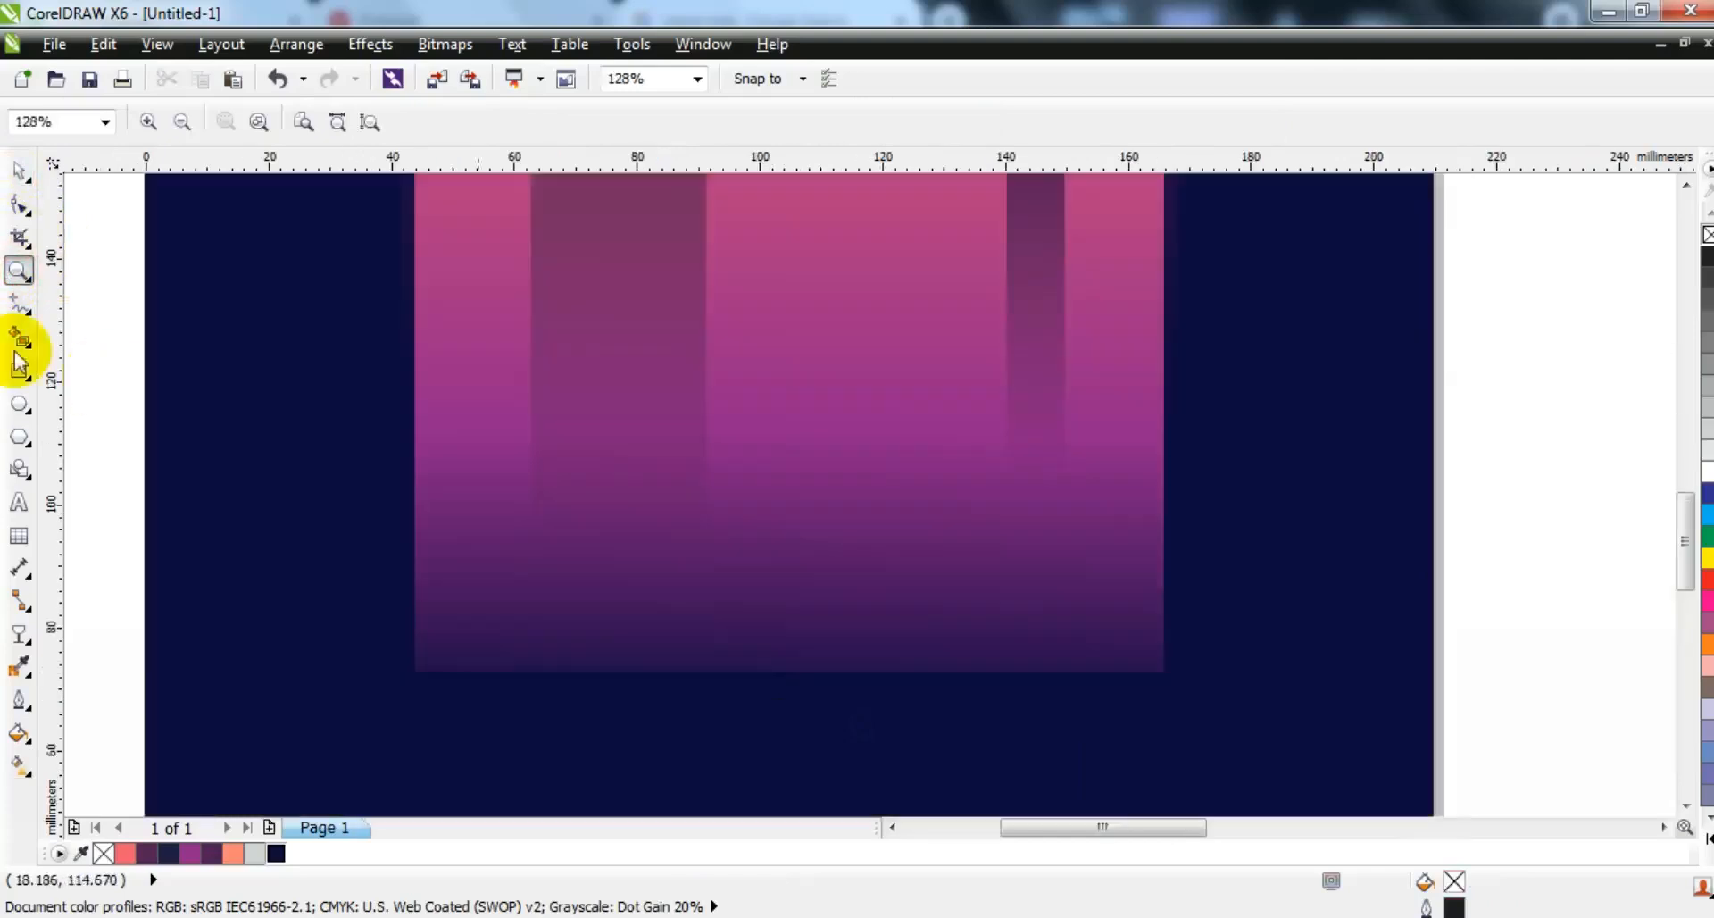
pyautogui.click(20, 372)
pyautogui.moveTo(408, 589); pyautogui.dragTo(1171, 596)
pyautogui.click(20, 170)
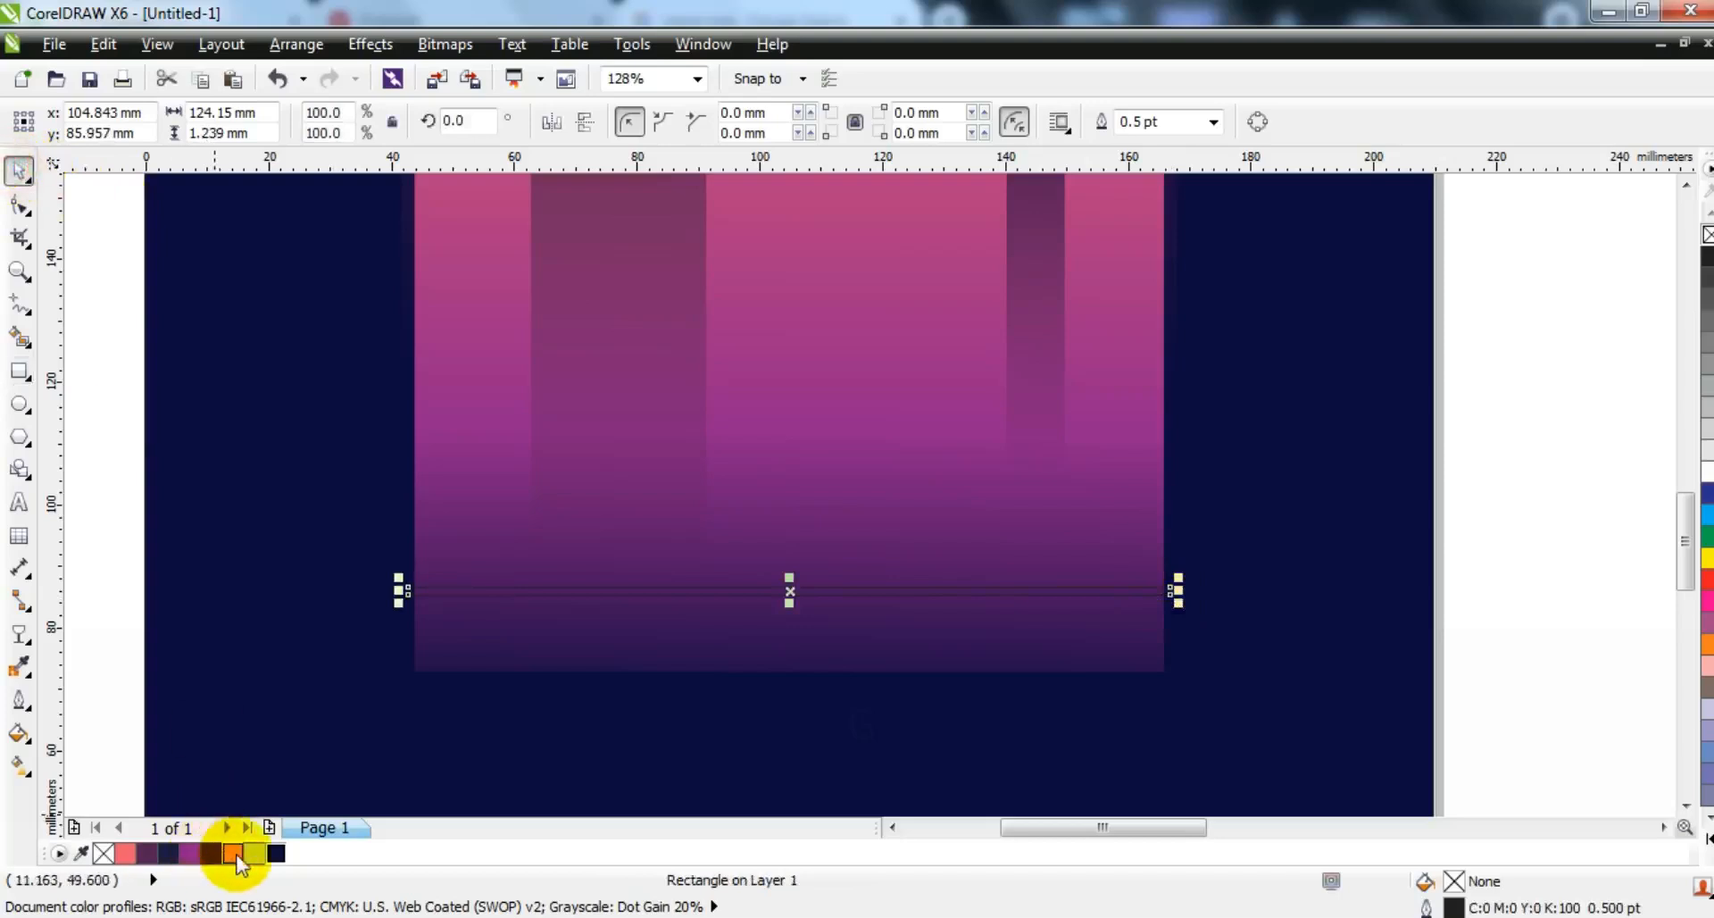
pyautogui.click(234, 854)
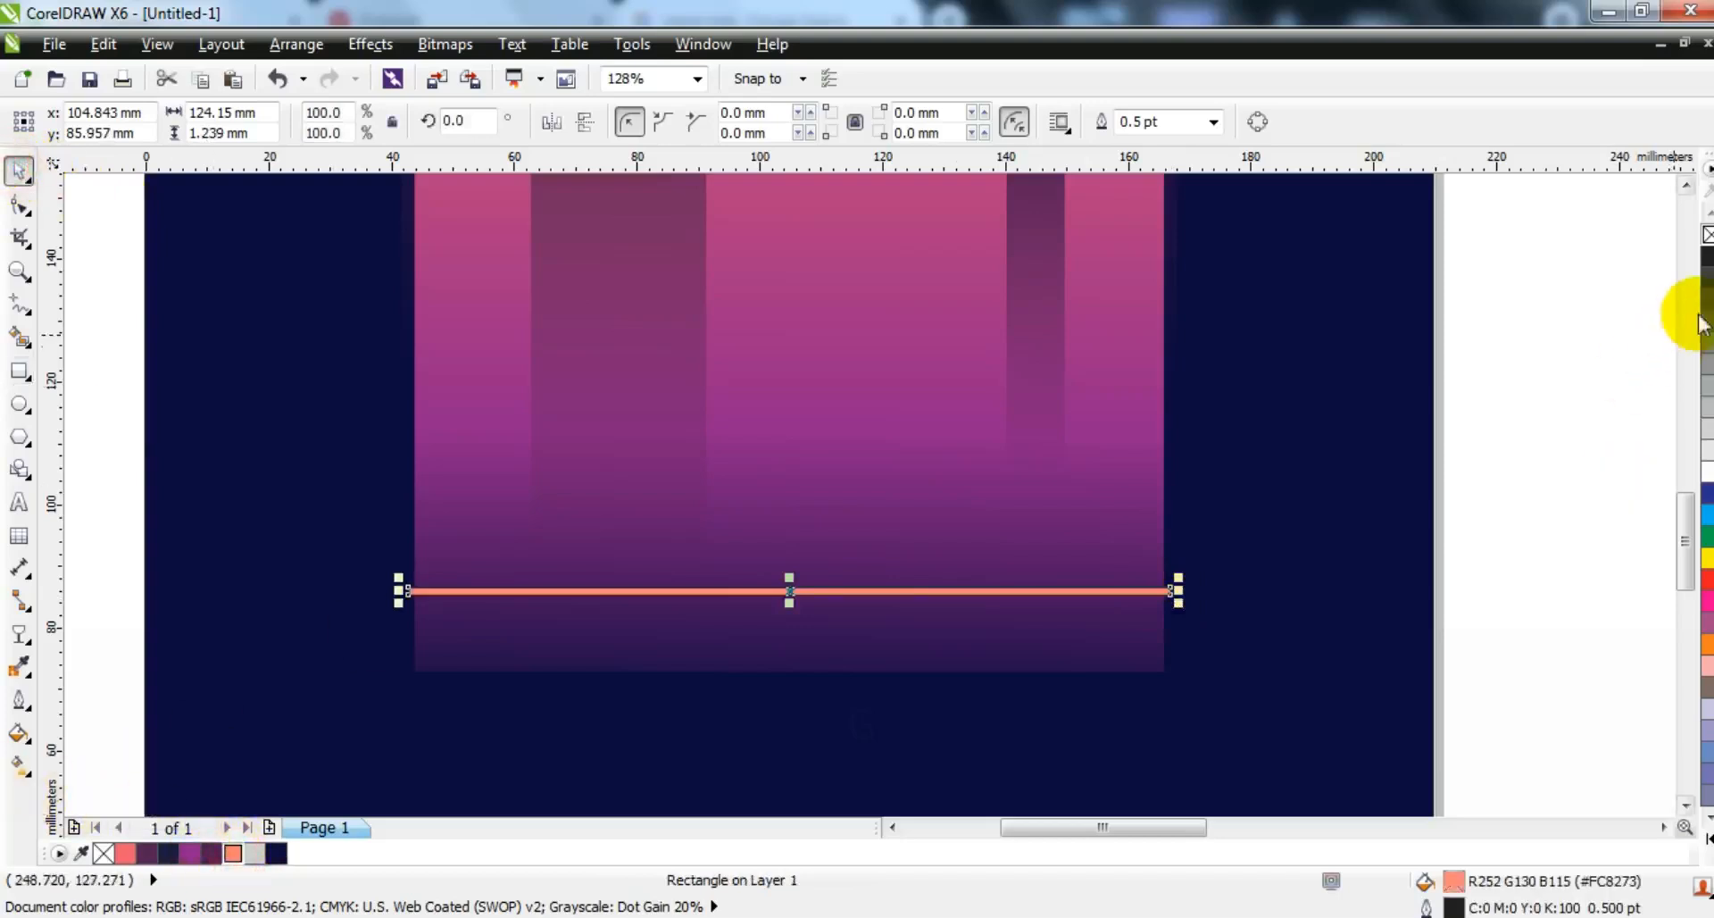
pyautogui.rightClick(1706, 234)
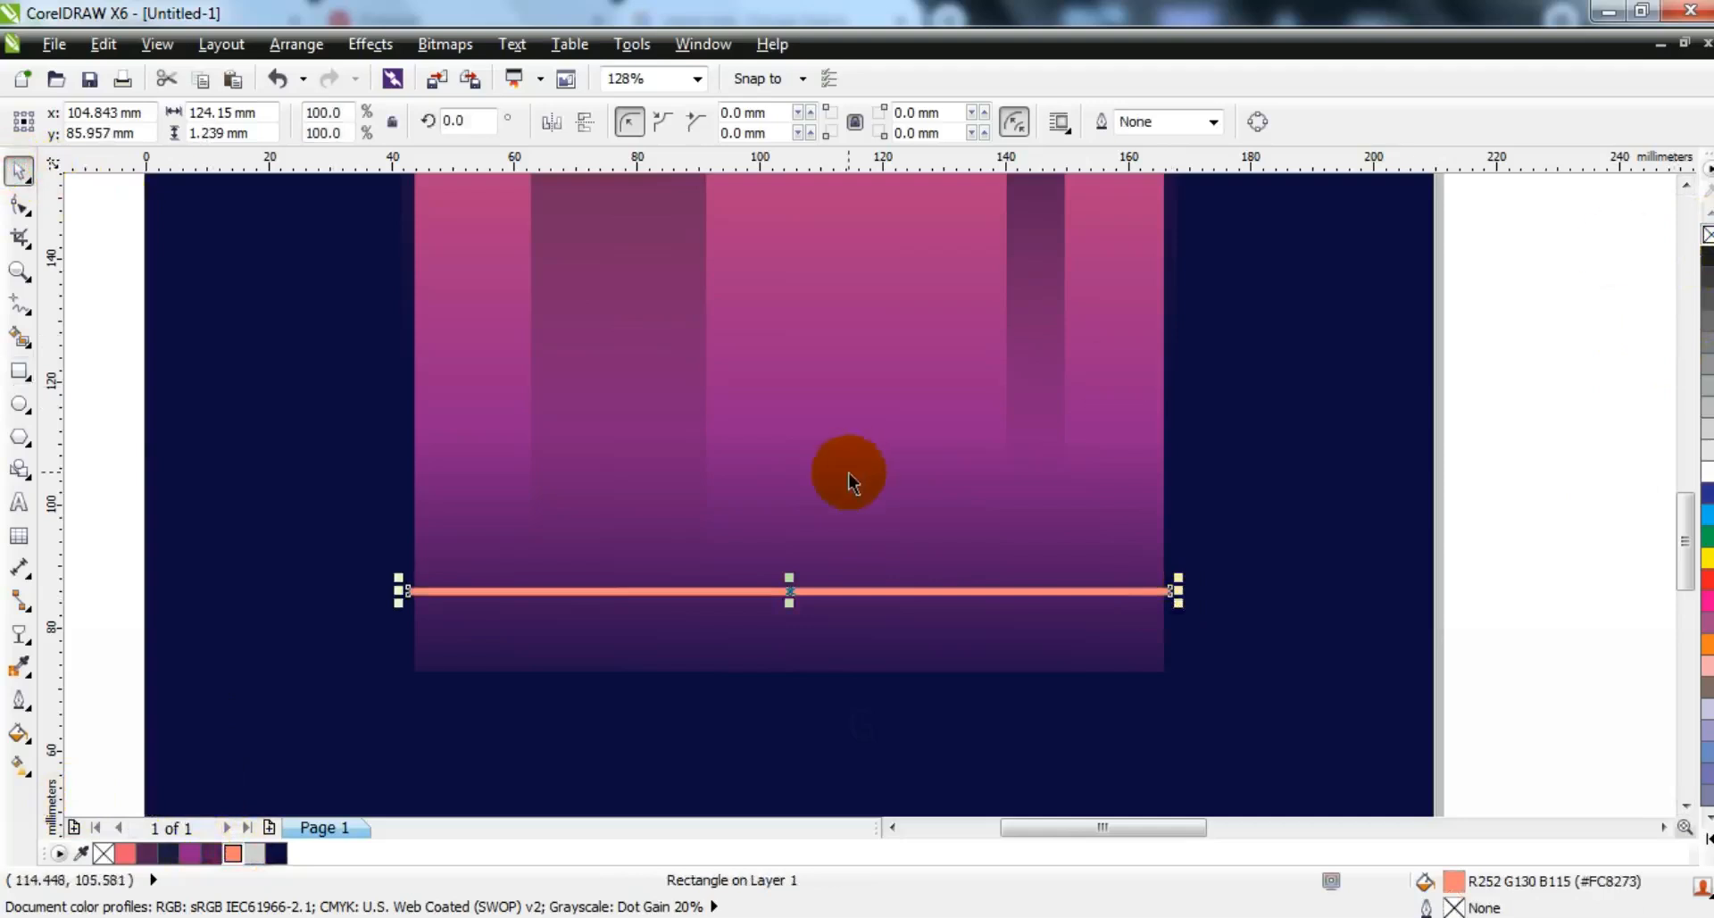
# - Stretch a copy of the strip down to about 12.8 mm high, fill it with navy #0B0B3D and widen it to about 213 mm
pyautogui.moveTo(789, 578); pyautogui.dragTo(786, 662)
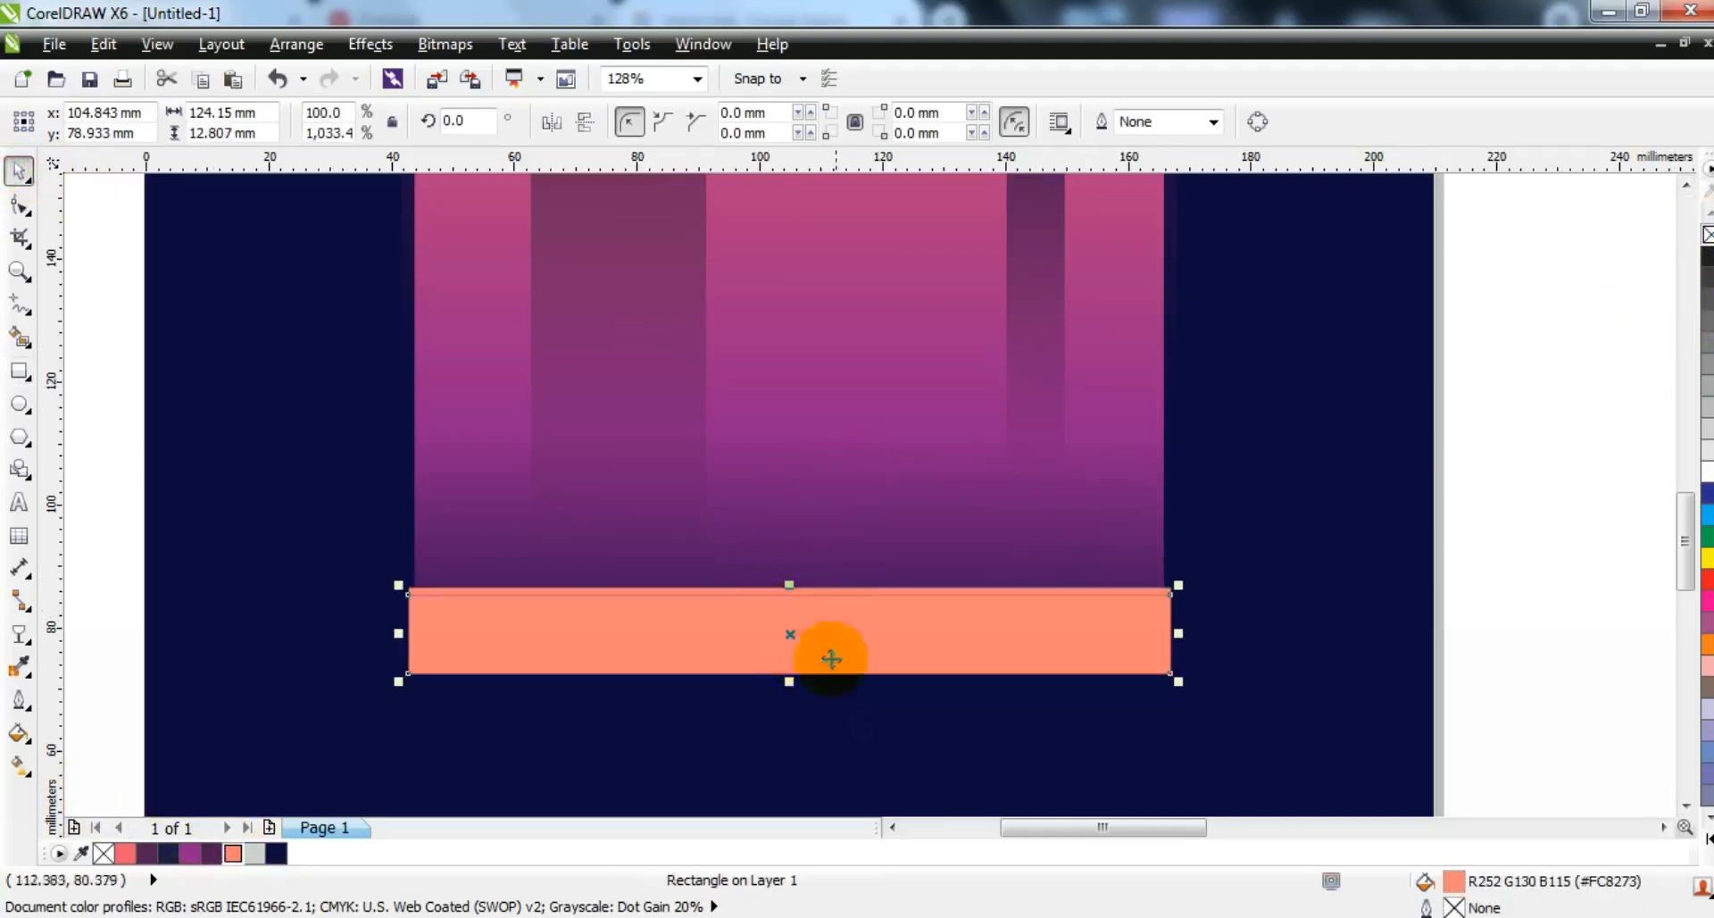
pyautogui.click(275, 853)
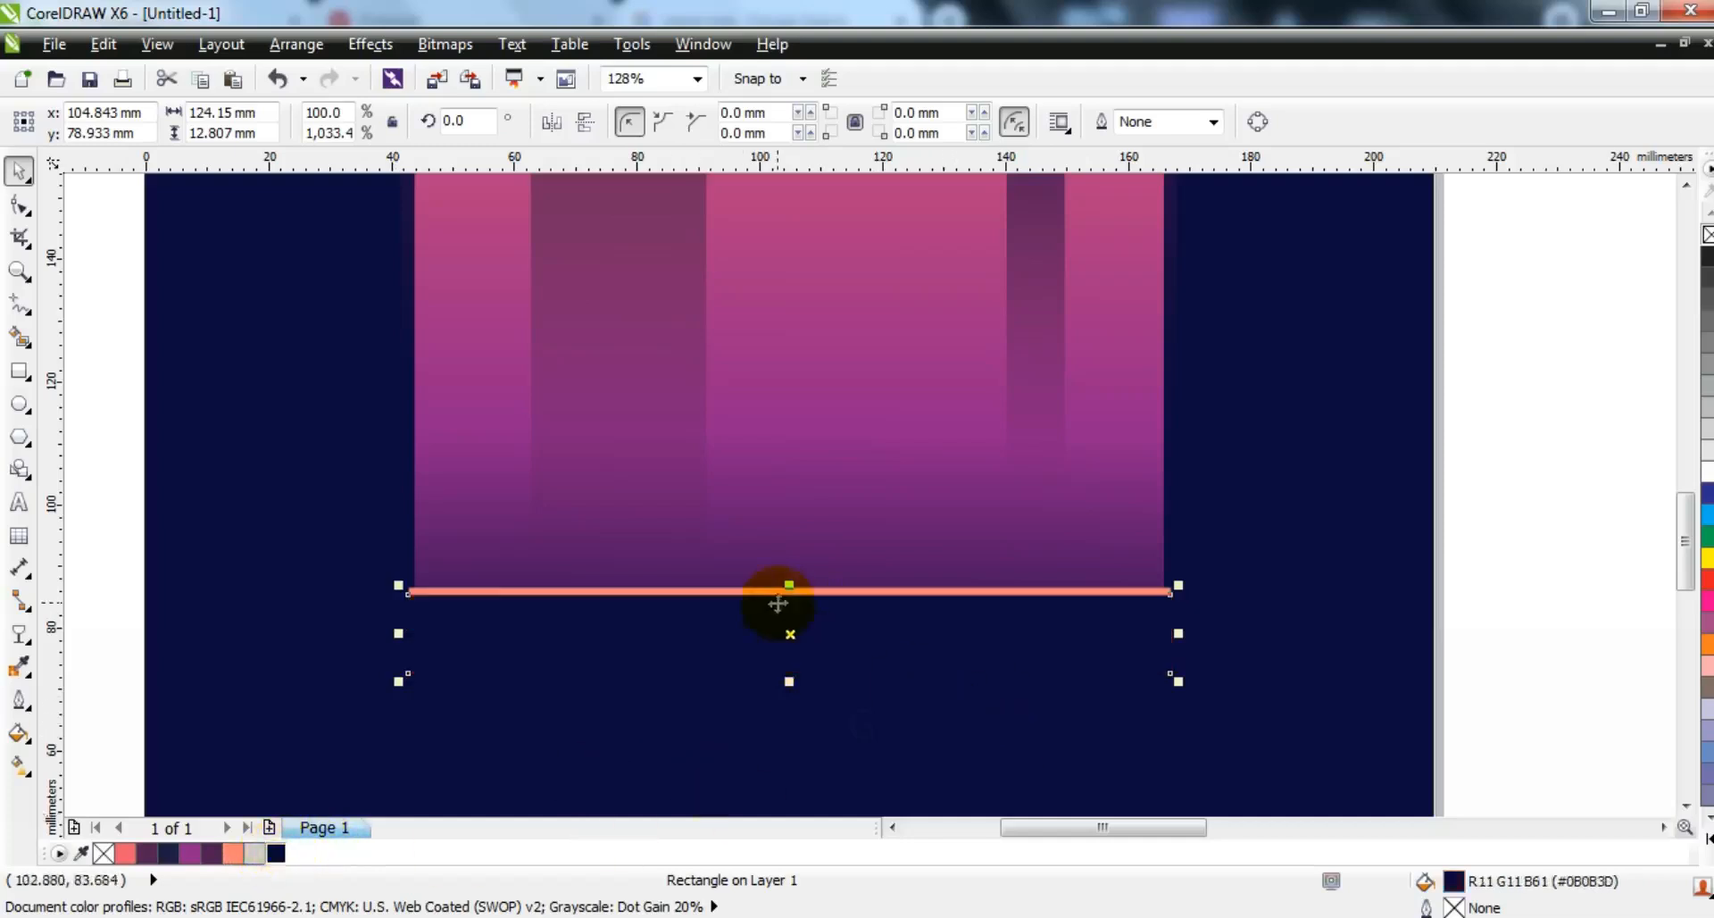
pyautogui.press('F3')
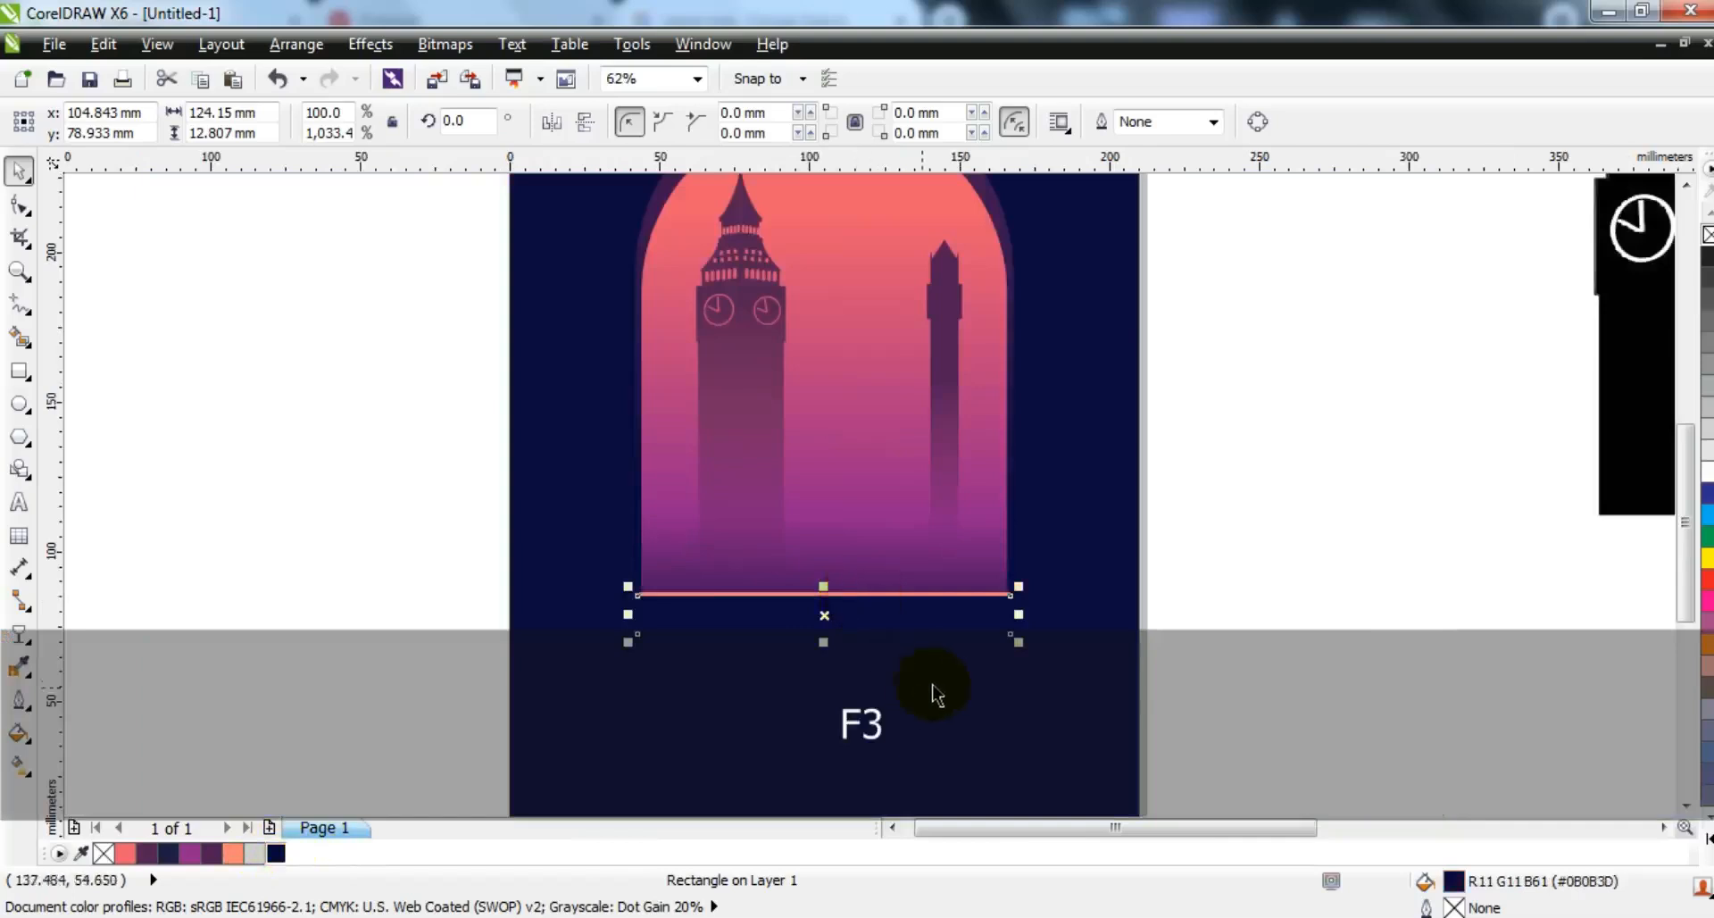
pyautogui.moveTo(1019, 615); pyautogui.dragTo(1149, 622)
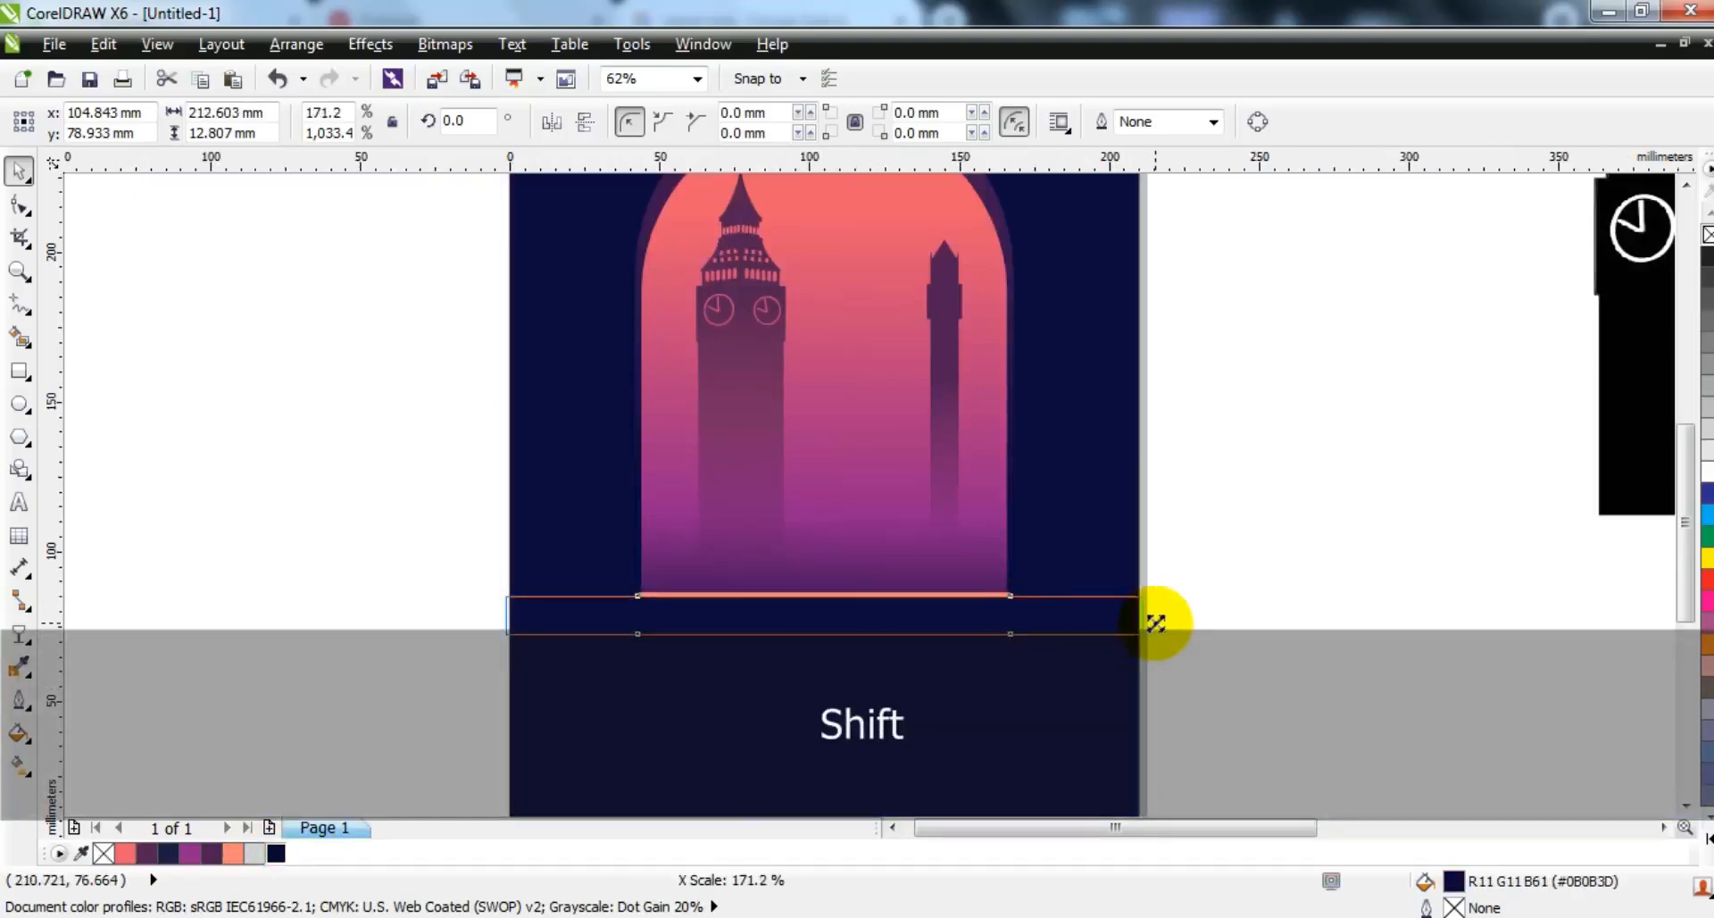
pyautogui.moveTo(1156, 622); pyautogui.dragTo(1157, 623)
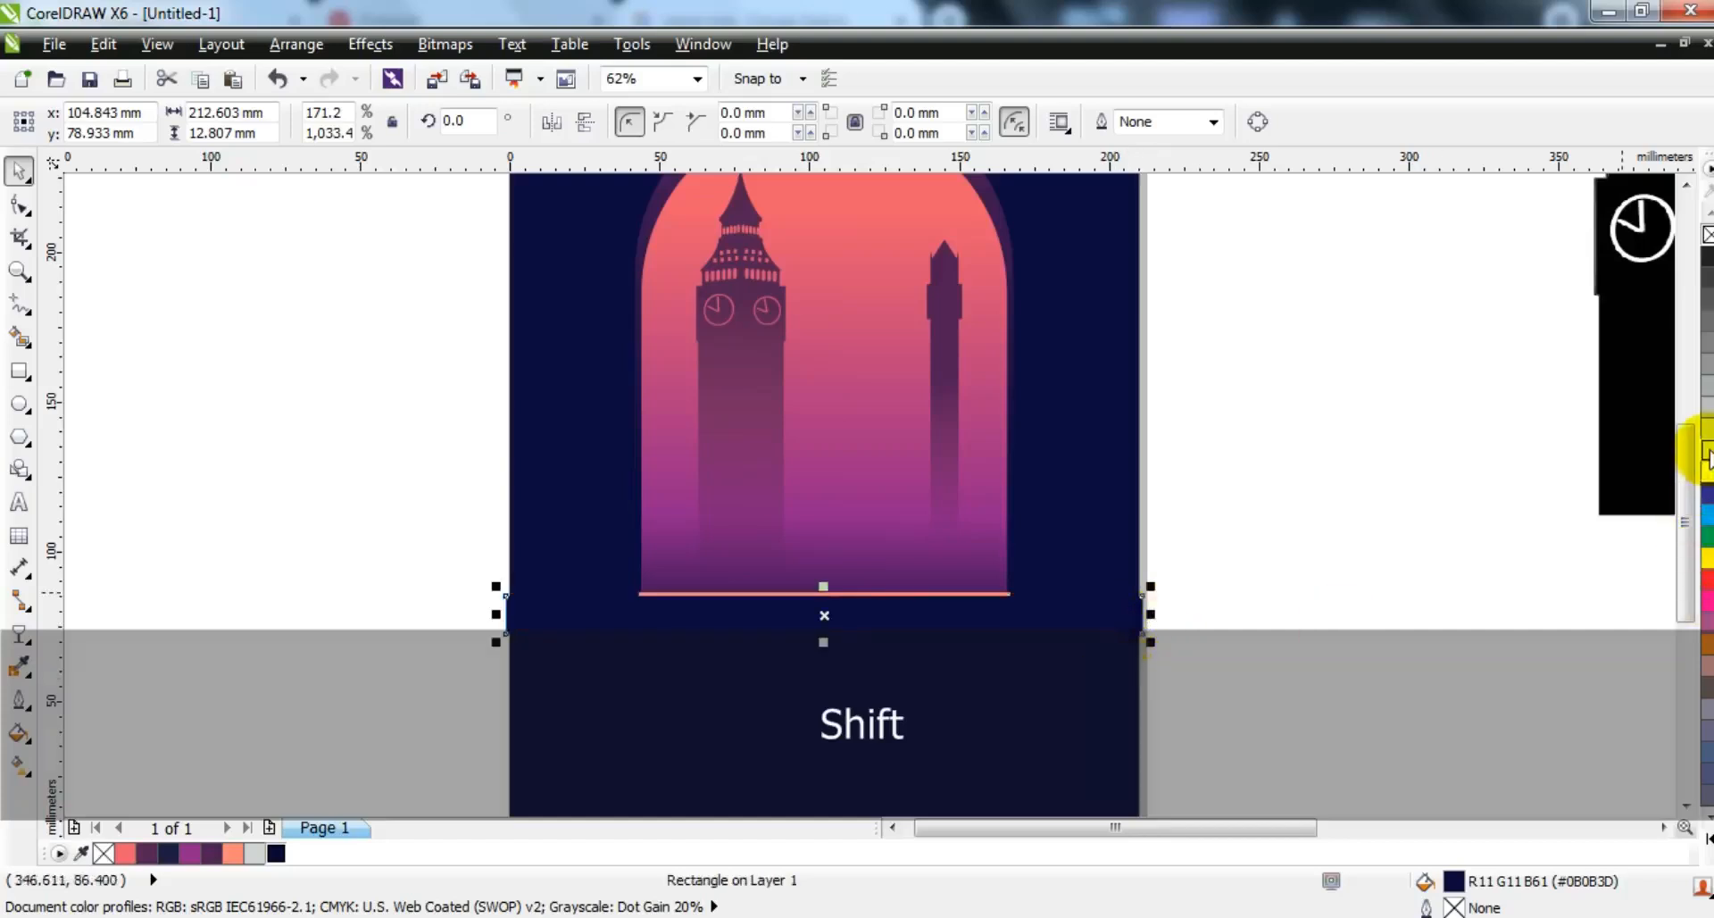
# - Extend the navy rectangle down to the page's bottom edge, about 86 mm high, colouring it light grey temporarily before restoring navy
pyautogui.hotkey('shift', 'F2')
pyautogui.press('Escape')
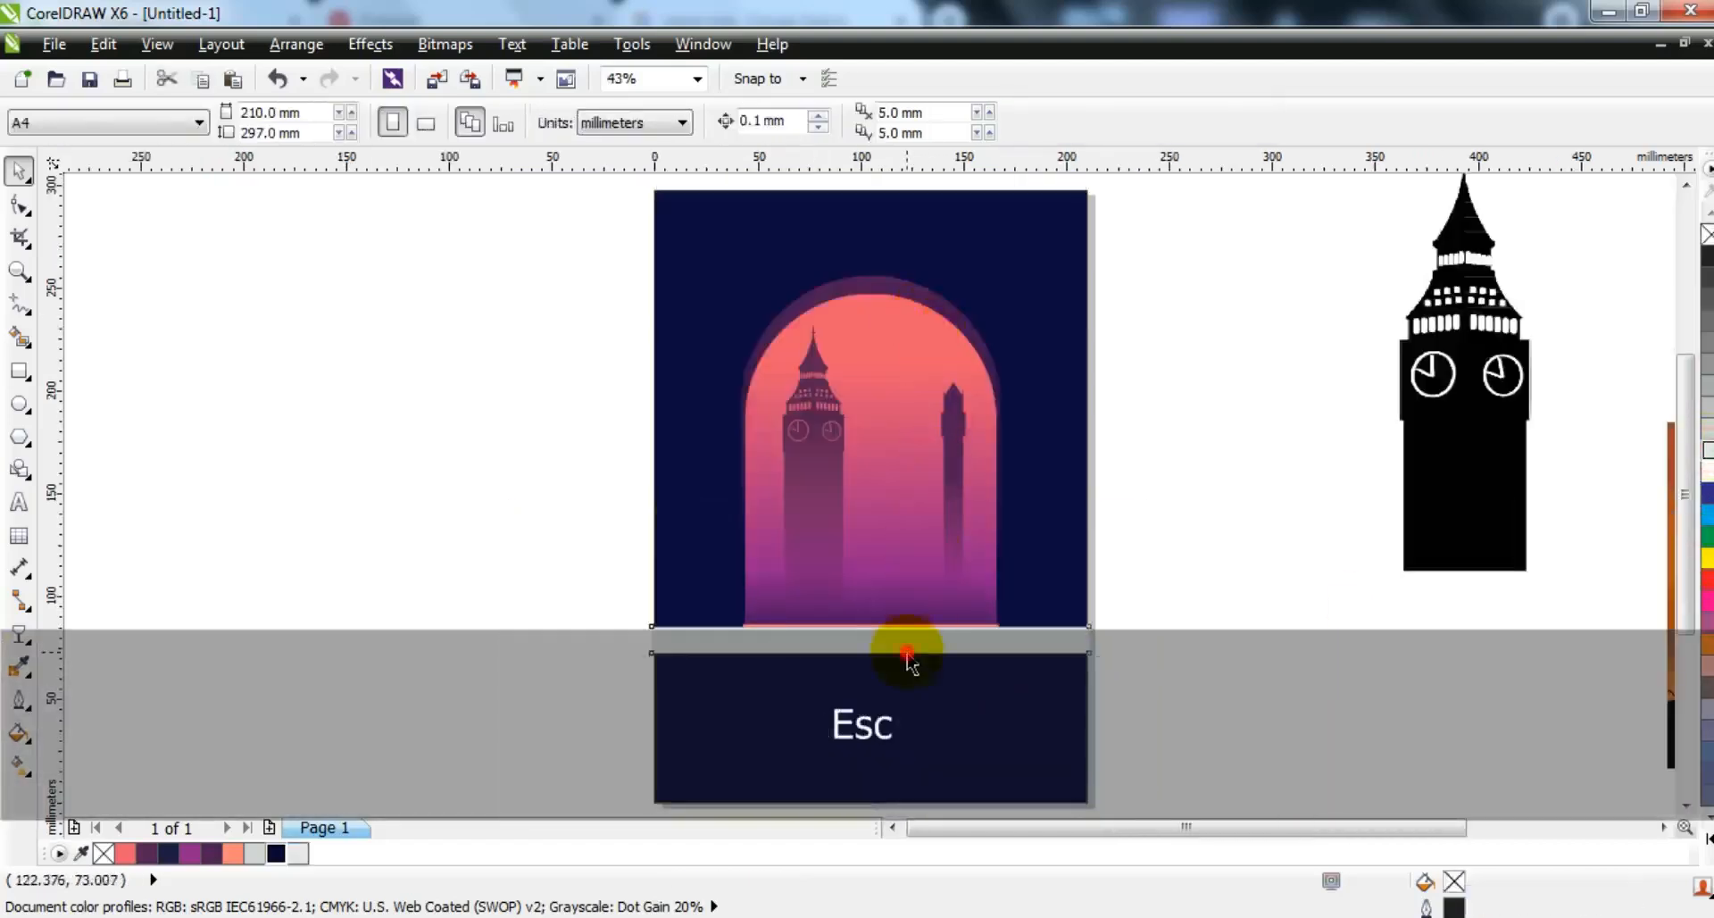
pyautogui.click(907, 652)
pyautogui.moveTo(873, 653); pyautogui.dragTo(871, 747)
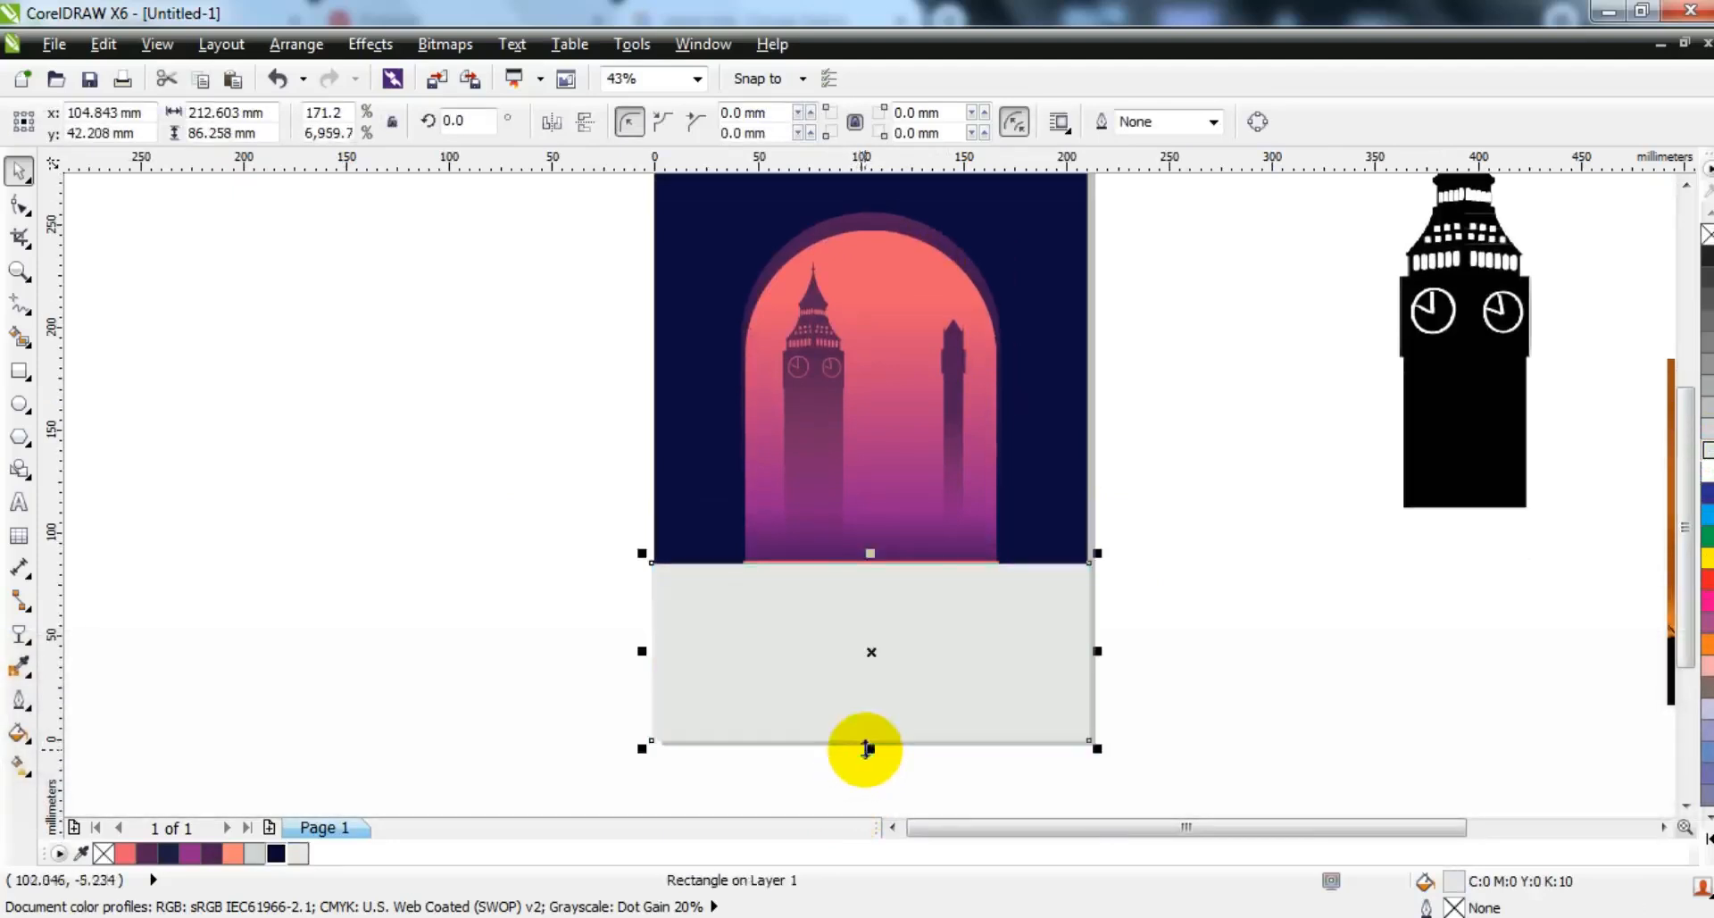
pyautogui.hotkey('shift', 'F2')
pyautogui.click(278, 856)
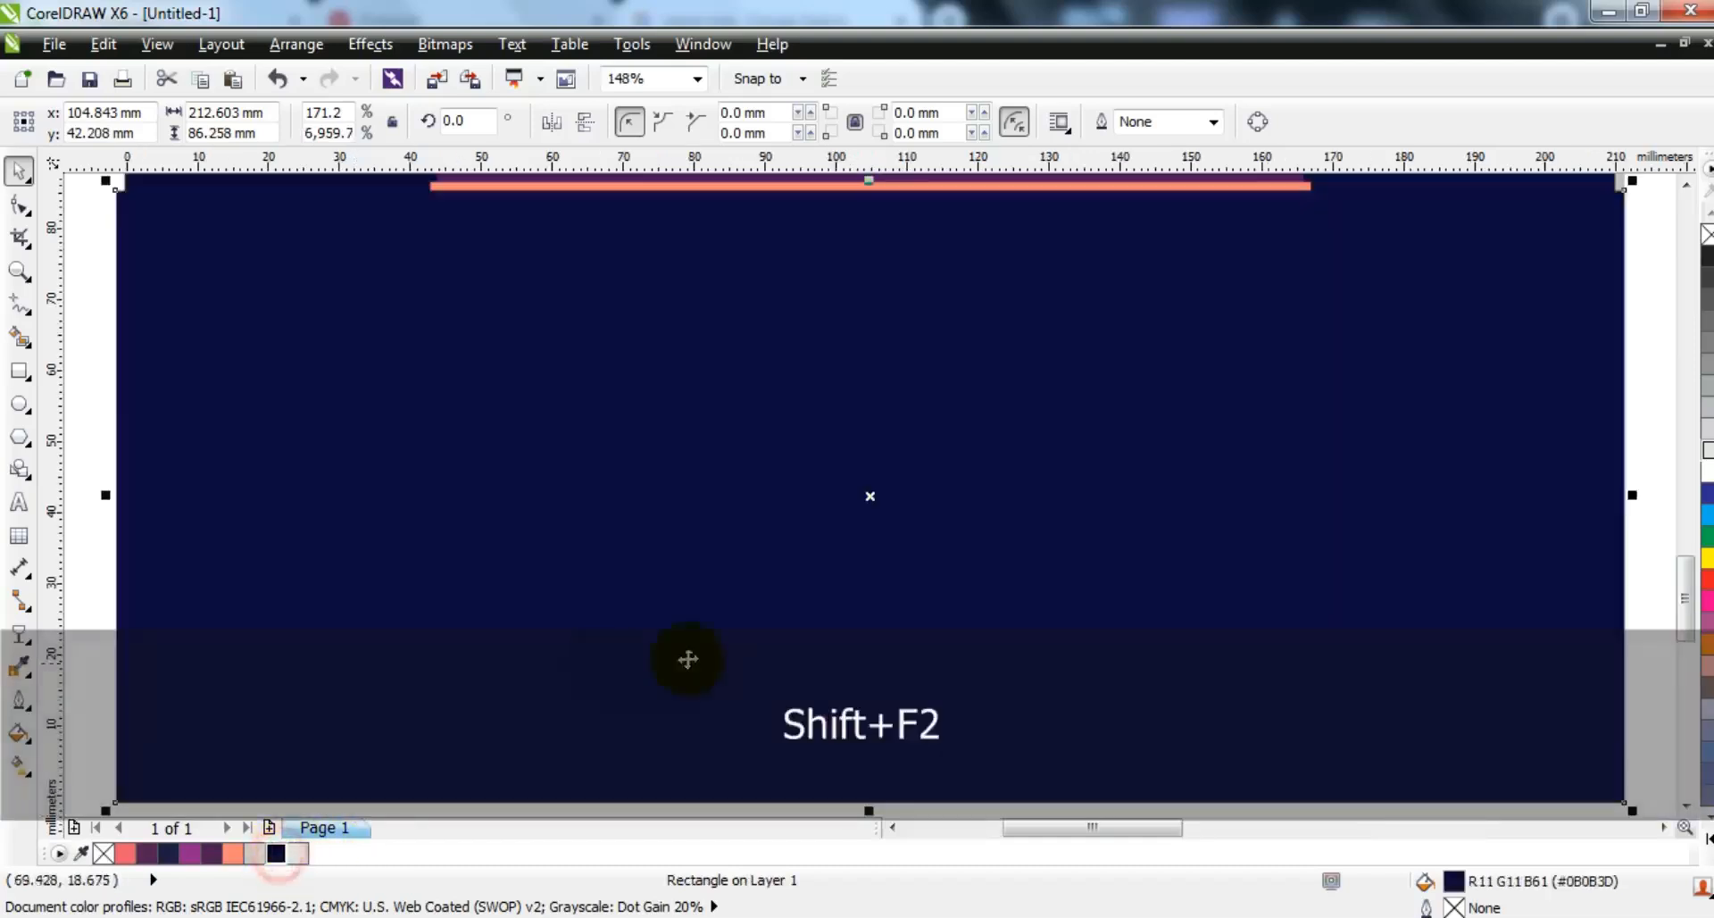
# - Give the lower rectangle a linear gradient running downward from navy to purple
pyautogui.press('F3')
pyautogui.click(19, 766)
pyautogui.moveTo(735, 466); pyautogui.dragTo(729, 658)
pyautogui.moveTo(189, 853); pyautogui.dragTo(729, 657)
pyautogui.click(204, 122)
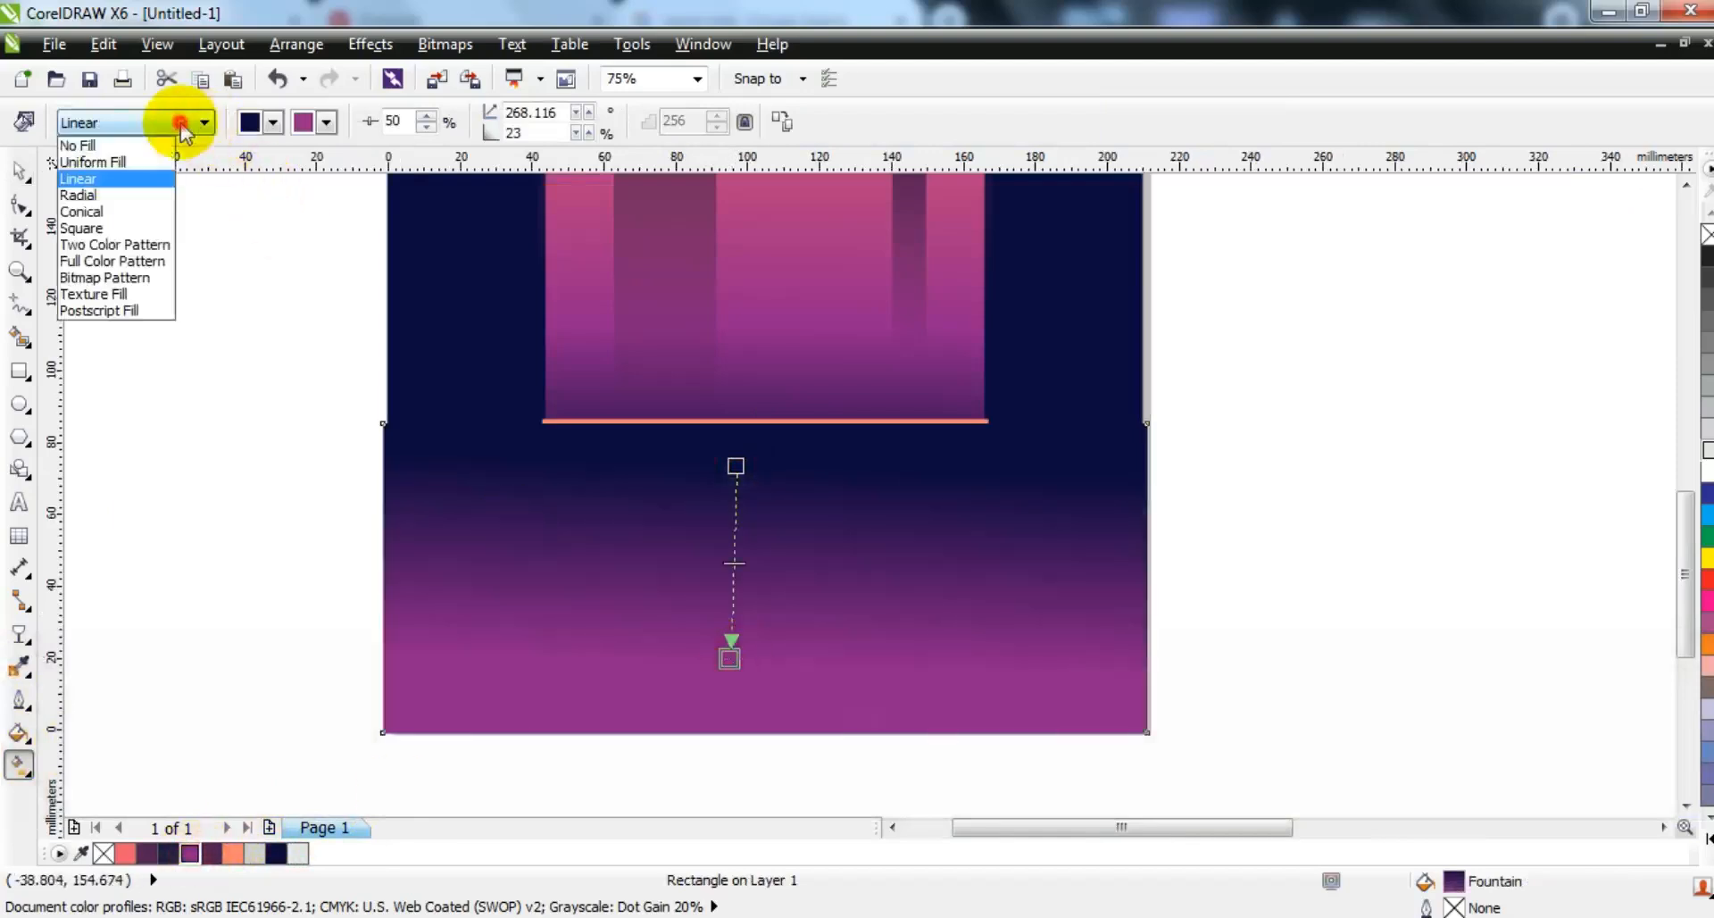
# - Change the lower rectangle's gradient to radial and move its centre up into the arch, above the orange strip
pyautogui.click(170, 198)
pyautogui.moveTo(755, 572); pyautogui.dragTo(773, 482)
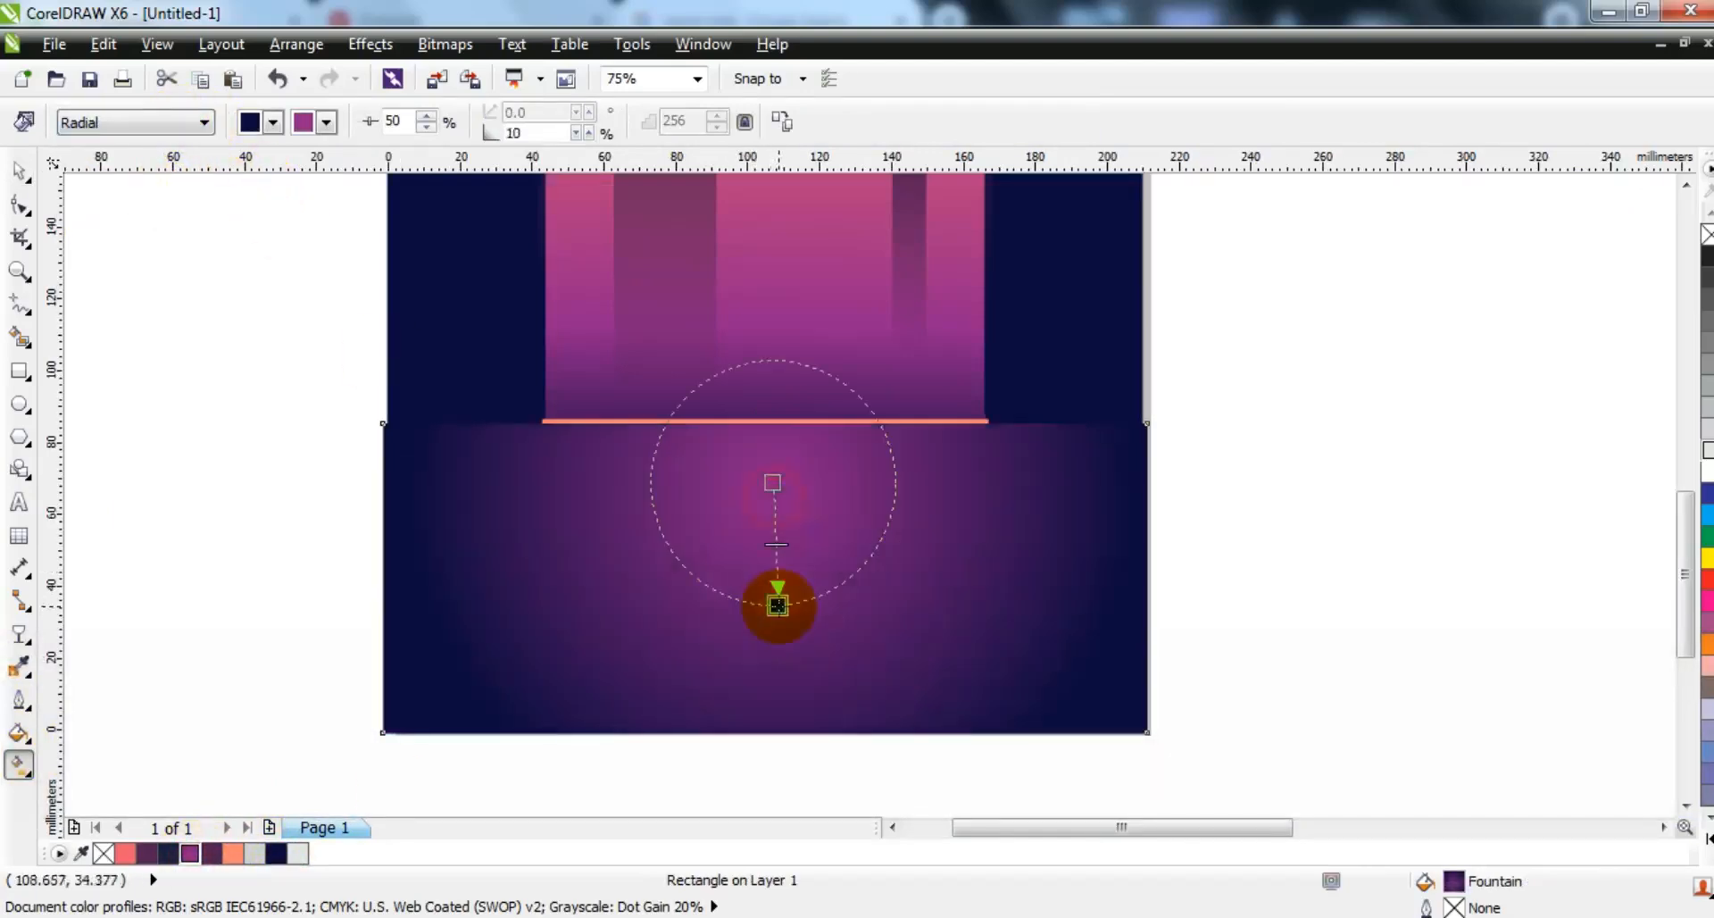
pyautogui.moveTo(778, 595); pyautogui.dragTo(777, 566)
pyautogui.moveTo(782, 347); pyautogui.dragTo(780, 410)
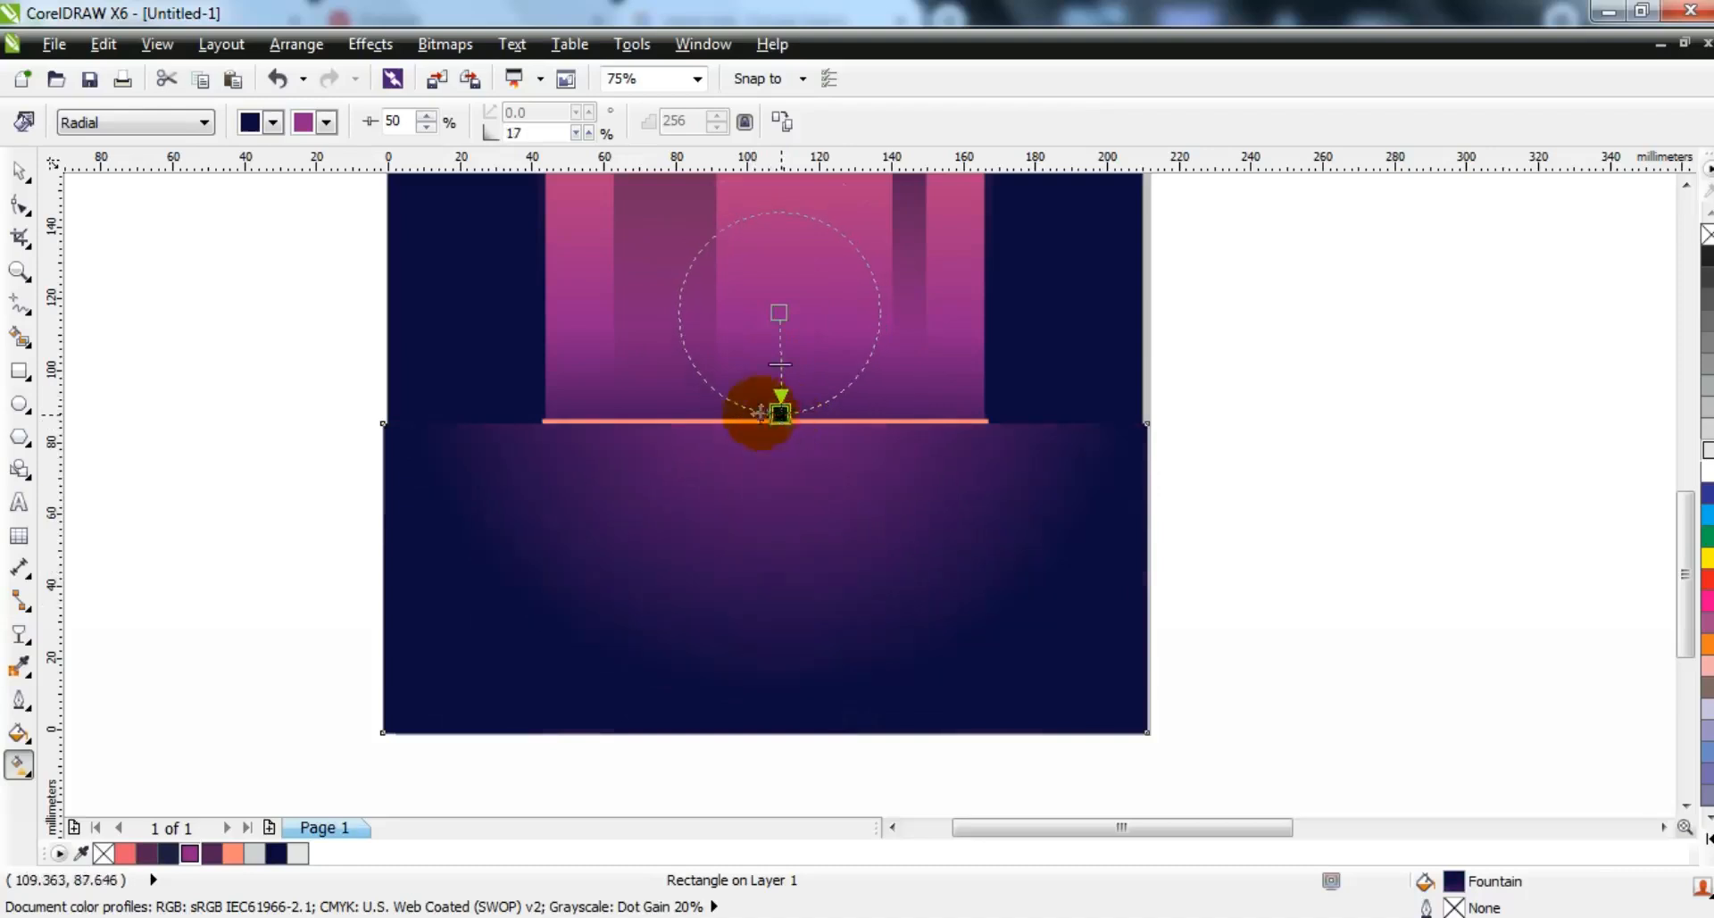
pyautogui.click(19, 169)
pyautogui.click(362, 569)
pyautogui.press('F3')
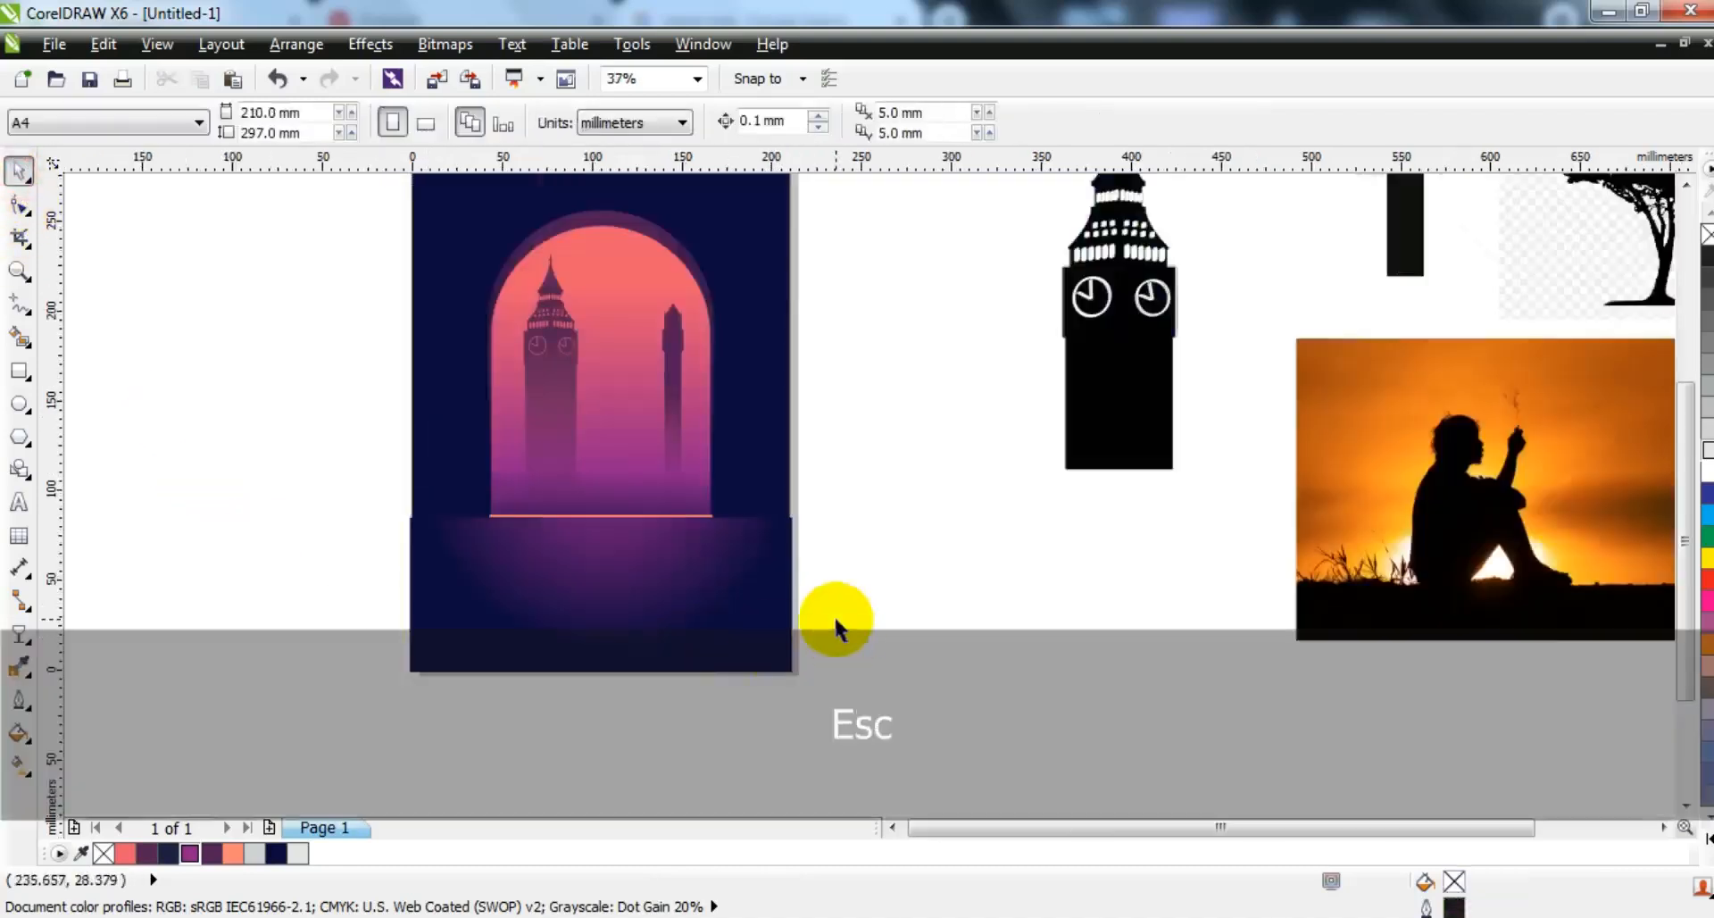
# - Narrow the lower gradient rectangle symmetrically to about 123 mm wide, matching the orange strip
pyautogui.scroll(-1, 836, 619)
pyautogui.moveTo(881, 693); pyautogui.dragTo(527, 226)
pyautogui.hotkey('shift', 'F2')
pyautogui.press('Escape')
pyautogui.click(999, 695)
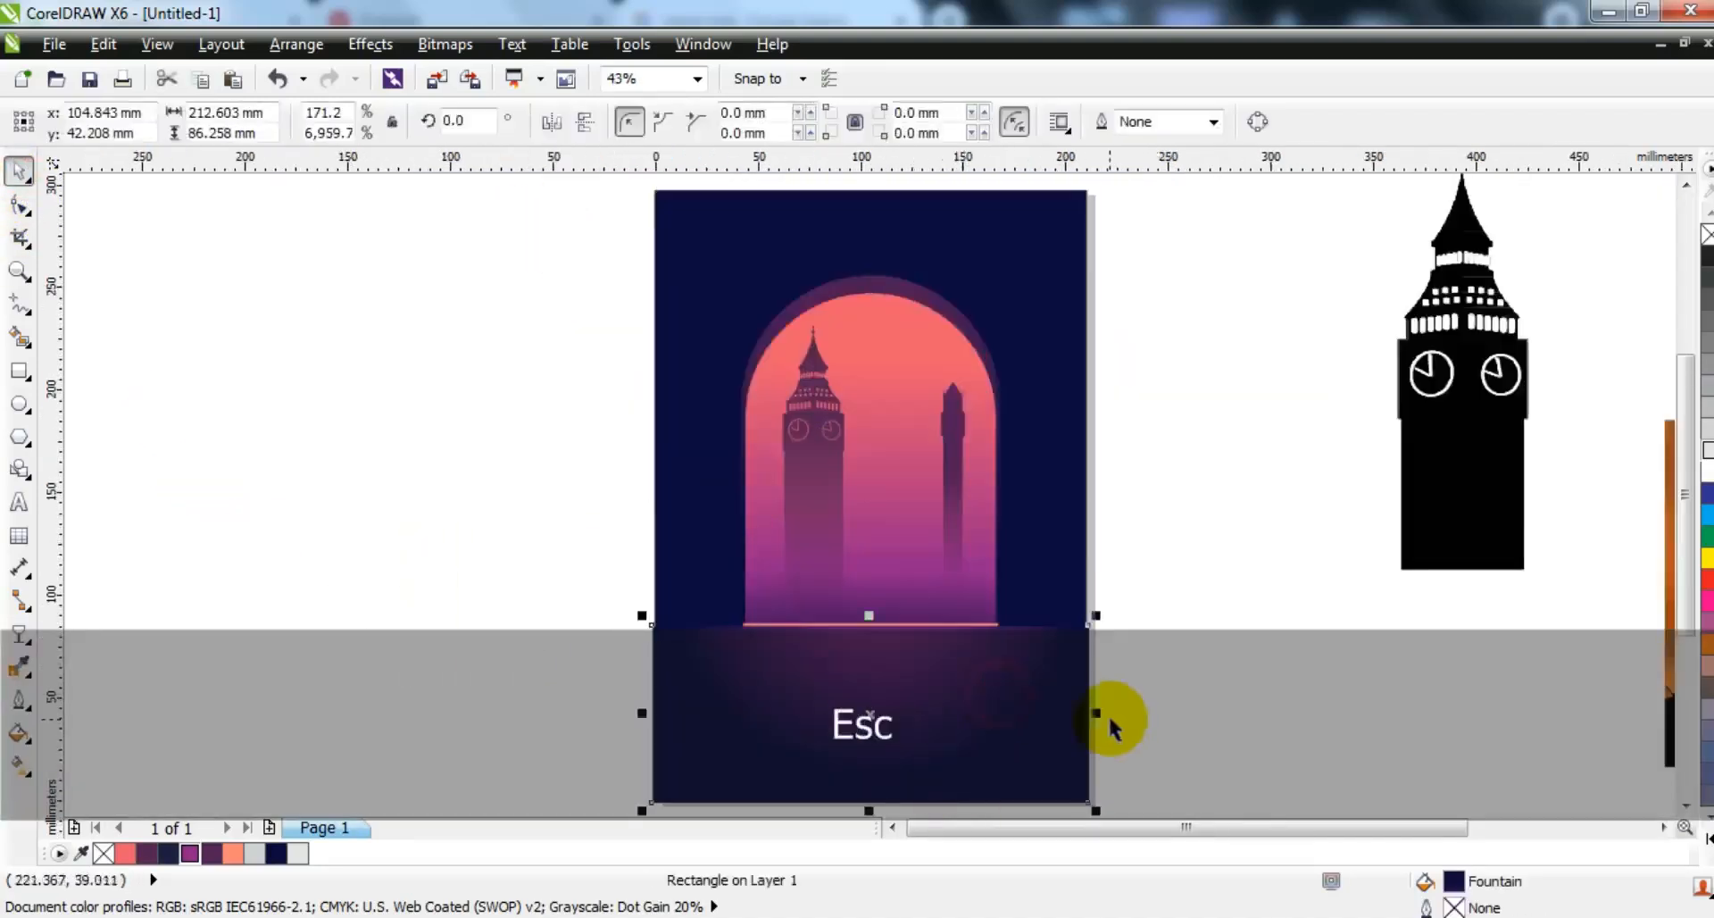
pyautogui.moveTo(1098, 713); pyautogui.dragTo(1001, 721)
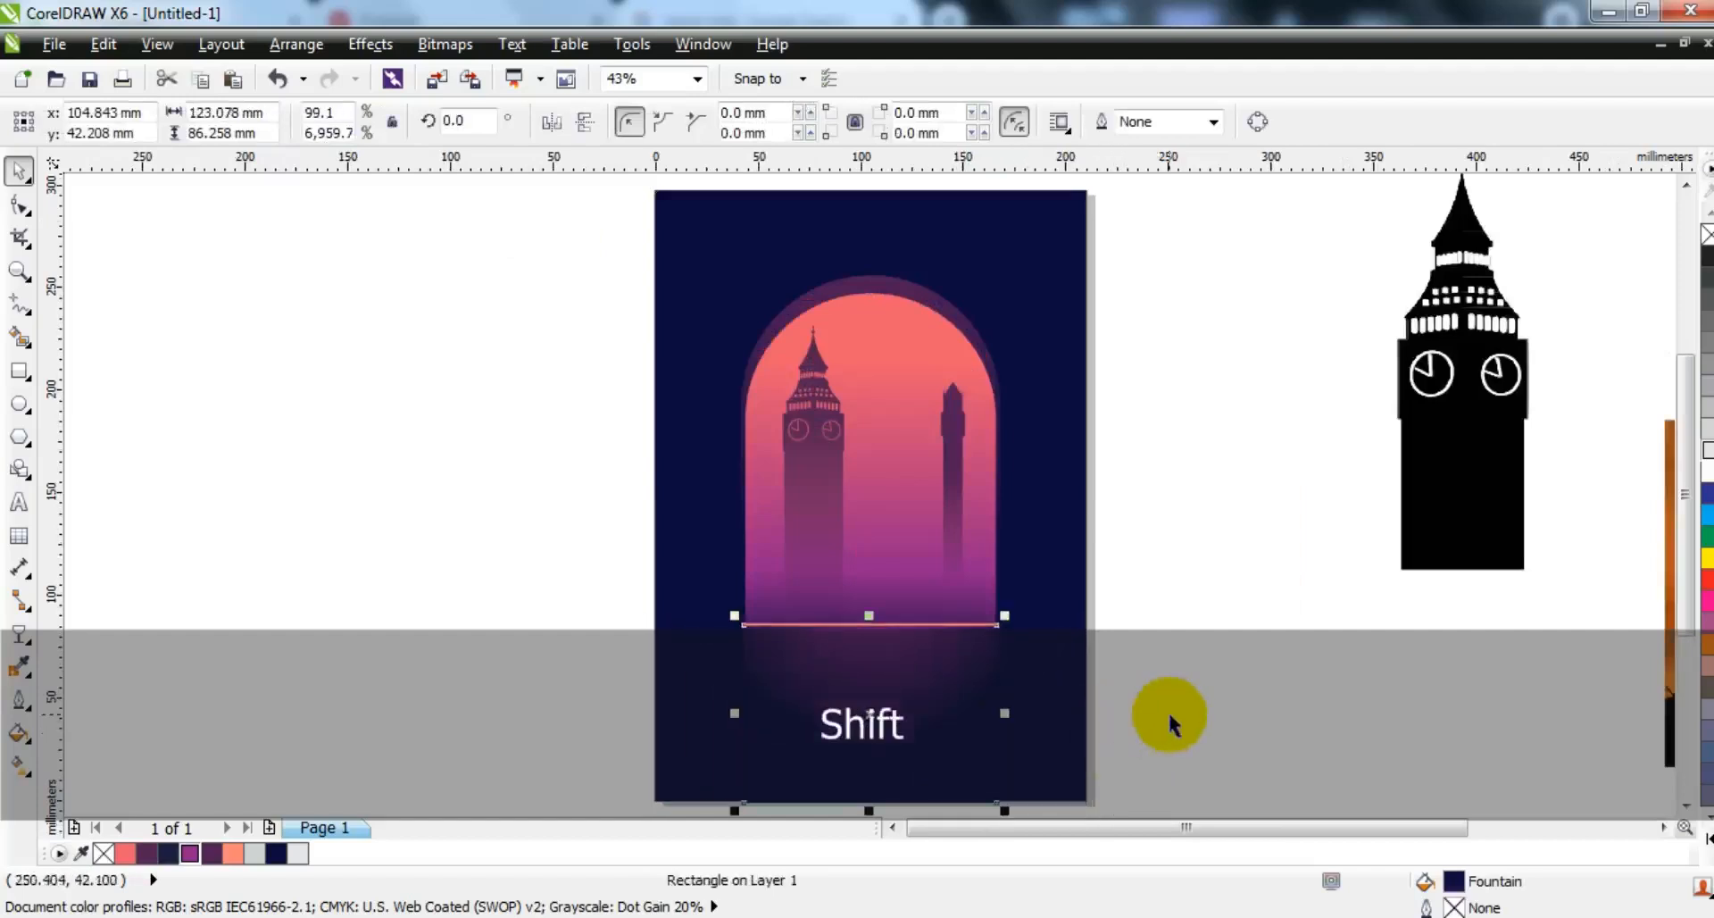
pyautogui.click(1168, 709)
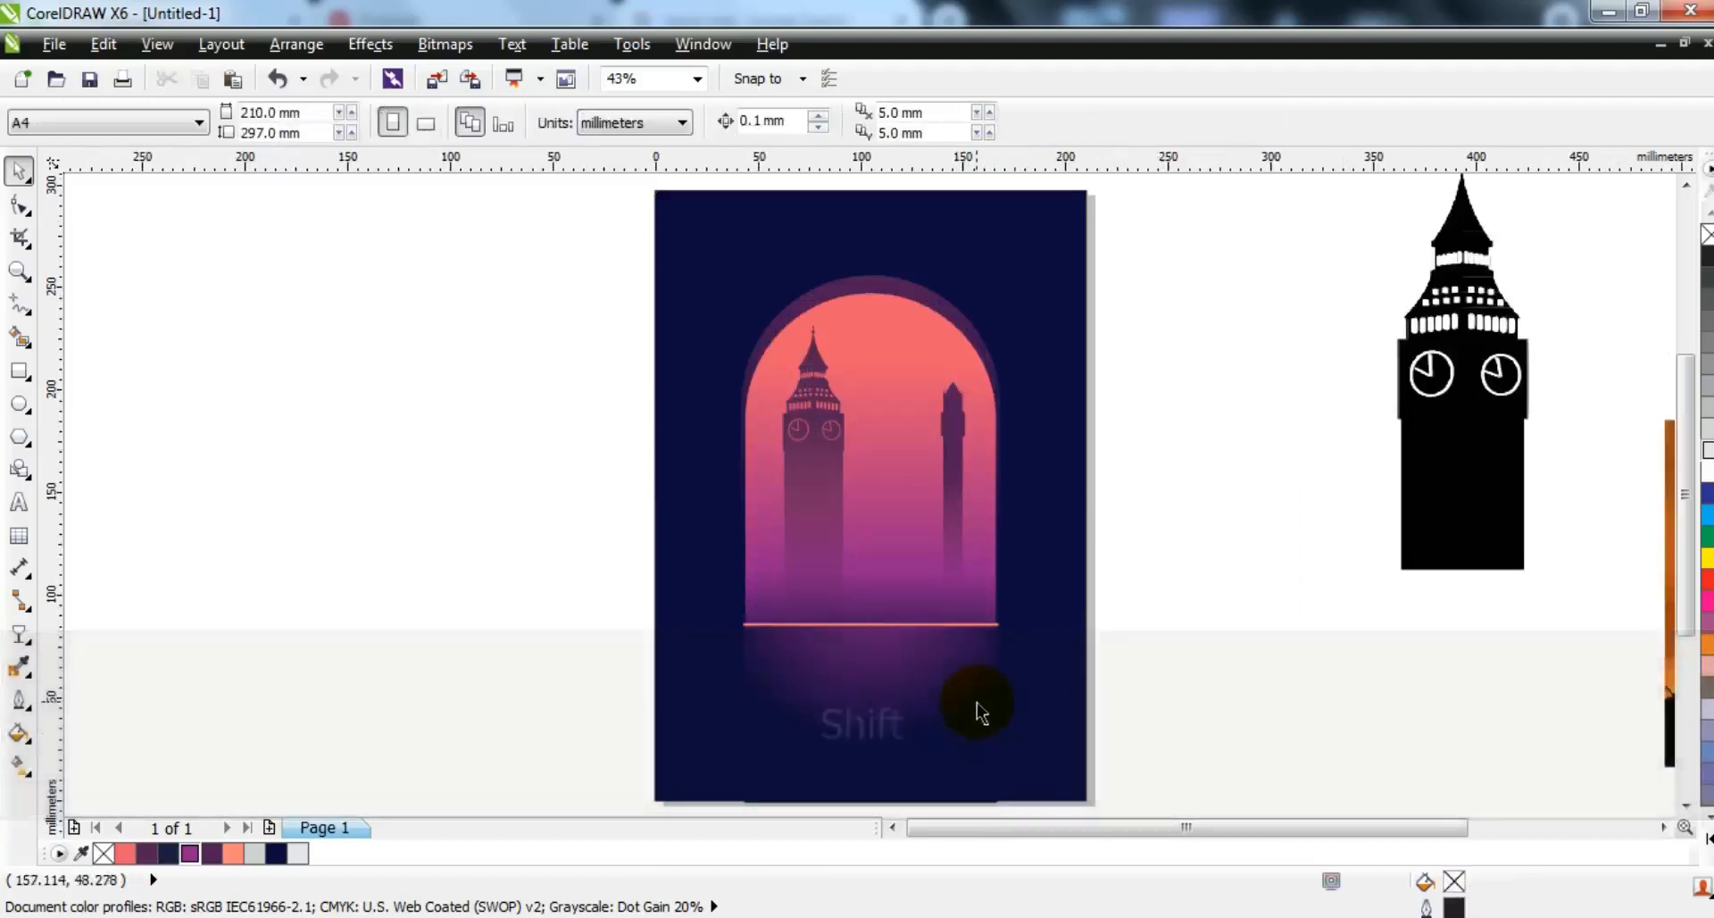
# - Adjust the radial gradient's extent so the purple glow fades out within the narrowed rectangle
pyautogui.click(977, 702)
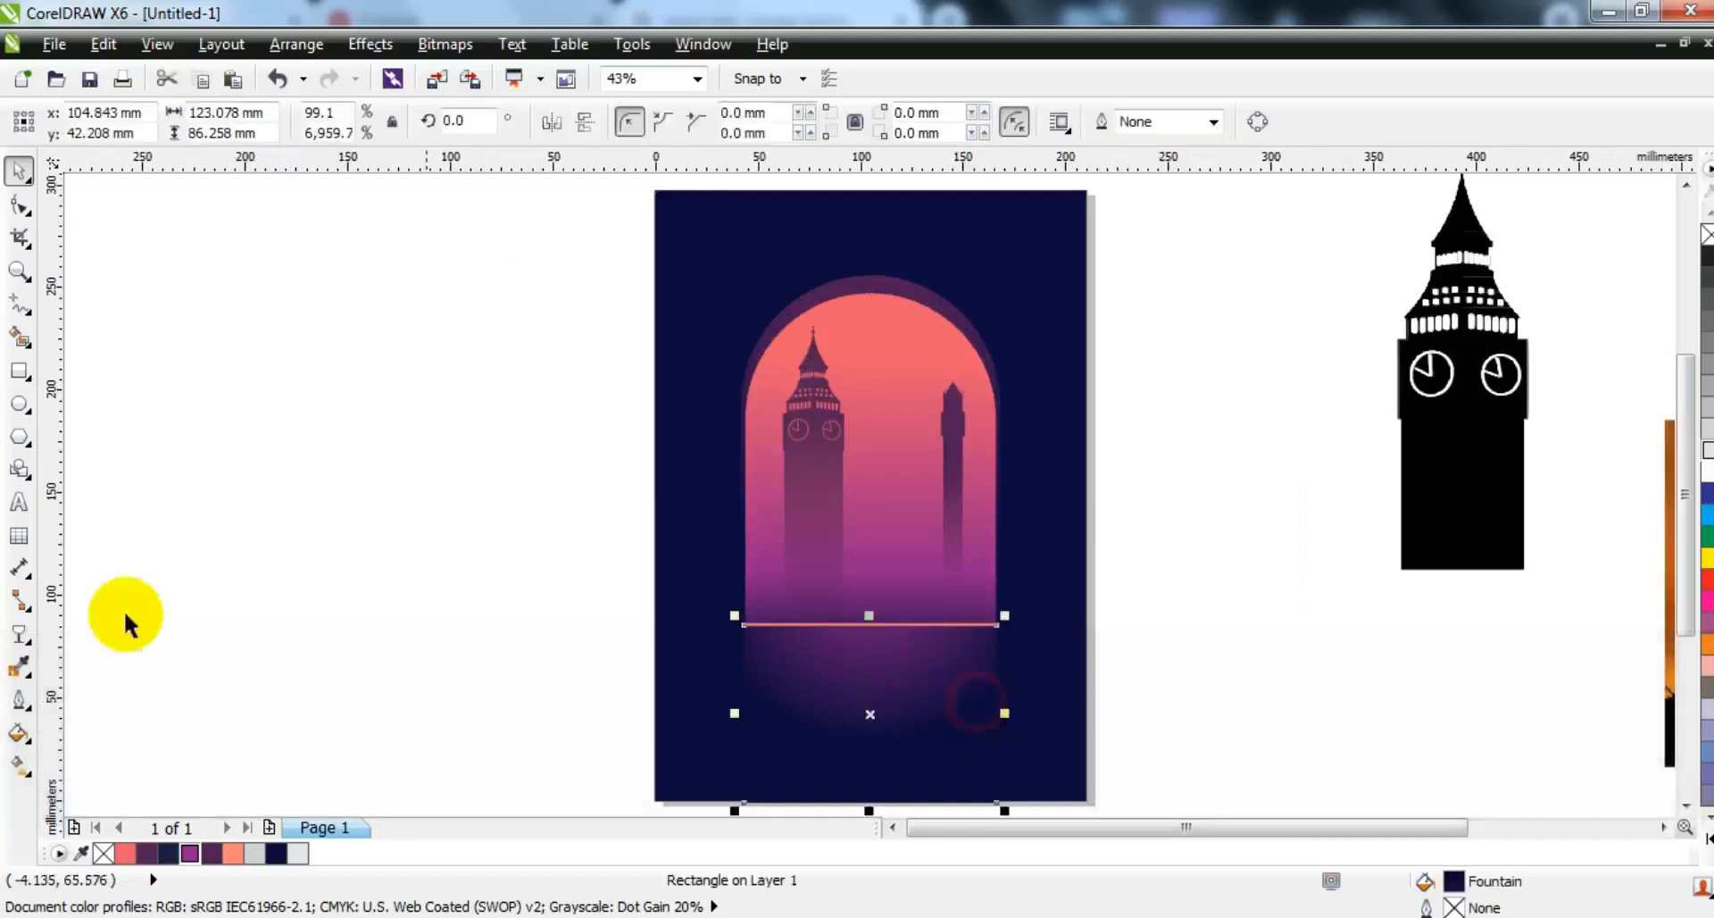
pyautogui.click(18, 633)
pyautogui.click(18, 764)
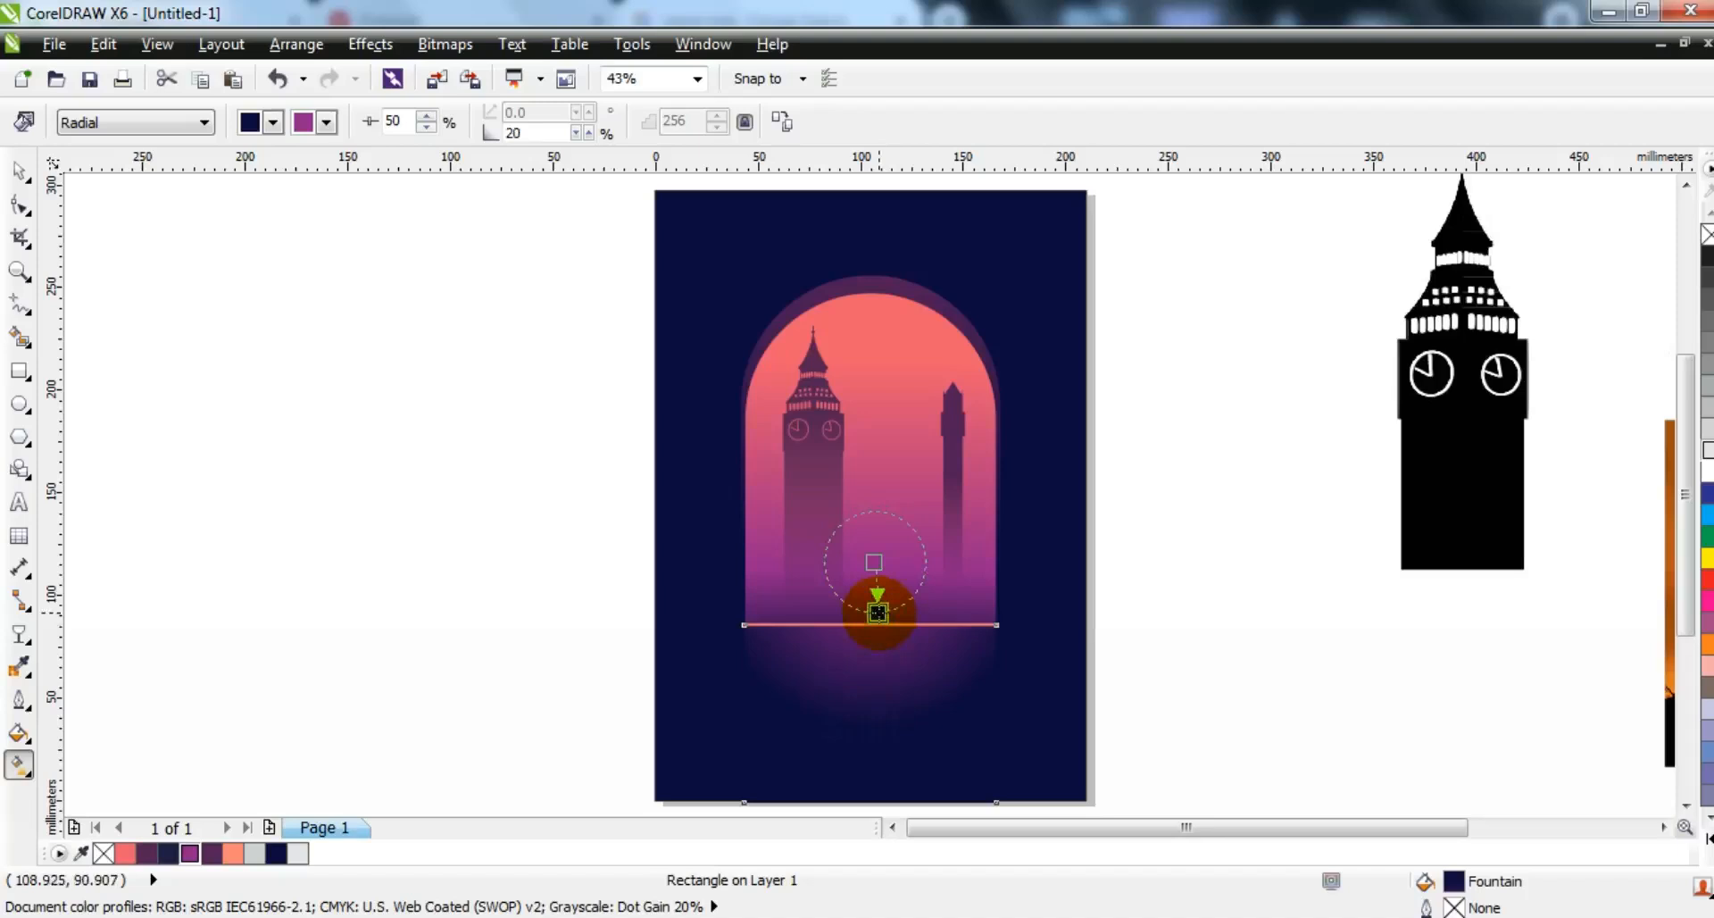
pyautogui.click(19, 169)
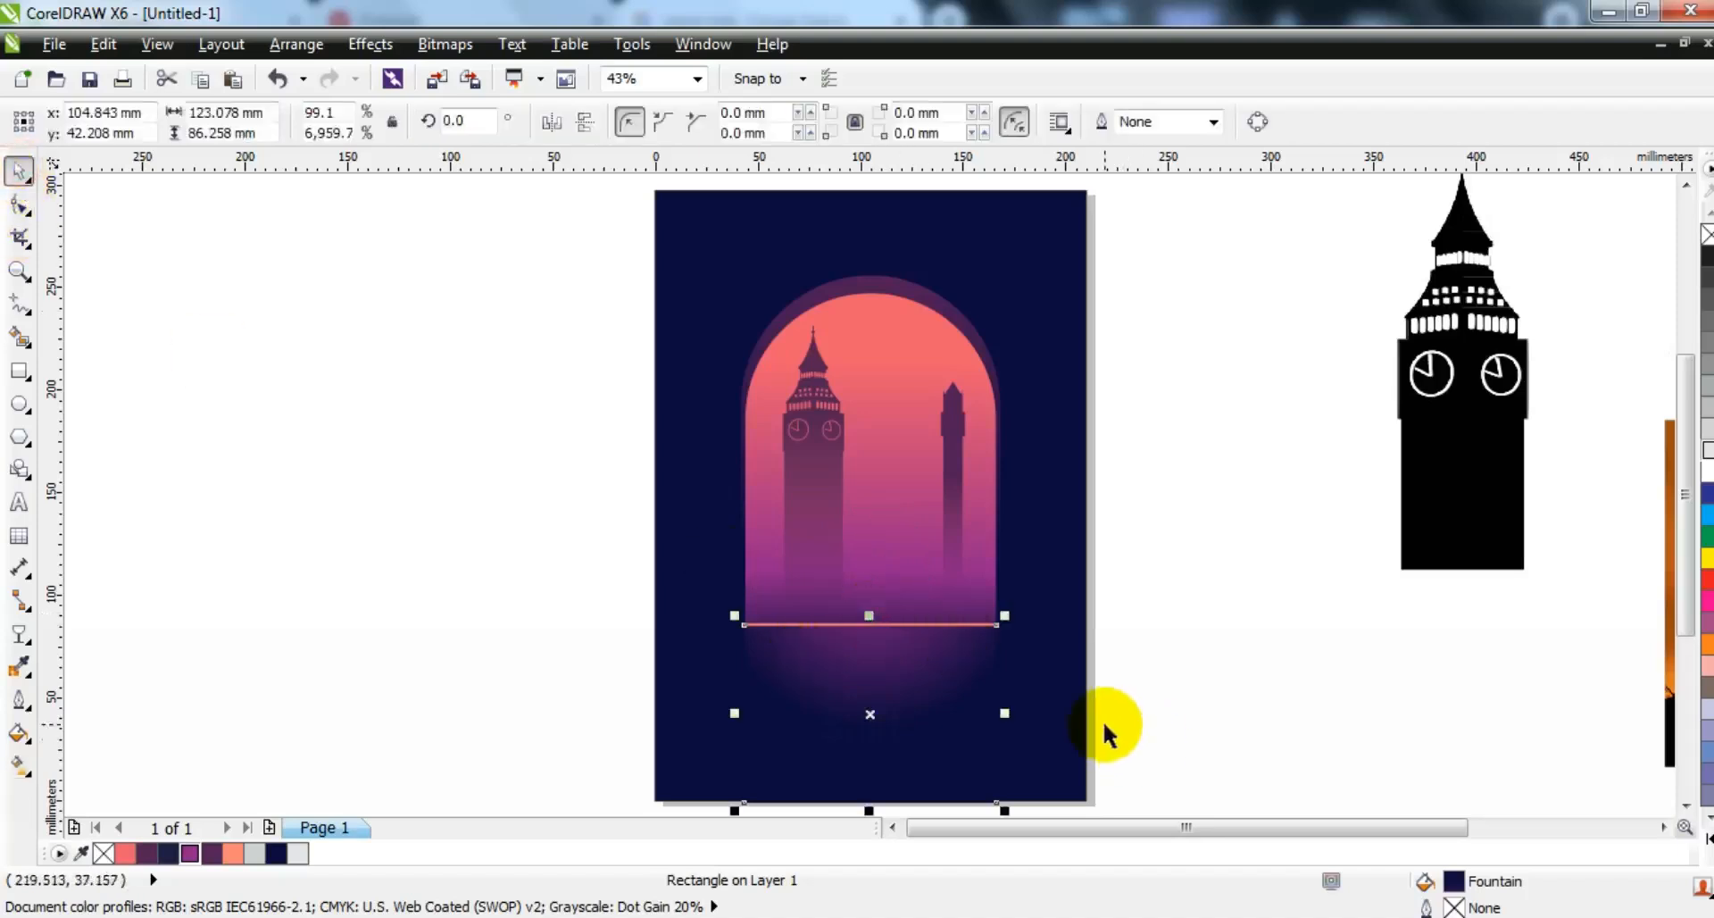
pyautogui.press('w')
pyautogui.click(1066, 723)
pyautogui.hotkey('ctrl', 'z')
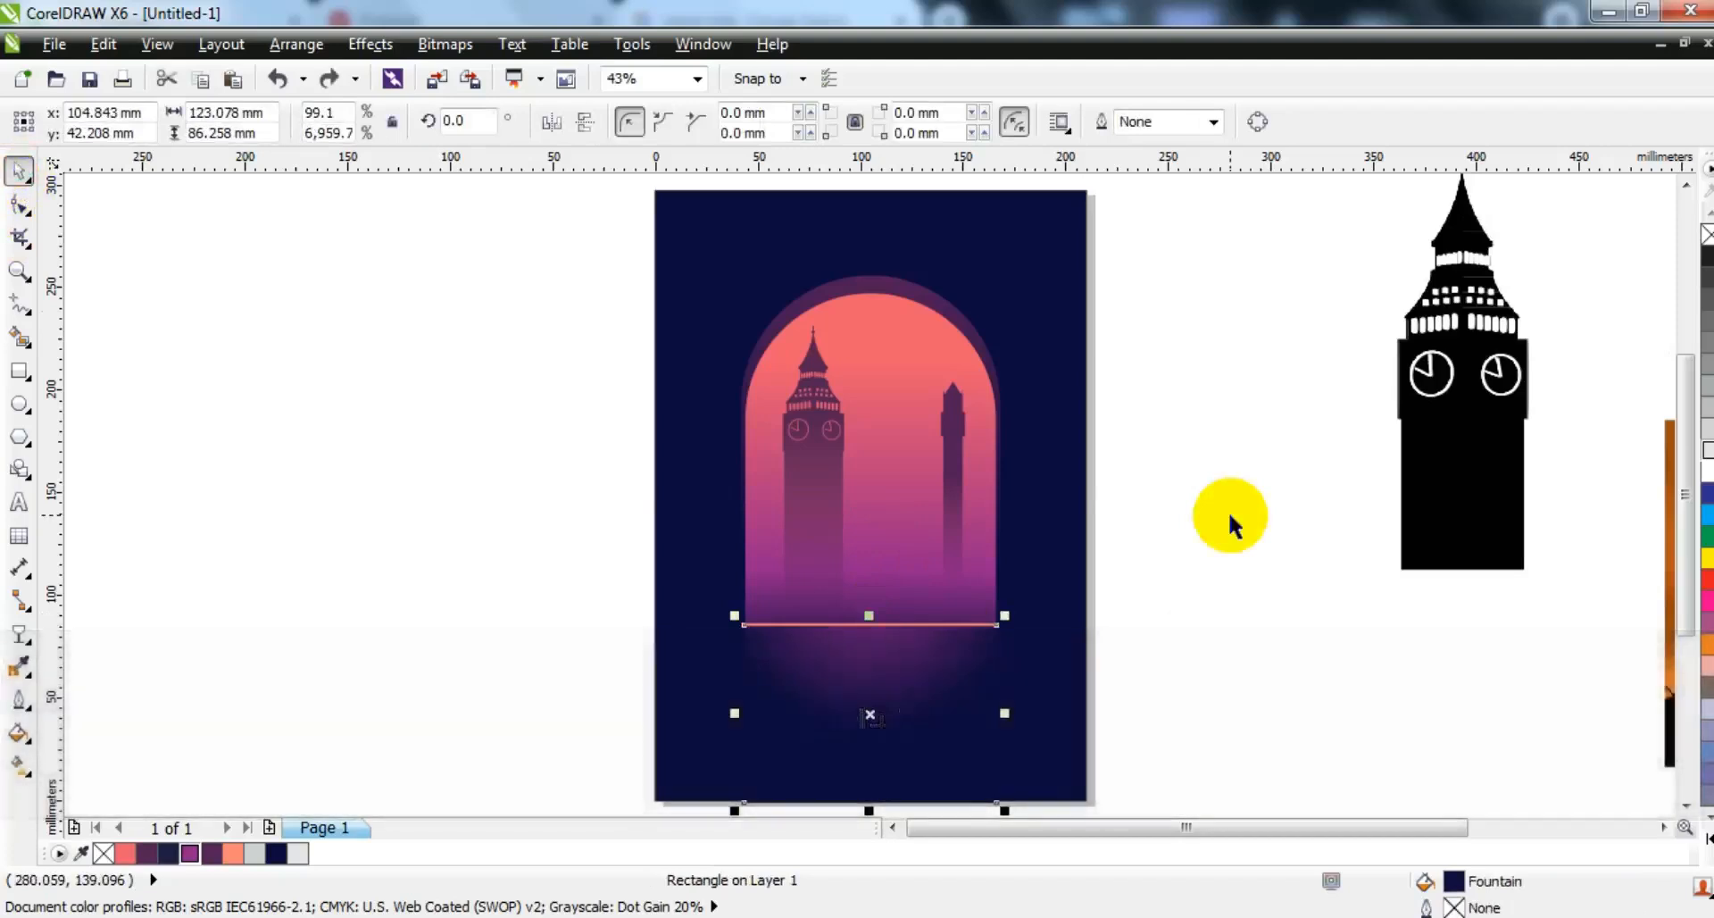
# - Raise the glow rectangle's bottom edge slightly, reducing its height to about 85.9 mm to fit the page
pyautogui.press('shift')
pyautogui.moveTo(874, 813); pyautogui.dragTo(872, 747)
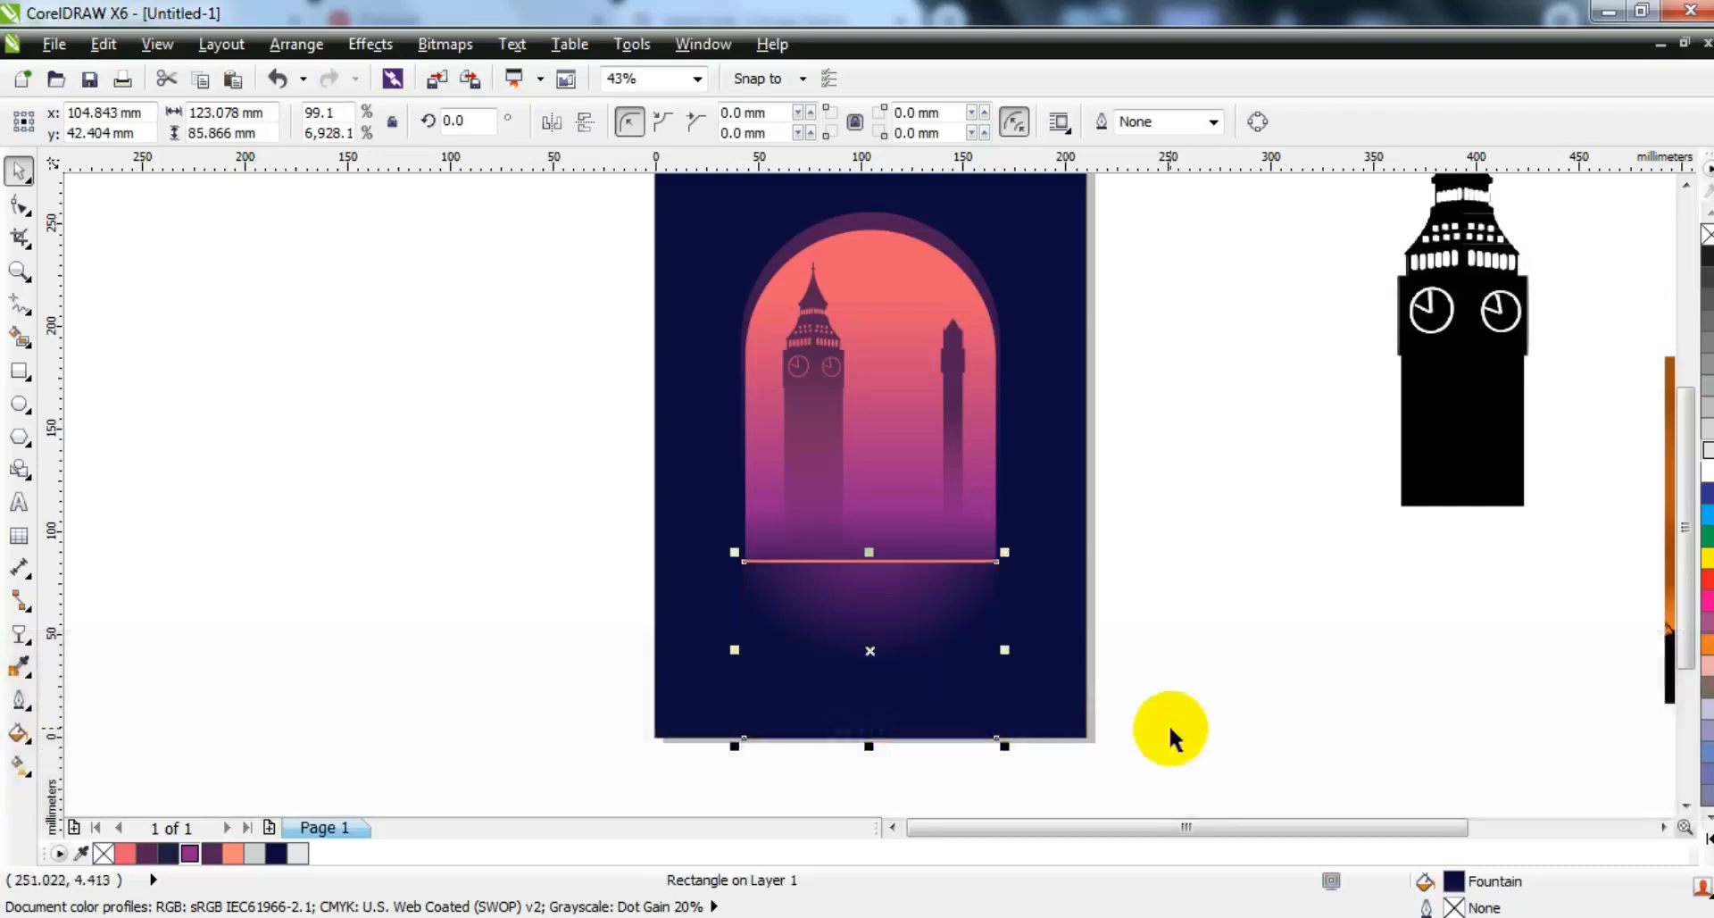
pyautogui.press('Escape')
# - Outline-trace the tree bitmap with the Low Quality Image preset and ungroup the traced result
pyautogui.press('F4')
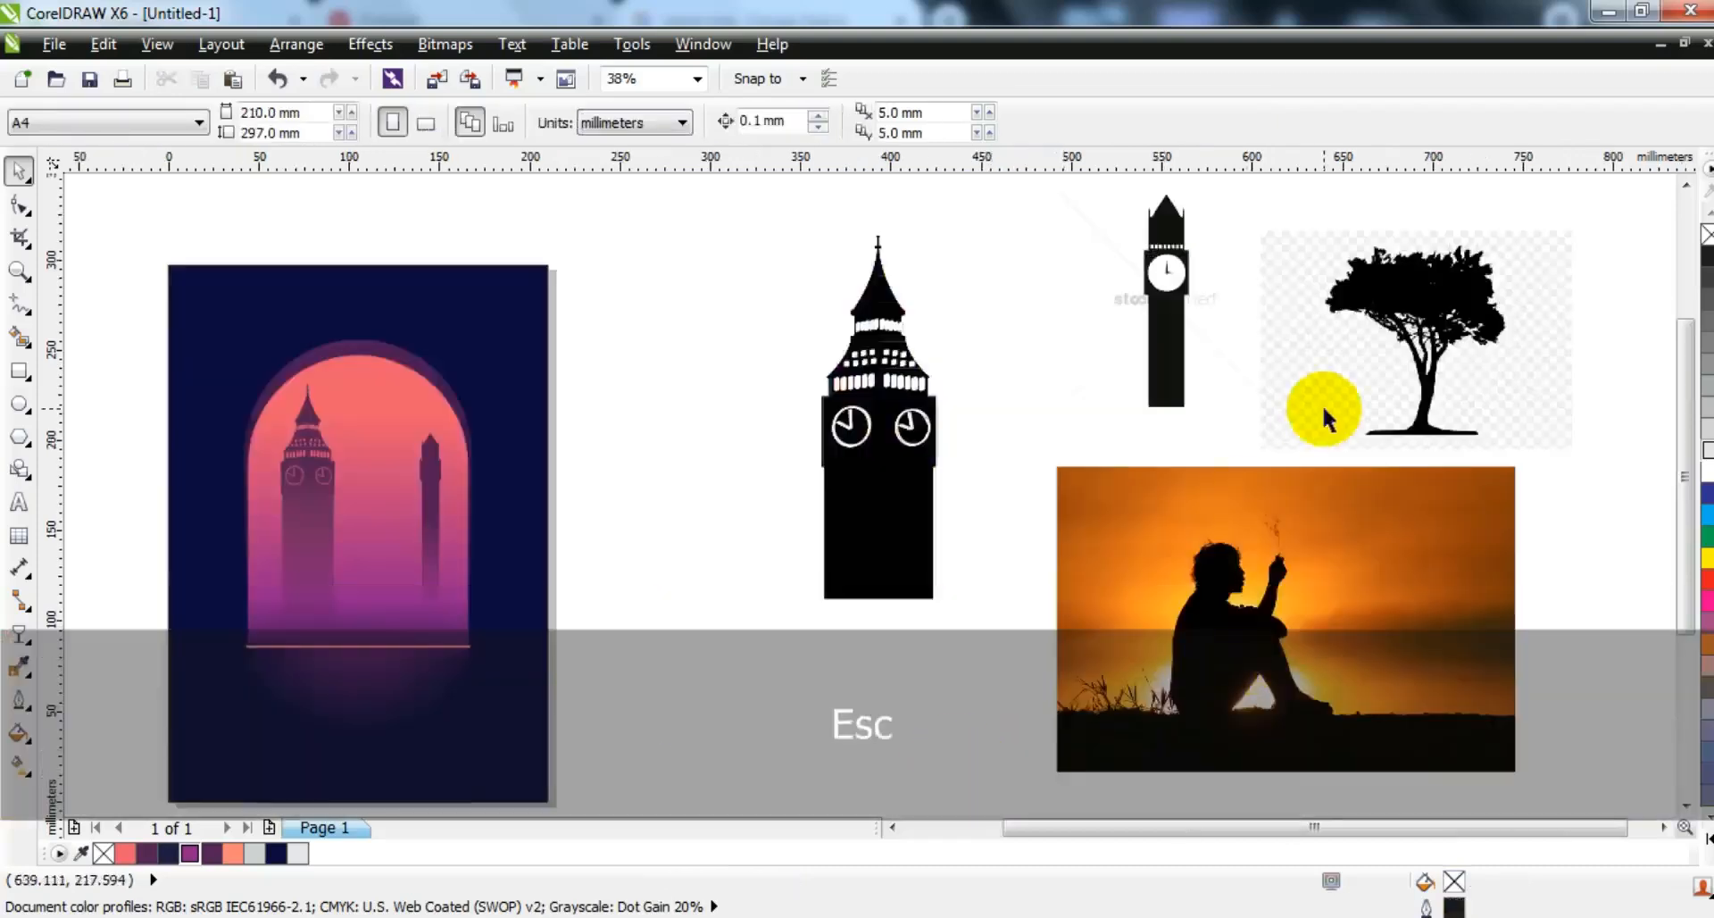
pyautogui.click(1460, 357)
pyautogui.rightClick(1446, 357)
pyautogui.moveTo(1268, 137)
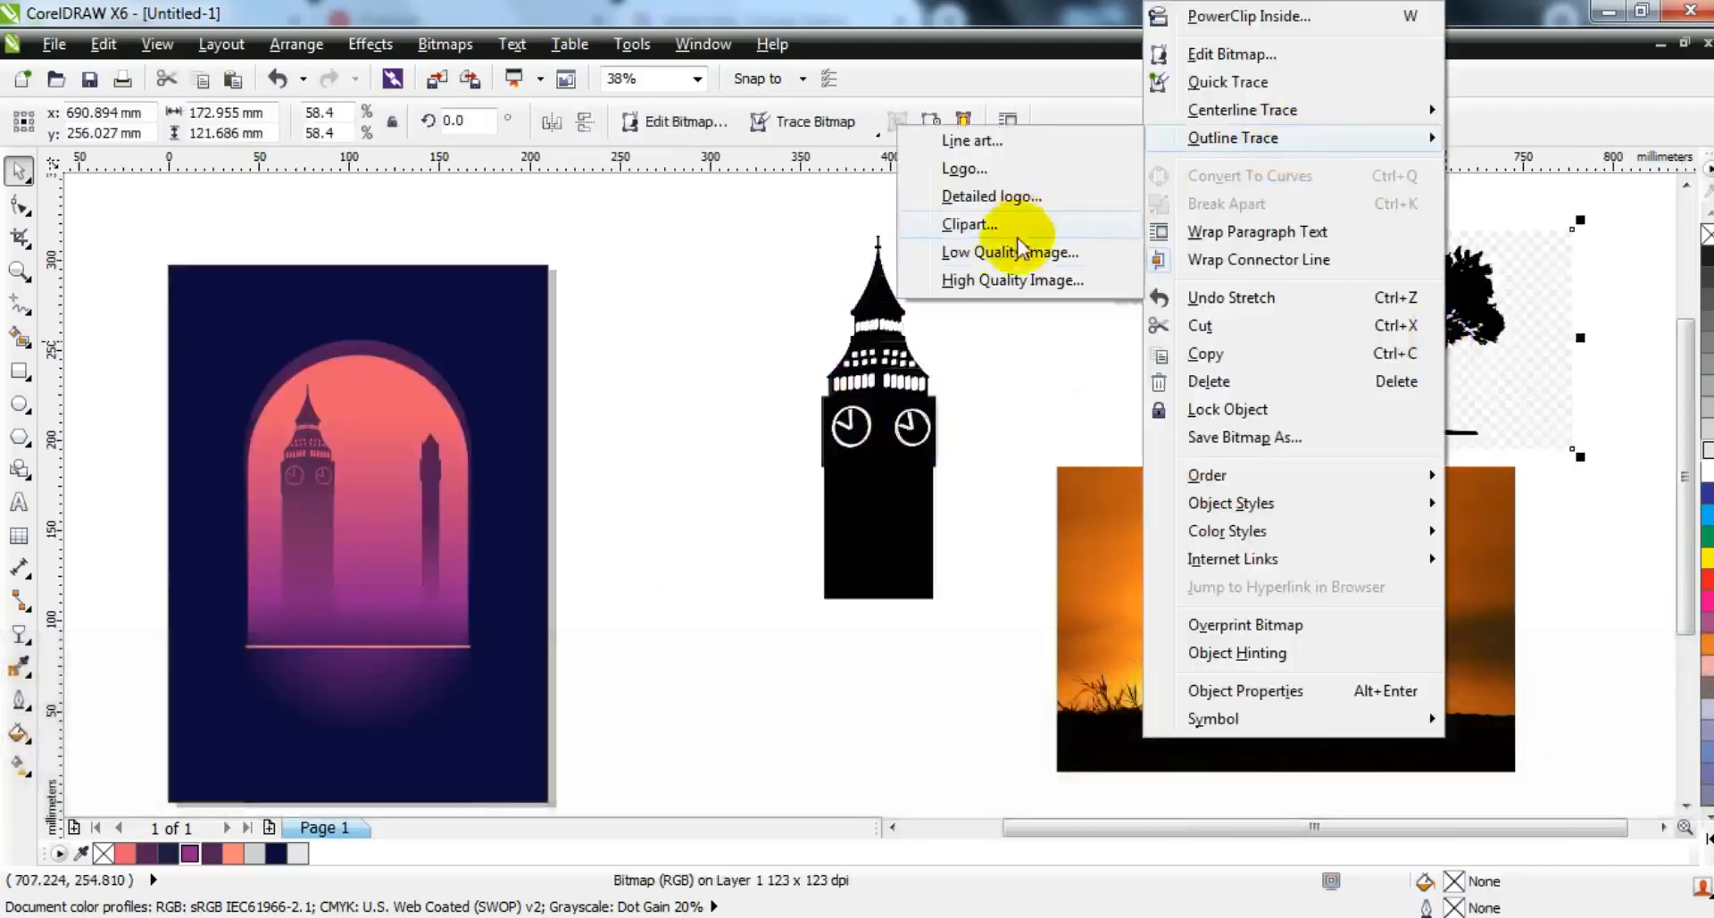
pyautogui.click(1021, 251)
pyautogui.click(1192, 874)
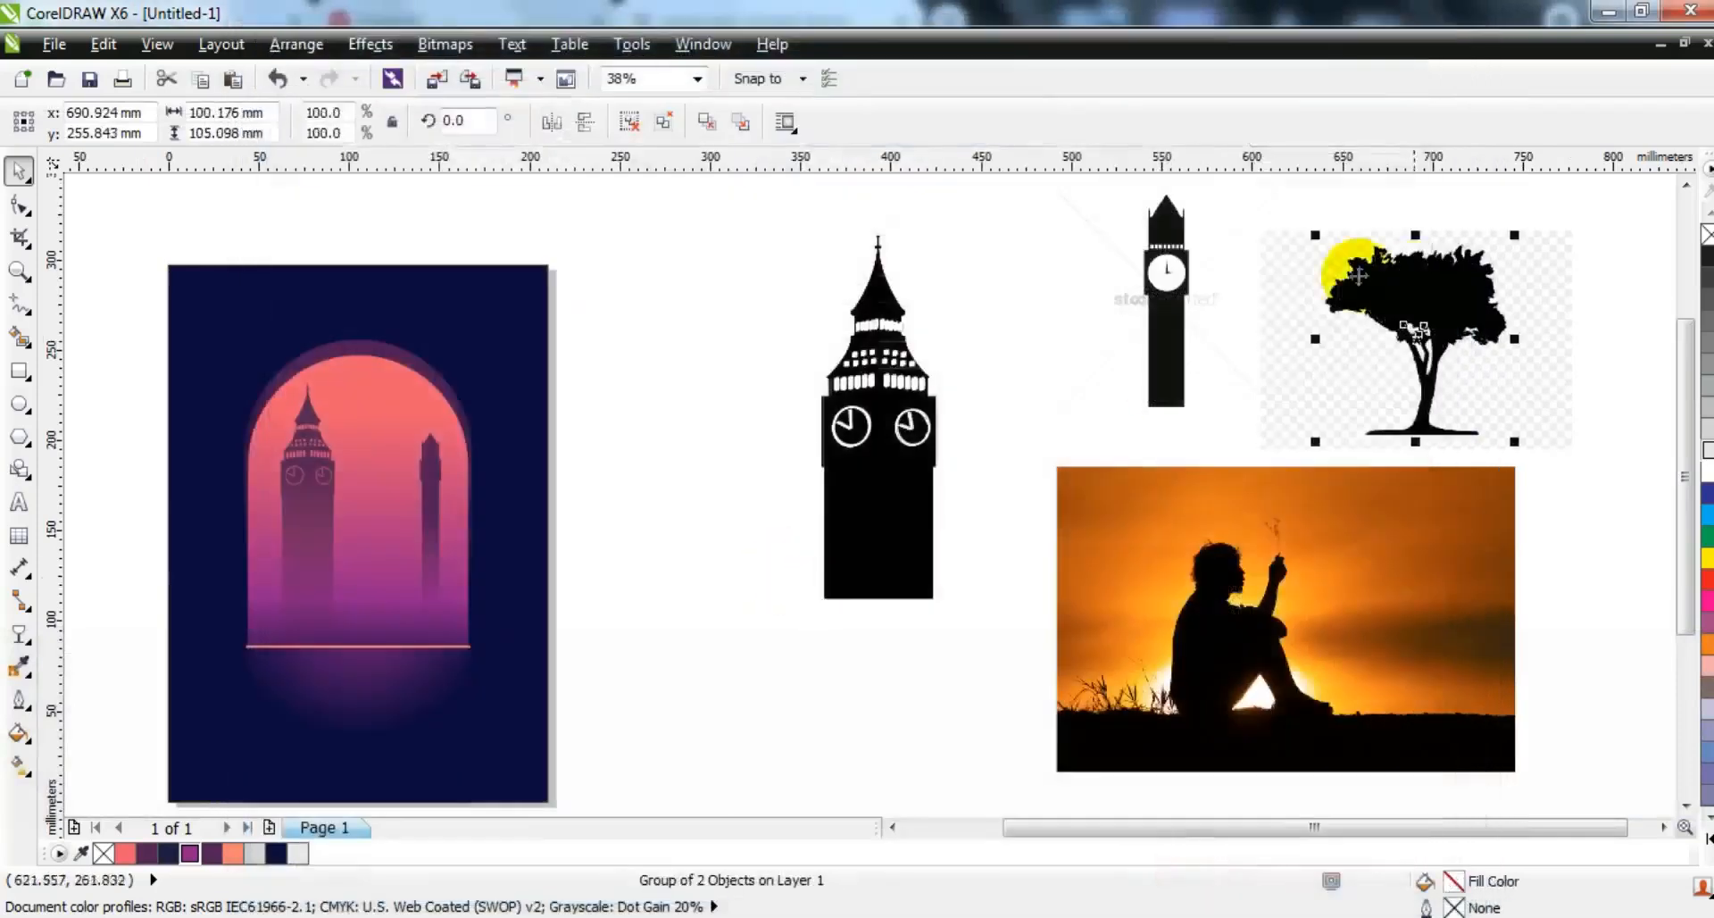
pyautogui.click(627, 125)
pyautogui.click(720, 371)
# - Place the traced tree in front of the arch's lower-left corner, filled with dark purple #501D56 and rotated to 345.4°
pyautogui.moveTo(1403, 304)
pyautogui.mouseDown()
pyautogui.moveTo(750, 643)
pyautogui.moveTo(266, 585)
pyautogui.mouseUp()
pyautogui.hotkey('shift', 'pageup')
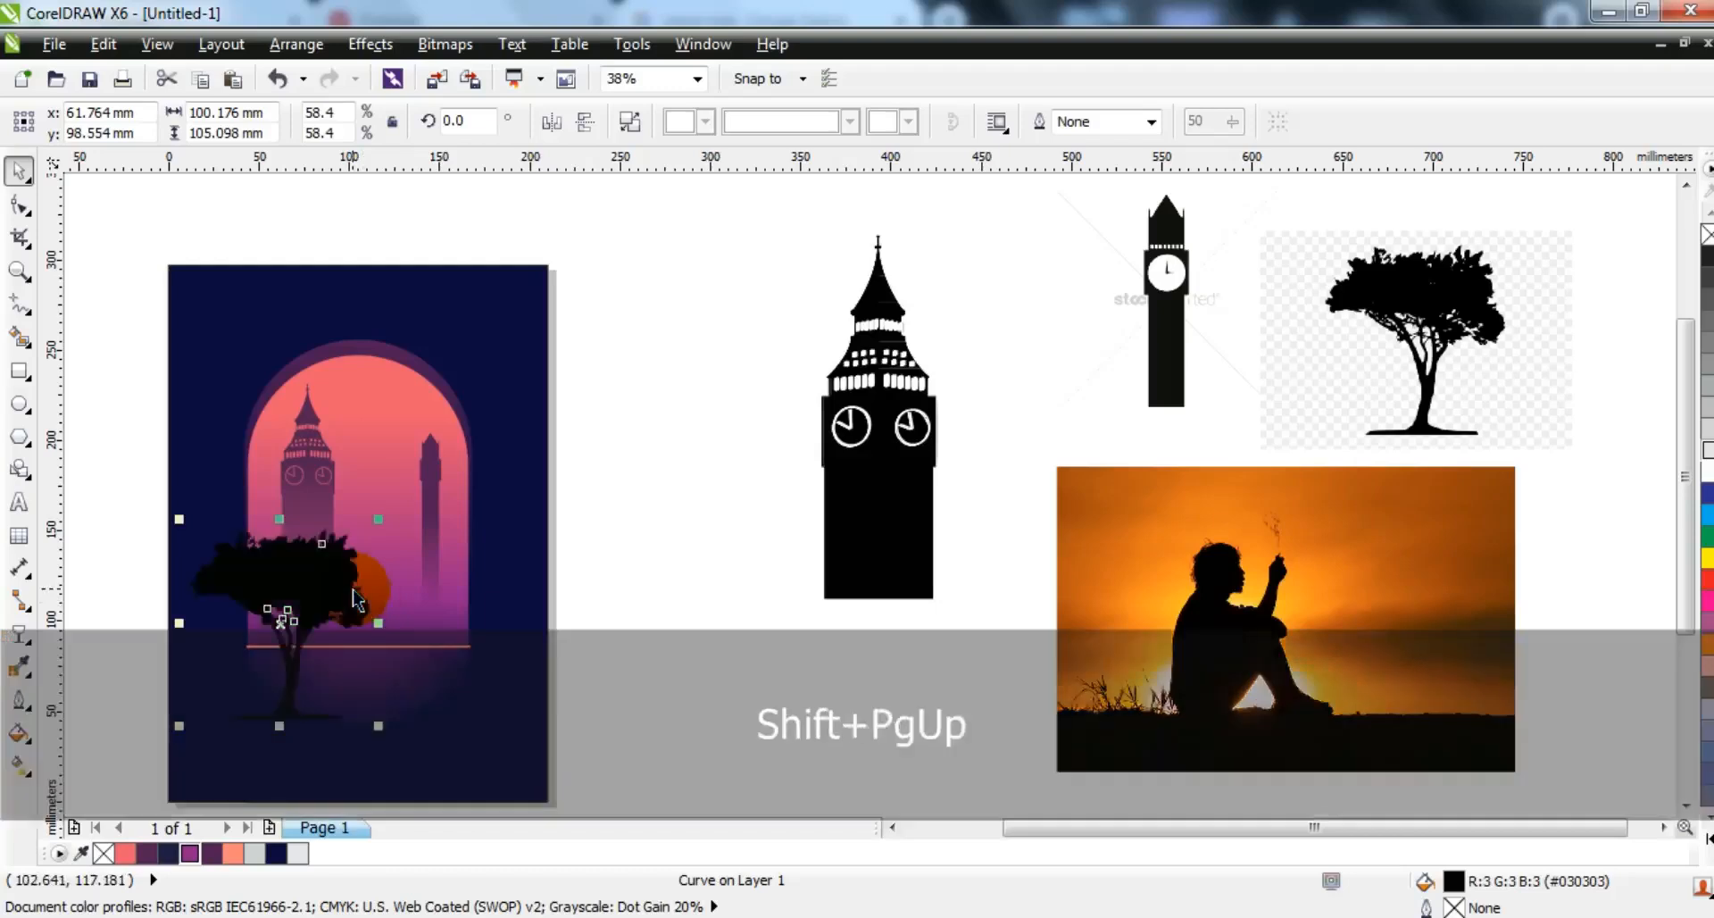
pyautogui.click(211, 852)
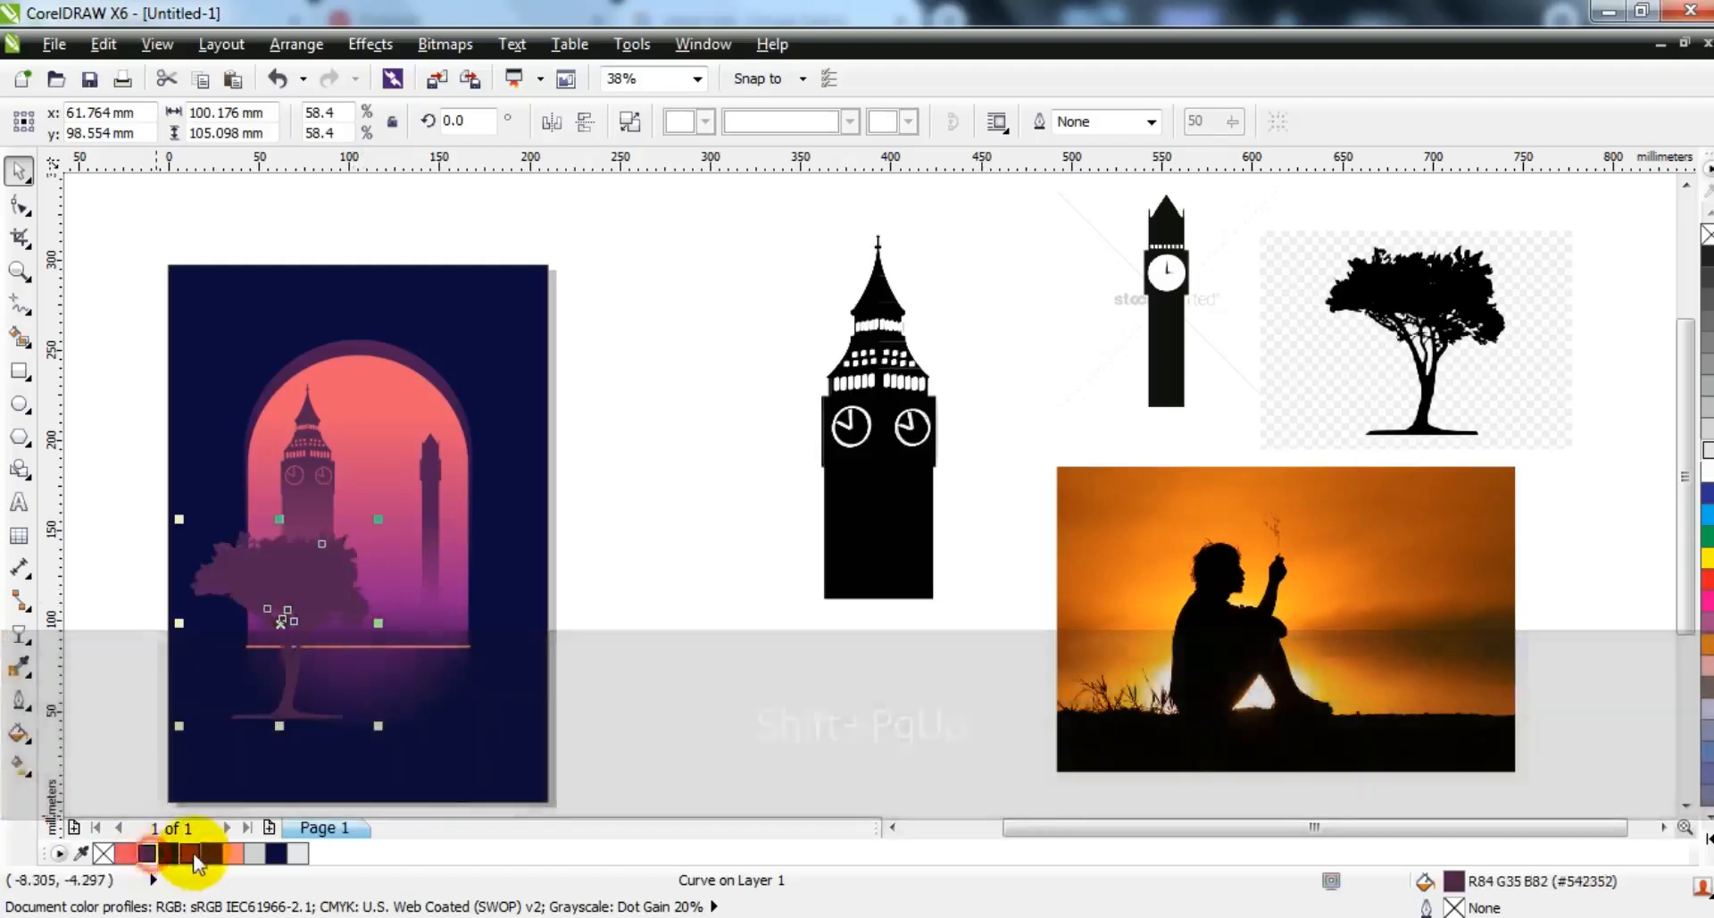
pyautogui.click(304, 601)
pyautogui.moveTo(378, 520); pyautogui.dragTo(304, 601)
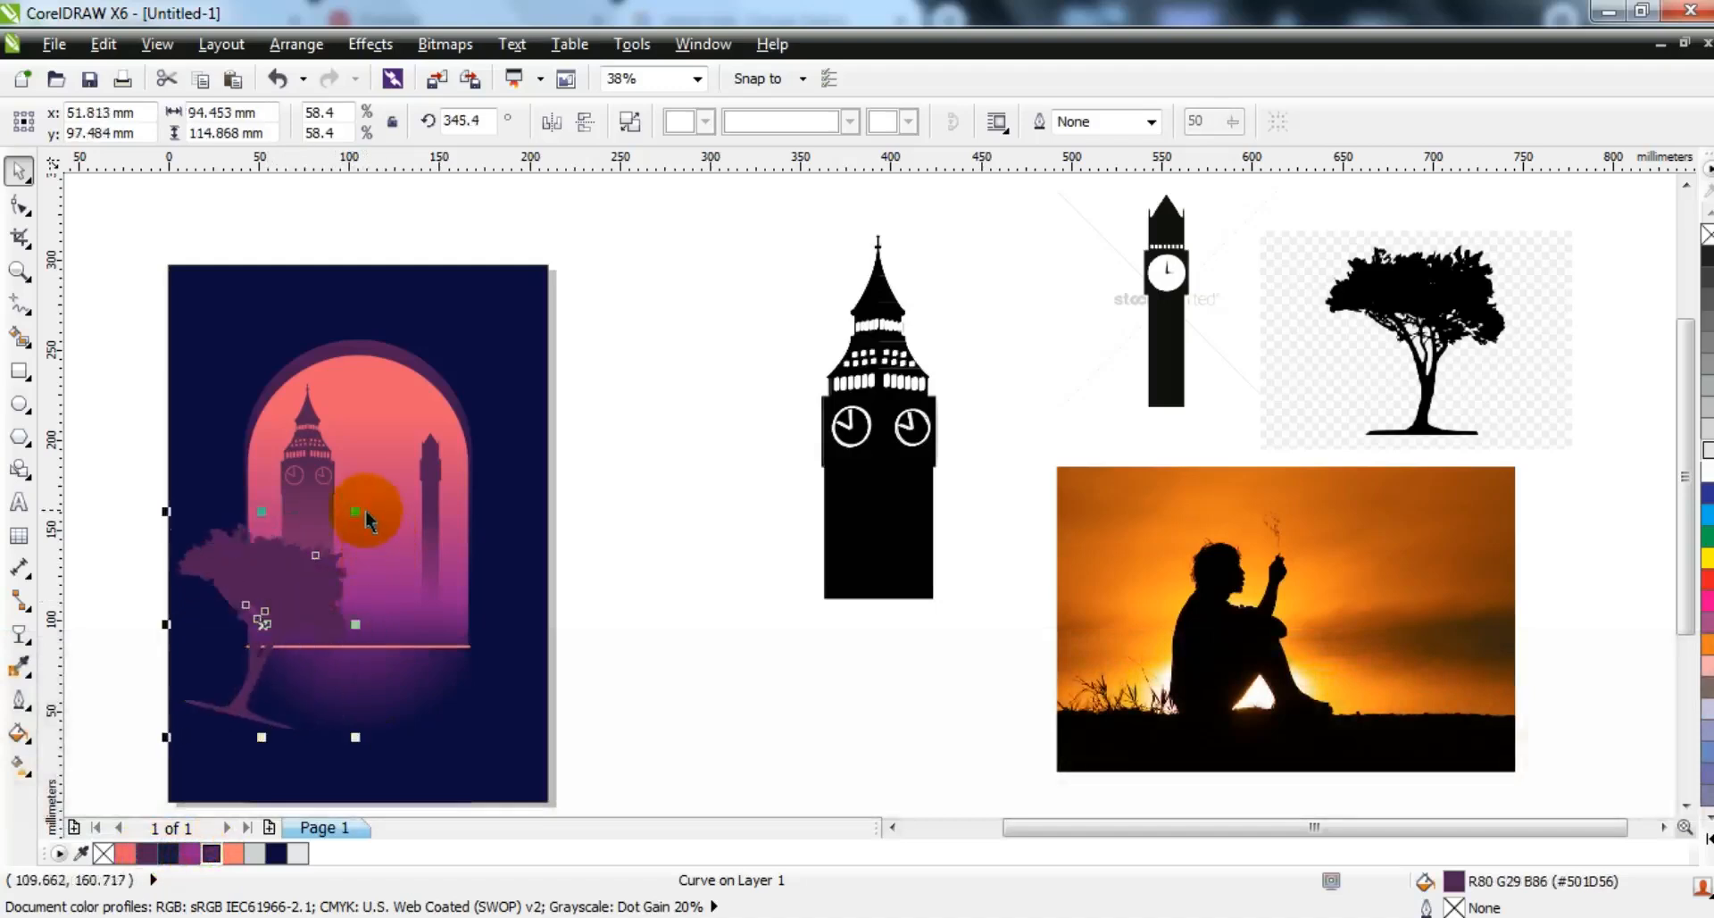
# - Place a smaller copy of the tree, scaled to 47.1% and mirrored horizontally, at the arch's lower-right edge
pyautogui.moveTo(357, 512); pyautogui.dragTo(494, 608)
pyautogui.moveTo(537, 537); pyautogui.dragTo(520, 560)
pyautogui.click(585, 121)
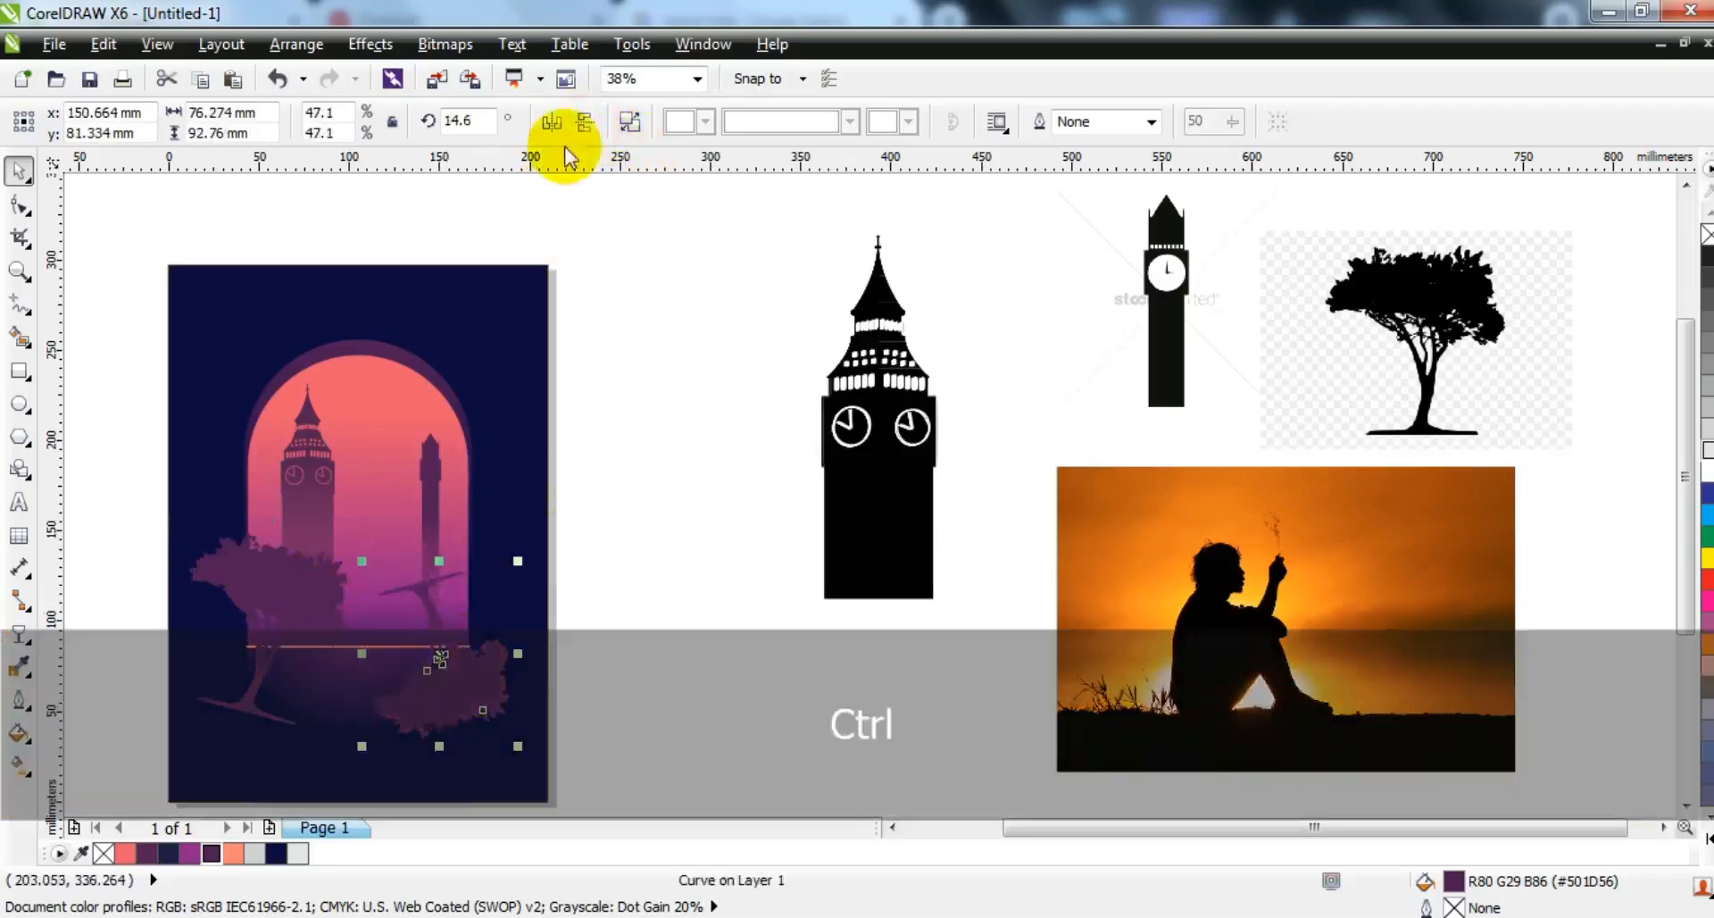
pyautogui.hotkey('ctrl', 'z')
pyautogui.click(553, 122)
pyautogui.moveTo(486, 590); pyautogui.dragTo(533, 532)
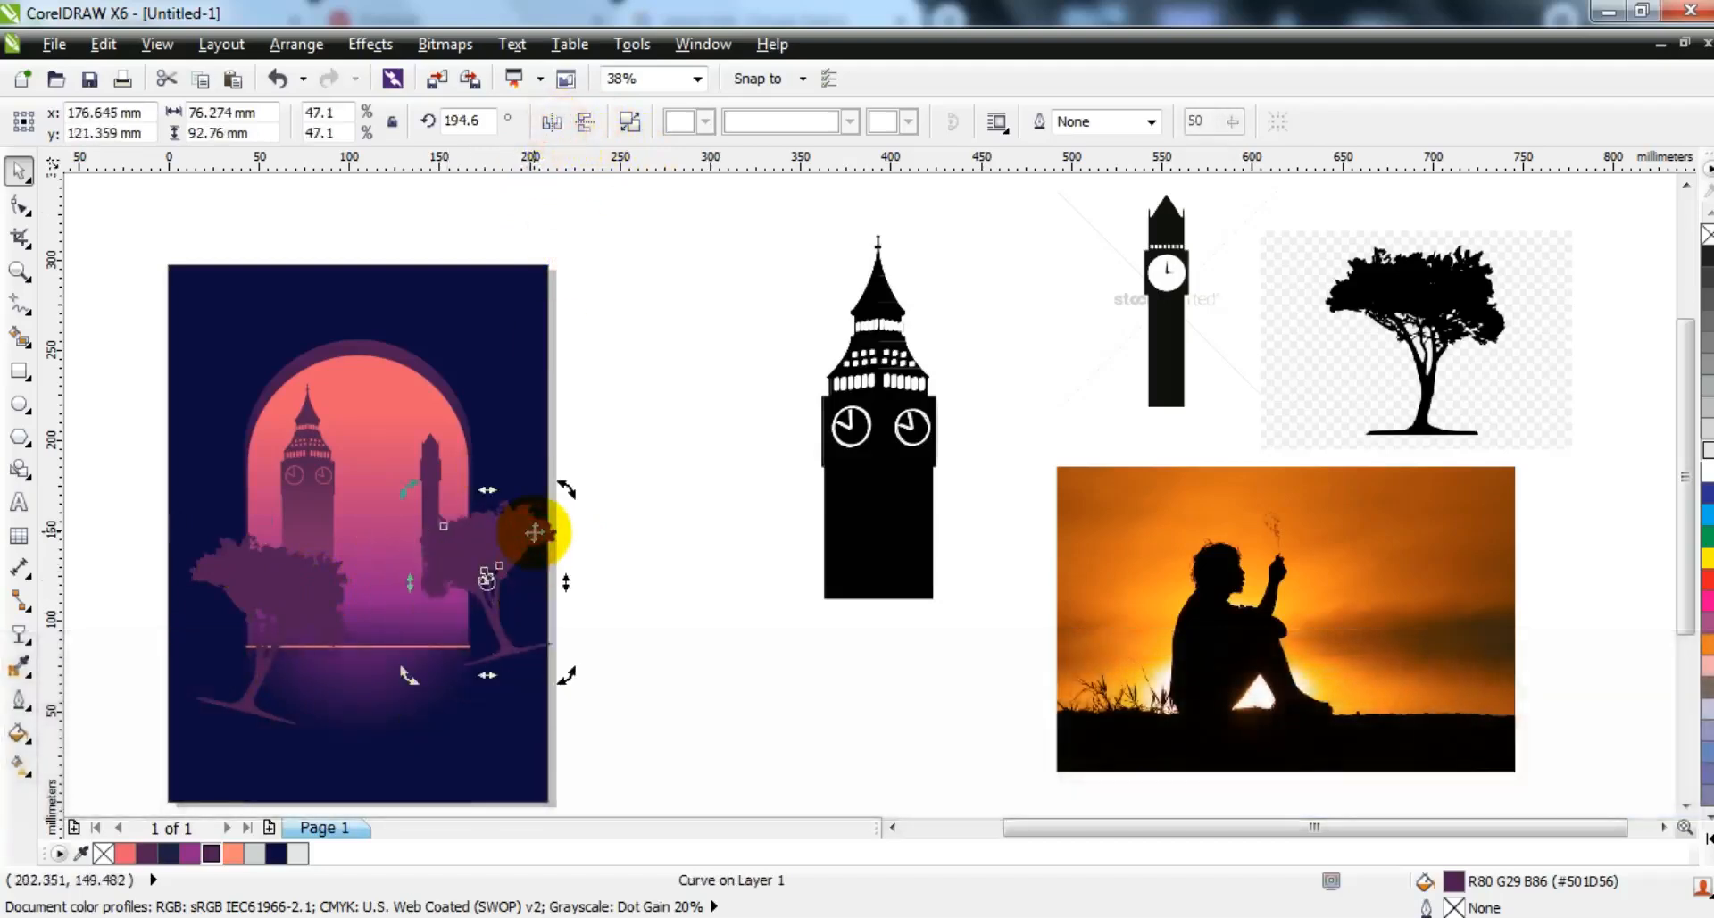
# - PowerClip both purple trees inside the inner sunset-gradient arch
pyautogui.keyDown('shift'); pyautogui.click(286, 572); pyautogui.keyUp('shift')
pyautogui.rightClick(496, 541)
pyautogui.click(601, 15)
pyautogui.click(382, 371)
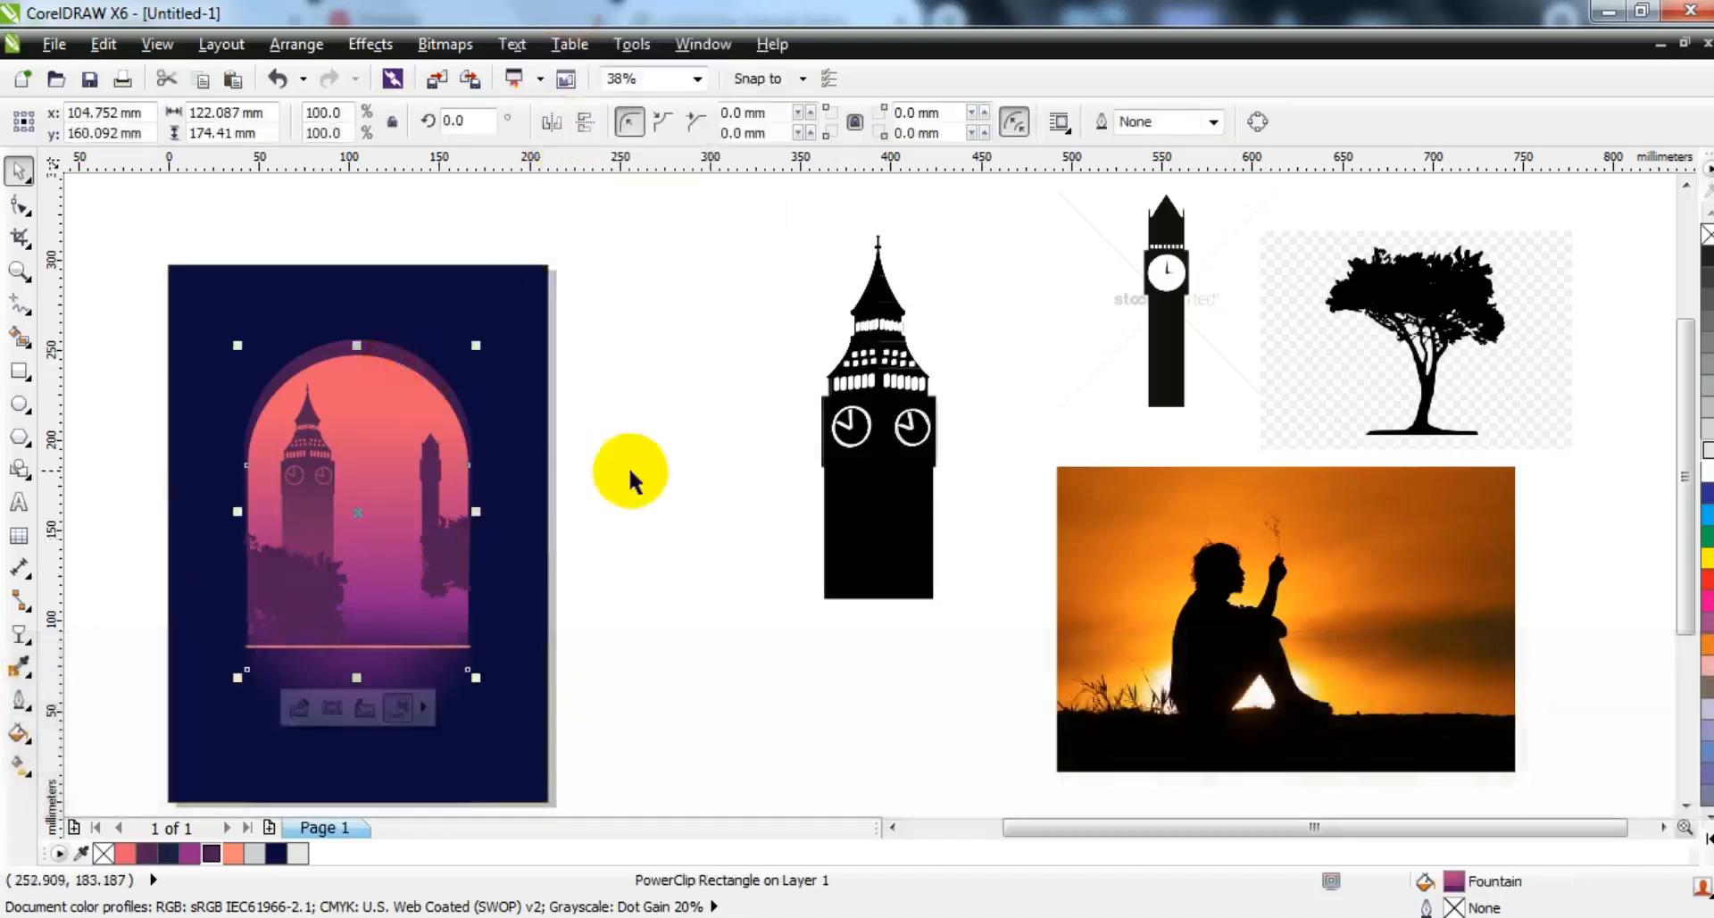
pyautogui.click(631, 472)
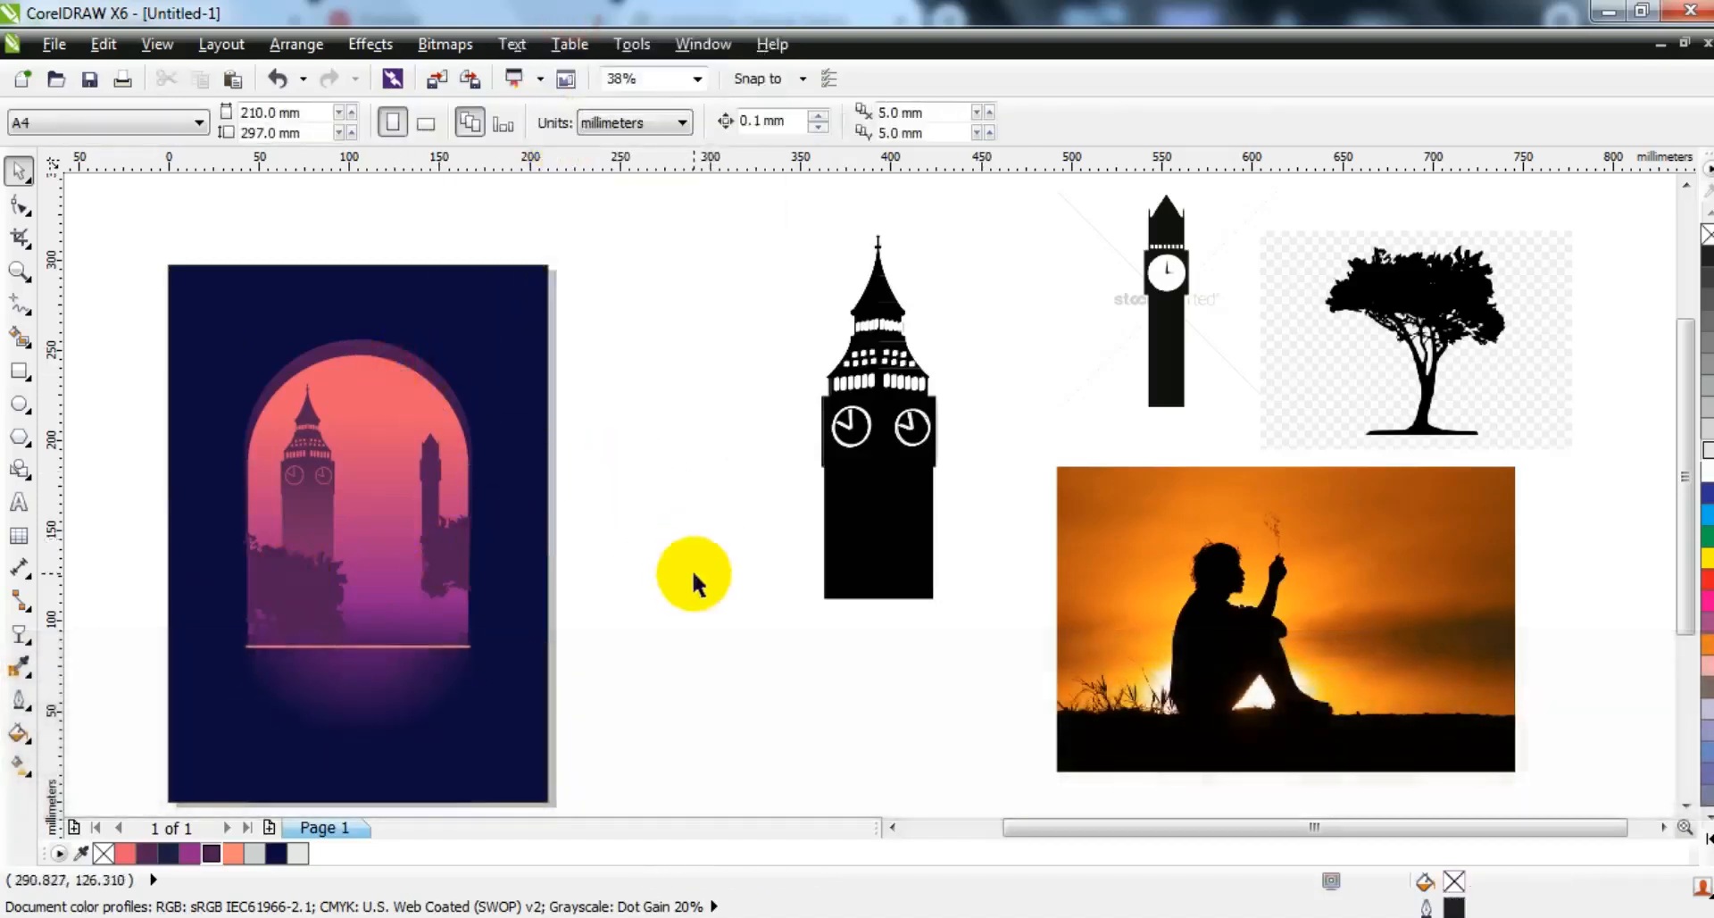
# - Convert the orange seated-figure photo to an 8-bit grayscale bitmap at 300 dpi
pyautogui.click(1207, 655)
pyautogui.rightClick(1206, 652)
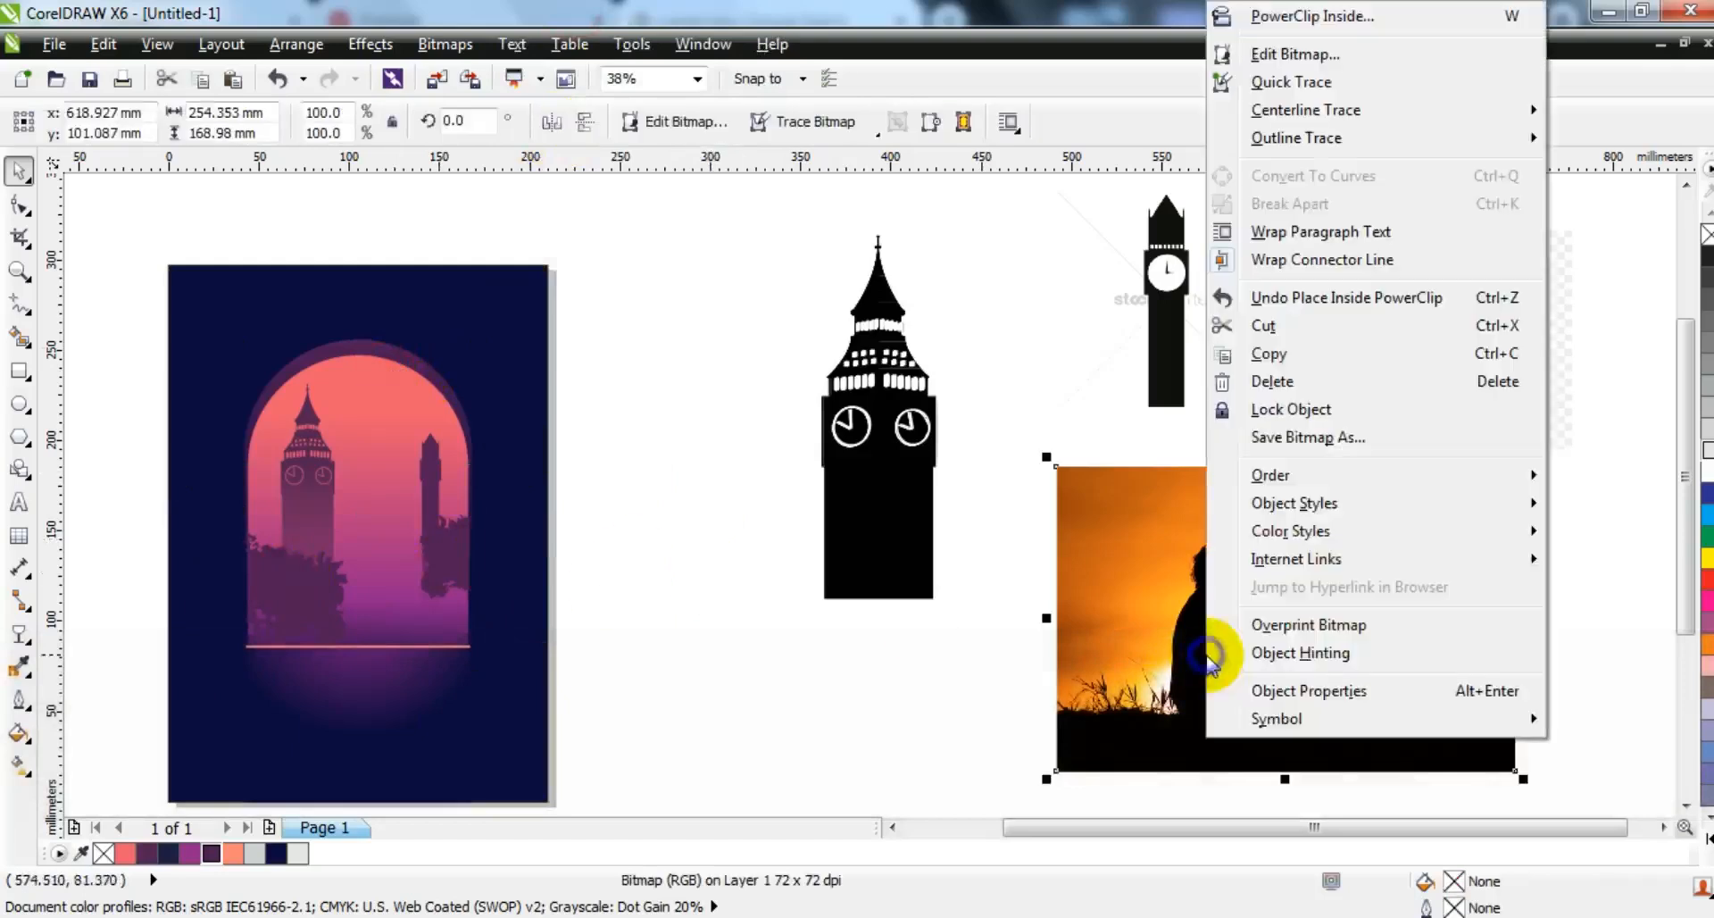
pyautogui.hotkey('shift', 'F2')
pyautogui.click(438, 44)
pyautogui.click(482, 71)
pyautogui.click(1250, 379)
pyautogui.click(1232, 432)
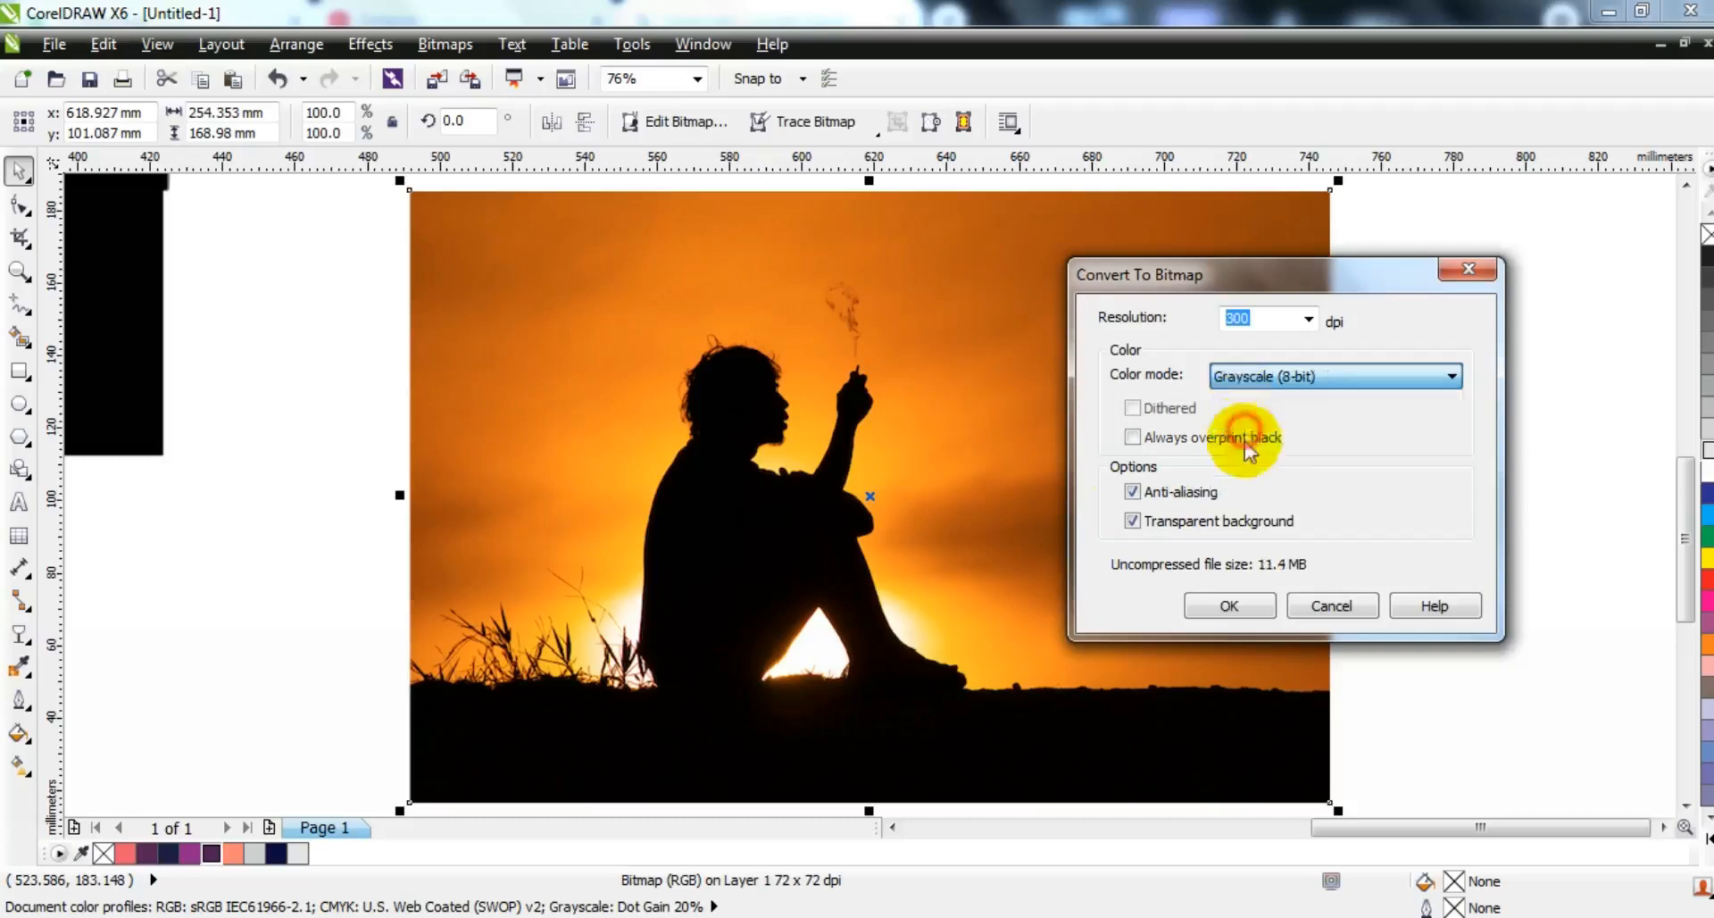
pyautogui.click(1229, 606)
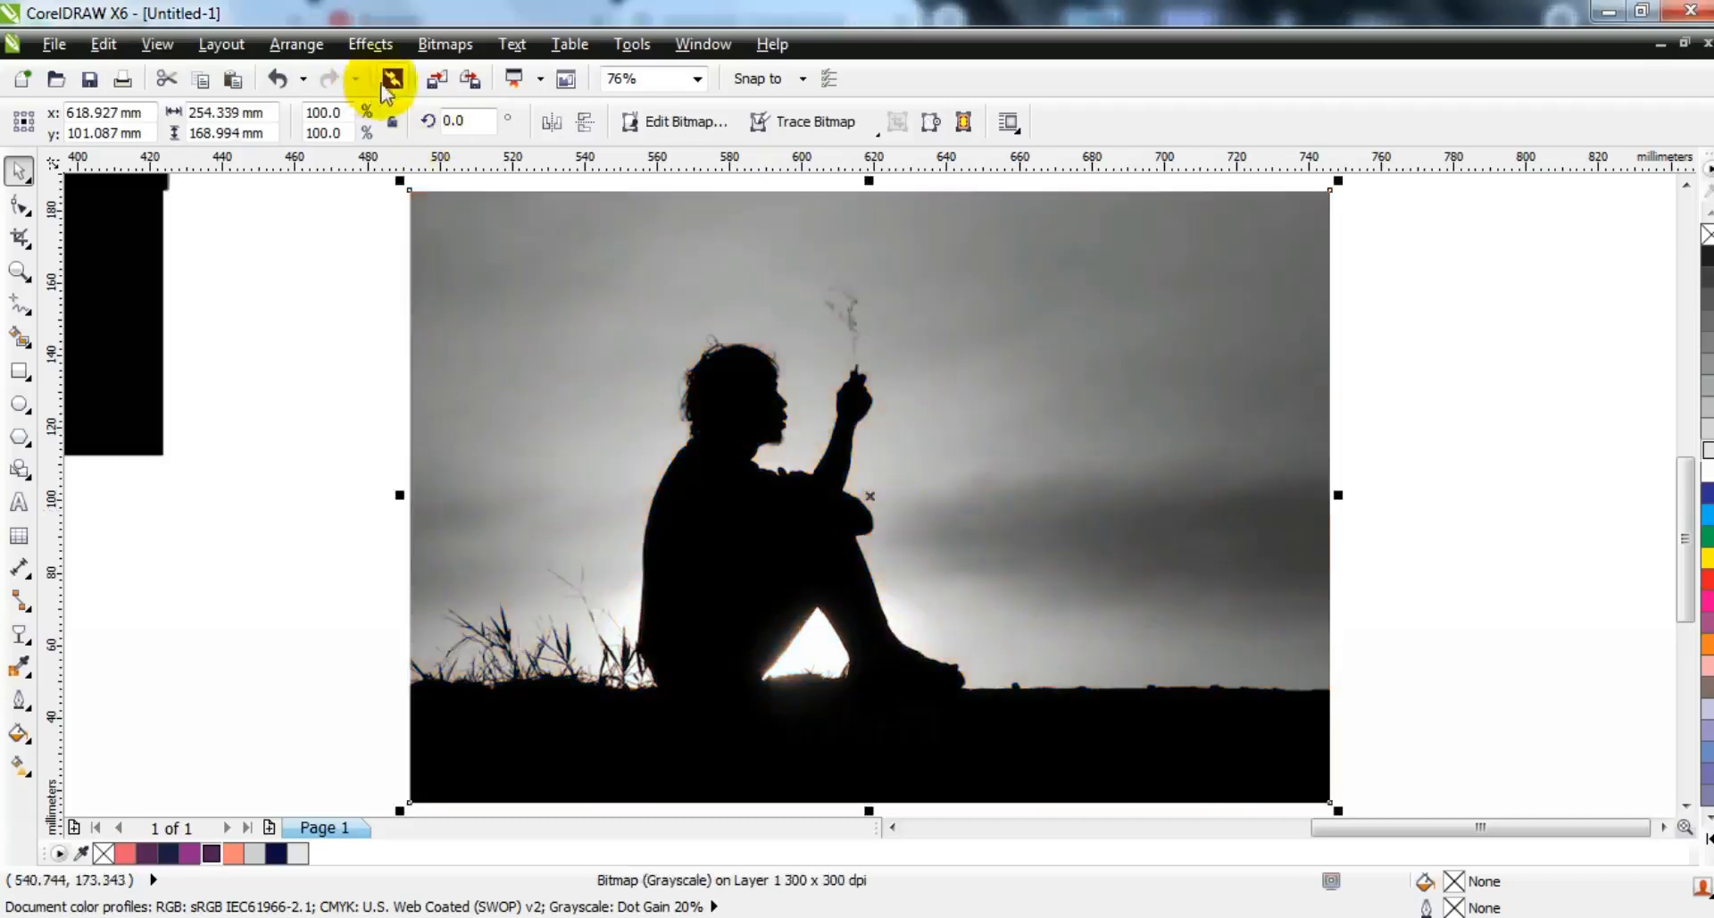
# - Raise the grayscale photo's brightness to 51, leaving contrast and intensity at 0
pyautogui.click(370, 44)
pyautogui.moveTo(402, 74)
pyautogui.click(625, 194)
pyautogui.moveTo(887, 410); pyautogui.dragTo(962, 413)
pyautogui.moveTo(913, 357); pyautogui.dragTo(1265, 347)
pyautogui.click(1027, 556)
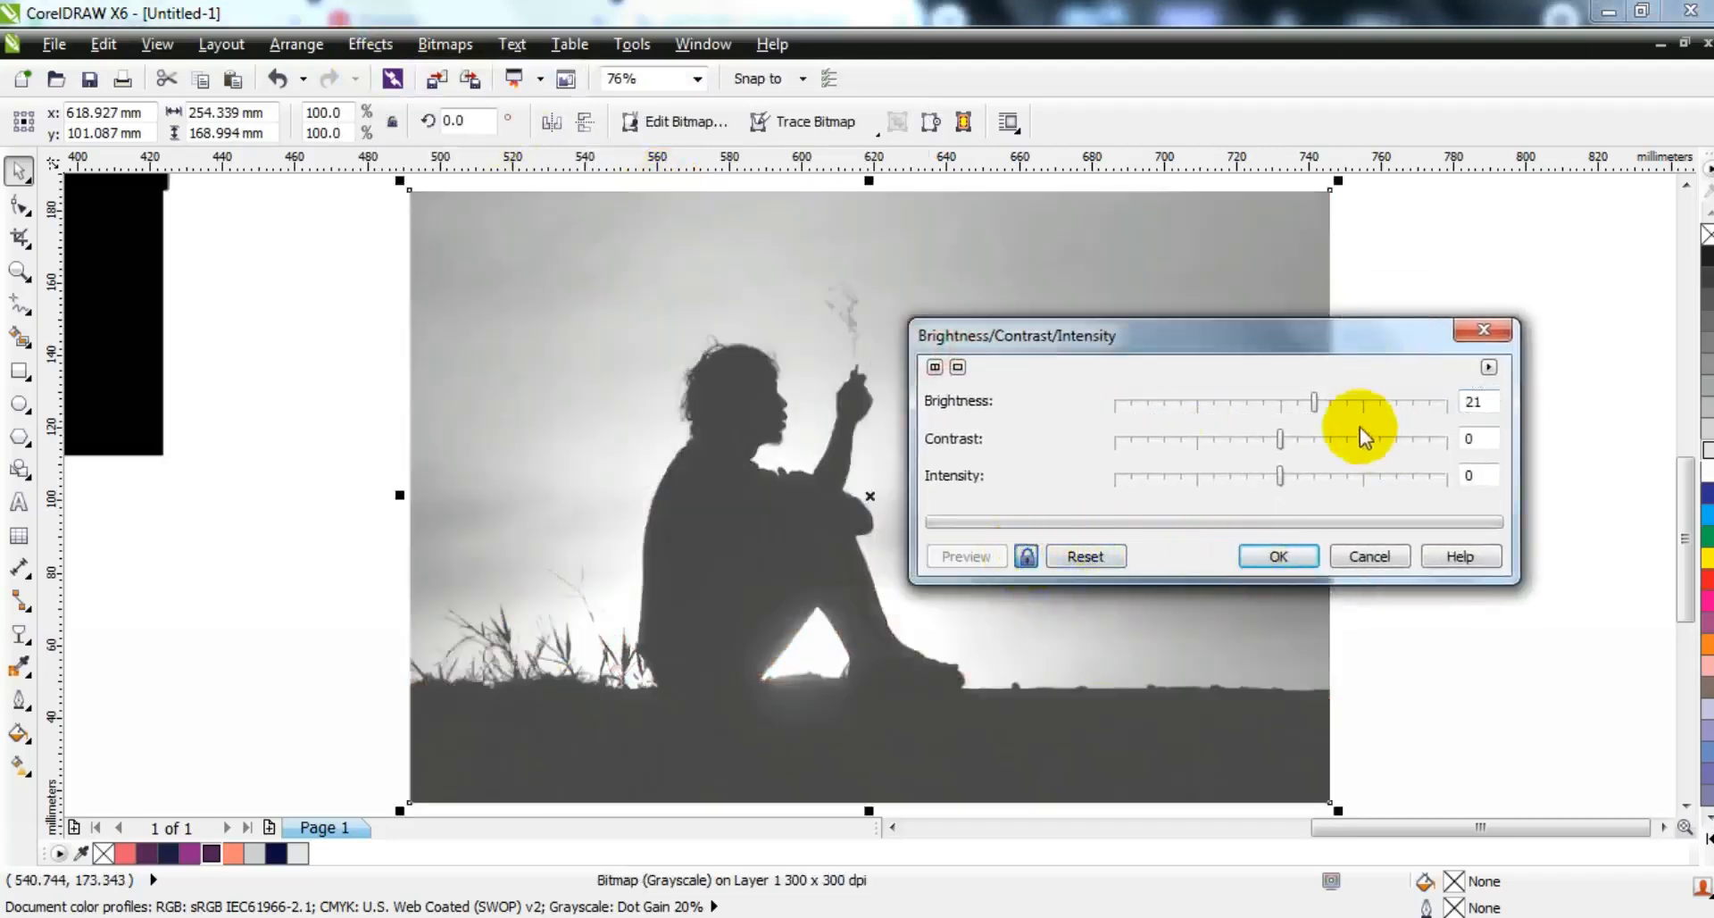
pyautogui.click(1337, 401)
pyautogui.click(1277, 467)
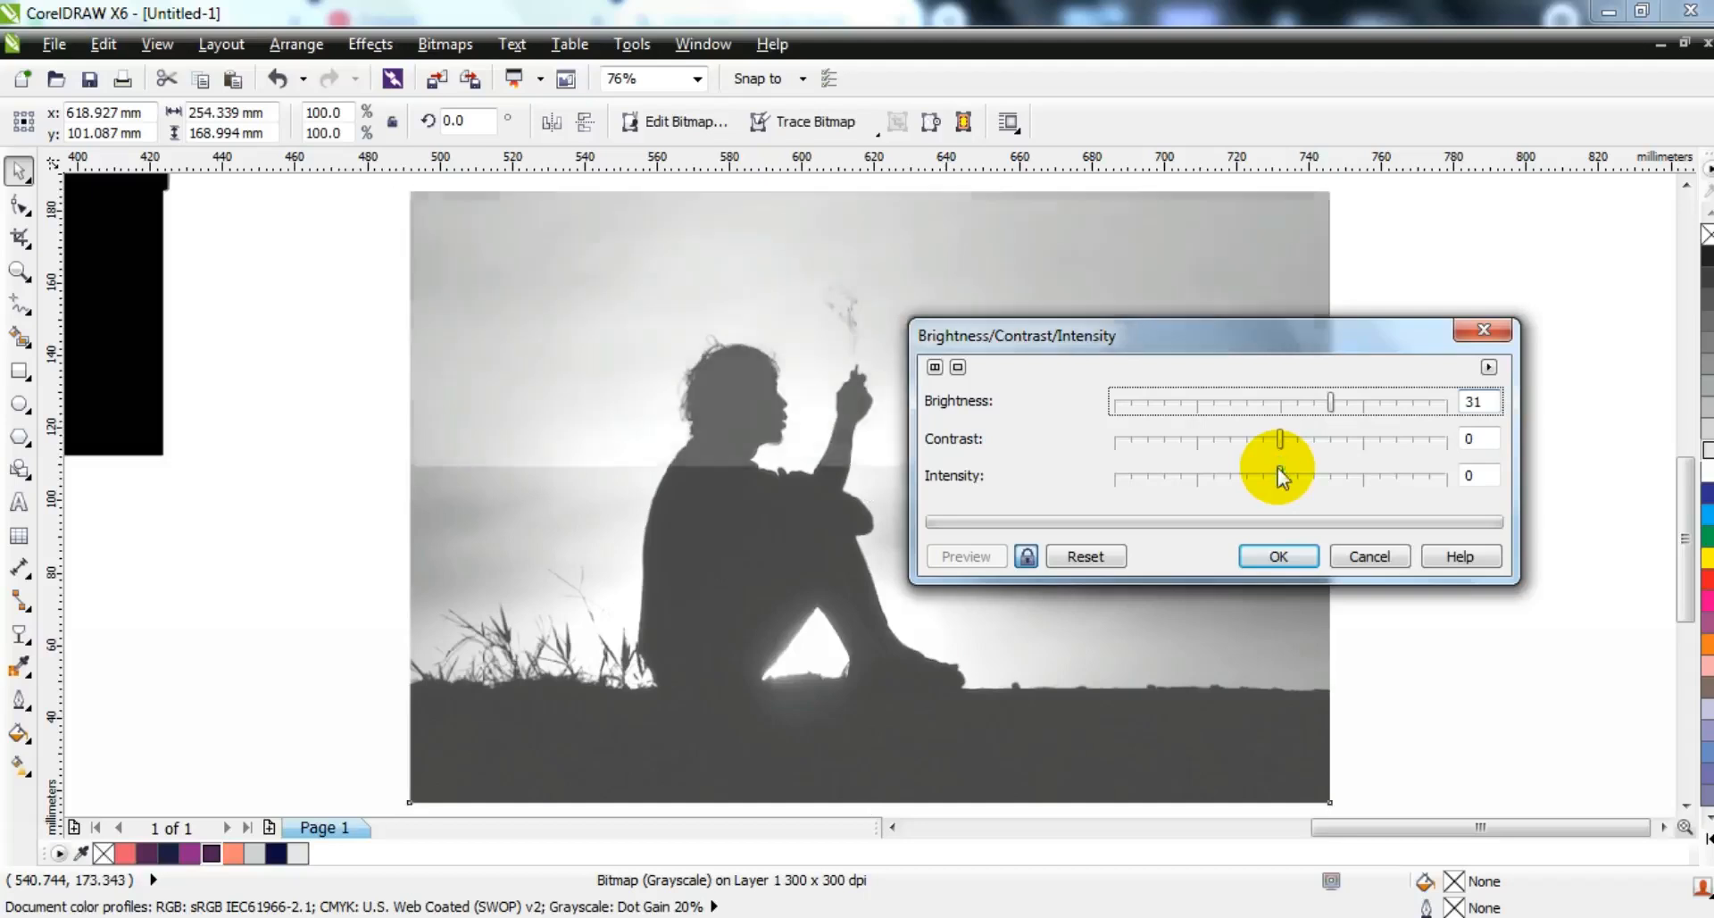
pyautogui.click(1366, 404)
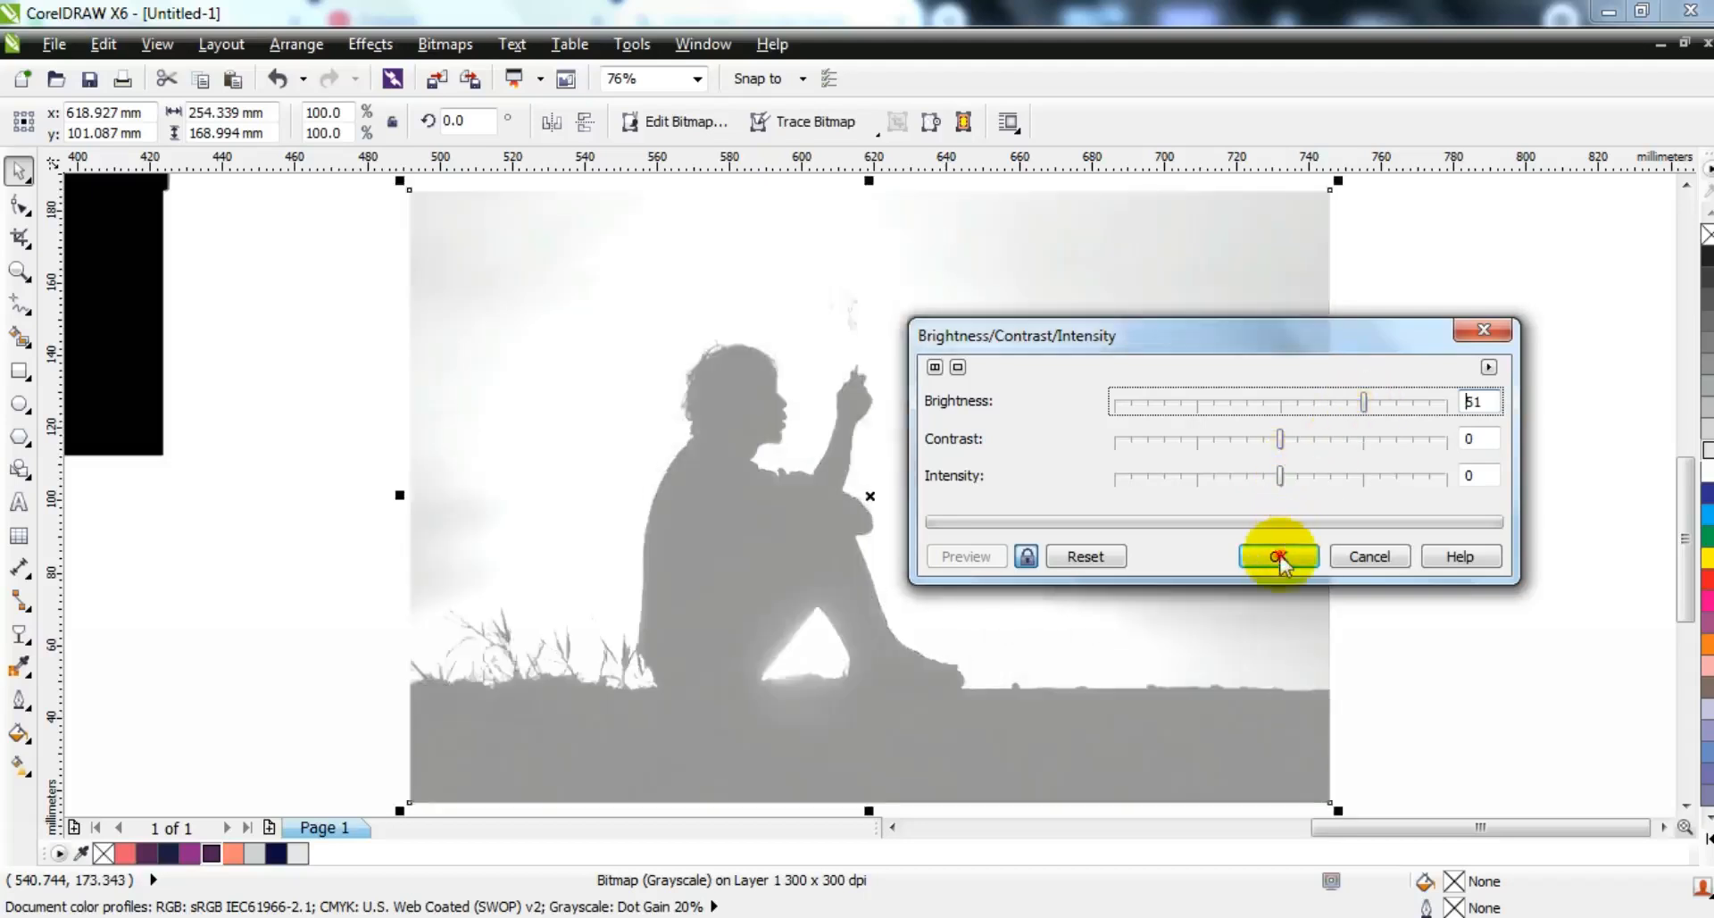
pyautogui.click(1279, 558)
# - Apply a gamma adjustment of 0.13 to the grayscale photo
pyautogui.click(371, 43)
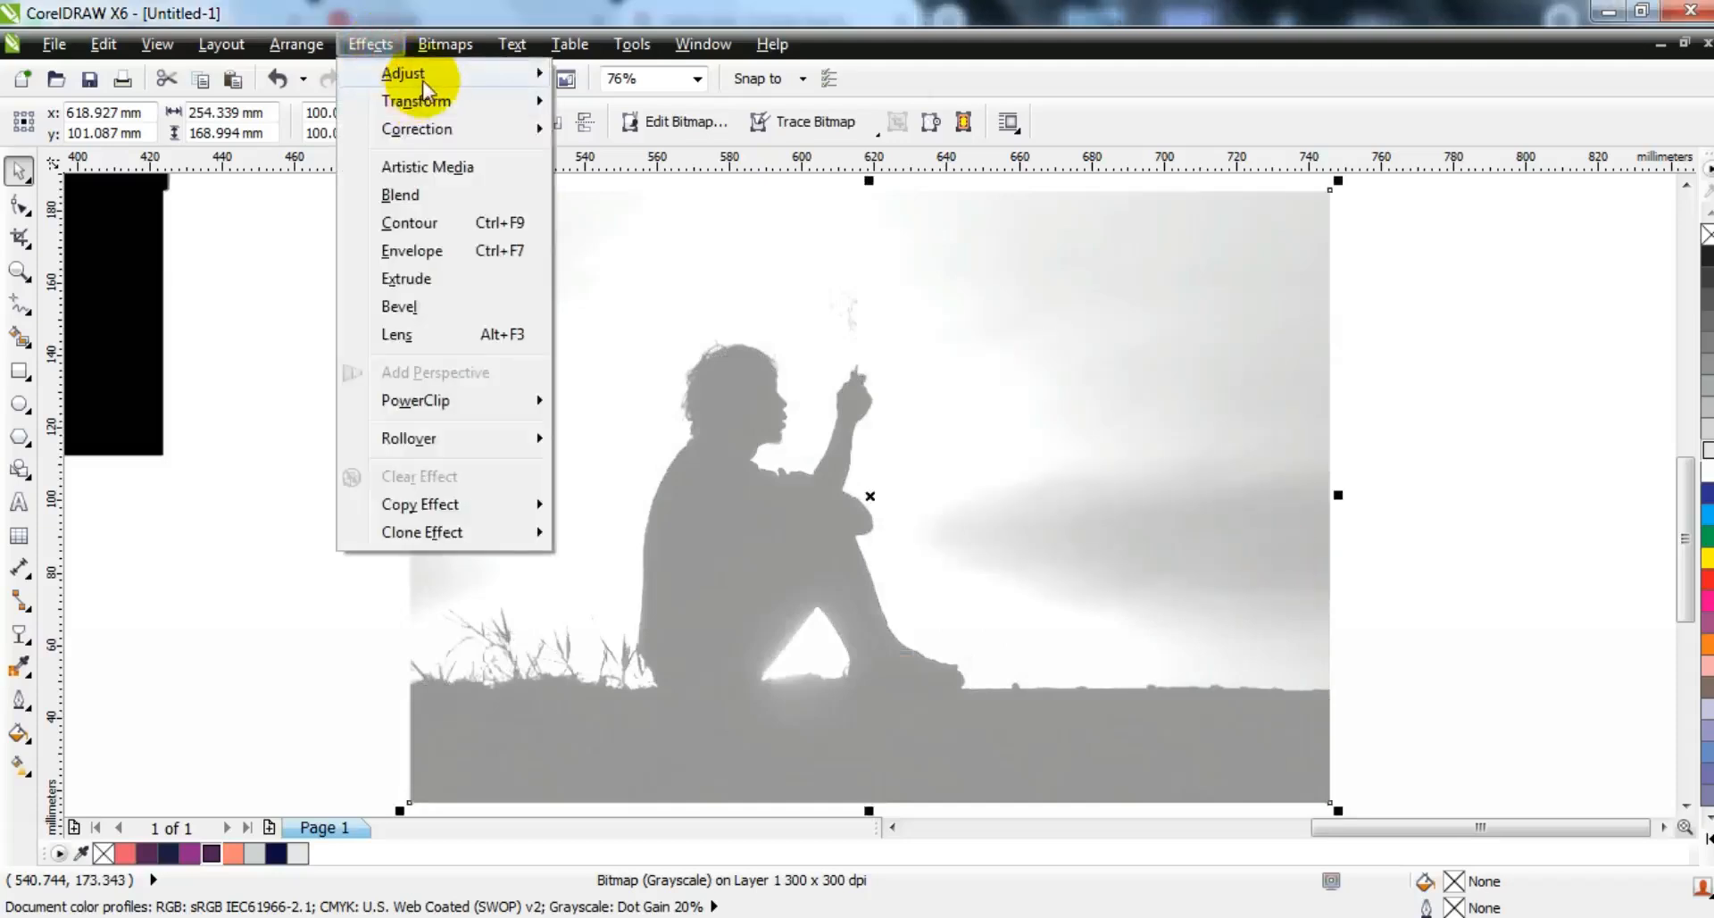
pyautogui.moveTo(424, 89)
pyautogui.click(643, 226)
pyautogui.click(693, 447)
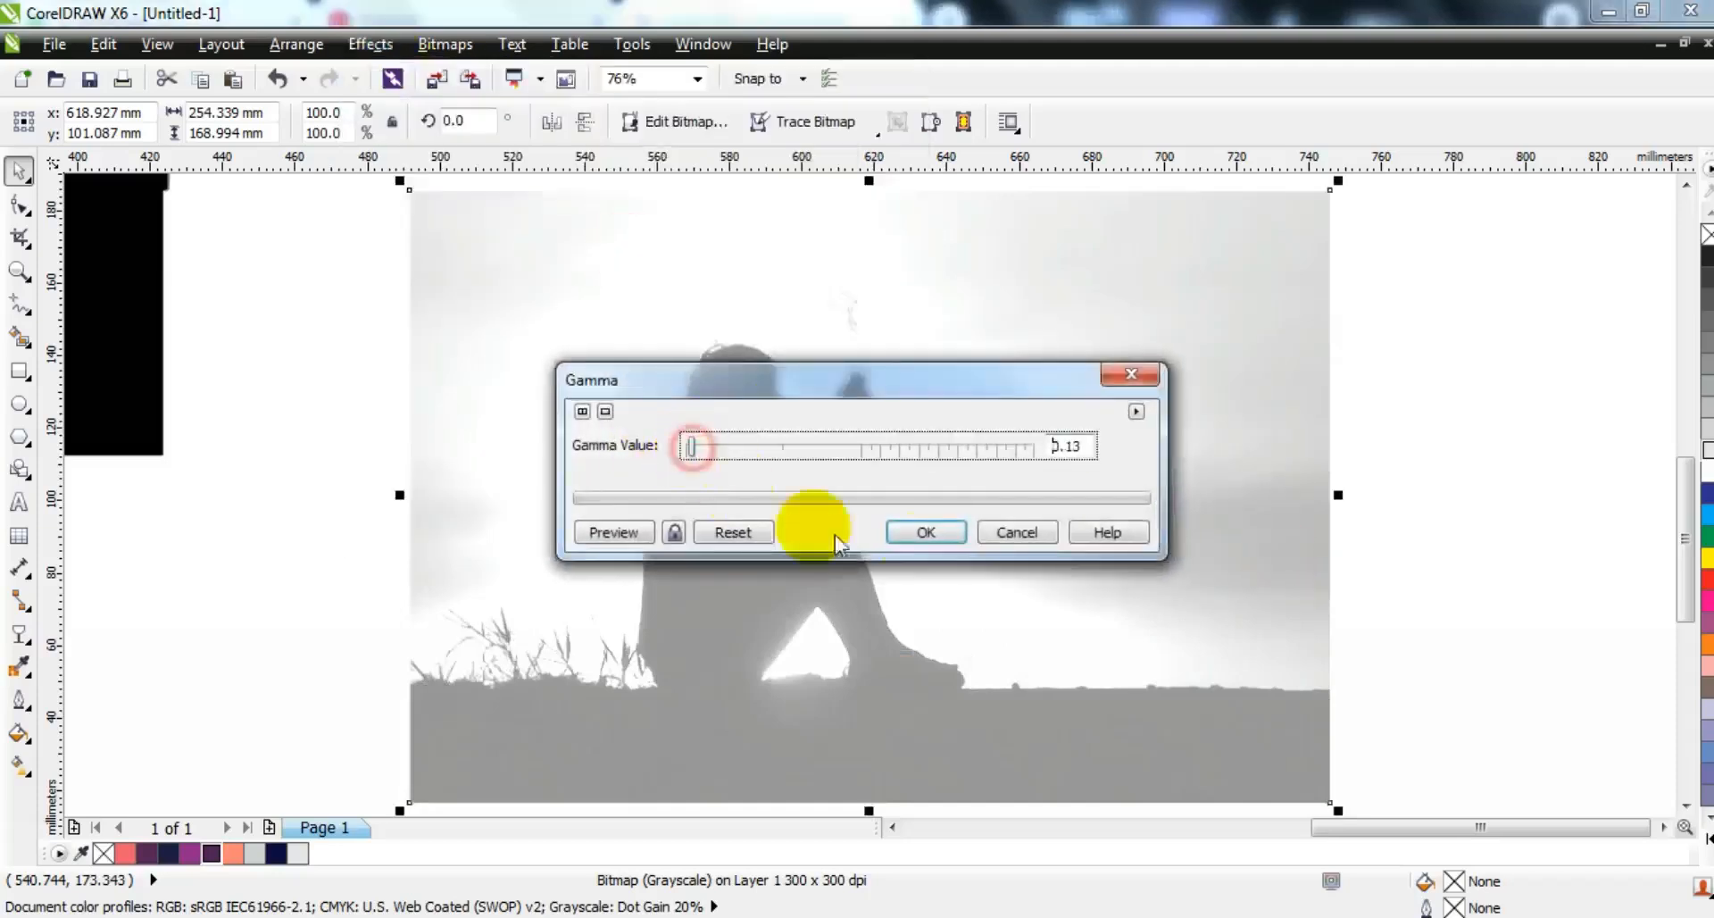
pyautogui.click(926, 532)
# - Outline-trace the seated-figure photo with the Low Quality Image preset, reducing the bitmap for tracing
pyautogui.rightClick(794, 498)
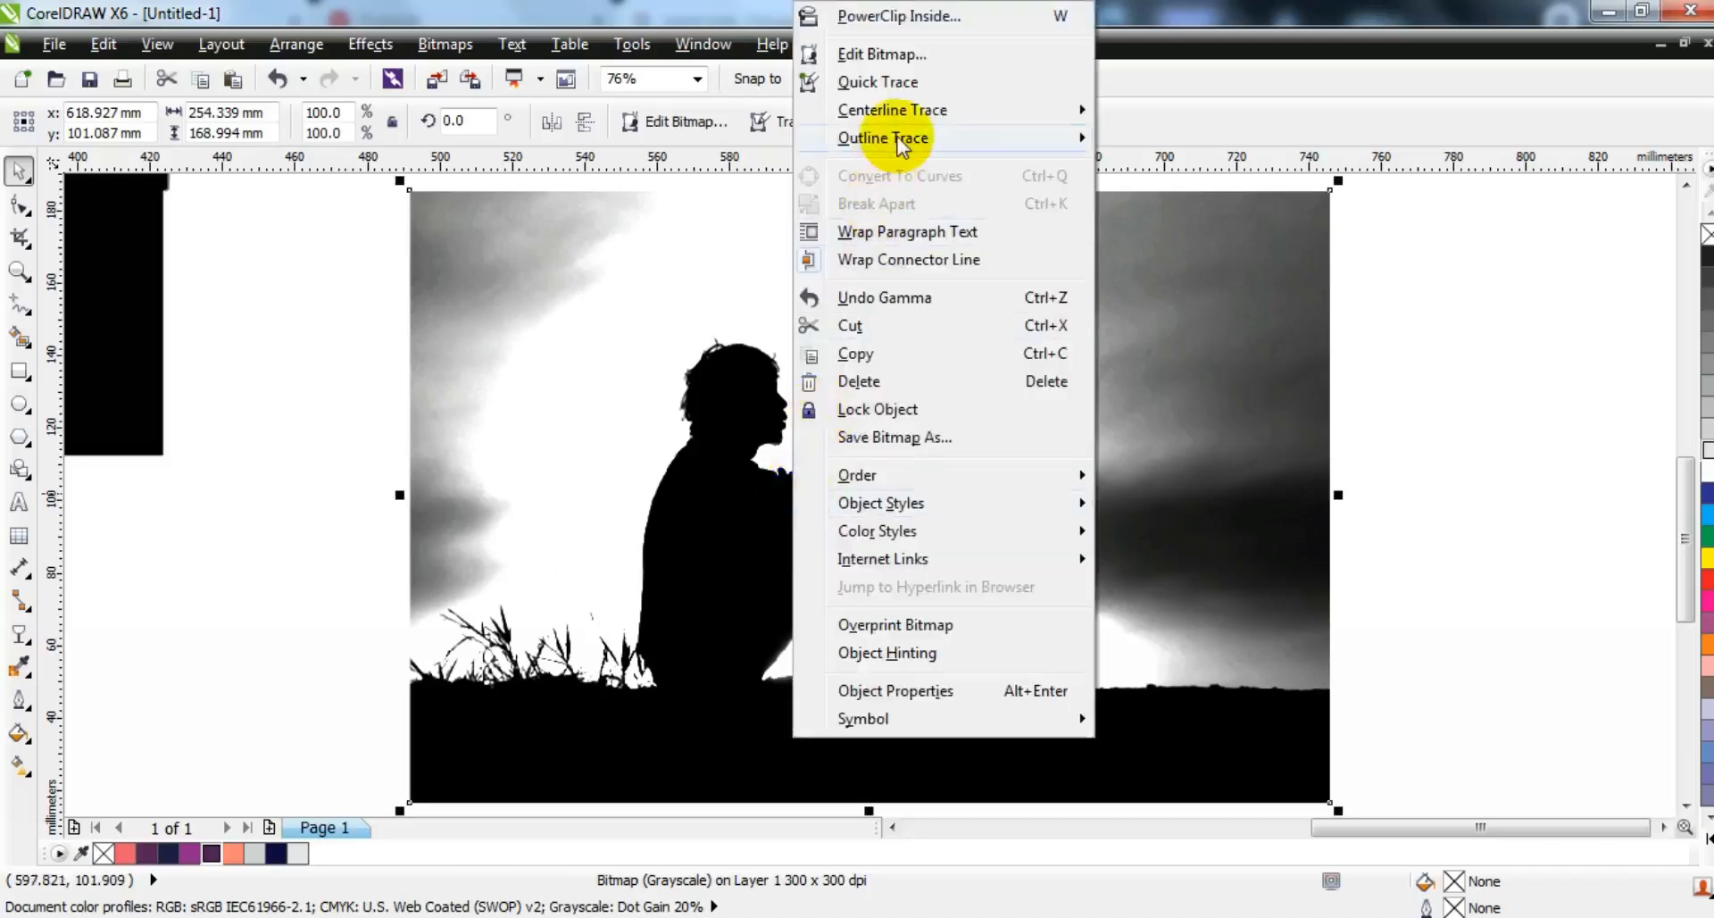
pyautogui.moveTo(1027, 141)
pyautogui.click(1193, 241)
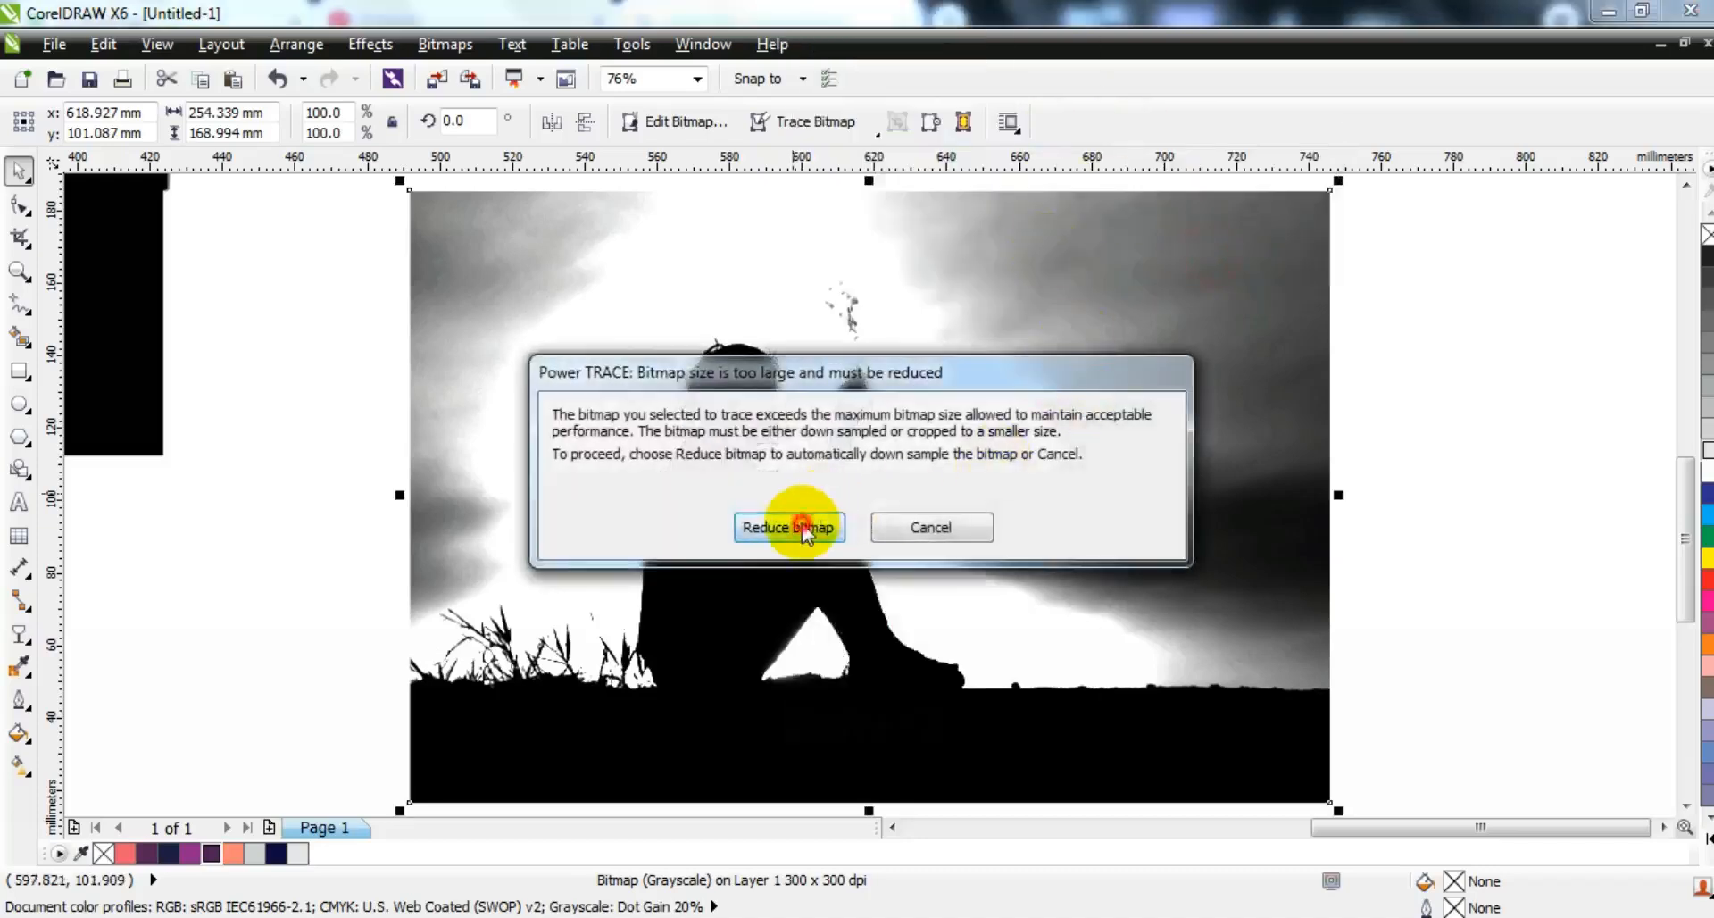
pyautogui.click(790, 527)
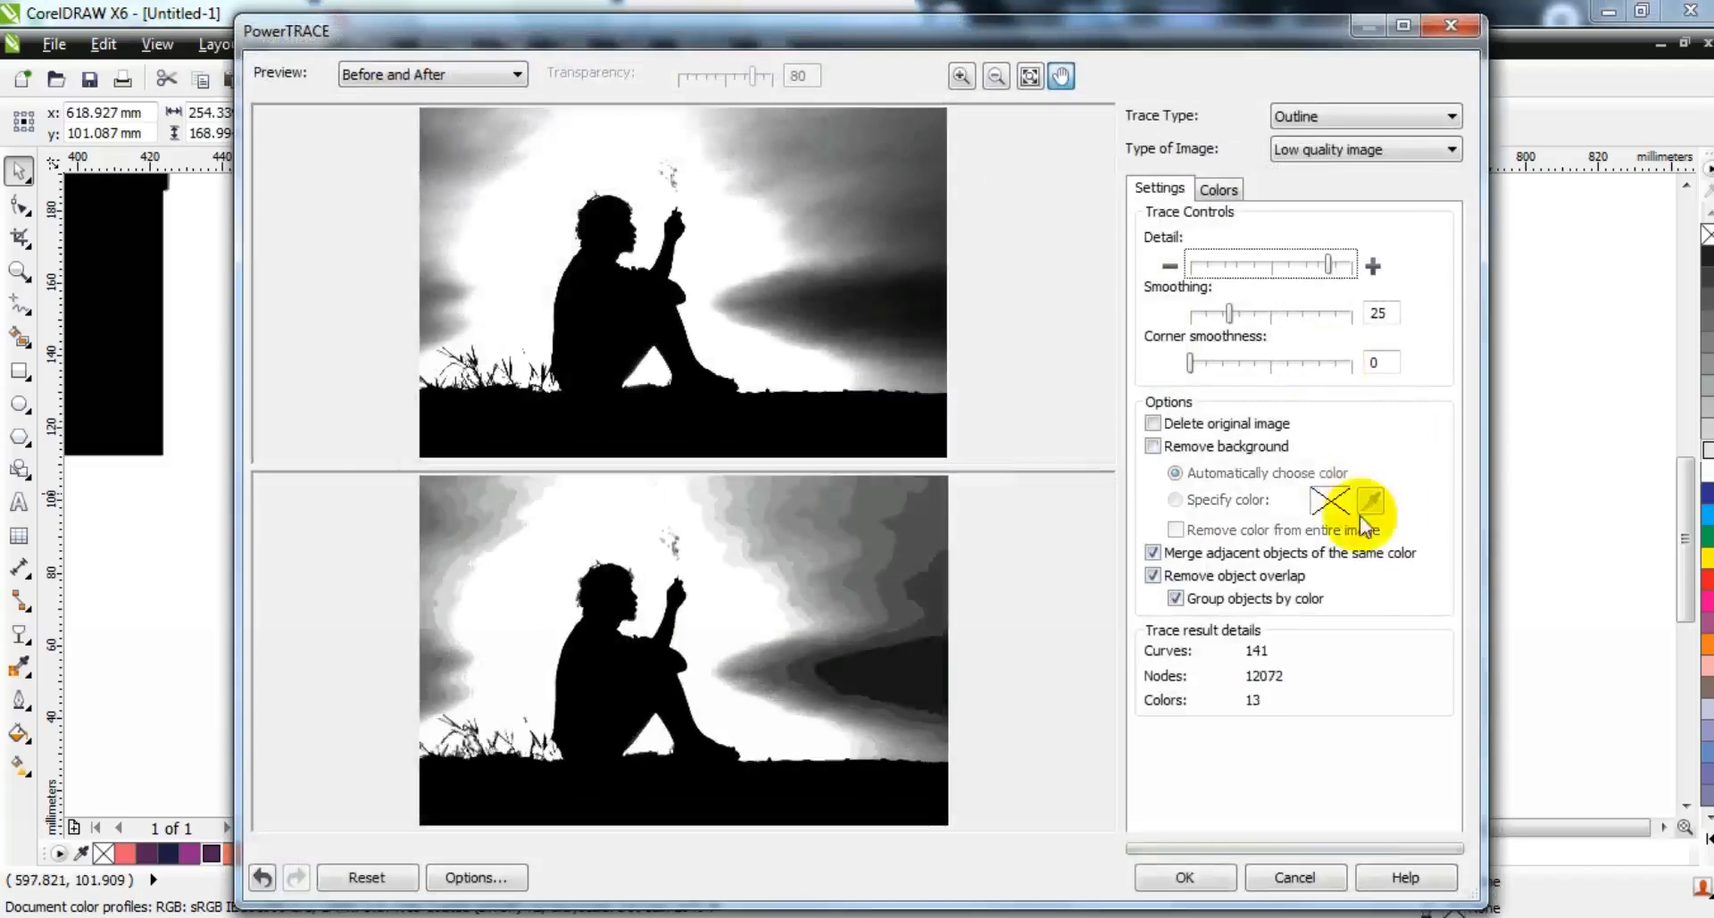
pyautogui.click(1215, 884)
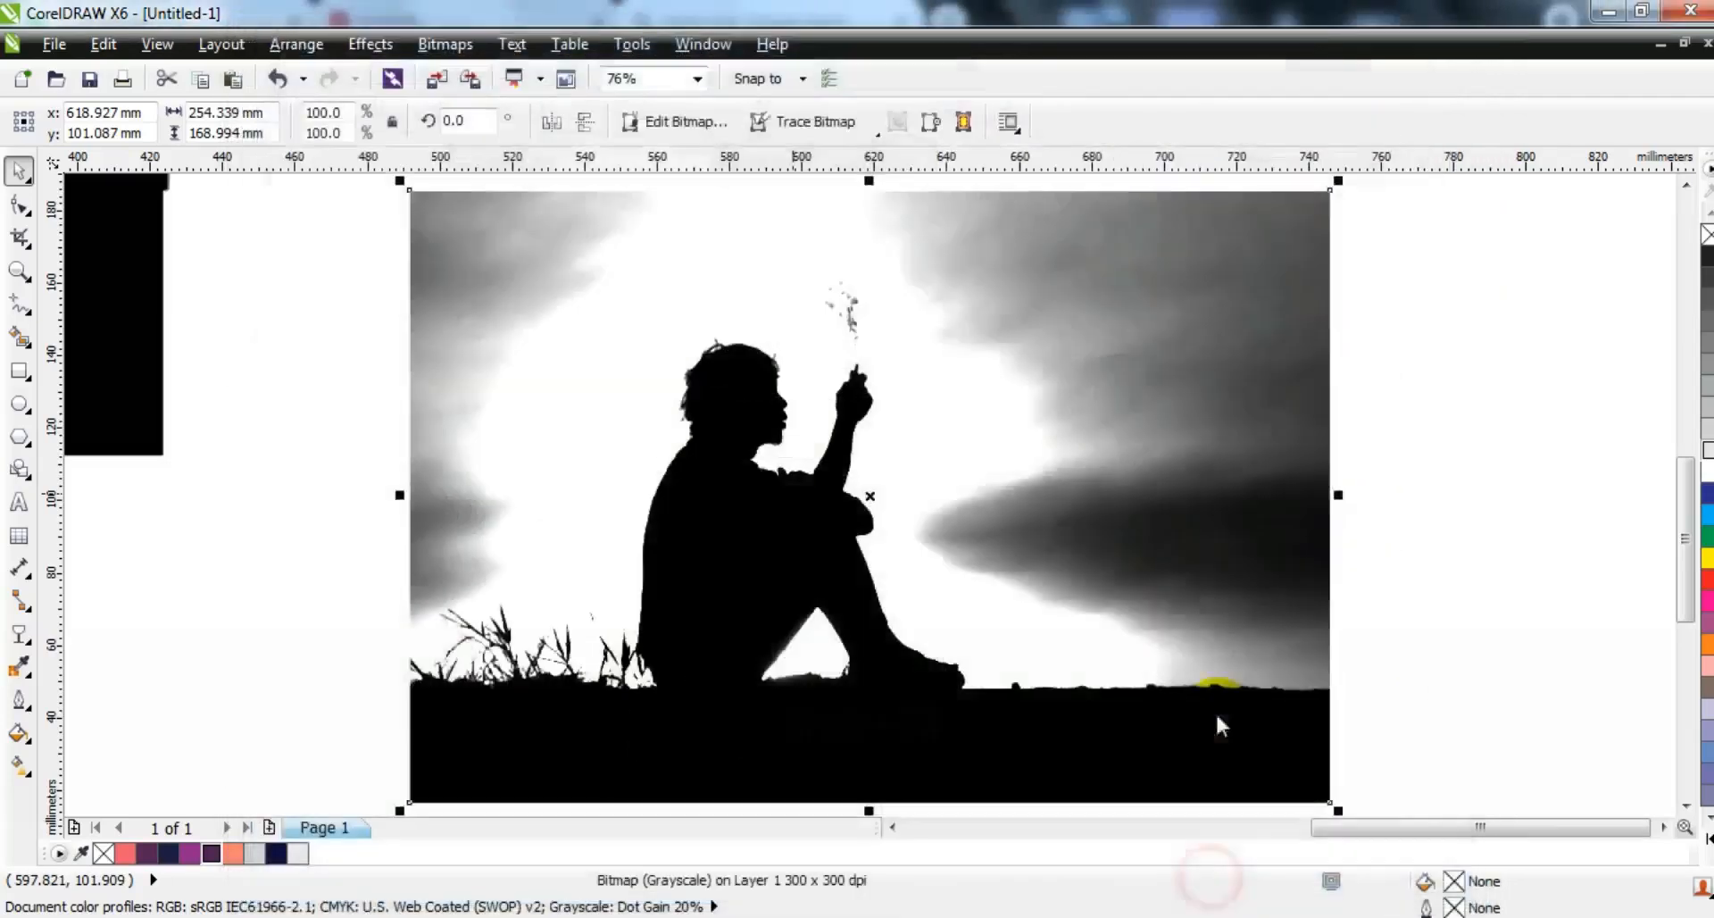
# - Ungroup the traced result and place its black figure-and-ground silhouette over the page, in front of the arch
pyautogui.press('F3')
pyautogui.click(633, 121)
pyautogui.press('Escape')
pyautogui.click(951, 587)
pyautogui.moveTo(952, 587)
pyautogui.mouseDown()
pyautogui.moveTo(1546, 643)
pyautogui.moveTo(845, 605)
pyautogui.mouseUp()
pyautogui.press('F3')
pyautogui.hotkey('shift', 'F2')
pyautogui.hotkey('shift', 'pageup')
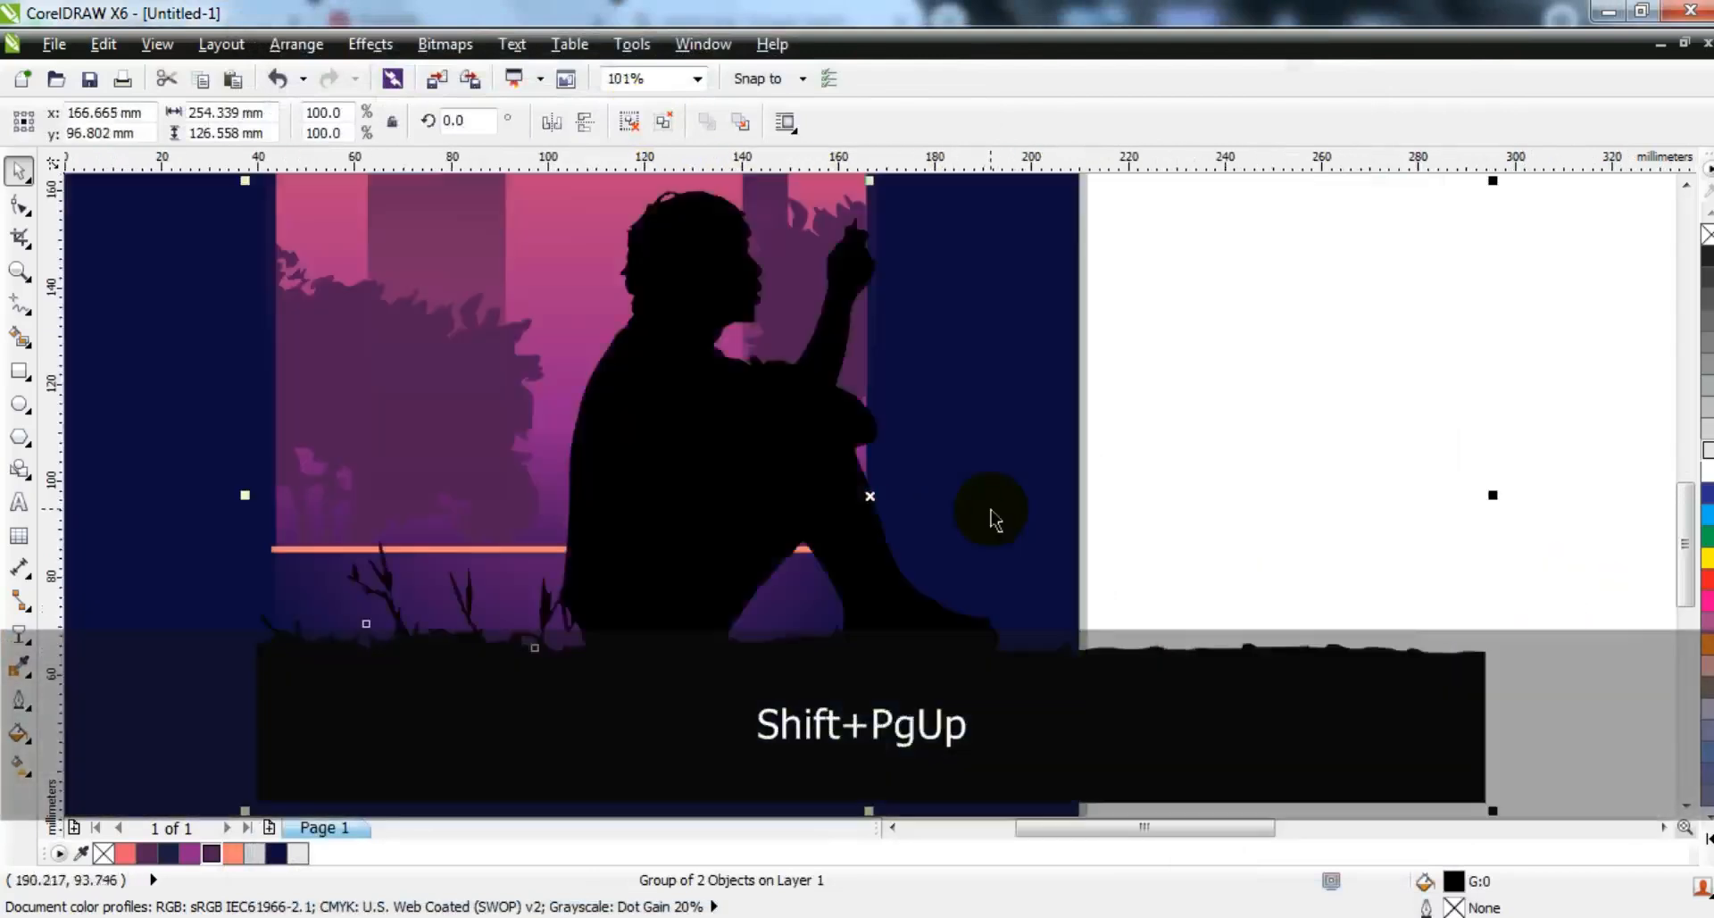
pyautogui.press('F3')
# - Mirror the black silhouette horizontally, scale it down and position it over the arch's lower-right area
pyautogui.click(549, 121)
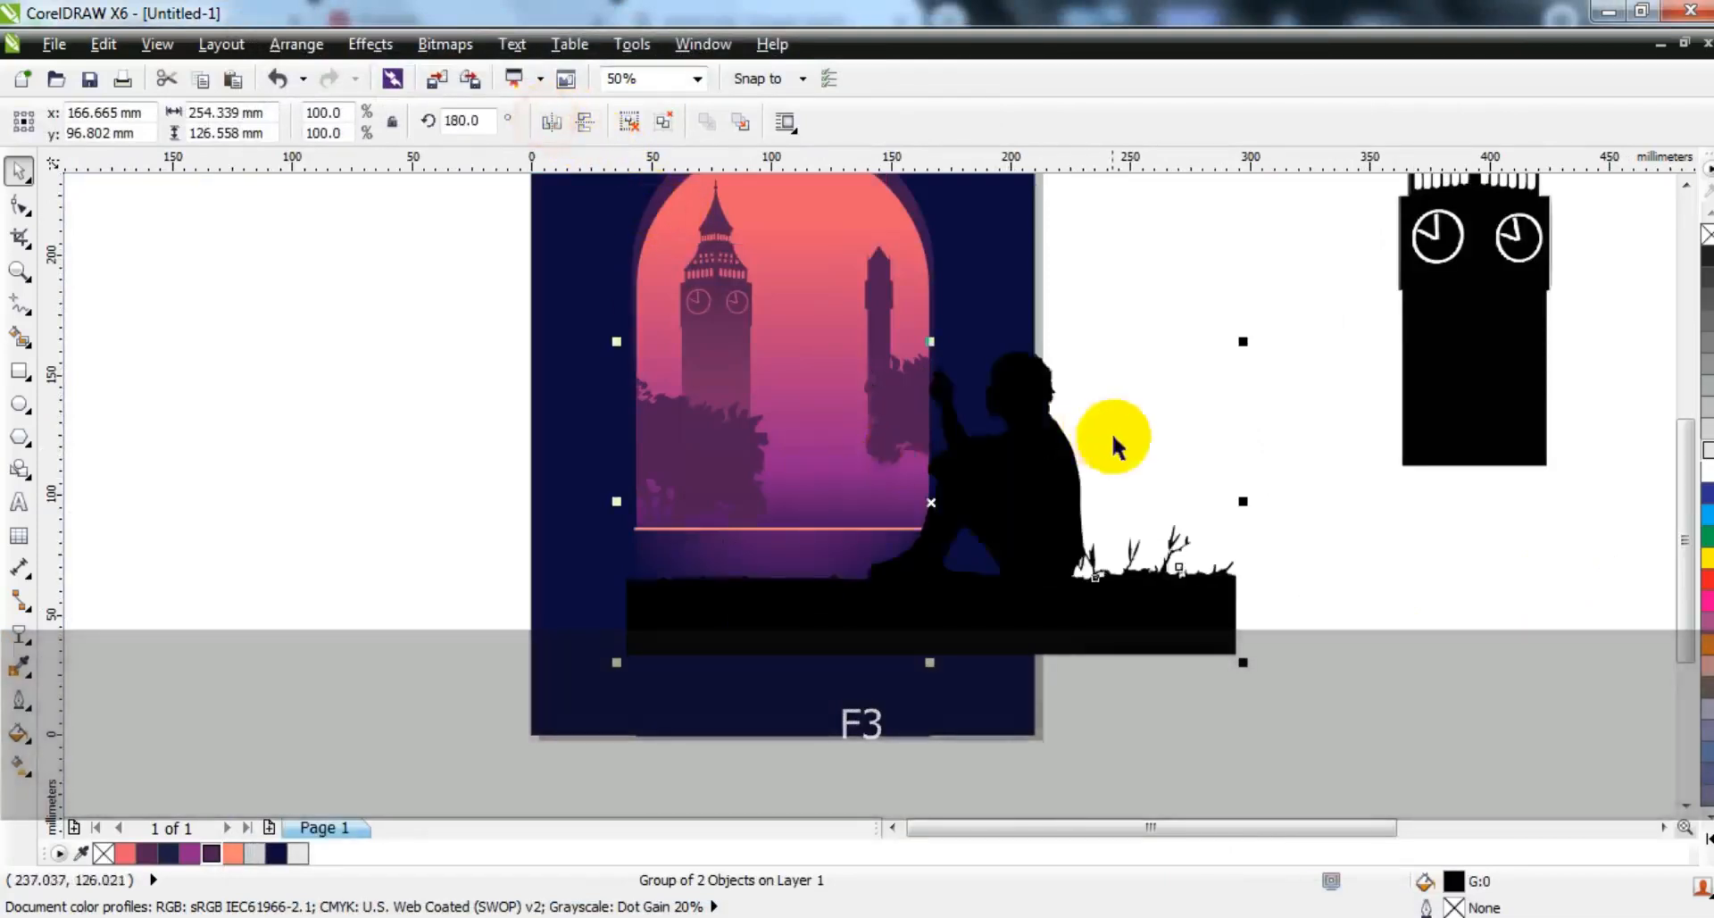
pyautogui.moveTo(1058, 502); pyautogui.dragTo(868, 522)
pyautogui.moveTo(1054, 360); pyautogui.dragTo(983, 587)
# - Draw a freehand closed curve under the figure's feet and seat that encloses the ground strip and grass
pyautogui.click(19, 271)
pyautogui.moveTo(649, 448); pyautogui.dragTo(1091, 643)
pyautogui.click(20, 306)
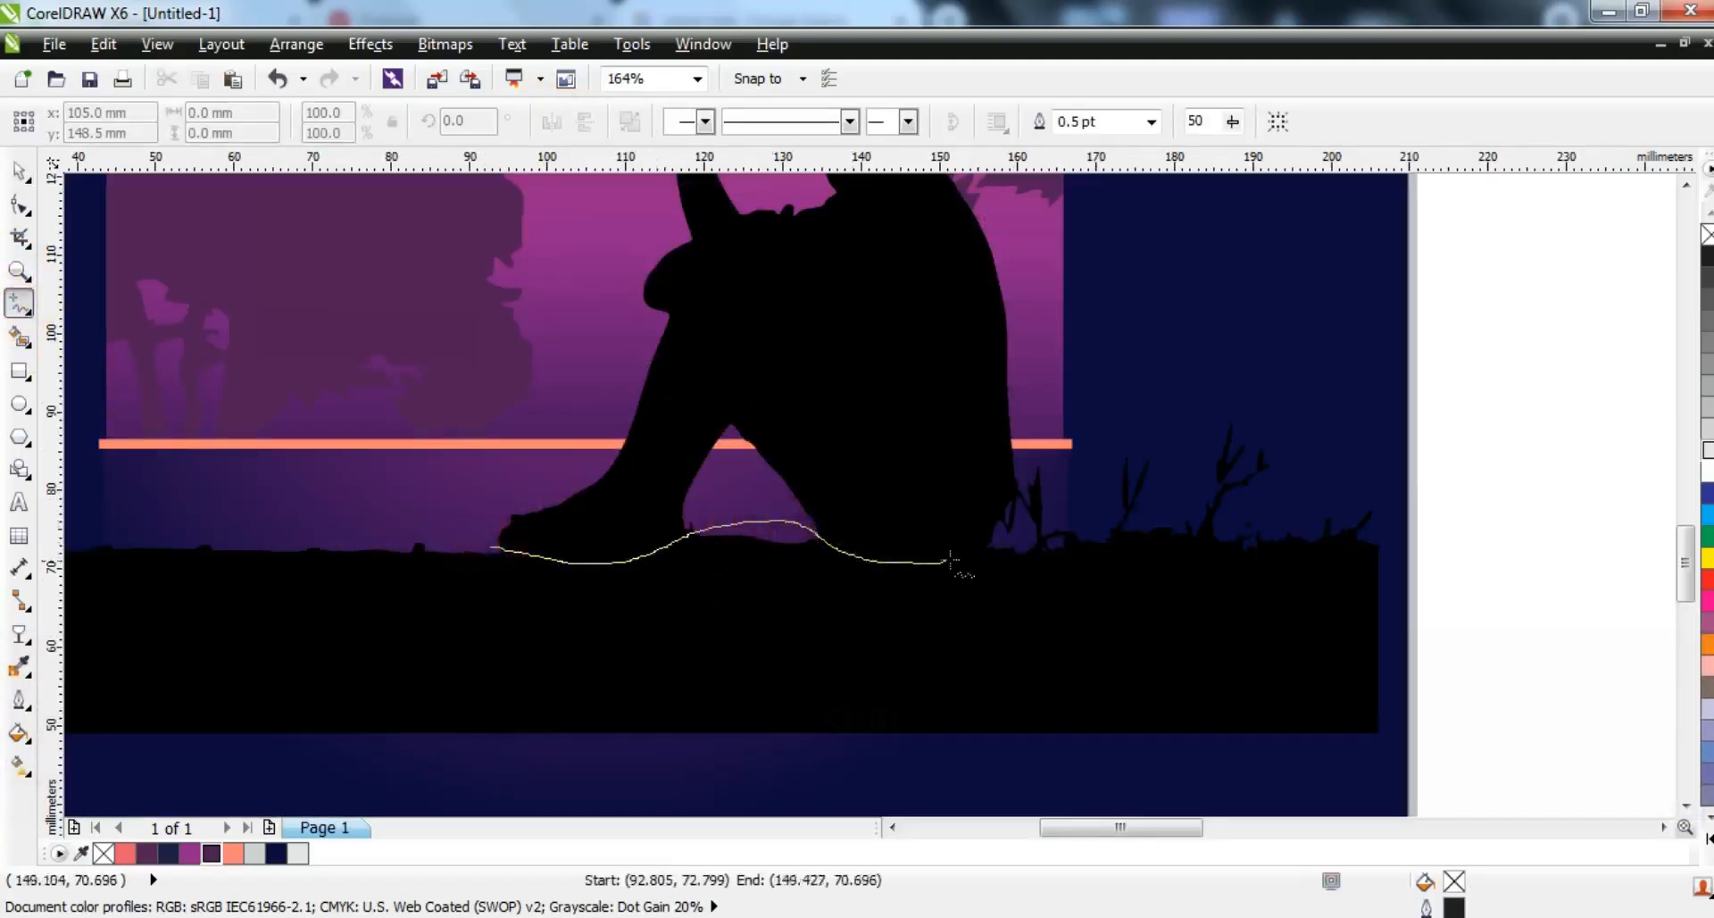
pyautogui.moveTo(1167, 408); pyautogui.dragTo(1159, 414)
pyautogui.moveTo(491, 547); pyautogui.dragTo(348, 460)
pyautogui.press('F3')
pyautogui.moveTo(1082, 483)
pyautogui.mouseDown()
pyautogui.moveTo(1078, 666)
pyautogui.moveTo(522, 681)
pyautogui.moveTo(434, 553)
pyautogui.moveTo(512, 489)
pyautogui.moveTo(647, 493)
pyautogui.mouseUp()
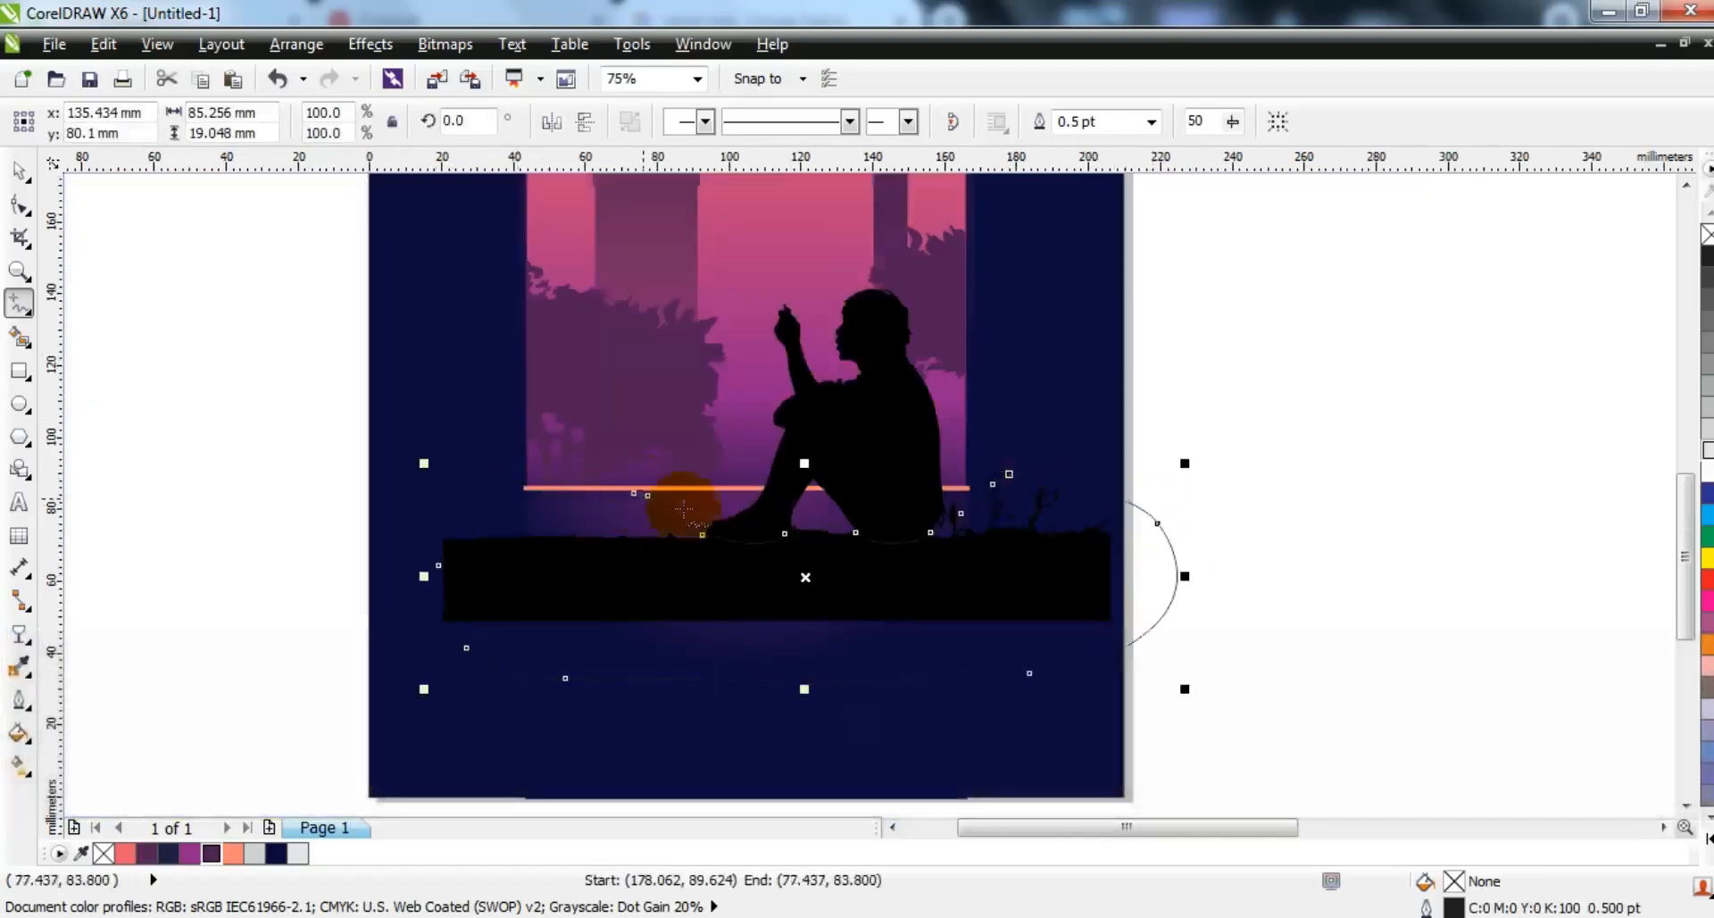
# - Trim the ground strip off the black silhouette with the freehand curve and delete the leftover cutting shape
pyautogui.click(18, 170)
pyautogui.keyDown('shift'); pyautogui.click(875, 348); pyautogui.keyUp('shift')
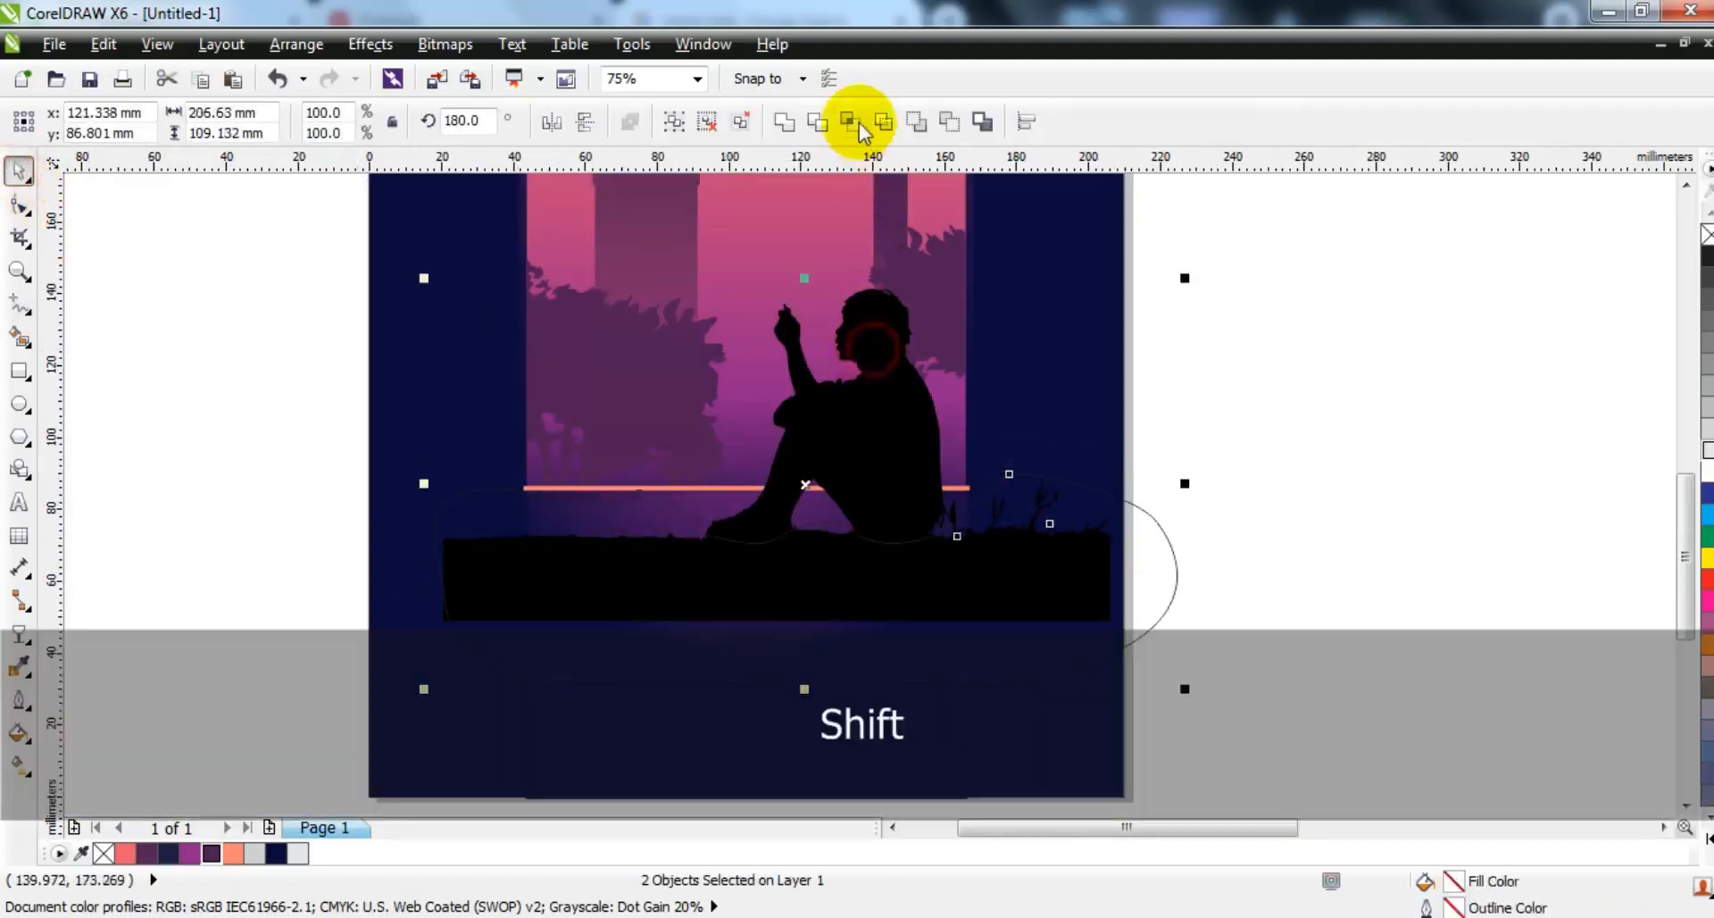
pyautogui.click(817, 123)
pyautogui.click(1153, 547)
pyautogui.click(855, 530)
pyautogui.press('Delete')
# - Place the trimmed figure at the arch's lower-right edge and fill it with navy #0B0B3D
pyautogui.moveTo(882, 522)
pyautogui.mouseDown()
pyautogui.moveTo(880, 501)
pyautogui.moveTo(904, 512)
pyautogui.mouseUp()
pyautogui.click(1159, 509)
pyautogui.click(914, 494)
pyautogui.moveTo(914, 493); pyautogui.dragTo(937, 522)
pyautogui.click(276, 852)
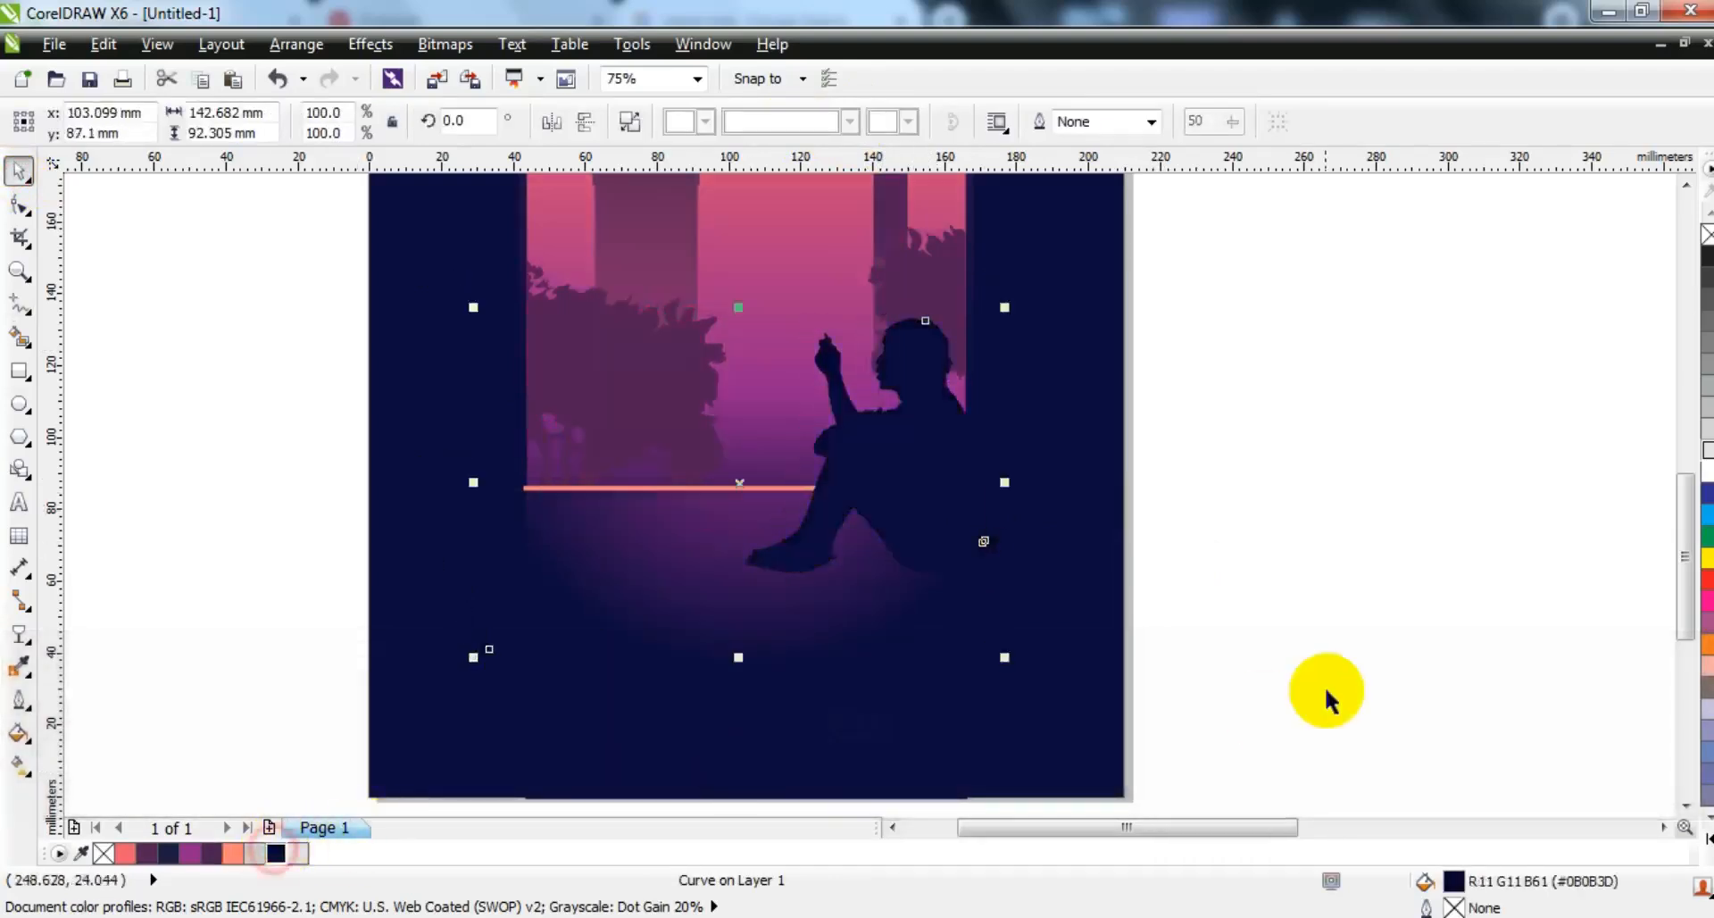
# - Delete the stray trace nodes far to the left of the figure and enlarge the figure slightly
pyautogui.click(1328, 700)
pyautogui.click(968, 540)
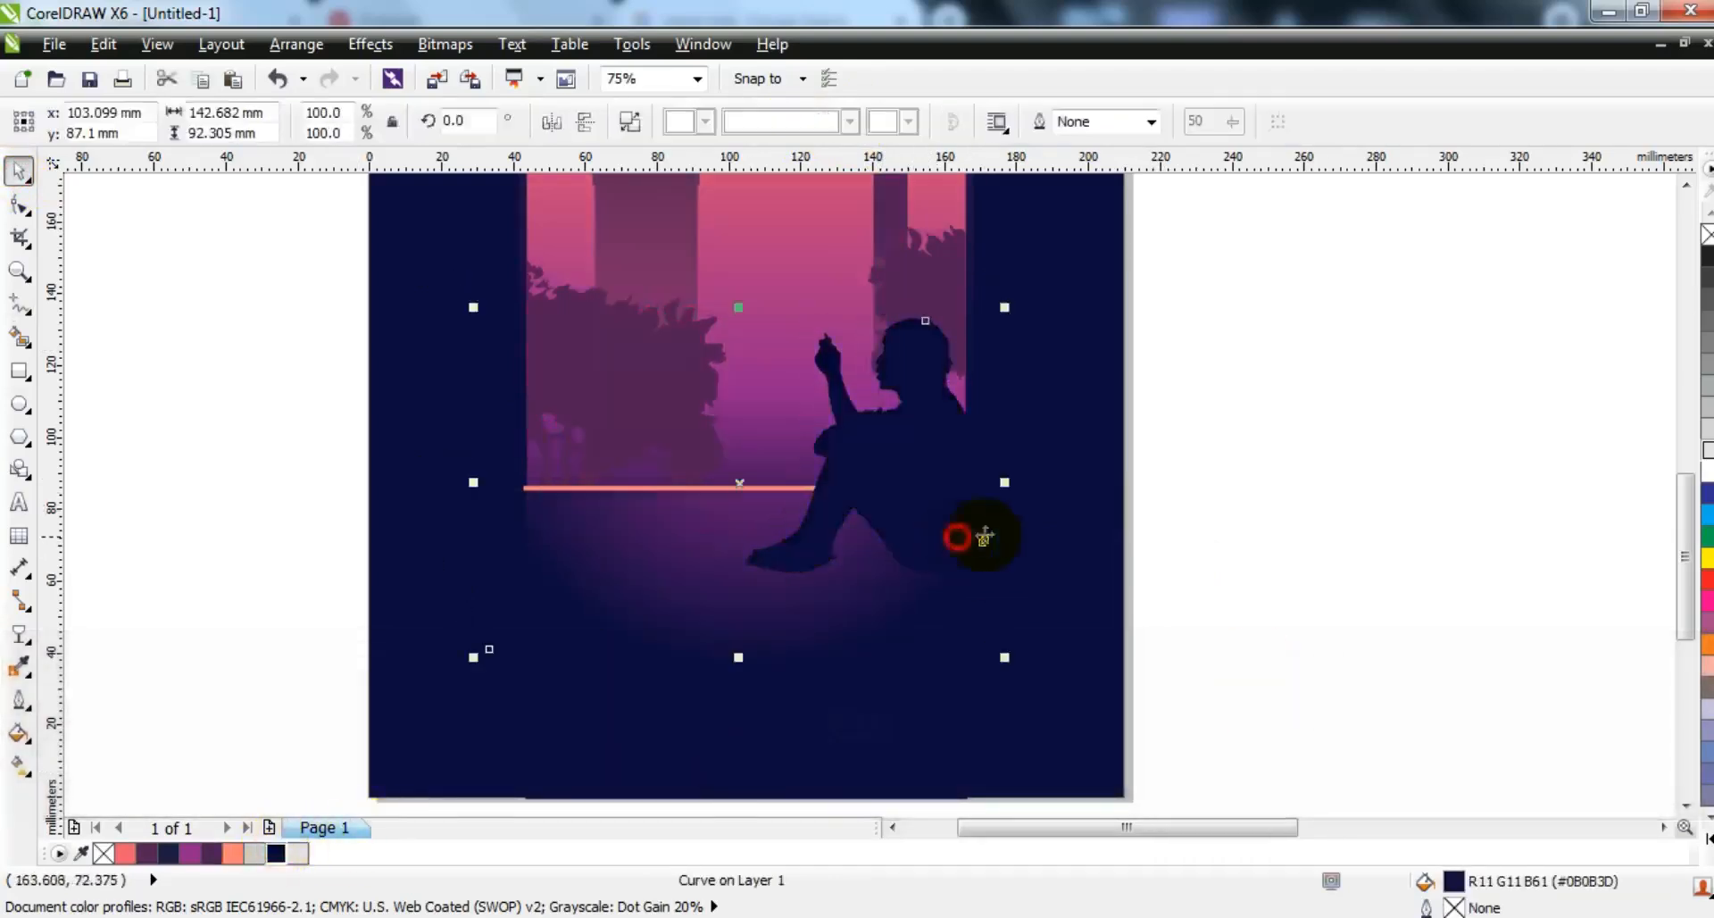
pyautogui.click(21, 209)
pyautogui.moveTo(395, 505); pyautogui.dragTo(501, 661)
pyautogui.press('Delete')
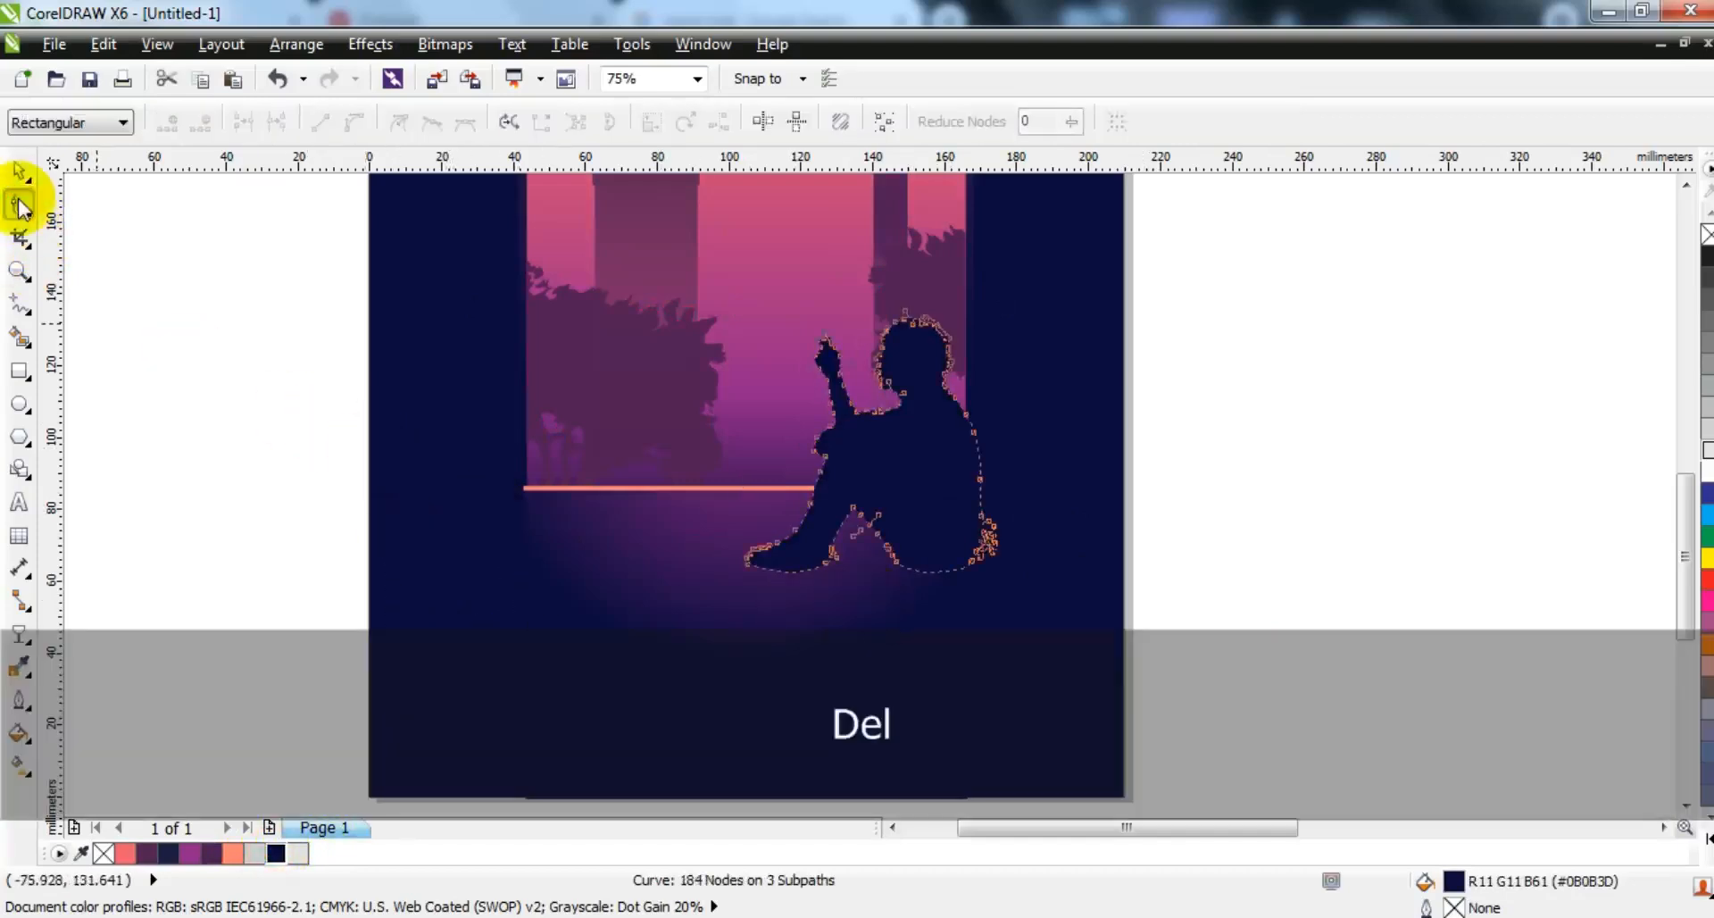
pyautogui.click(22, 174)
pyautogui.moveTo(731, 582); pyautogui.dragTo(731, 604)
# - Delete surplus nodes from the leftover grass behind the figure's lower back
pyautogui.click(20, 209)
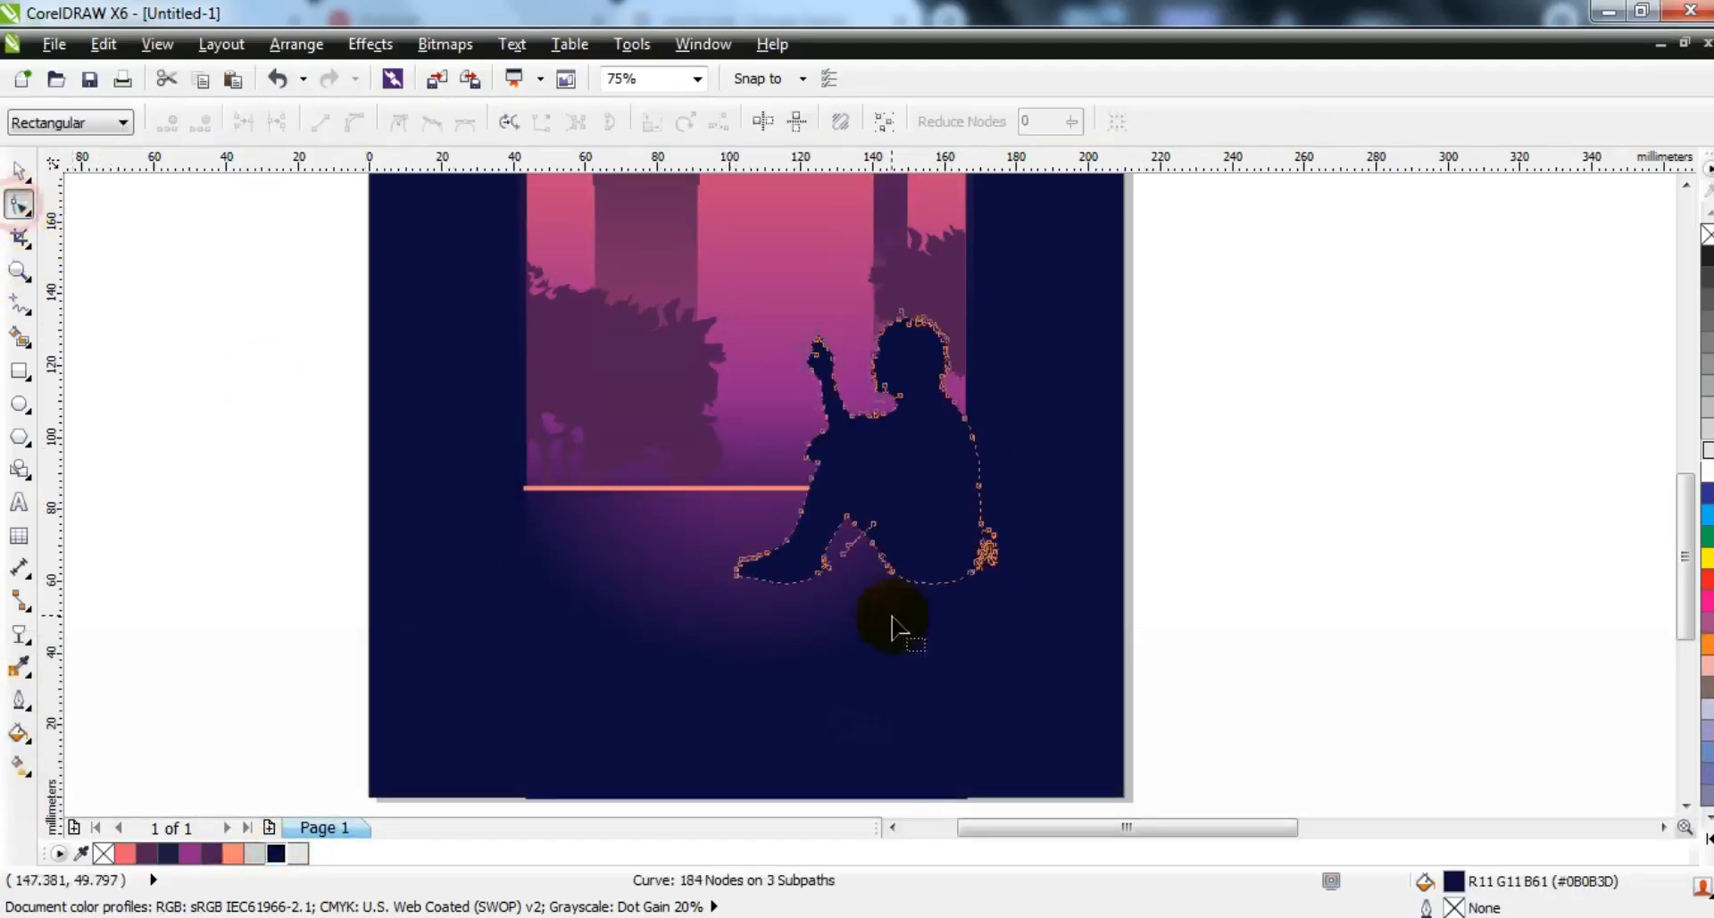
pyautogui.press('Delete')
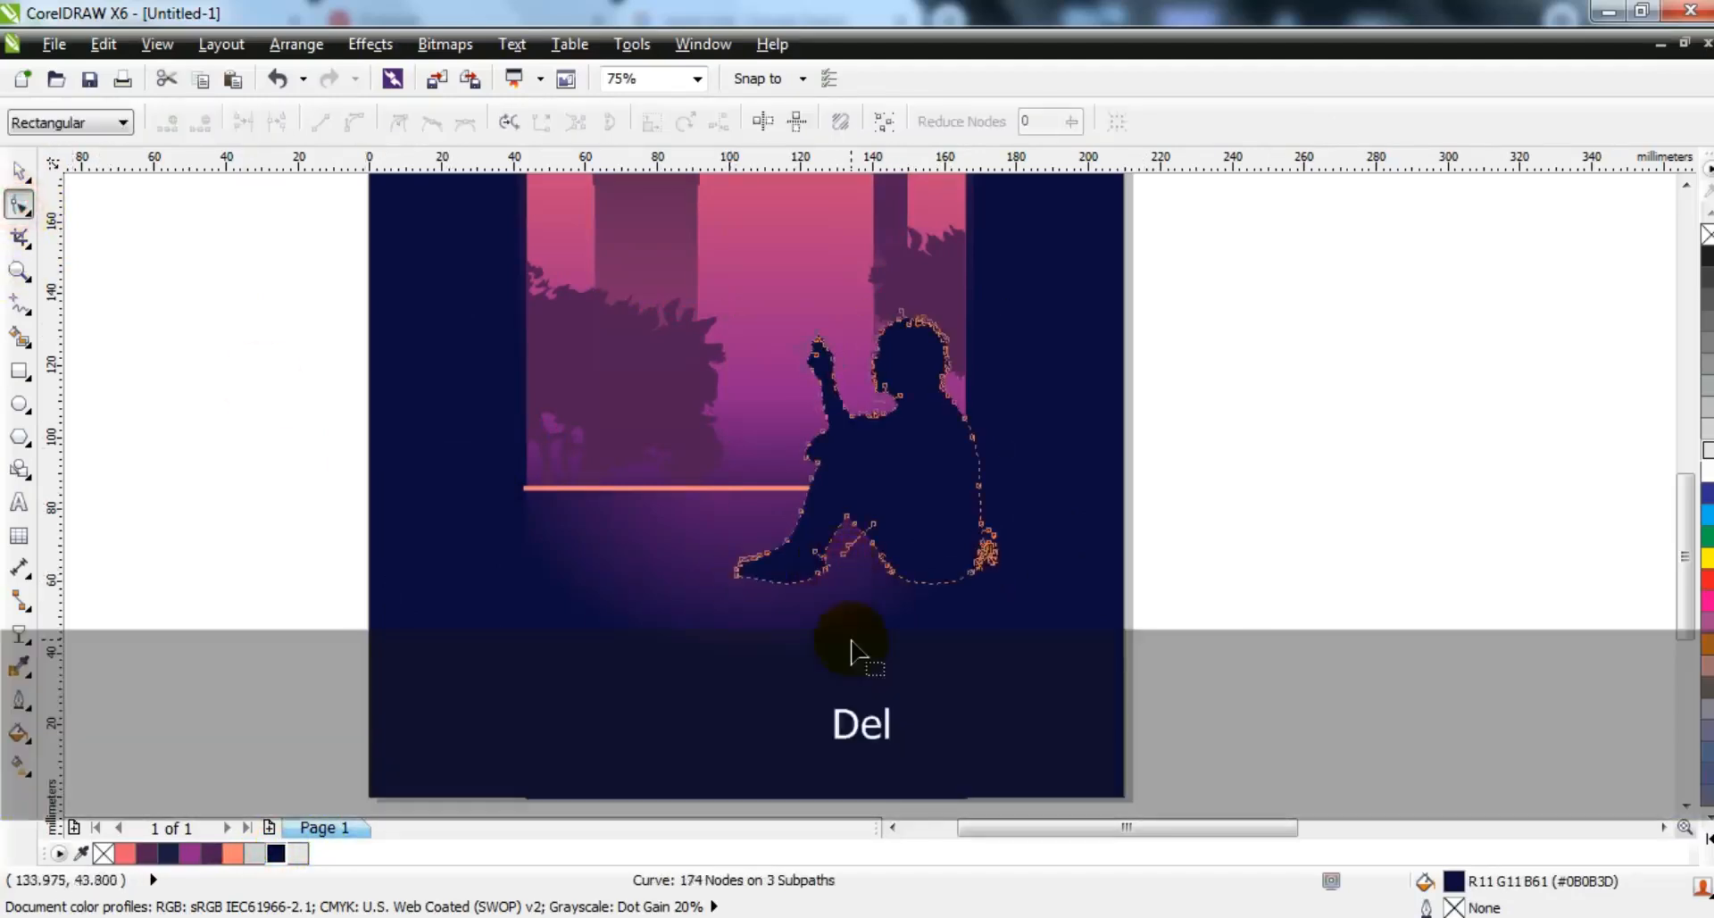
pyautogui.moveTo(1017, 504); pyautogui.dragTo(980, 582)
pyautogui.press('Delete')
pyautogui.press('Delete')
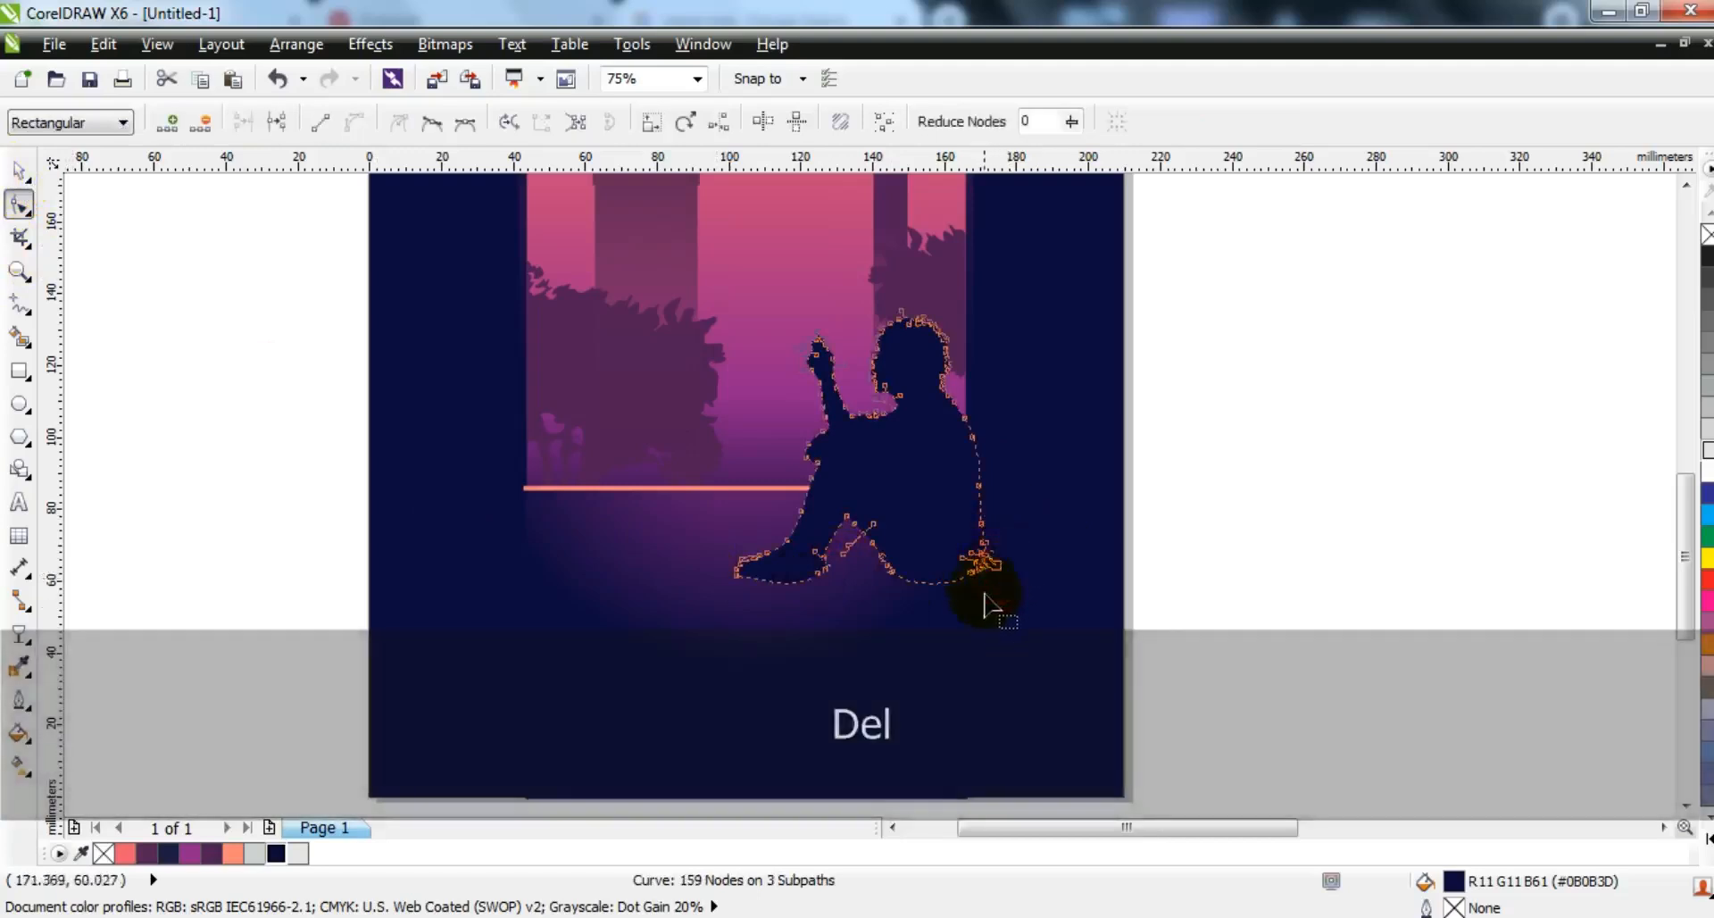
# - Enlarge the navy figure to 127.6% and reposition it on the glowing sill at the arch's lower right
pyautogui.click(20, 170)
pyautogui.hotkey('shift', 'F2')
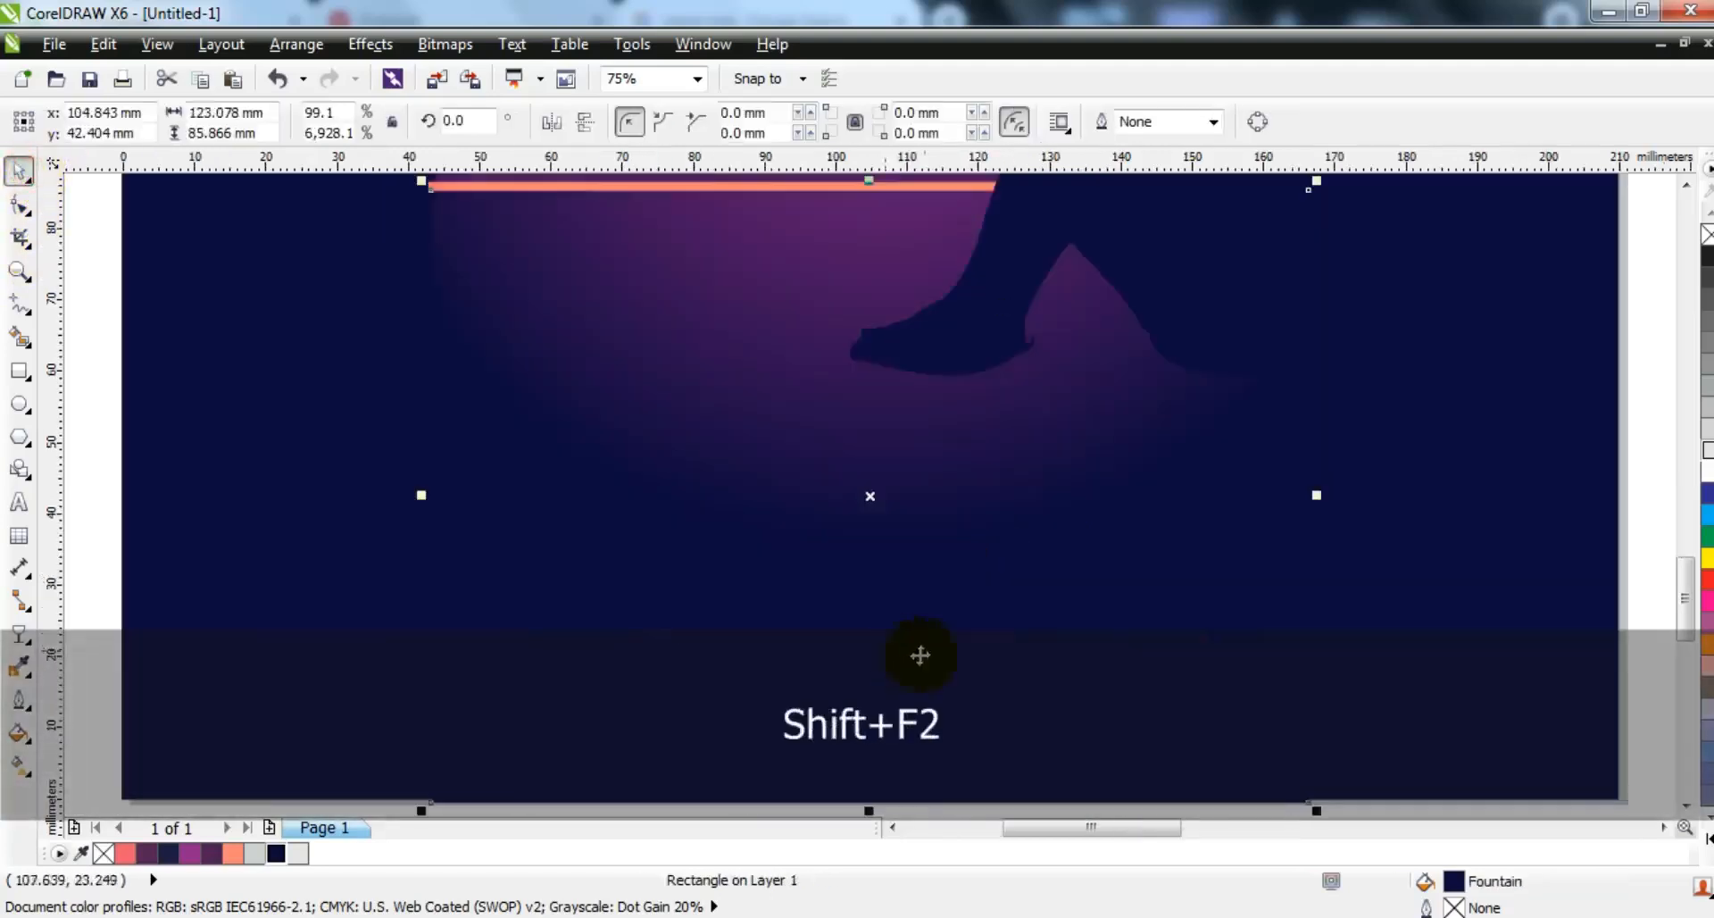
pyautogui.press('Escape')
pyautogui.press('F3')
pyautogui.moveTo(801, 382); pyautogui.dragTo(614, 135)
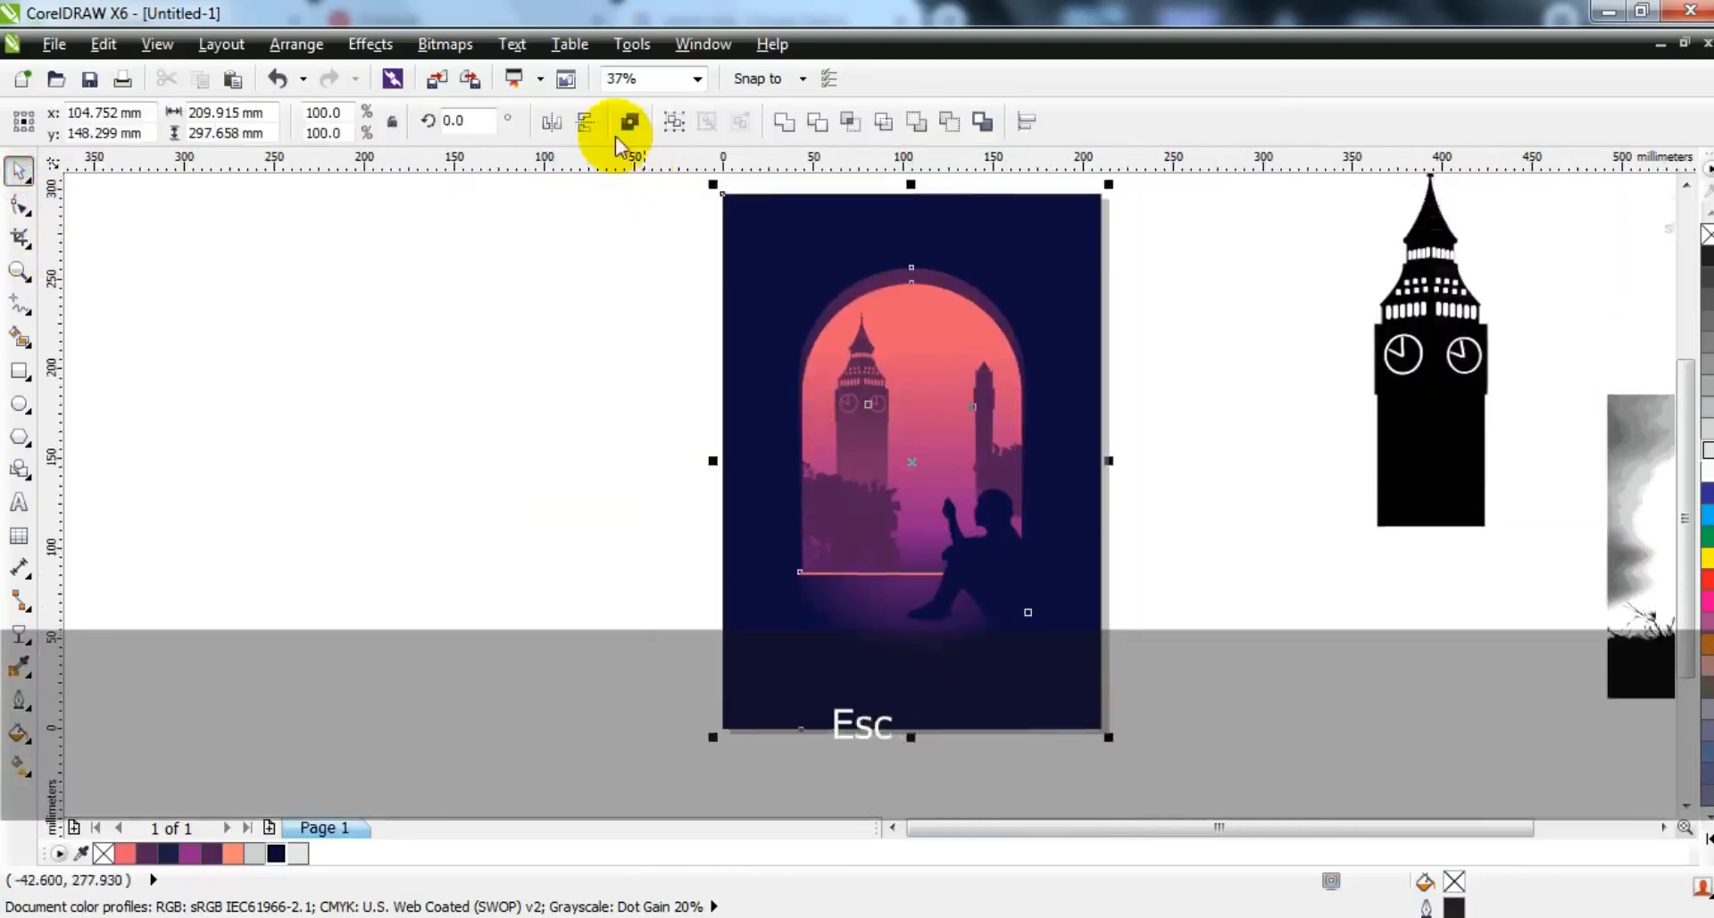
pyautogui.hotkey('shift', 'F2')
pyautogui.press('Escape')
pyautogui.click(962, 599)
pyautogui.moveTo(855, 518); pyautogui.dragTo(822, 483)
pyautogui.moveTo(923, 590); pyautogui.dragTo(935, 590)
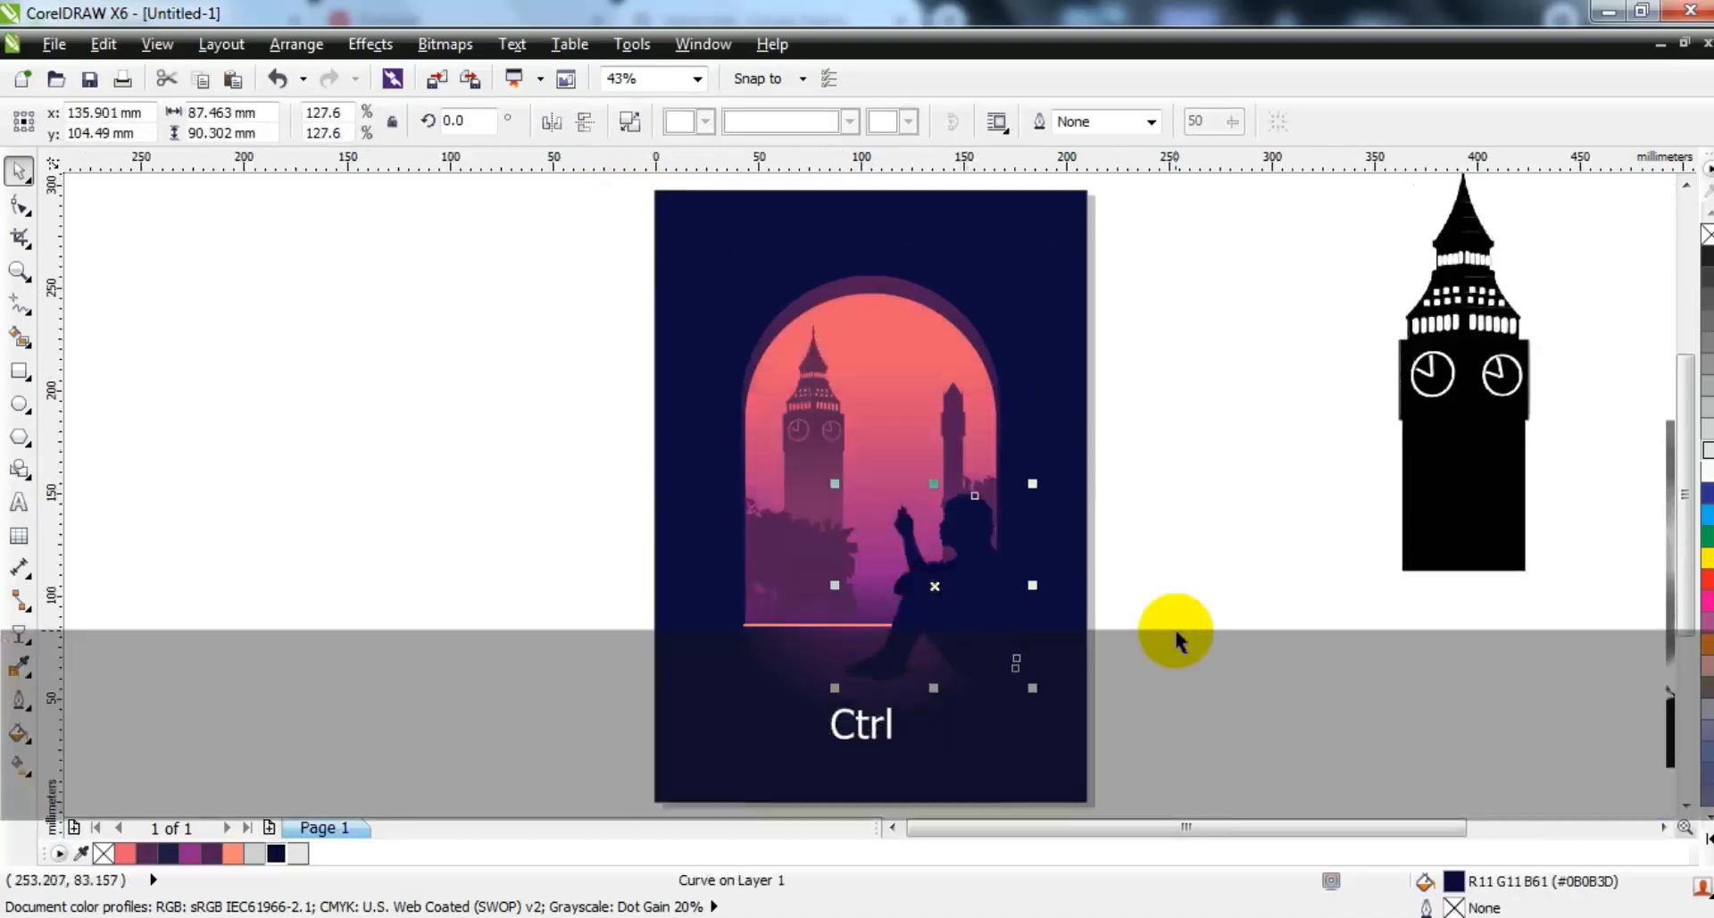
# - Duplicate the navy figure with the copy offset about 1 mm to the right
pyautogui.click(1175, 632)
pyautogui.click(34, 284)
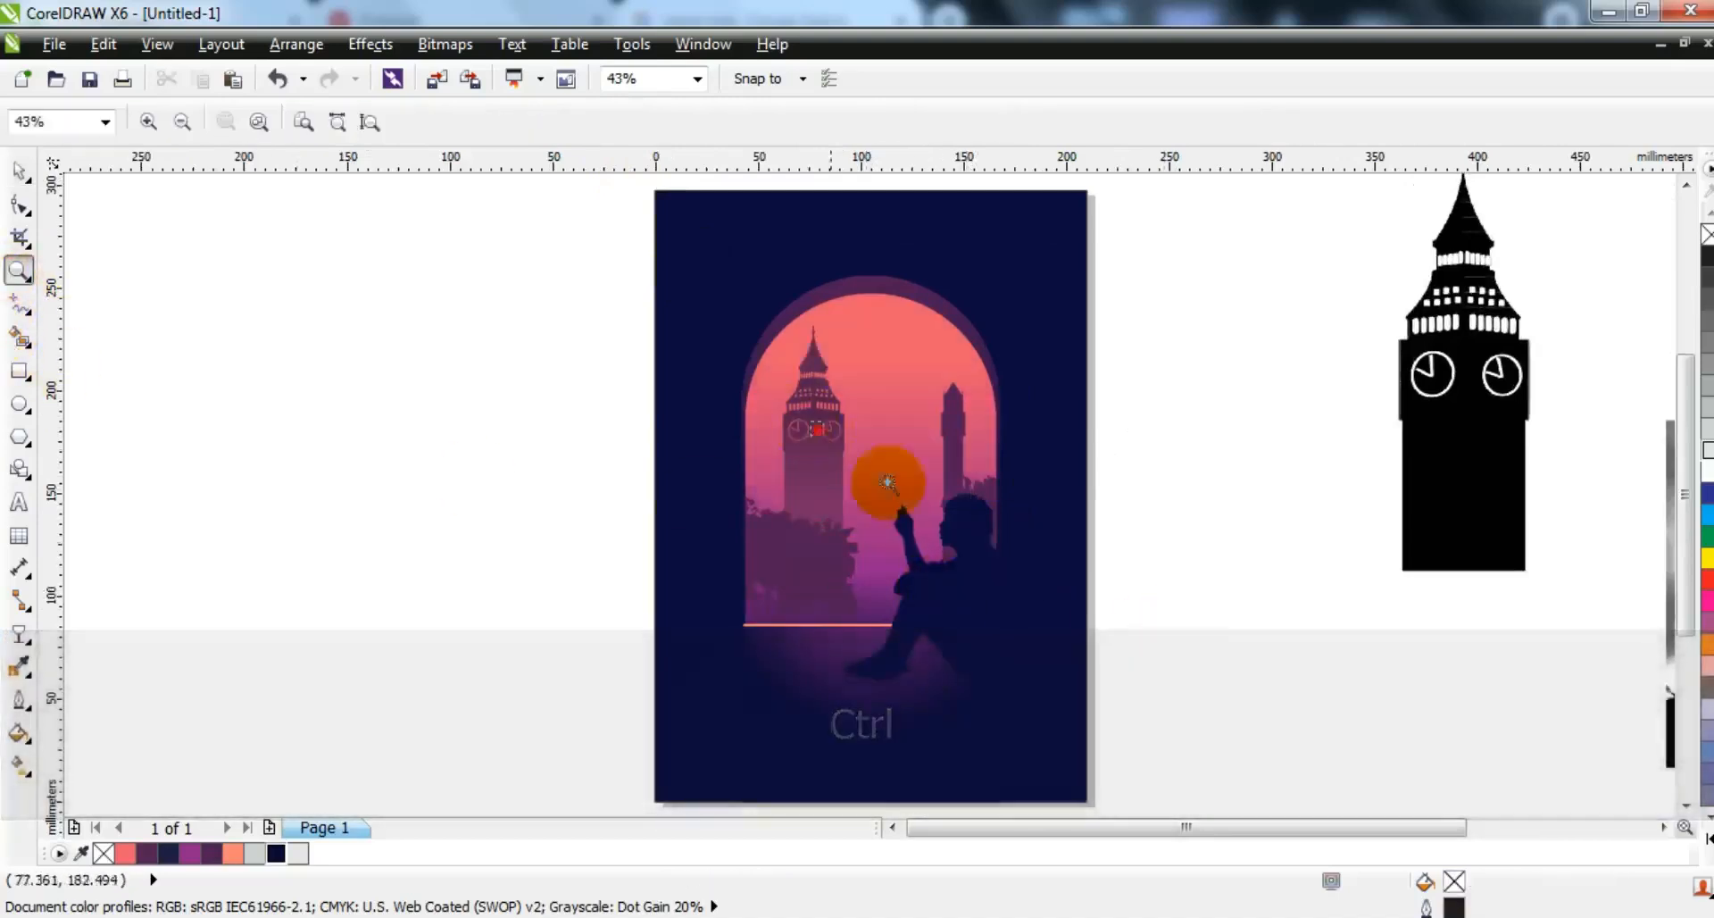
pyautogui.click(822, 447)
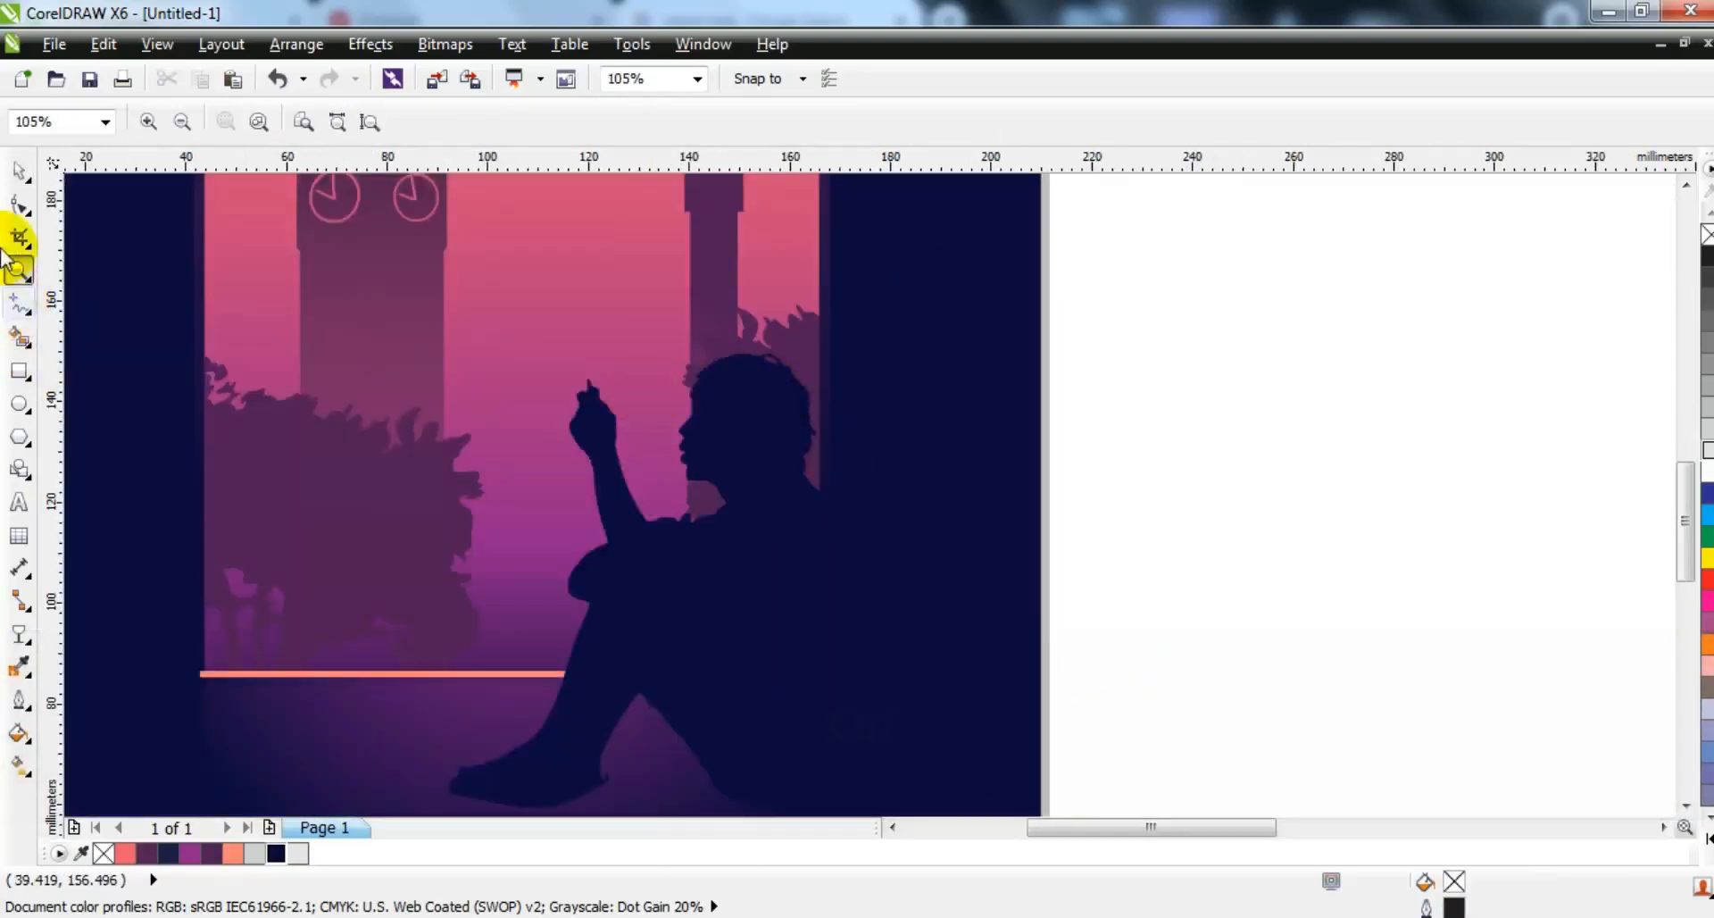
pyautogui.click(19, 170)
pyautogui.click(671, 602)
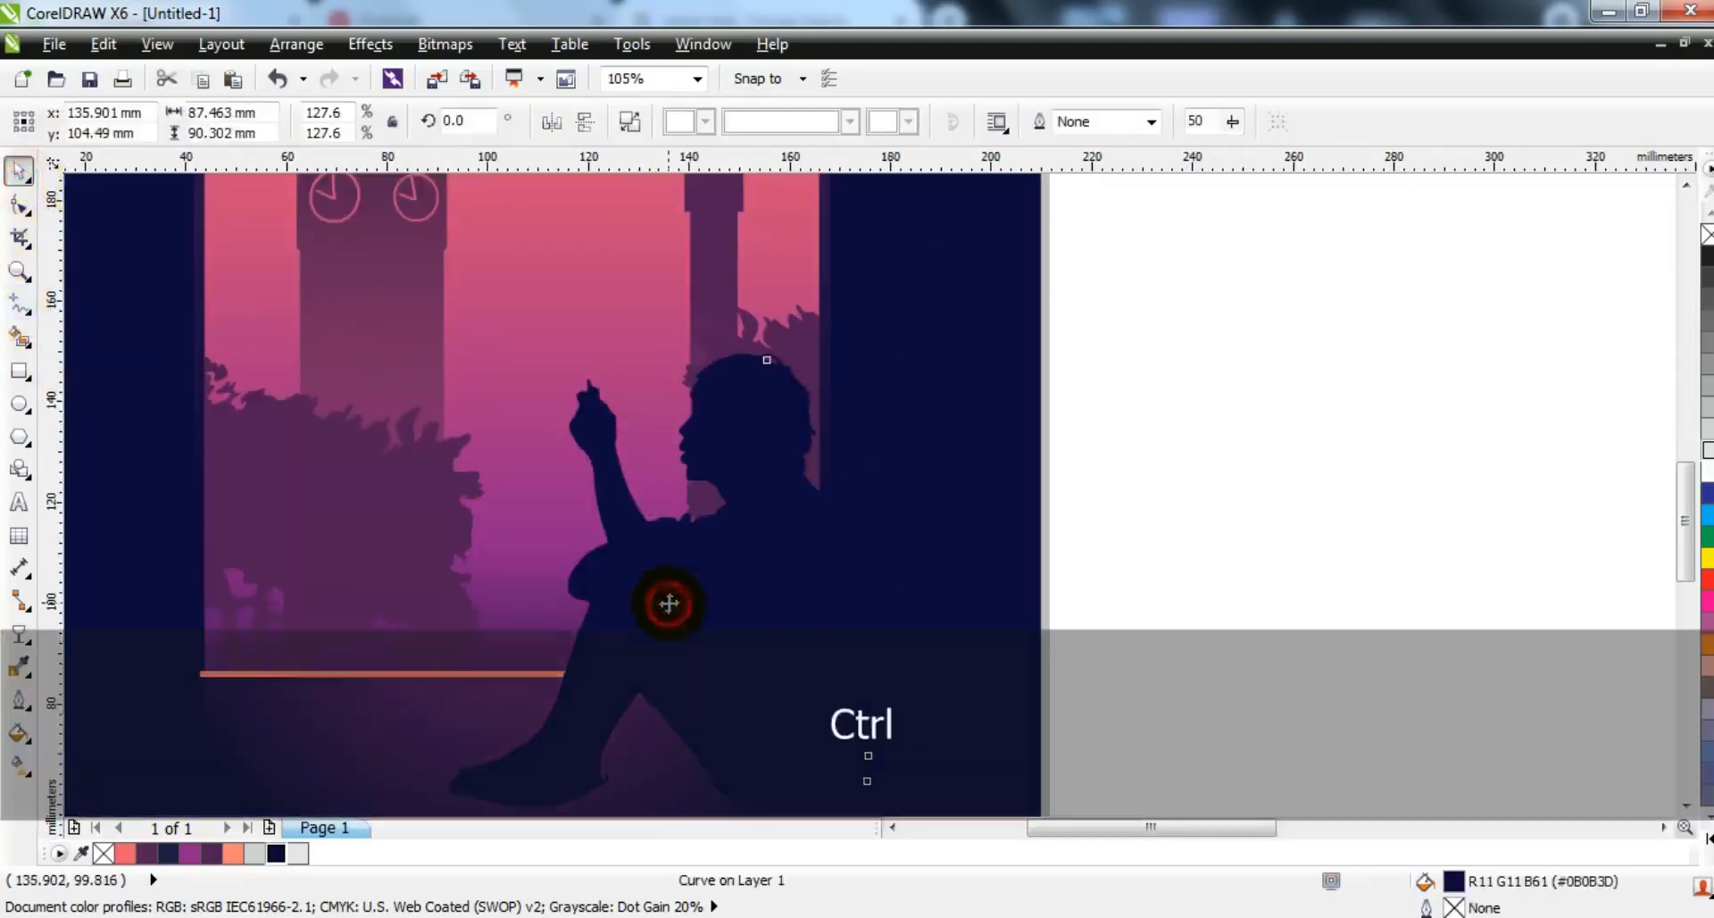
pyautogui.moveTo(670, 603); pyautogui.dragTo(675, 602)
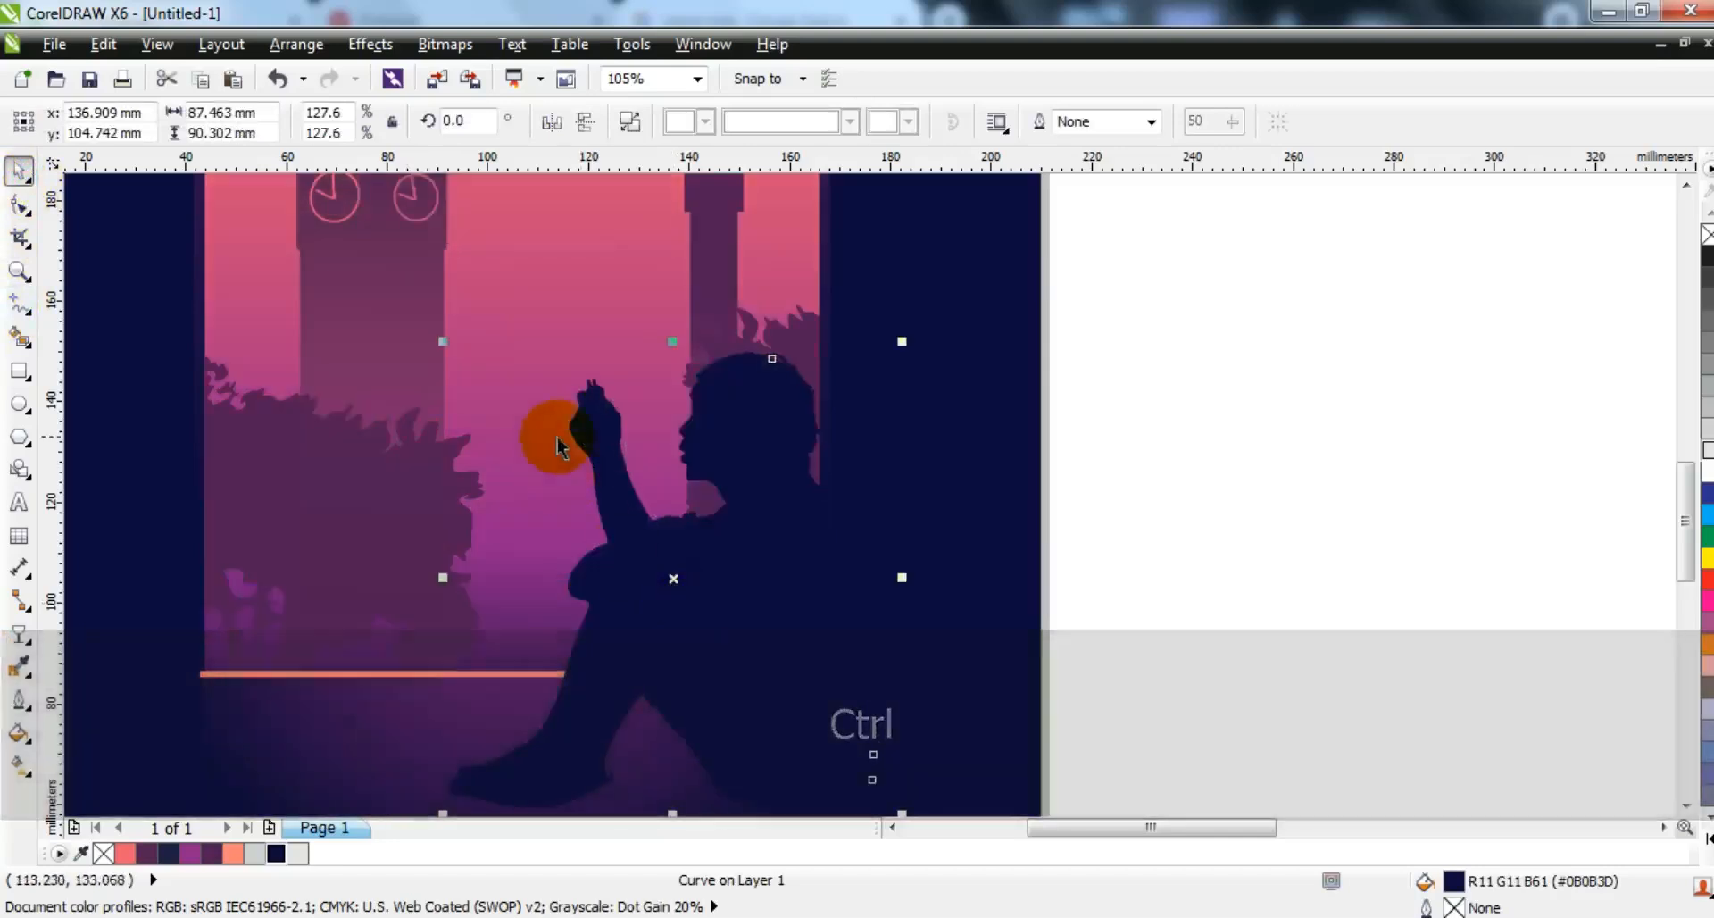
# - Fill the rear figure with salmon #FC8273 and nudge the navy copy to X 136.309, Y 104.142 mm, leaving a thin rim light
pyautogui.click(572, 440)
pyautogui.click(232, 853)
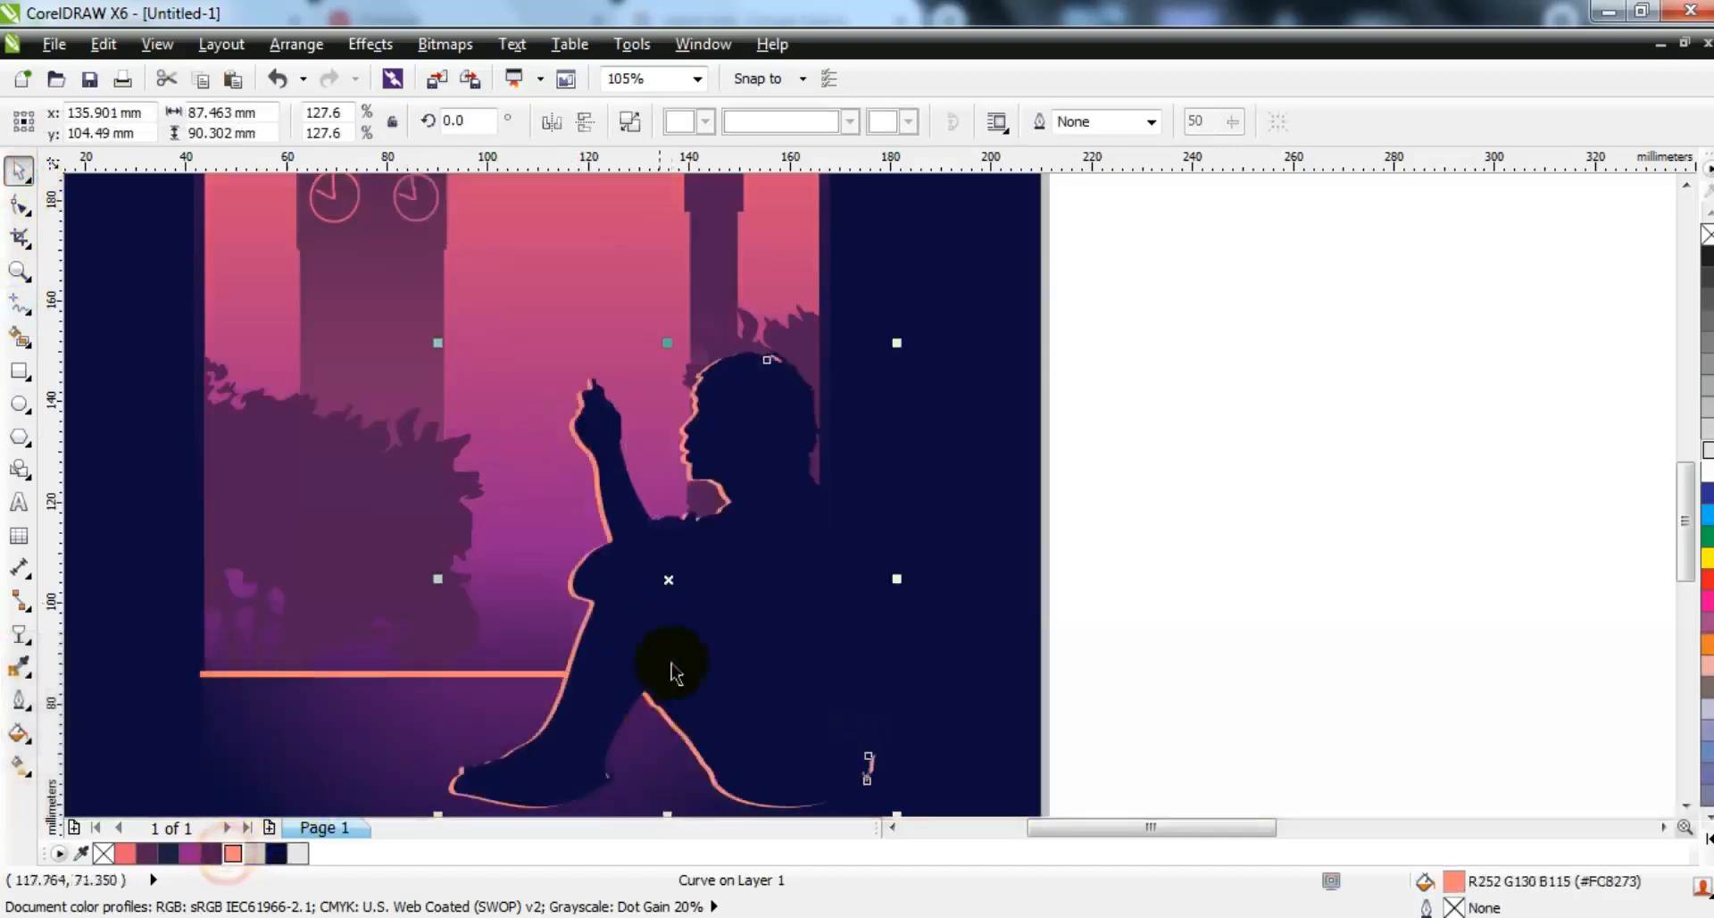
pyautogui.moveTo(748, 614); pyautogui.dragTo(750, 613)
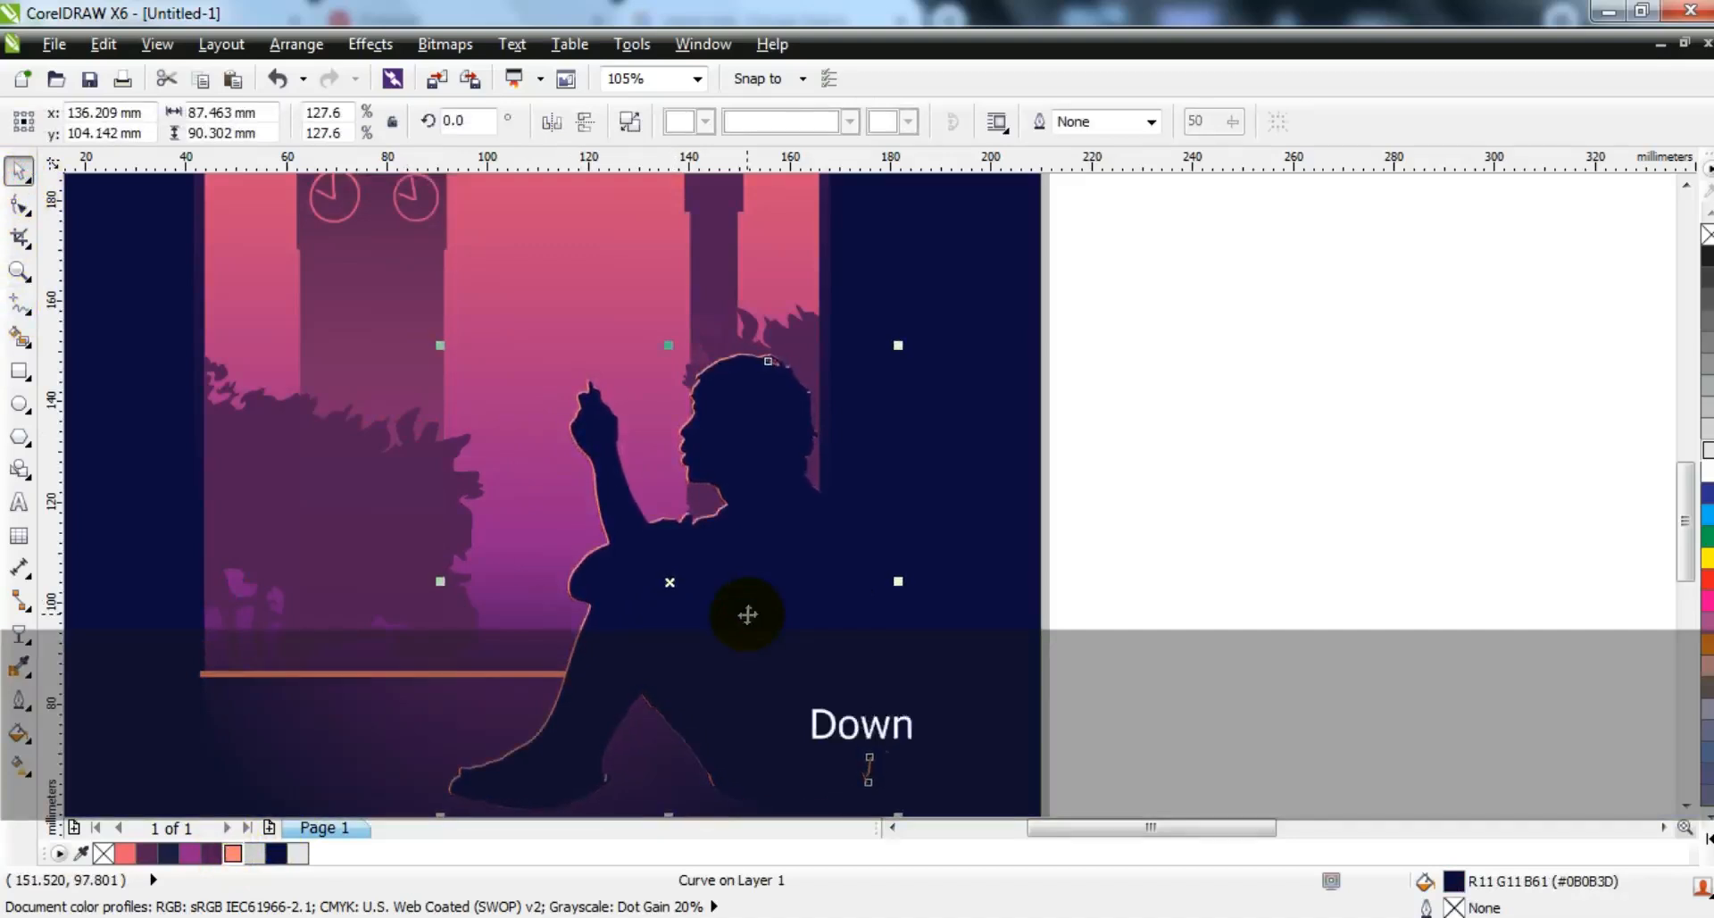
pyautogui.press('F3')
pyautogui.press('Escape')
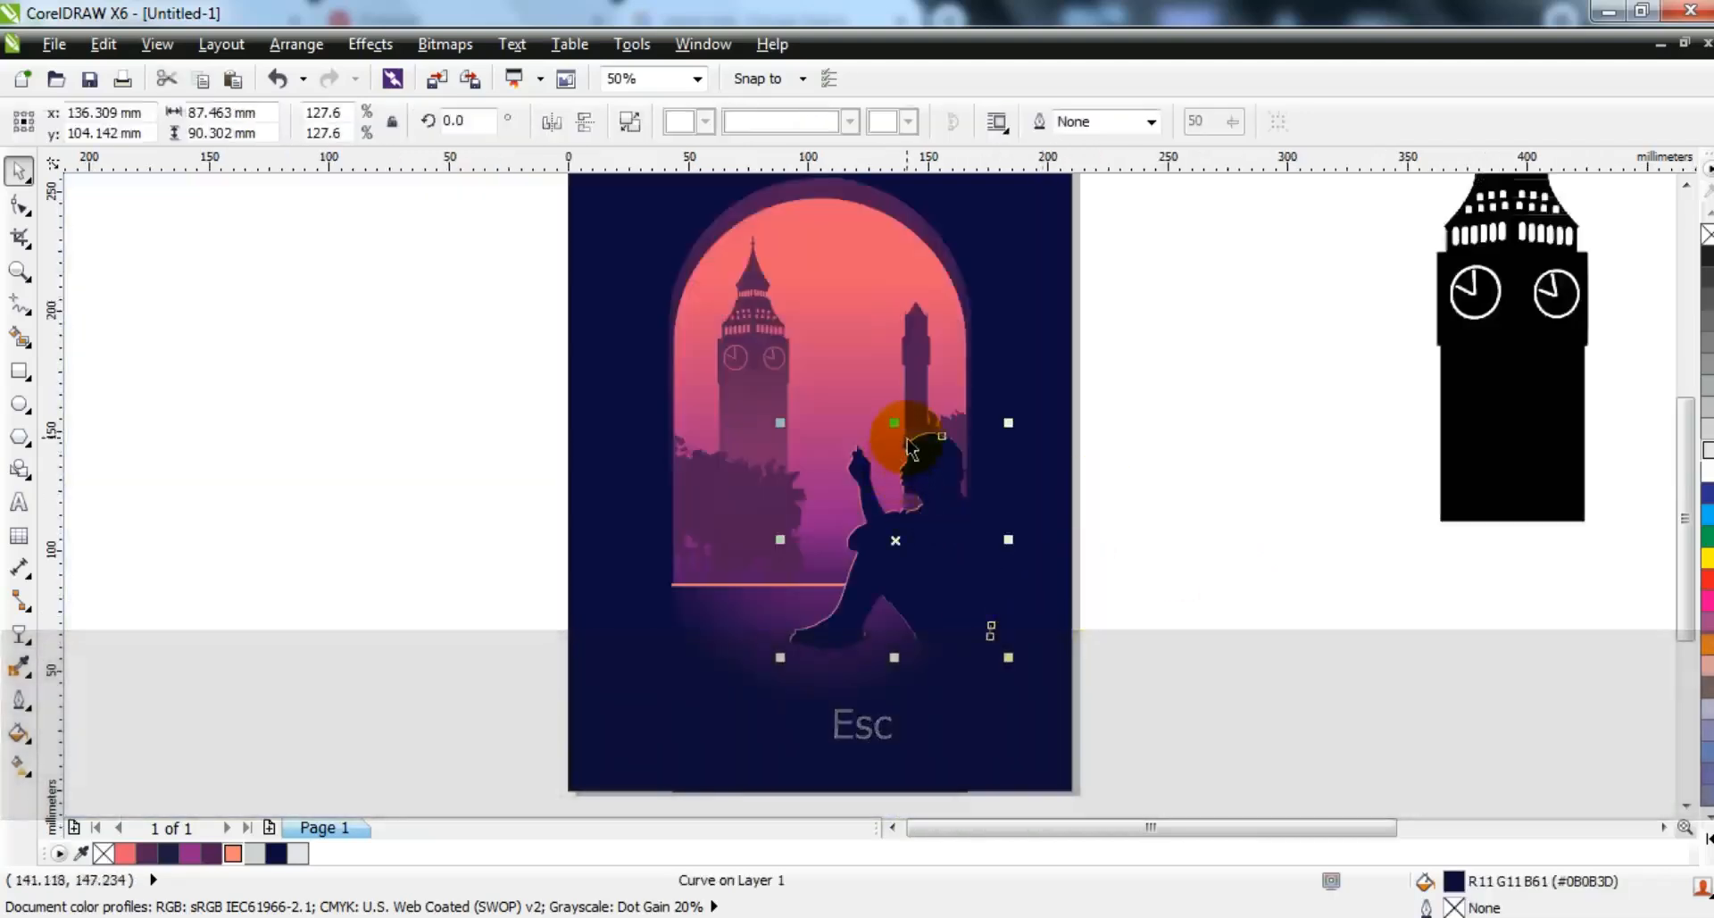
# - Fade the salmon rim-light figure with a linear transparency running from beside the raised hand down to the lower torso
pyautogui.click(908, 435)
pyautogui.hotkey('shift', 'F2')
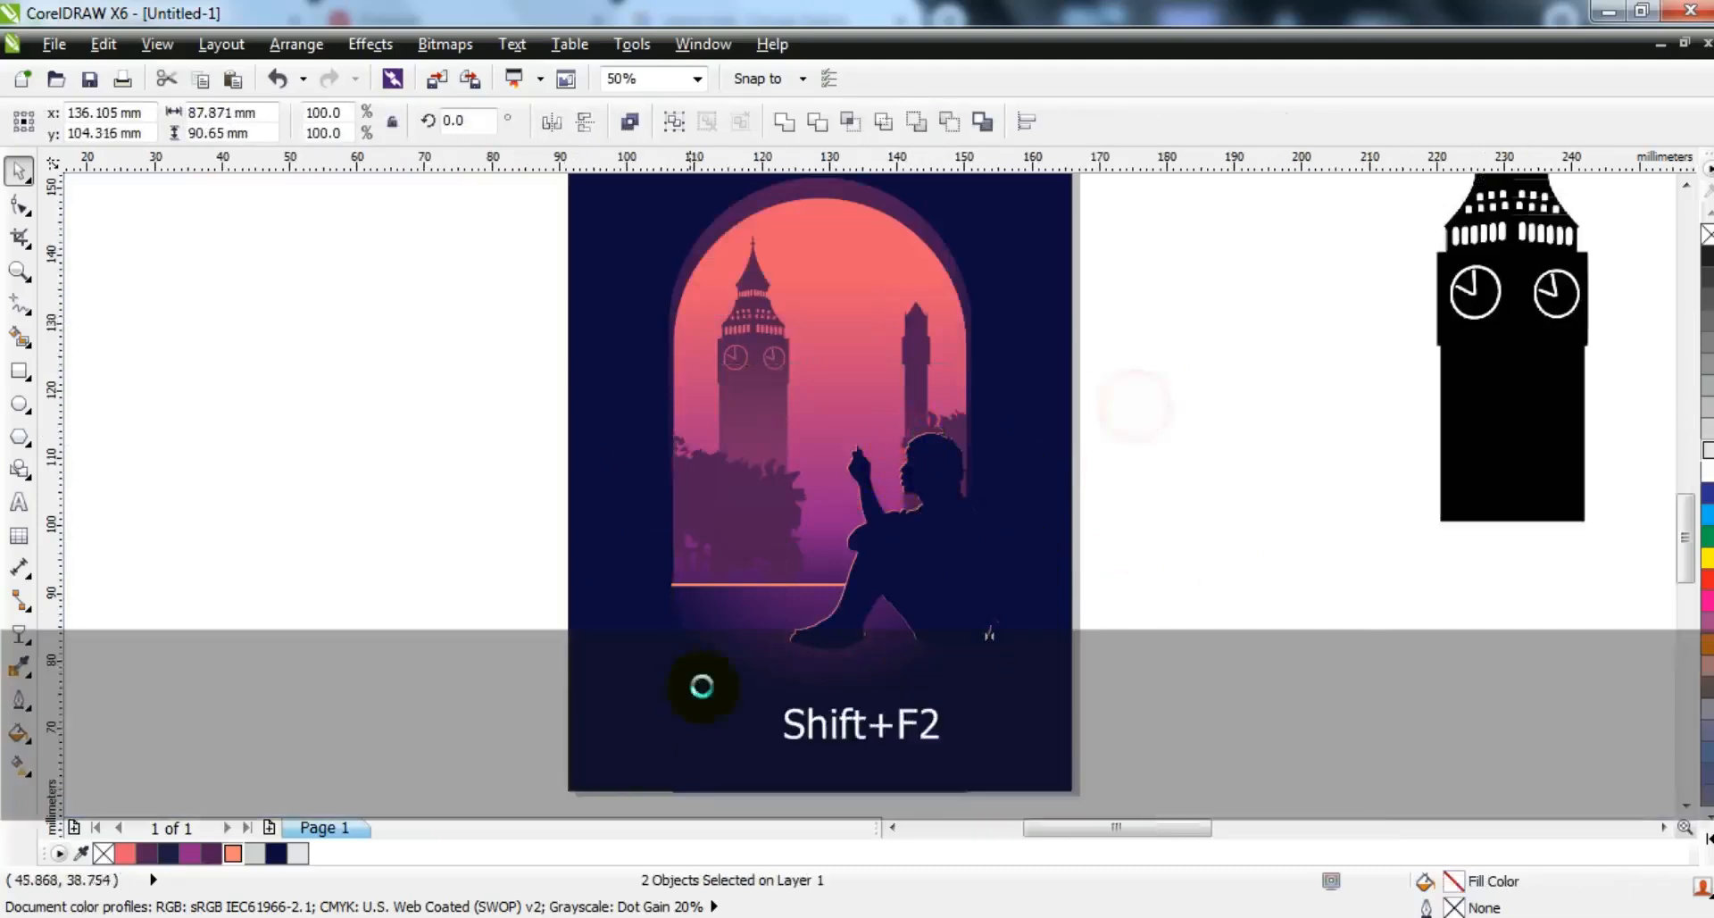
pyautogui.press('Escape')
pyautogui.click(757, 558)
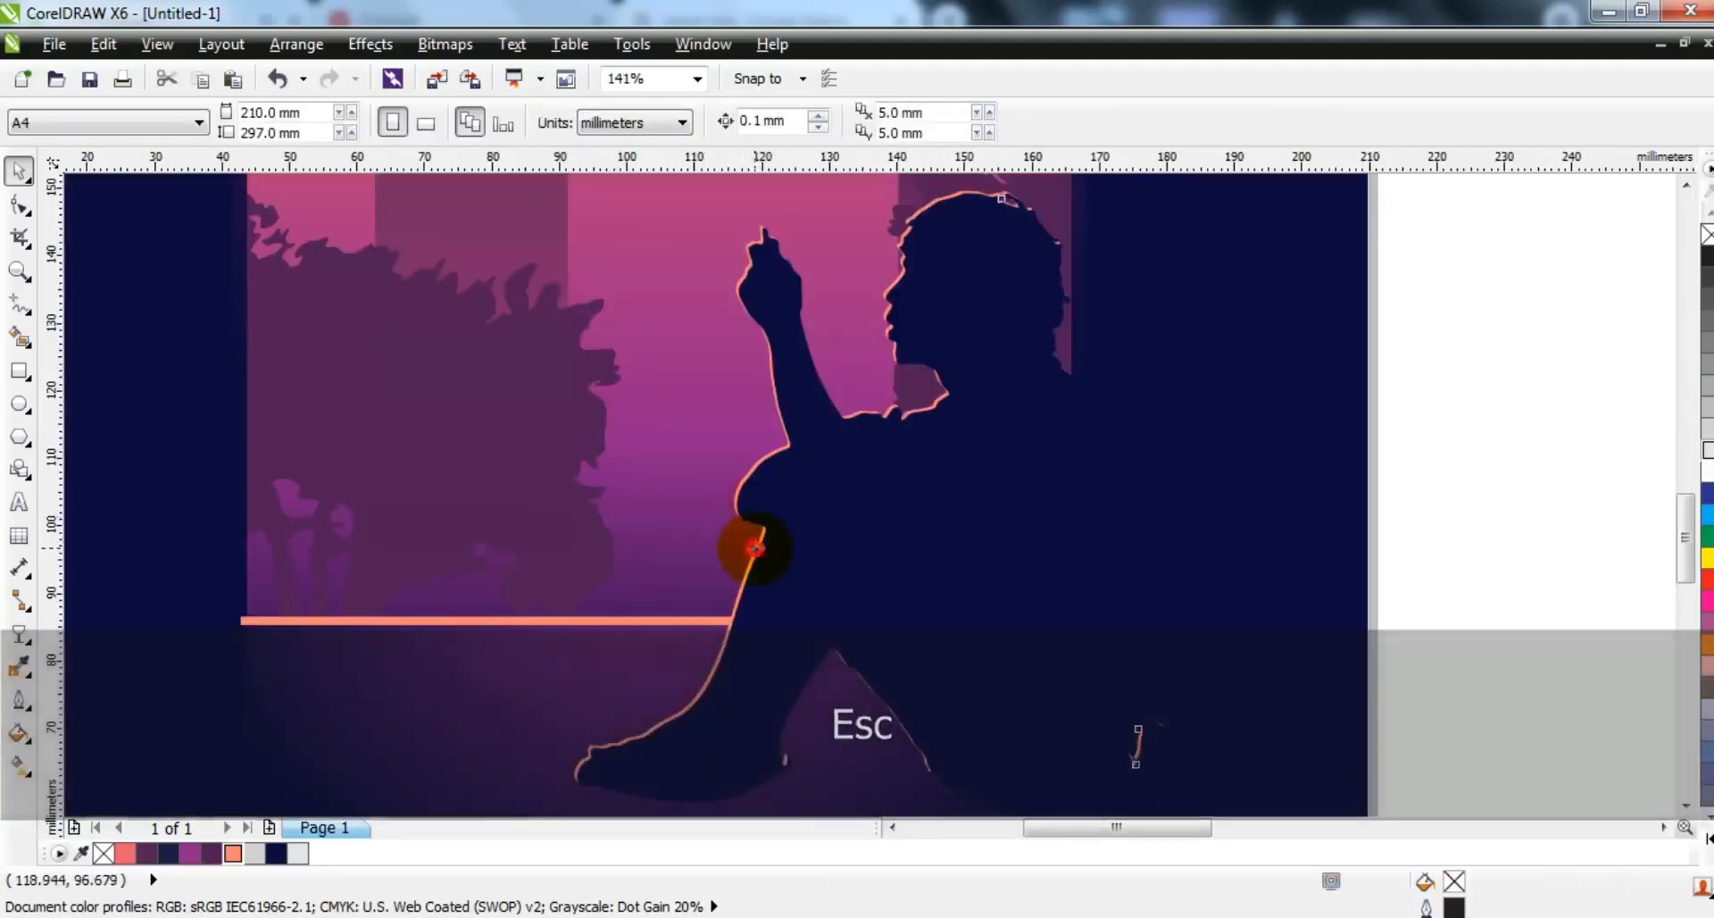
pyautogui.click(18, 632)
pyautogui.moveTo(846, 682); pyautogui.dragTo(837, 679)
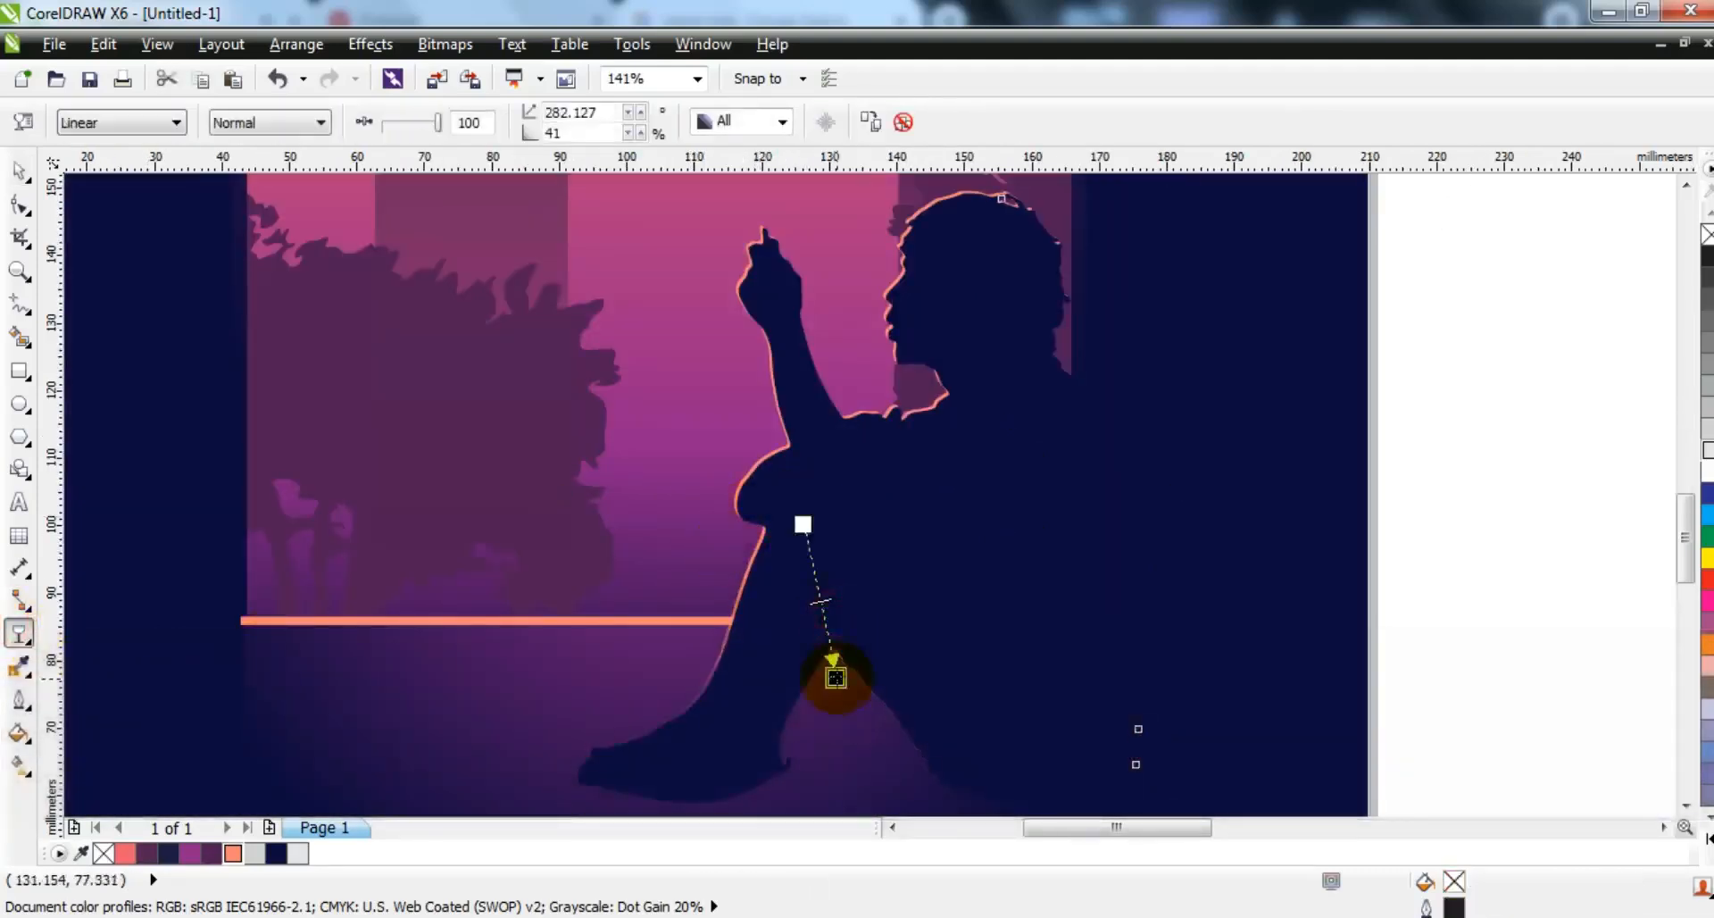
pyautogui.moveTo(802, 523); pyautogui.dragTo(691, 196)
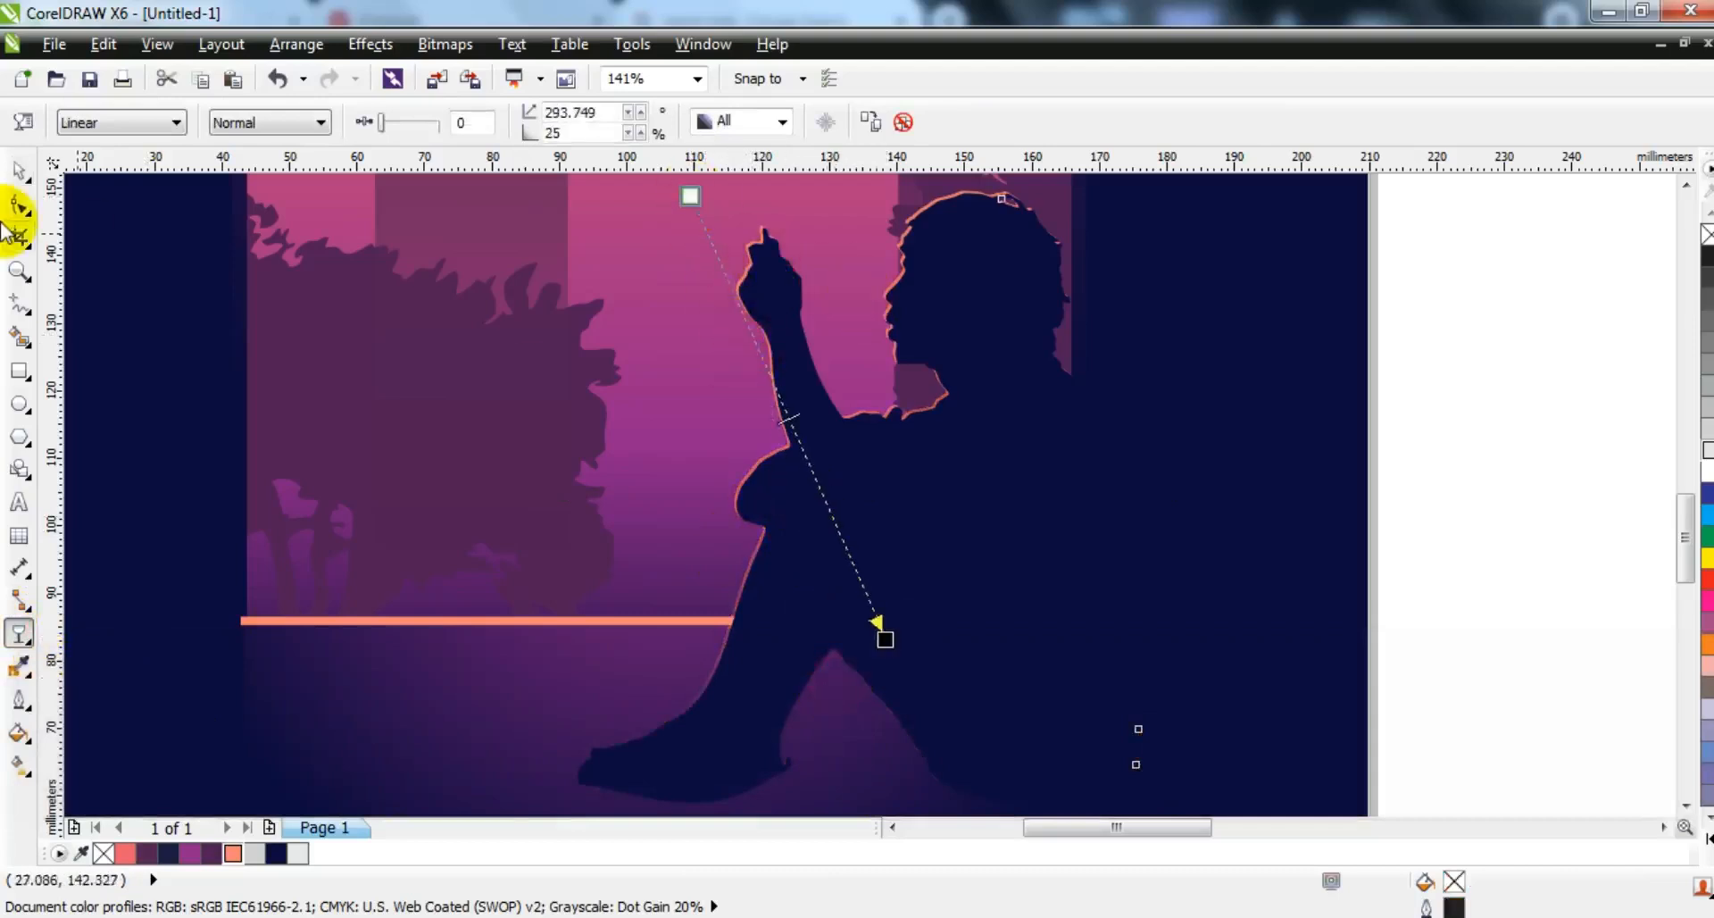
pyautogui.click(19, 183)
pyautogui.press('F3')
pyautogui.press('F3')
pyautogui.press('Escape')
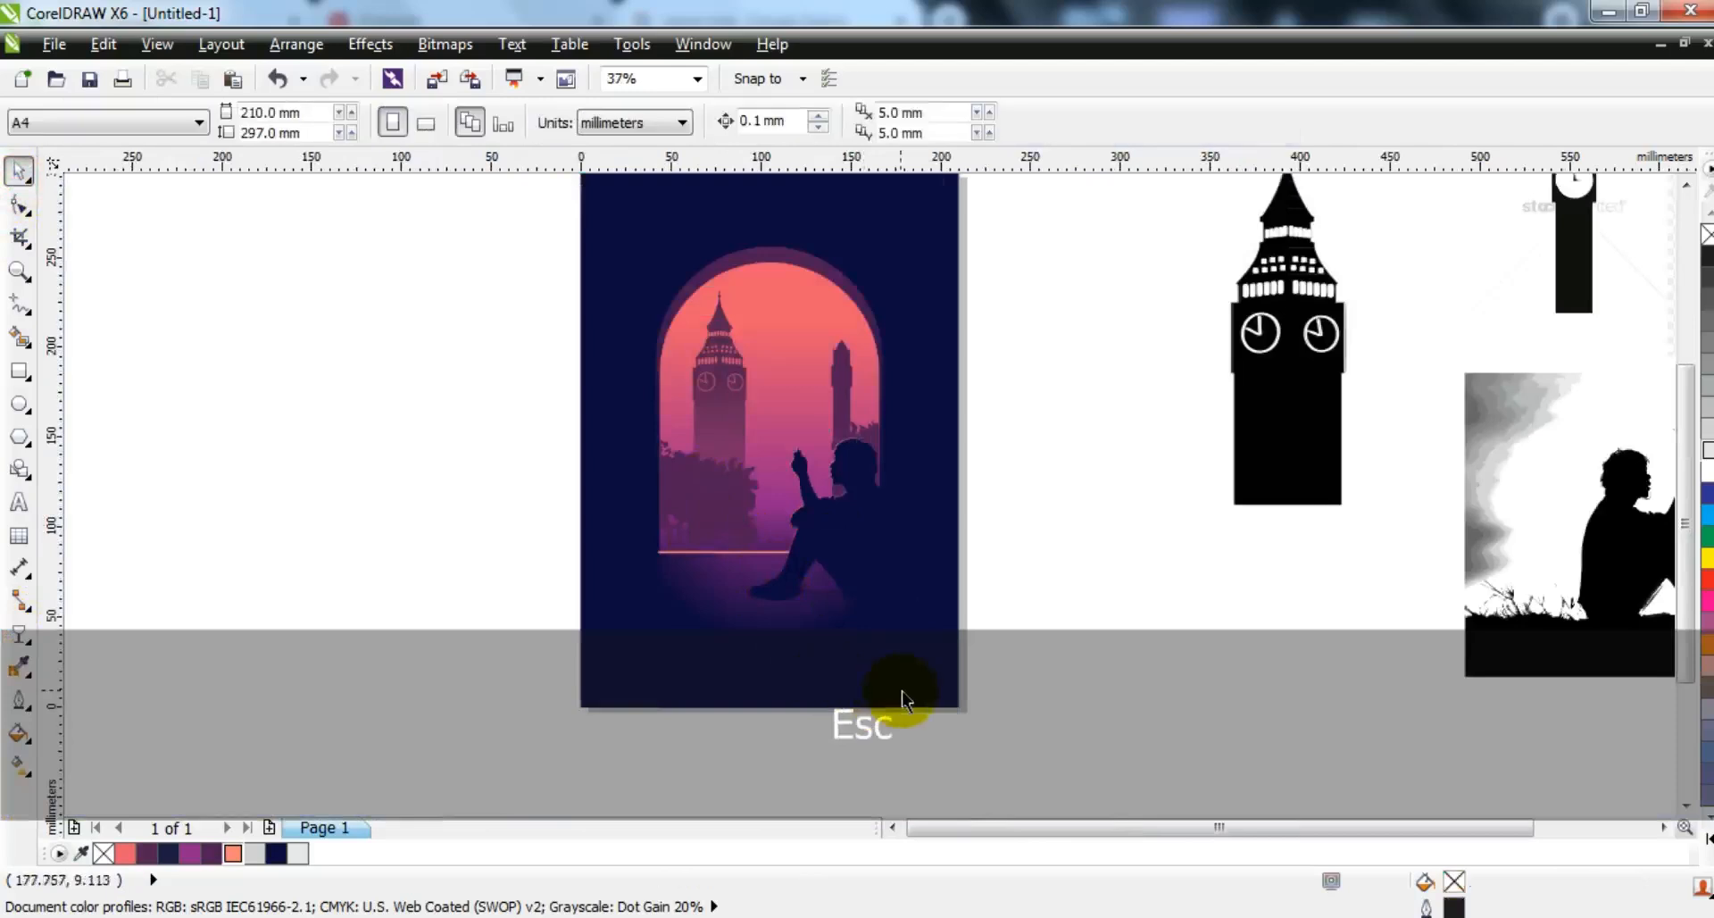
# - Delete the leftover reference images and black source silhouettes lying beside the page
pyautogui.press('F3')
pyautogui.click(910, 680)
pyautogui.hotkey('shift', 'F2')
pyautogui.press('Escape')
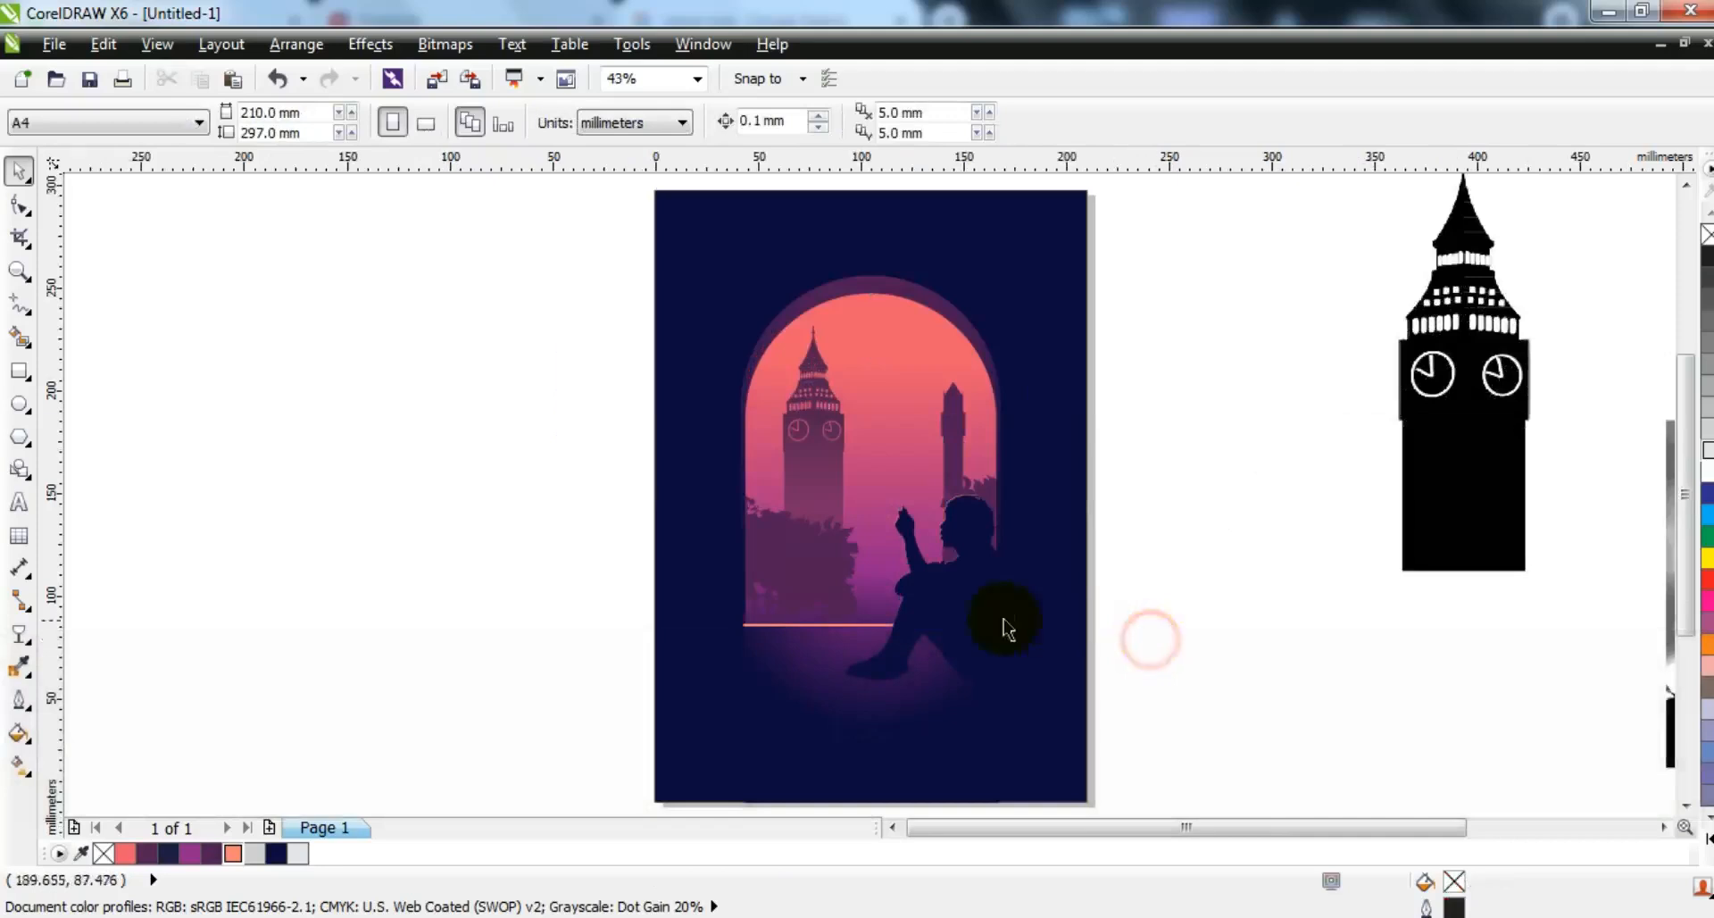
pyautogui.press('F3')
pyautogui.press('Escape')
pyautogui.click(1315, 628)
pyautogui.press('Delete')
pyautogui.moveTo(1146, 302); pyautogui.dragTo(1678, 698)
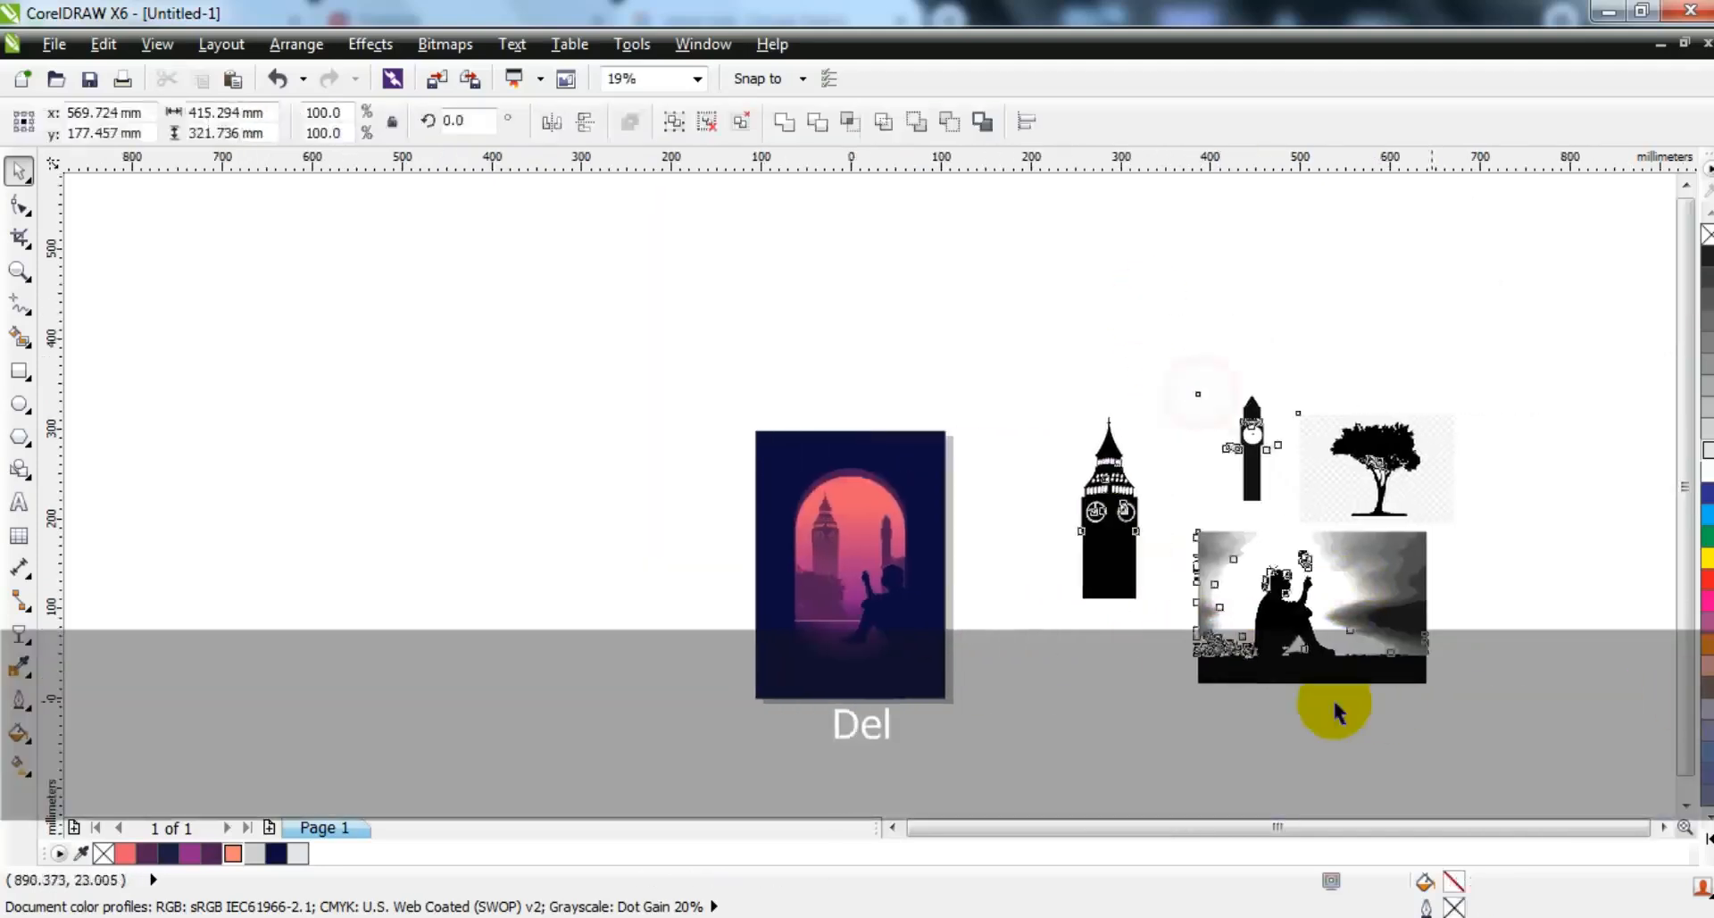
pyautogui.press('Delete')
pyautogui.click(1129, 530)
pyautogui.press('Delete')
pyautogui.moveTo(1013, 398); pyautogui.dragTo(689, 727)
pyautogui.hotkey('shift', 'F2')
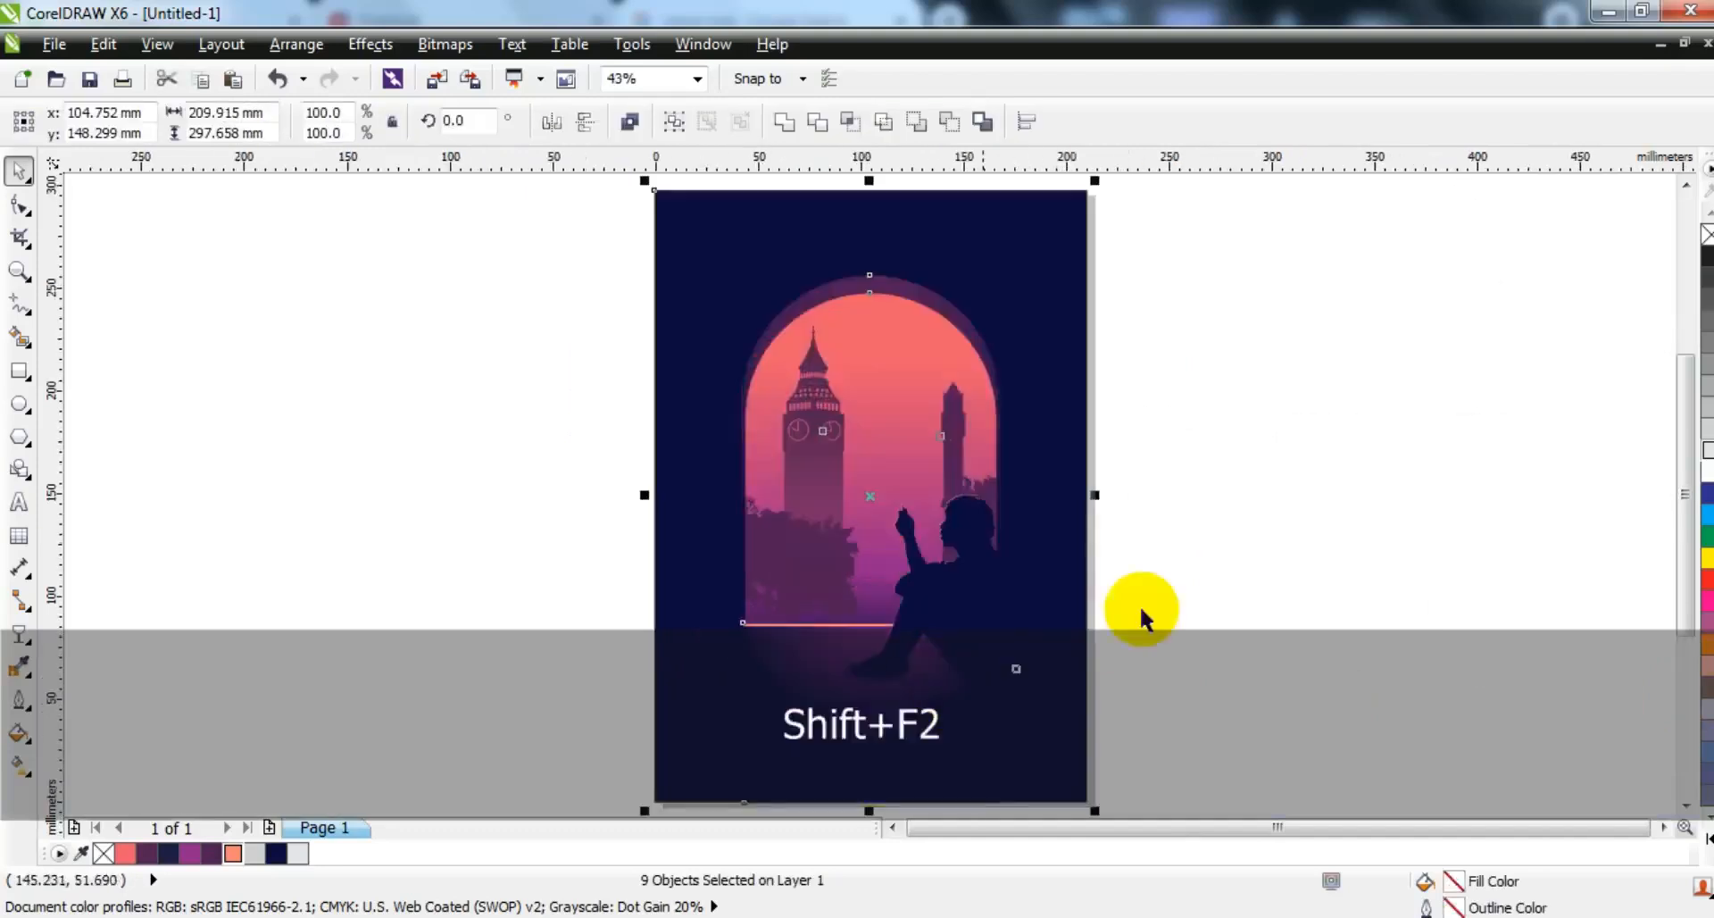
pyautogui.press('Escape')
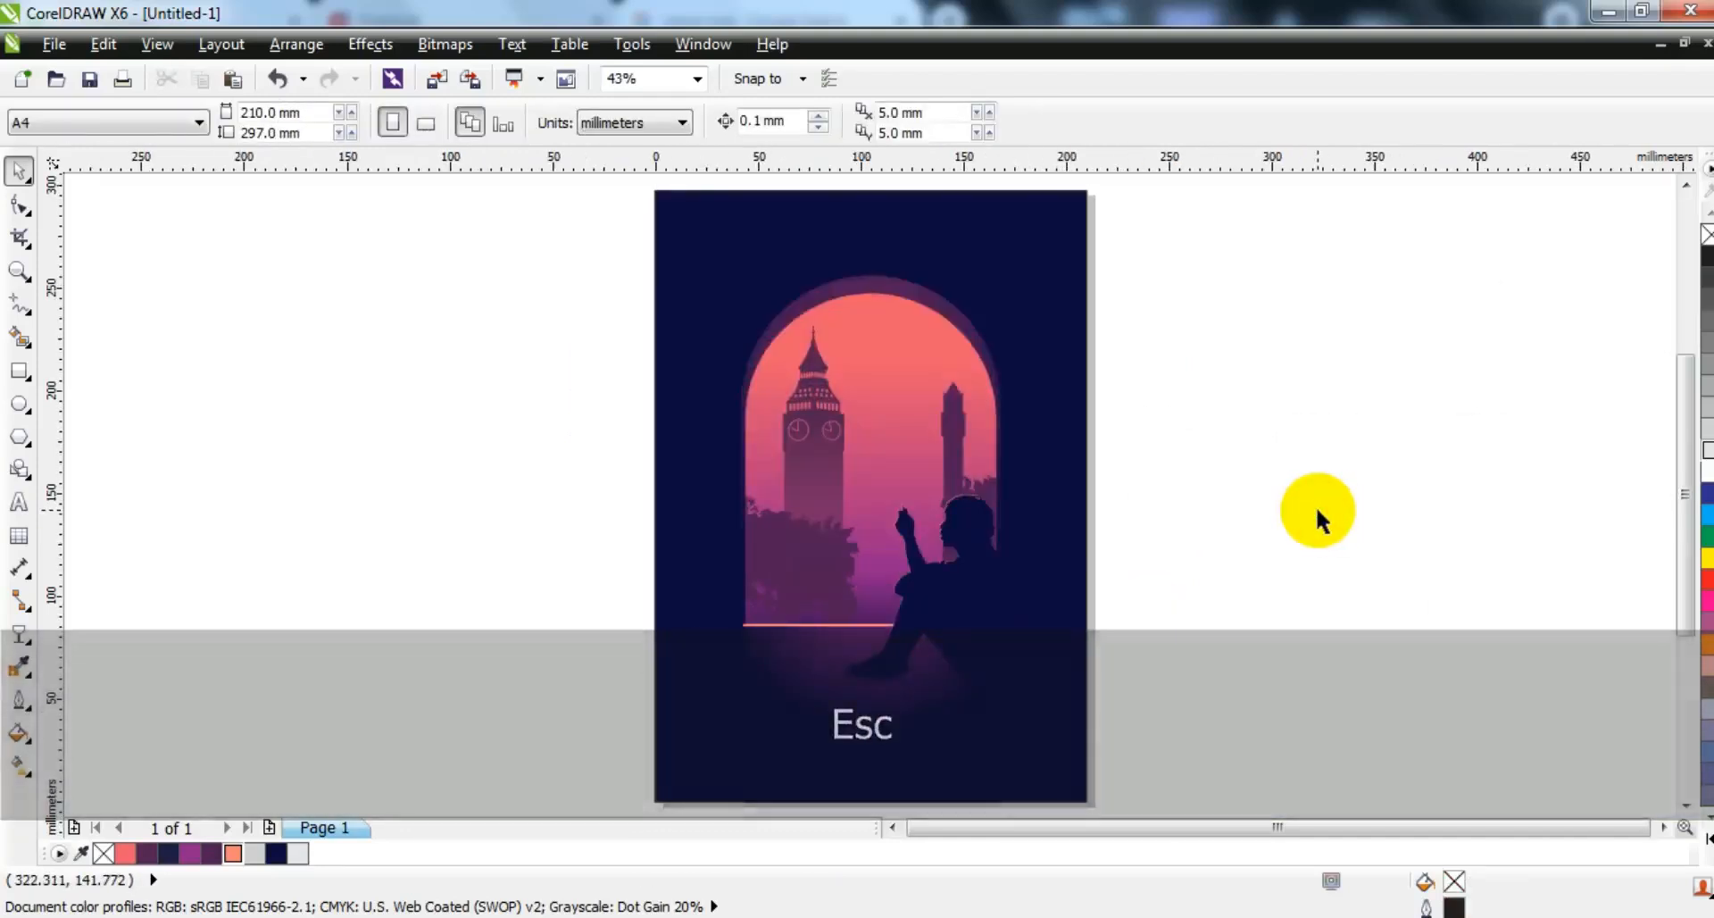
# - Sketch a closed freehand shadow shape about 95 × 73 mm beneath the seated figure's foot and hips
pyautogui.click(18, 270)
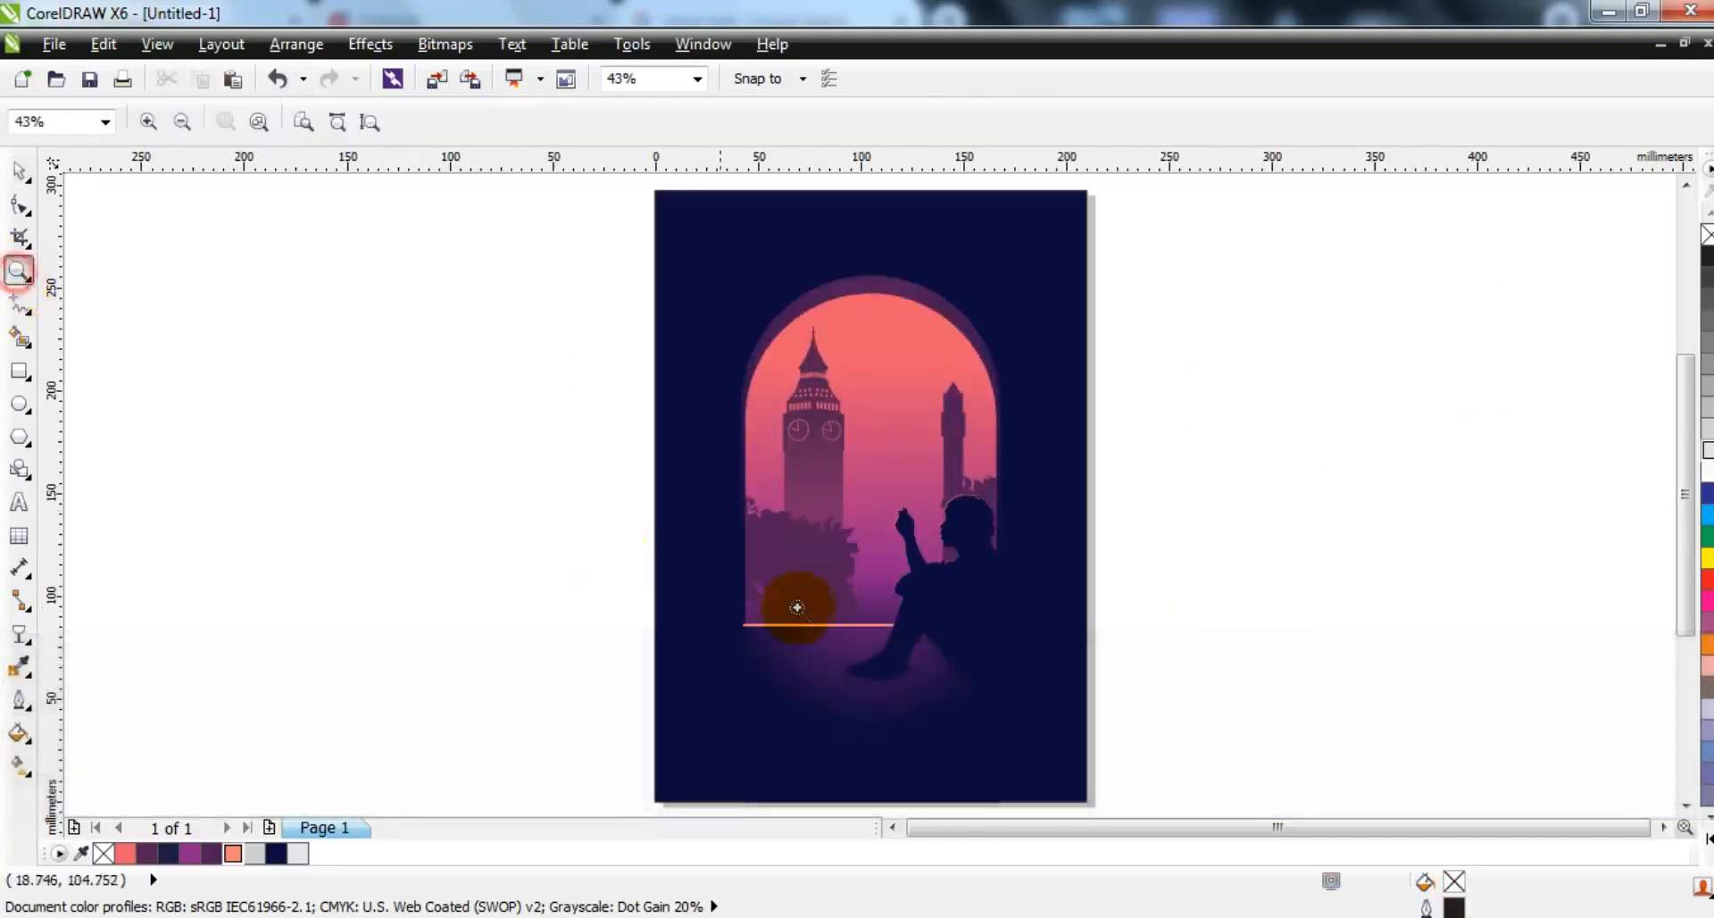
pyautogui.moveTo(421, 455); pyautogui.dragTo(1160, 790)
pyautogui.click(14, 311)
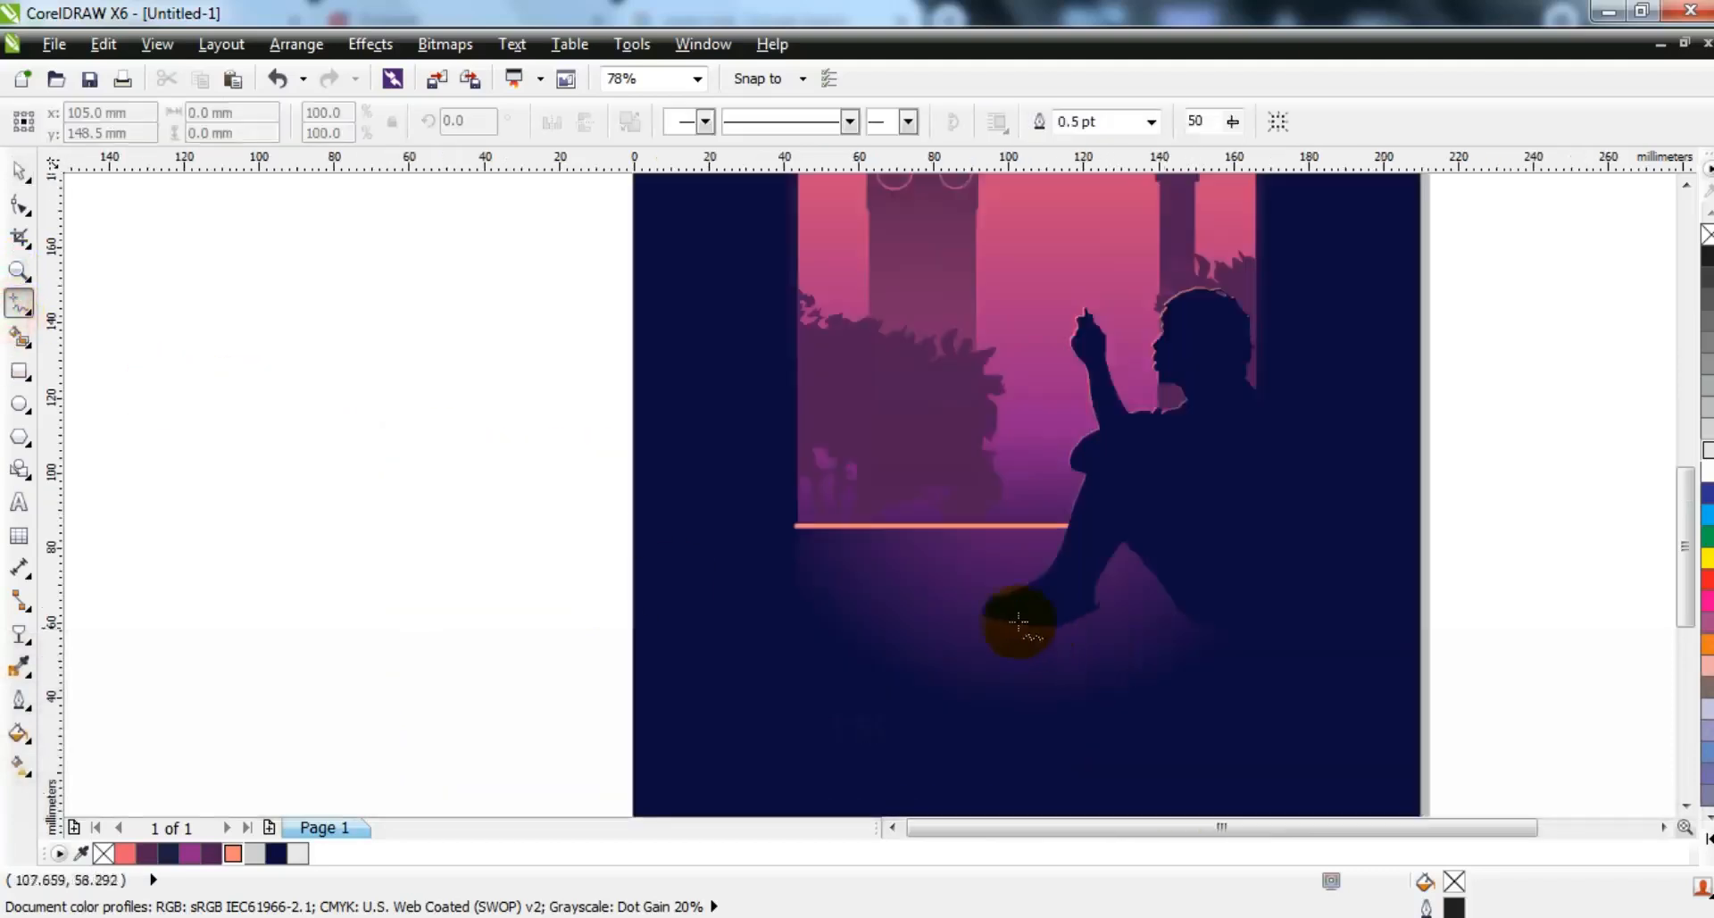
pyautogui.moveTo(987, 611); pyautogui.dragTo(1244, 755)
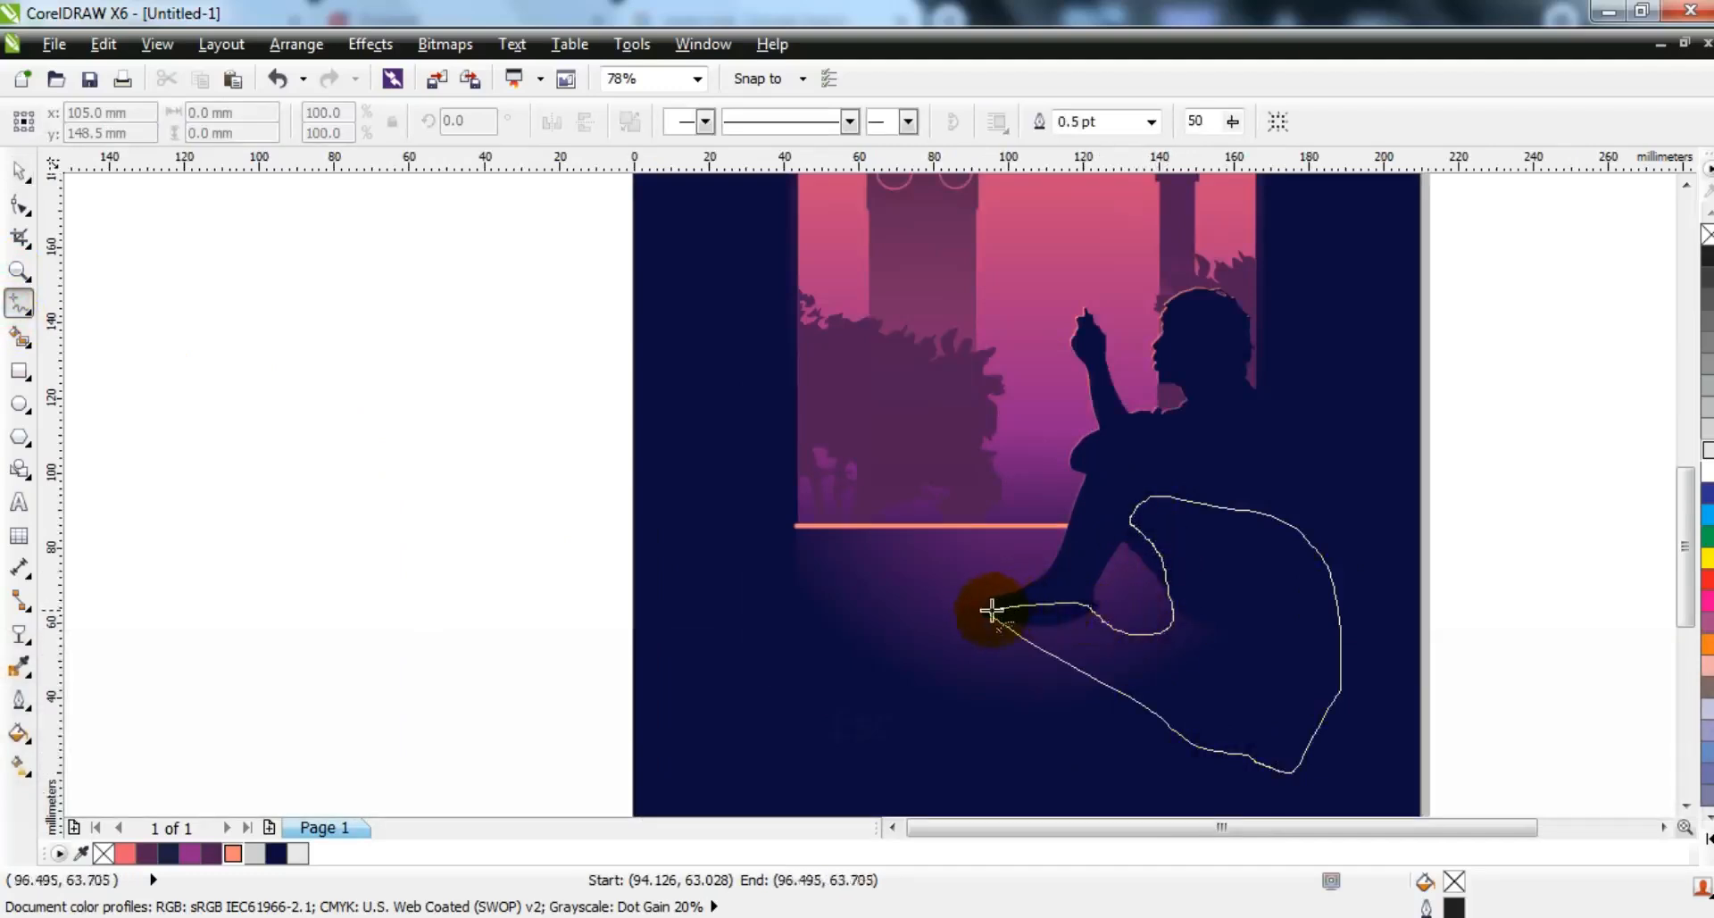
pyautogui.moveTo(991, 611); pyautogui.dragTo(987, 612)
pyautogui.click(19, 170)
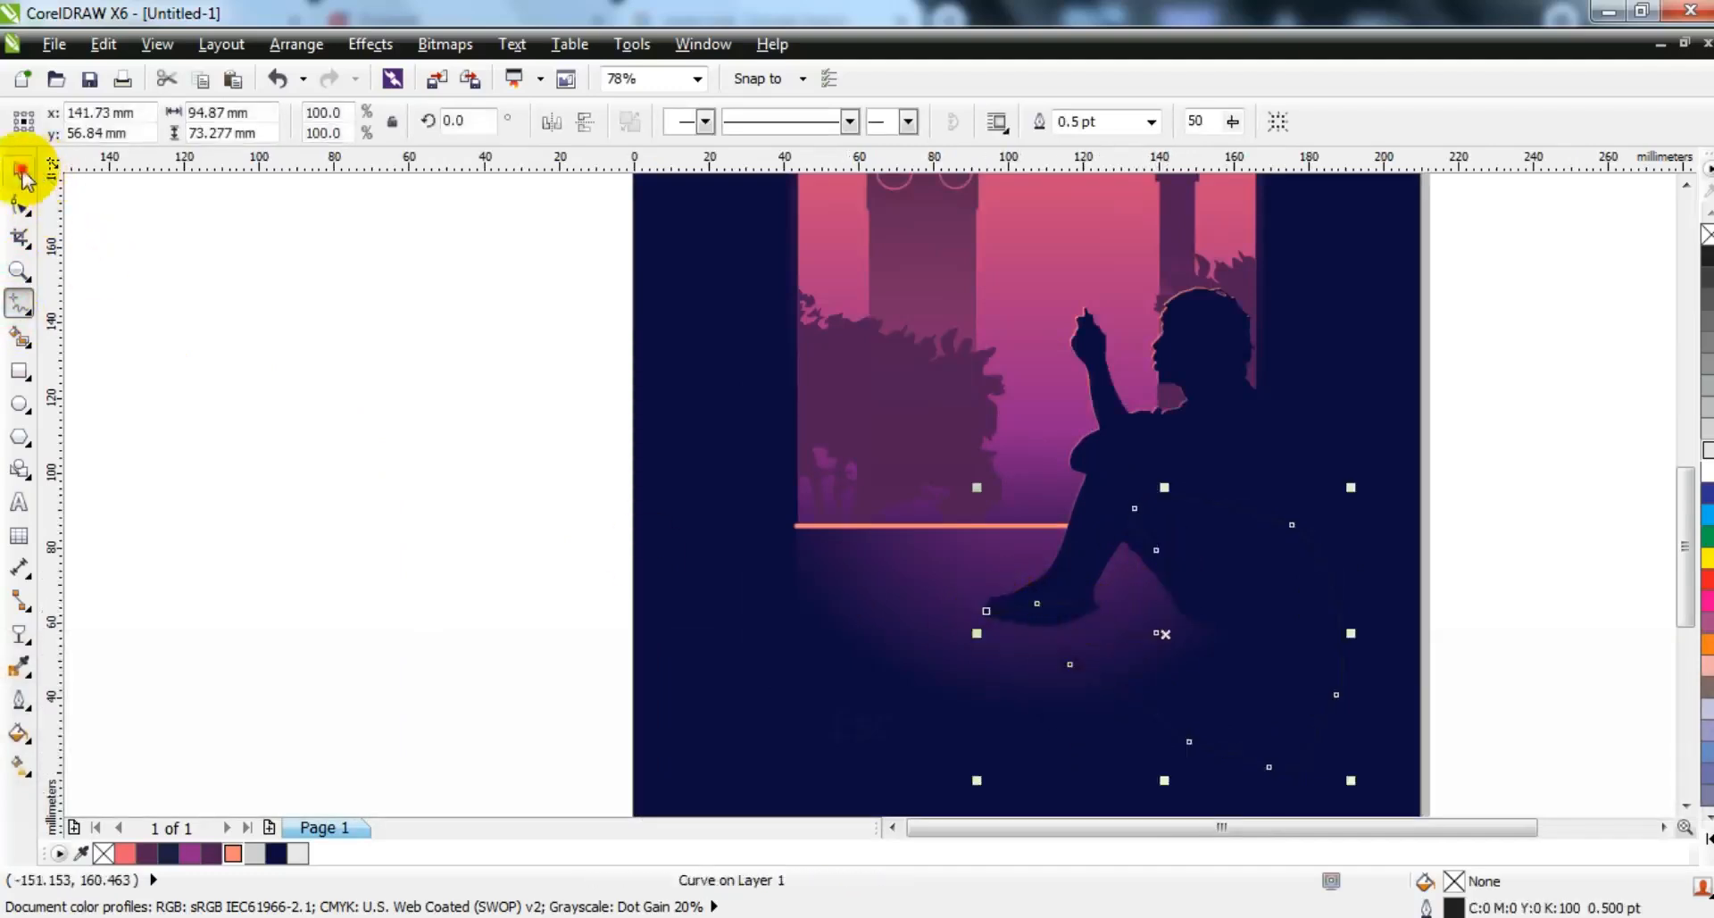
# - Fill the freehand shadow shape with navy #0B0B3D and remove its outline
pyautogui.click(278, 858)
pyautogui.rightClick(1707, 234)
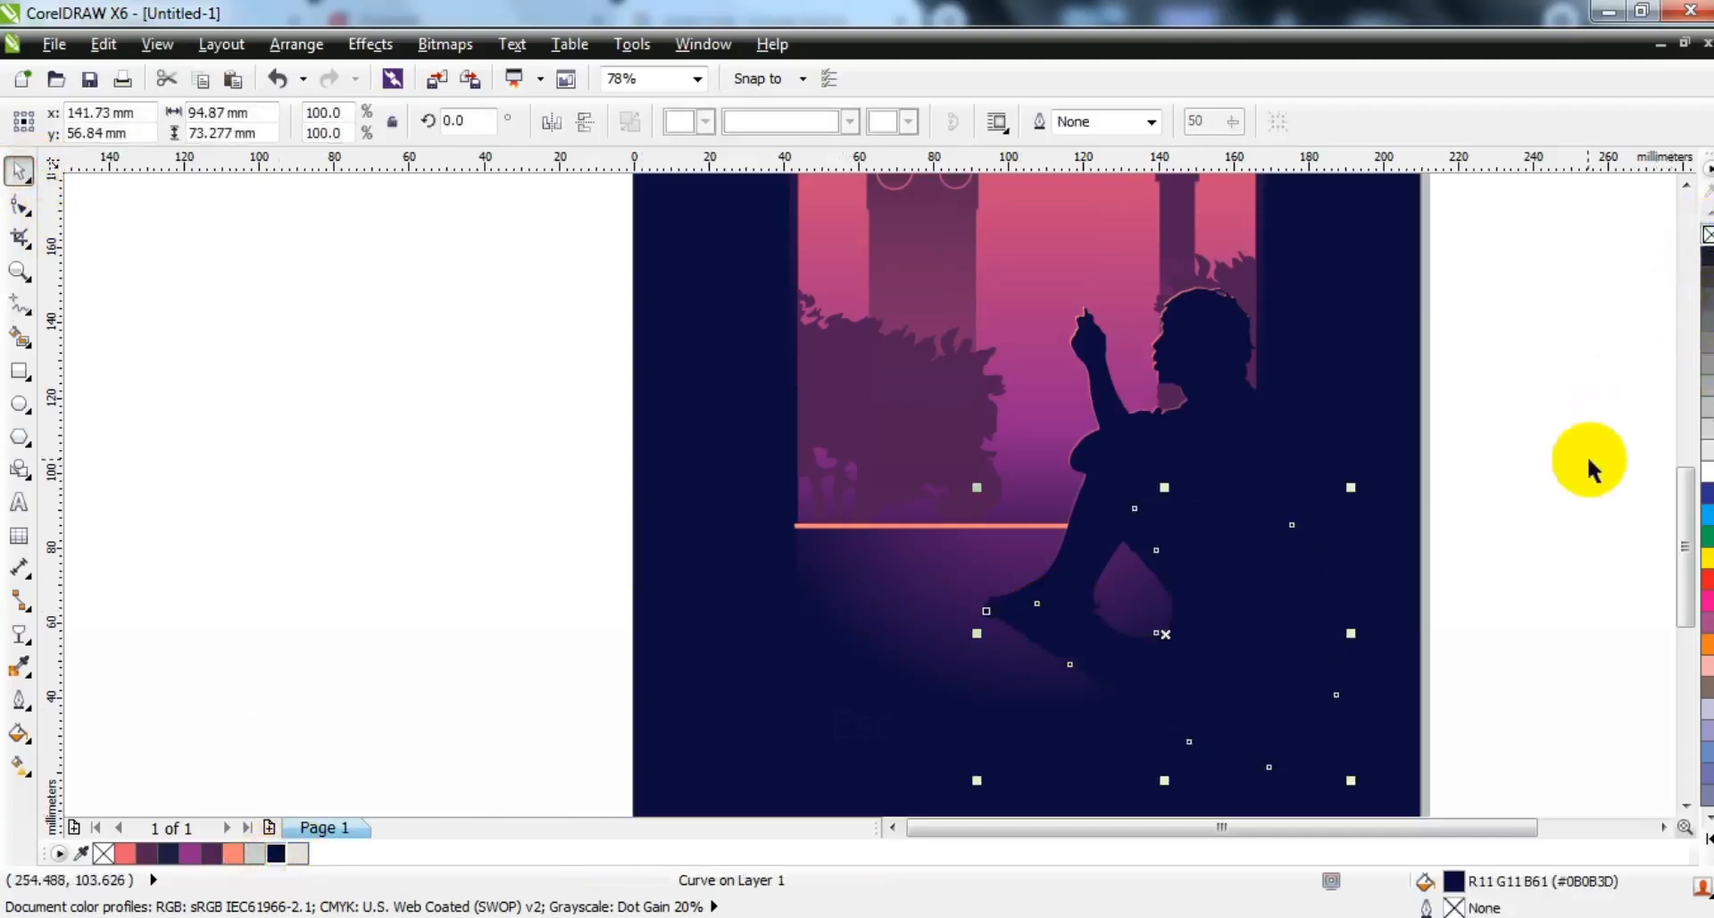
pyautogui.click(1571, 460)
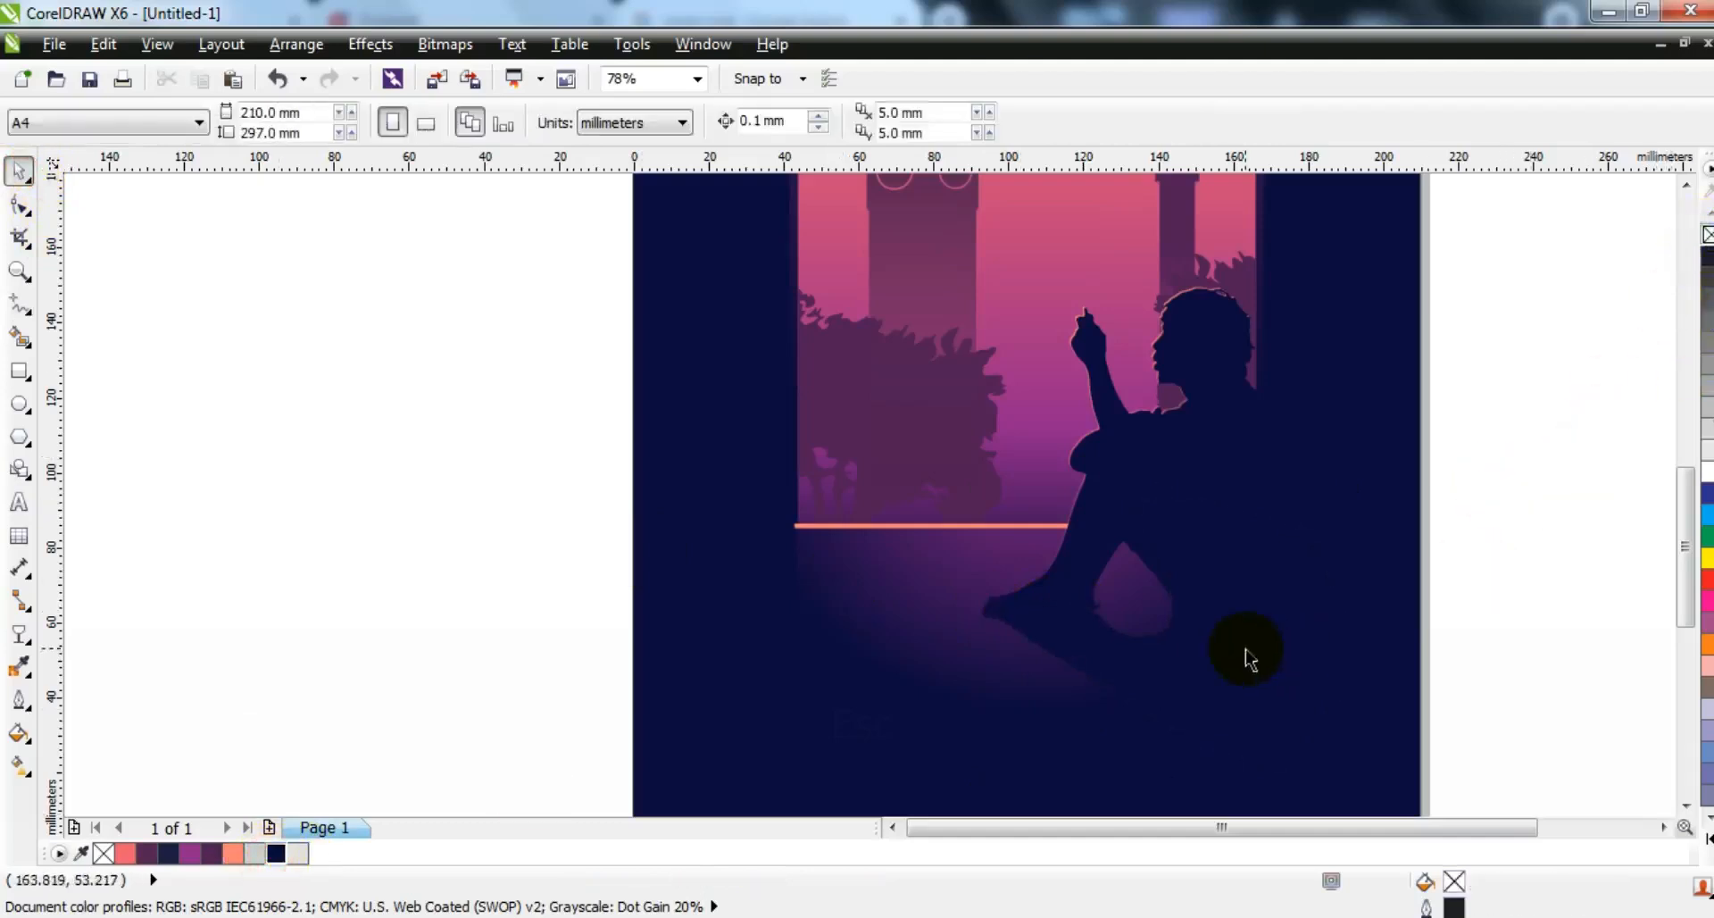
pyautogui.press('F3')
pyautogui.press('Escape')
pyautogui.moveTo(1258, 743); pyautogui.dragTo(661, 189)
pyautogui.hotkey('shift', 'F2')
pyautogui.press('Escape')
# - Draw a wavy Artistic Media smoke wisp above the figure's raised hand and fill it with salmon #FC8273
pyautogui.click(19, 270)
pyautogui.click(897, 493)
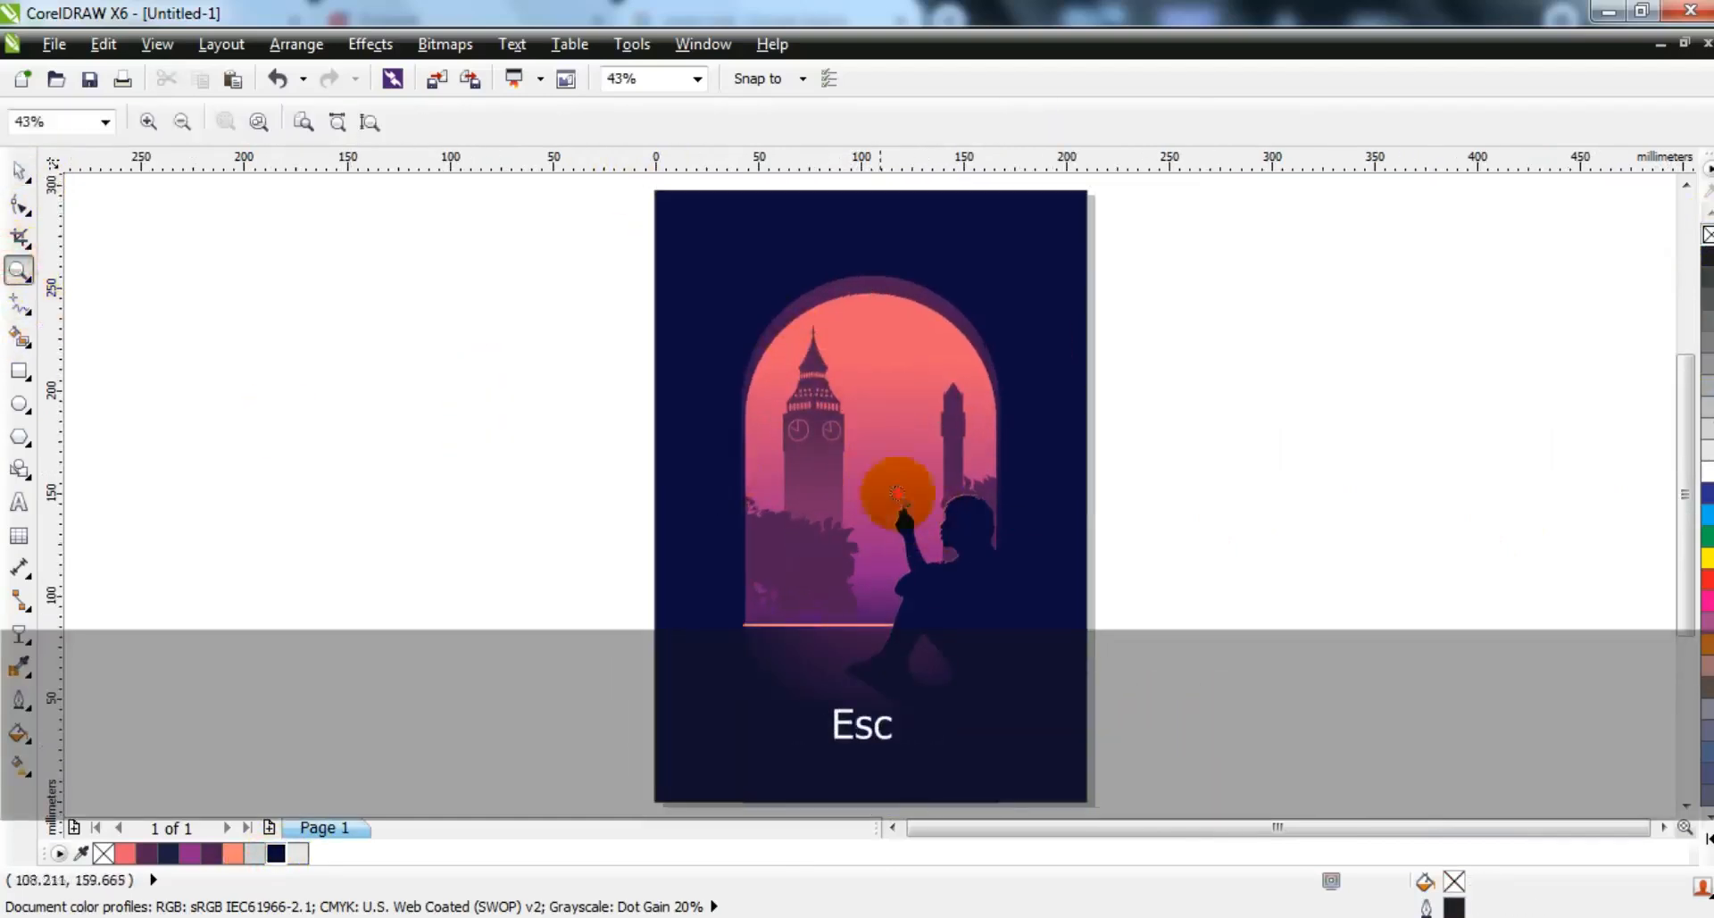
pyautogui.click(25, 307)
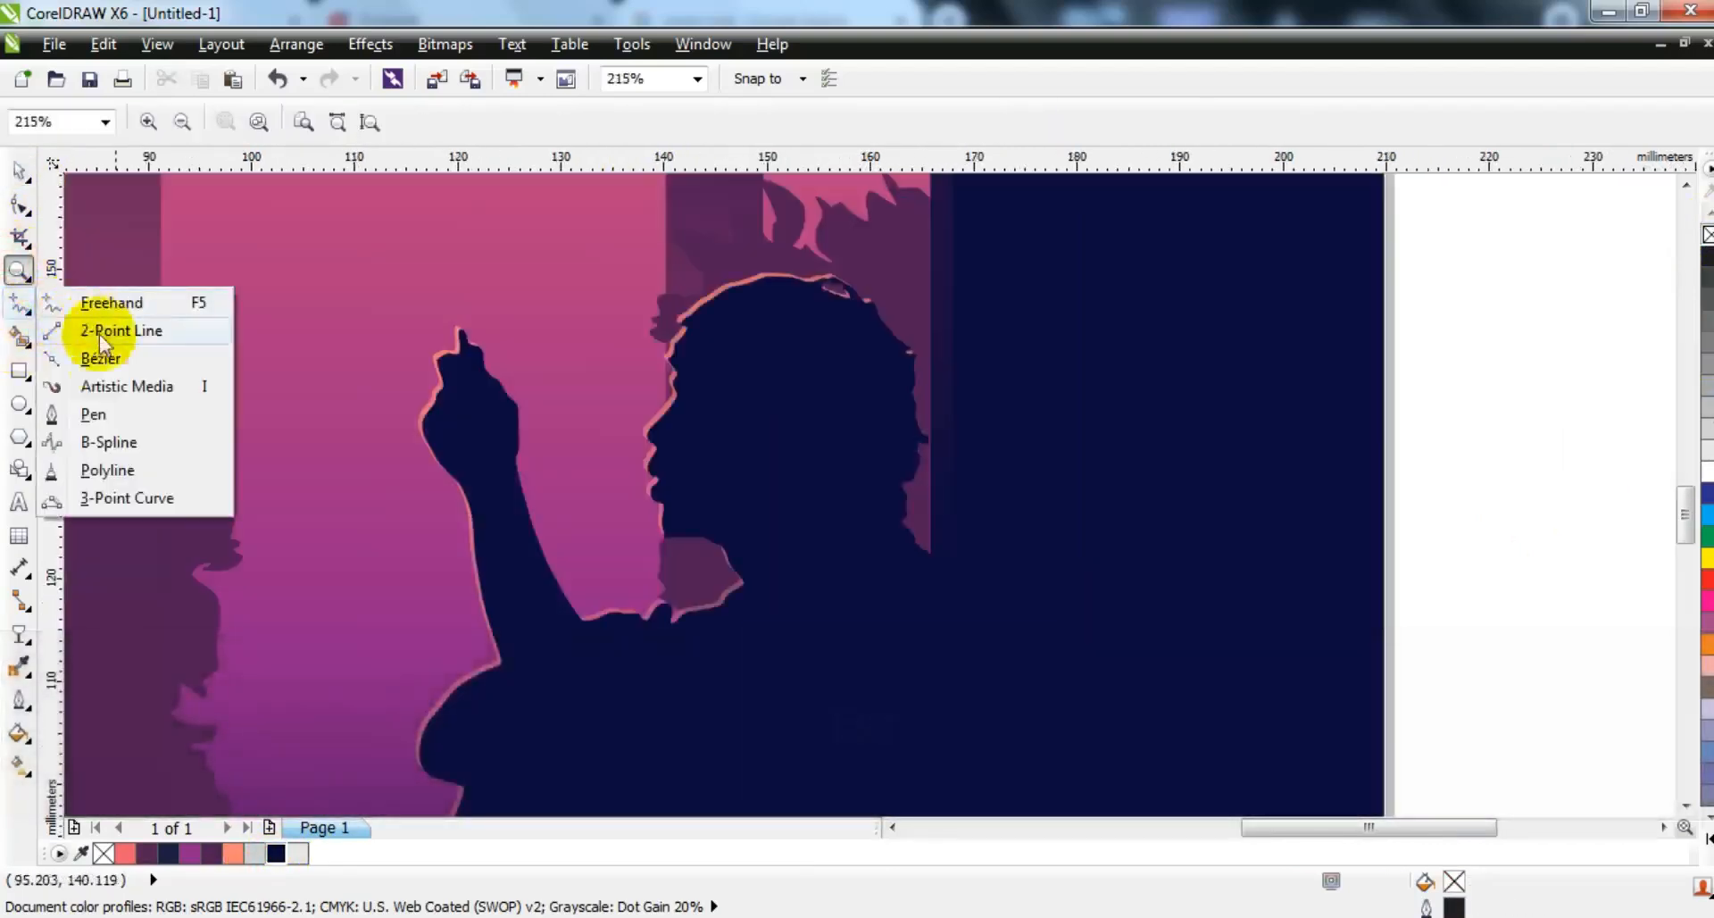
pyautogui.click(103, 390)
pyautogui.press('space')
pyautogui.press('Delete')
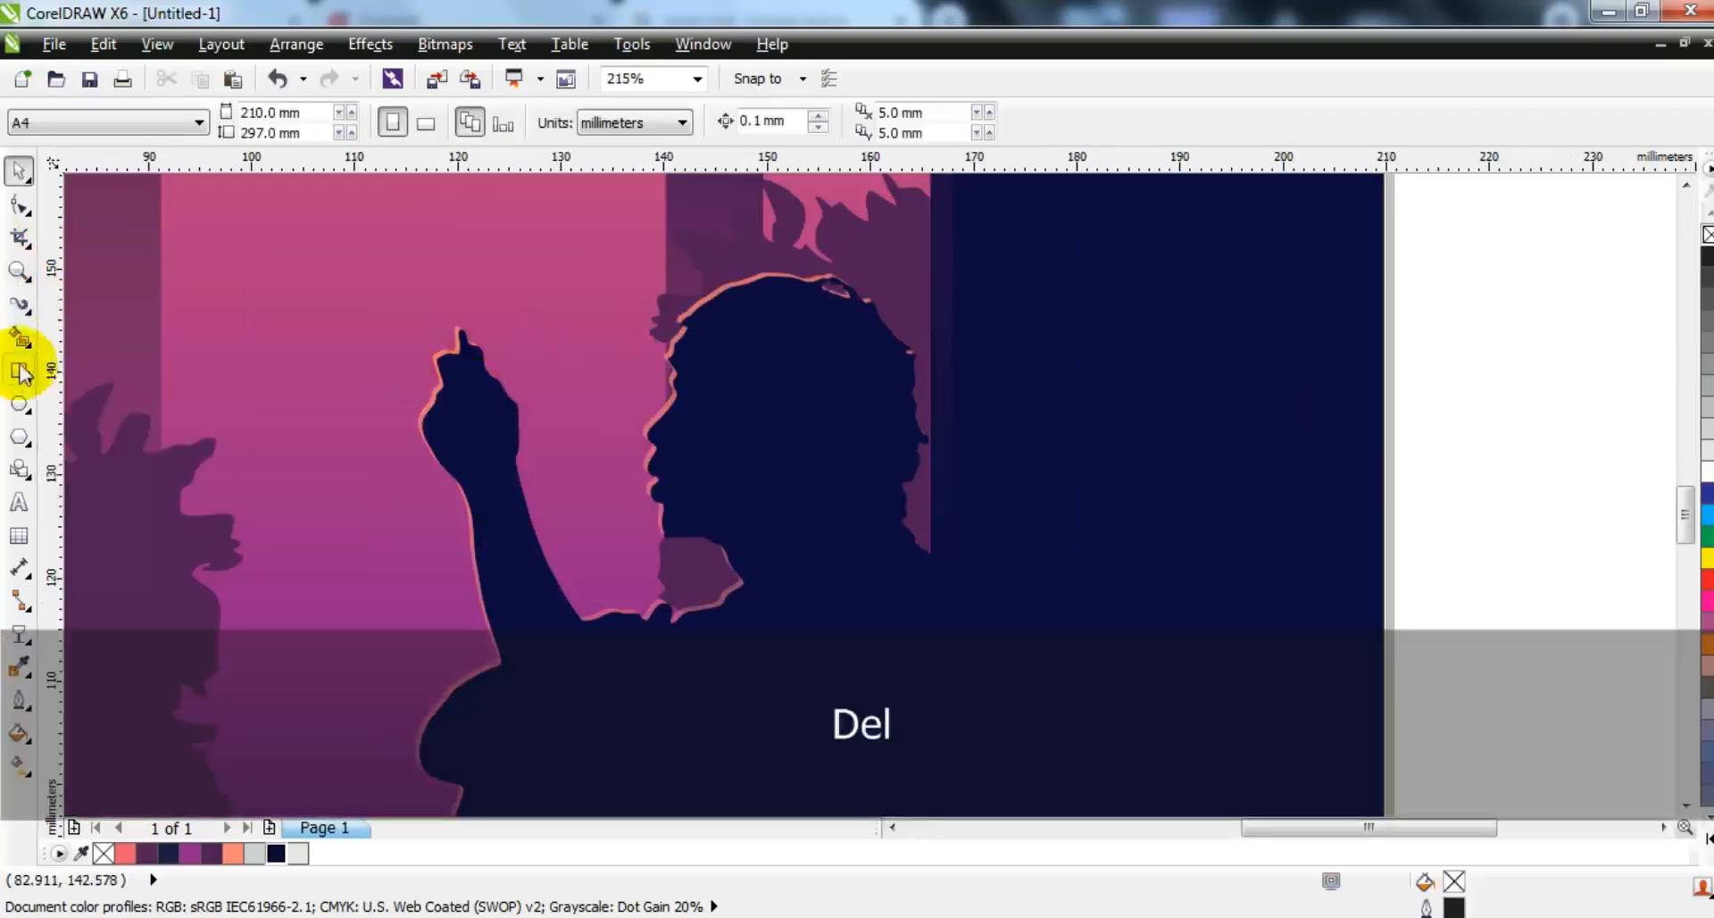
pyautogui.click(20, 309)
pyautogui.moveTo(455, 300)
pyautogui.mouseDown()
pyautogui.moveTo(444, 265)
pyautogui.moveTo(487, 218)
pyautogui.mouseUp()
pyautogui.click(19, 169)
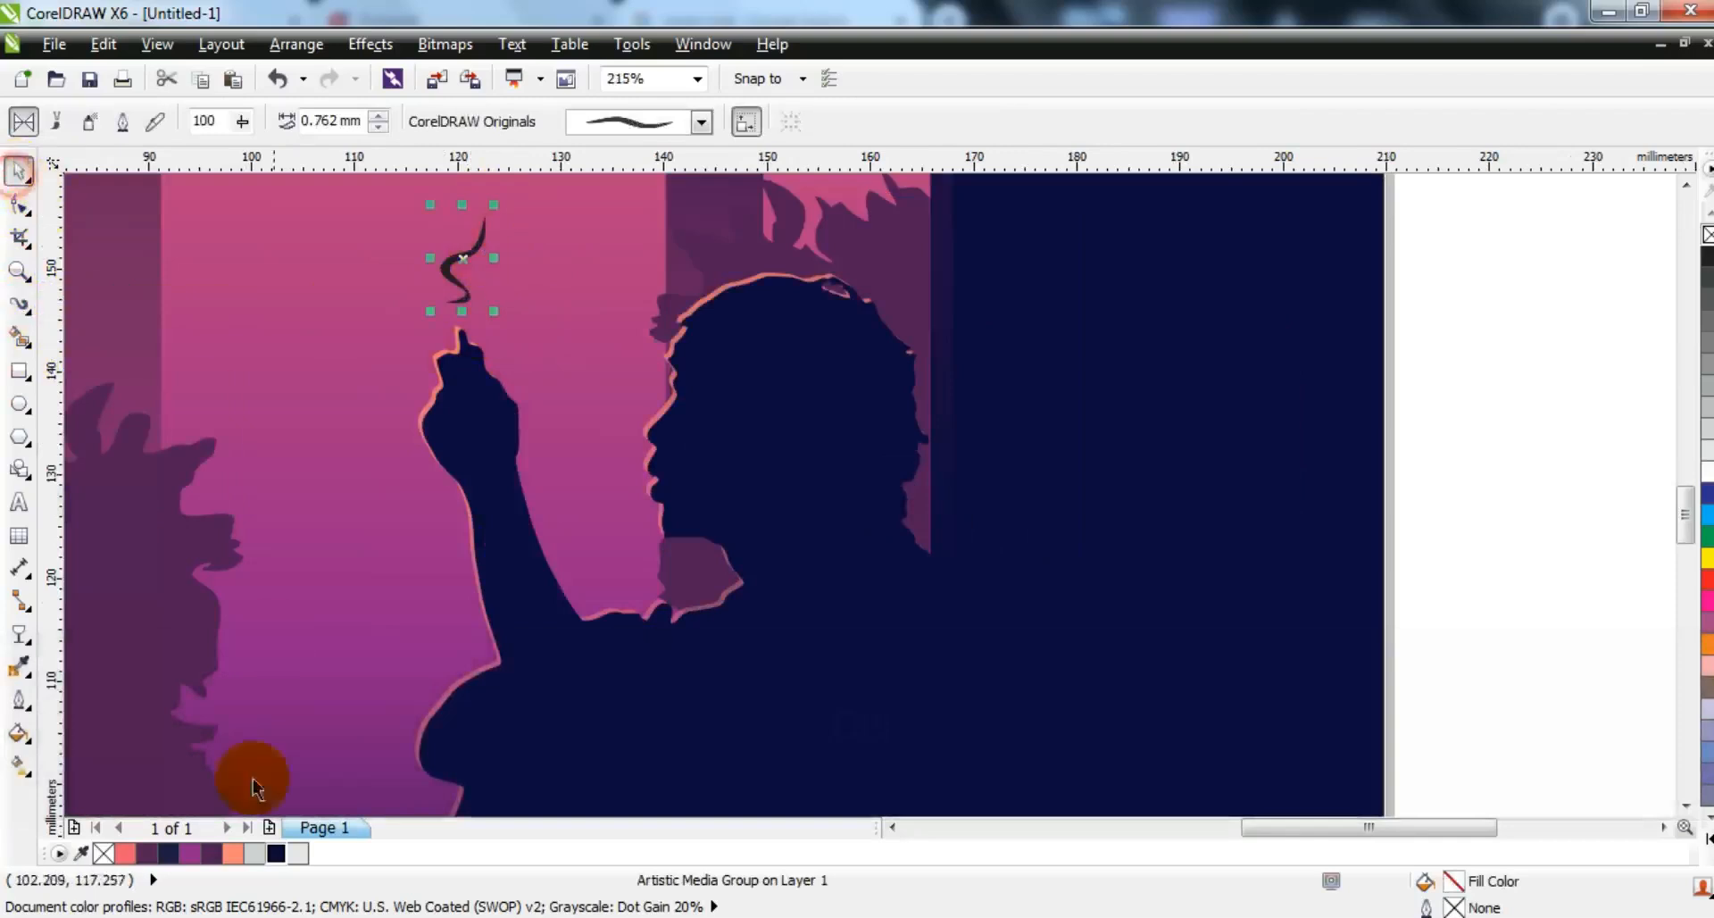
pyautogui.click(232, 853)
pyautogui.moveTo(464, 300); pyautogui.dragTo(462, 302)
# - Preview the whole illustration full screen to check the smoke, shadow and rim light
pyautogui.press('F3')
pyautogui.press('Escape')
pyautogui.scroll(-2, 1052, 582)
pyautogui.moveTo(1174, 719); pyautogui.dragTo(646, 253)
pyautogui.hotkey('shift', 'F2')
pyautogui.press('F9')
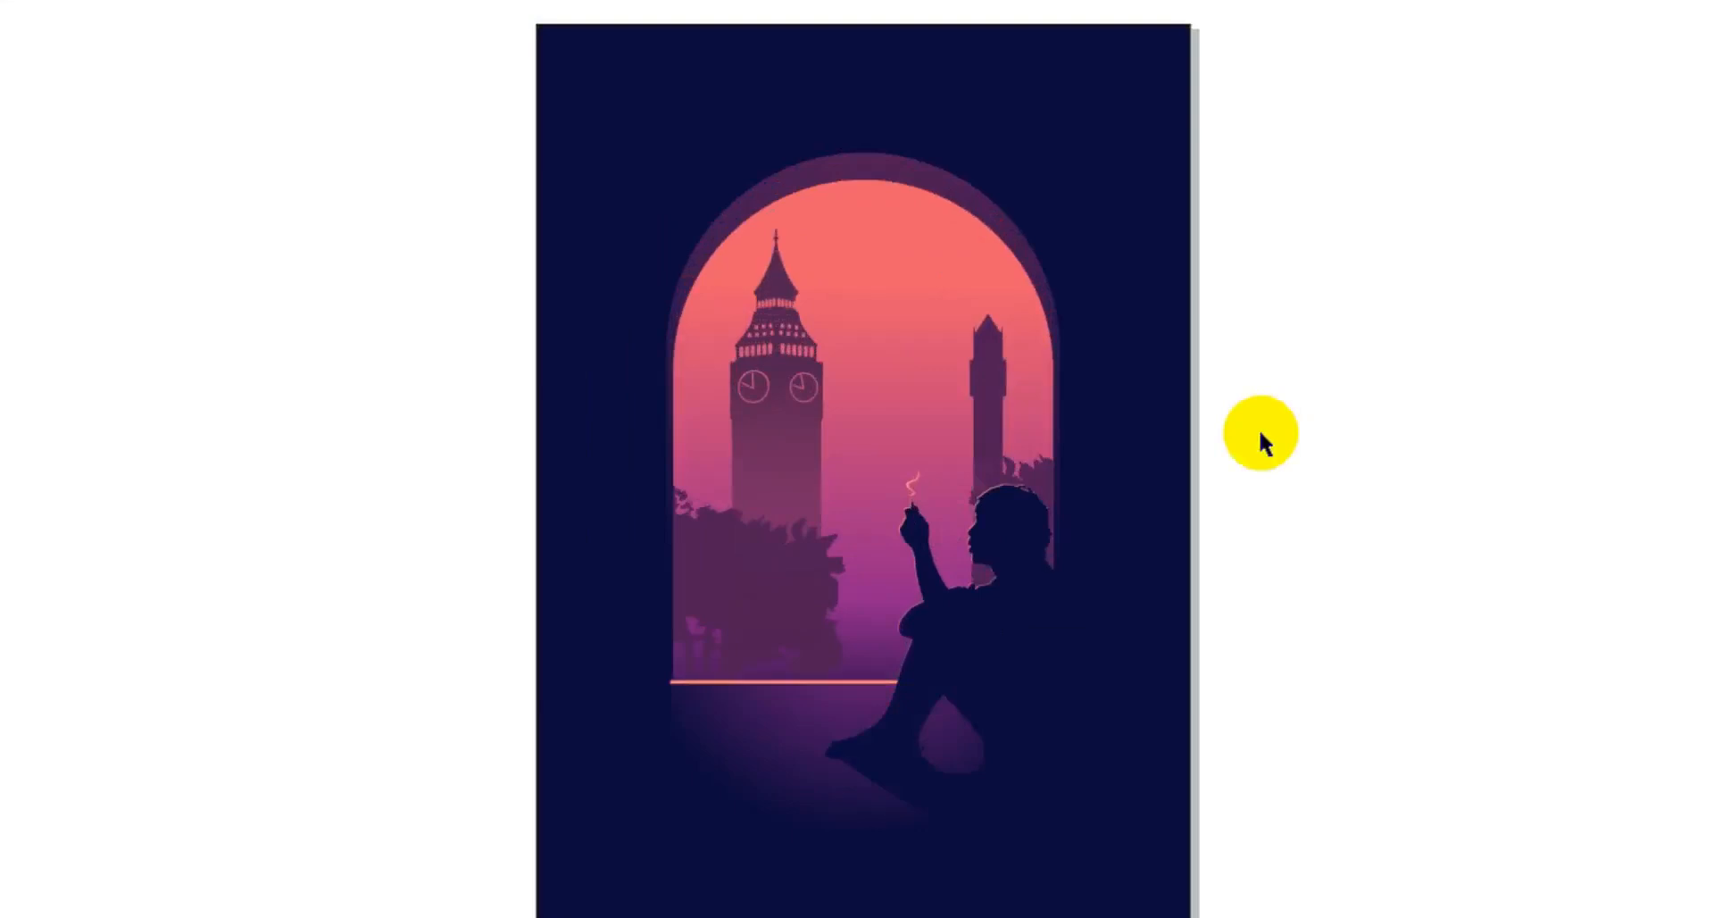
pyautogui.click(1260, 433)
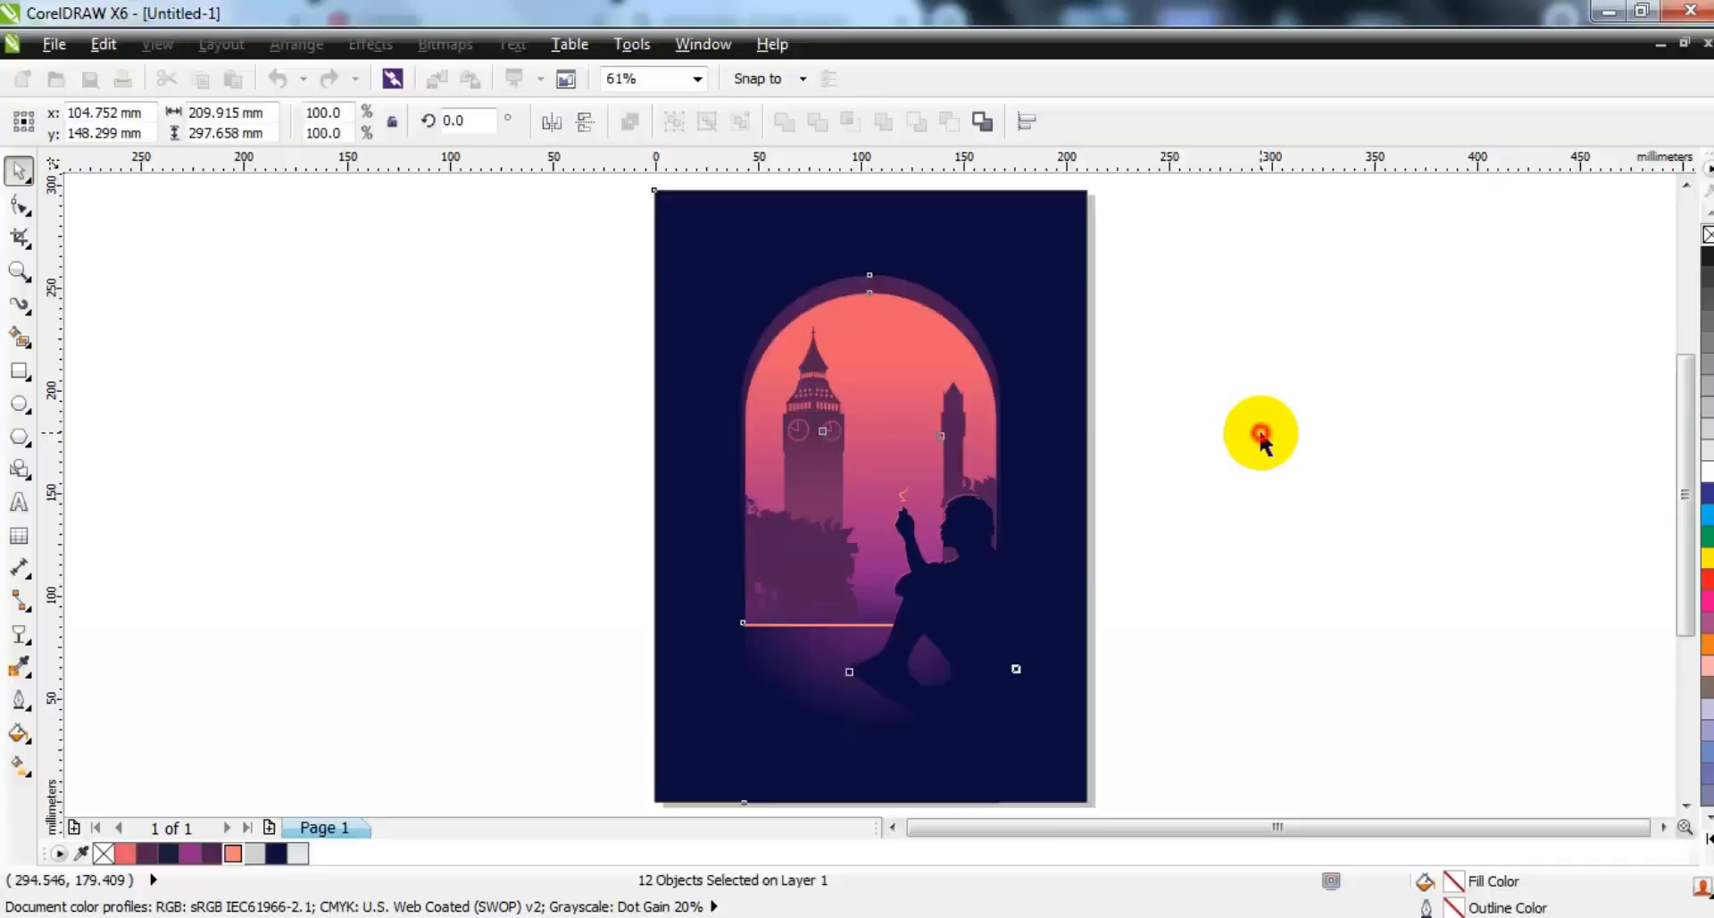
pyautogui.click(457, 491)
# - Trace the cloud bitmap as an outline trace using the Low quality image type
pyautogui.press('F4')
pyautogui.moveTo(1176, 405); pyautogui.dragTo(566, 574)
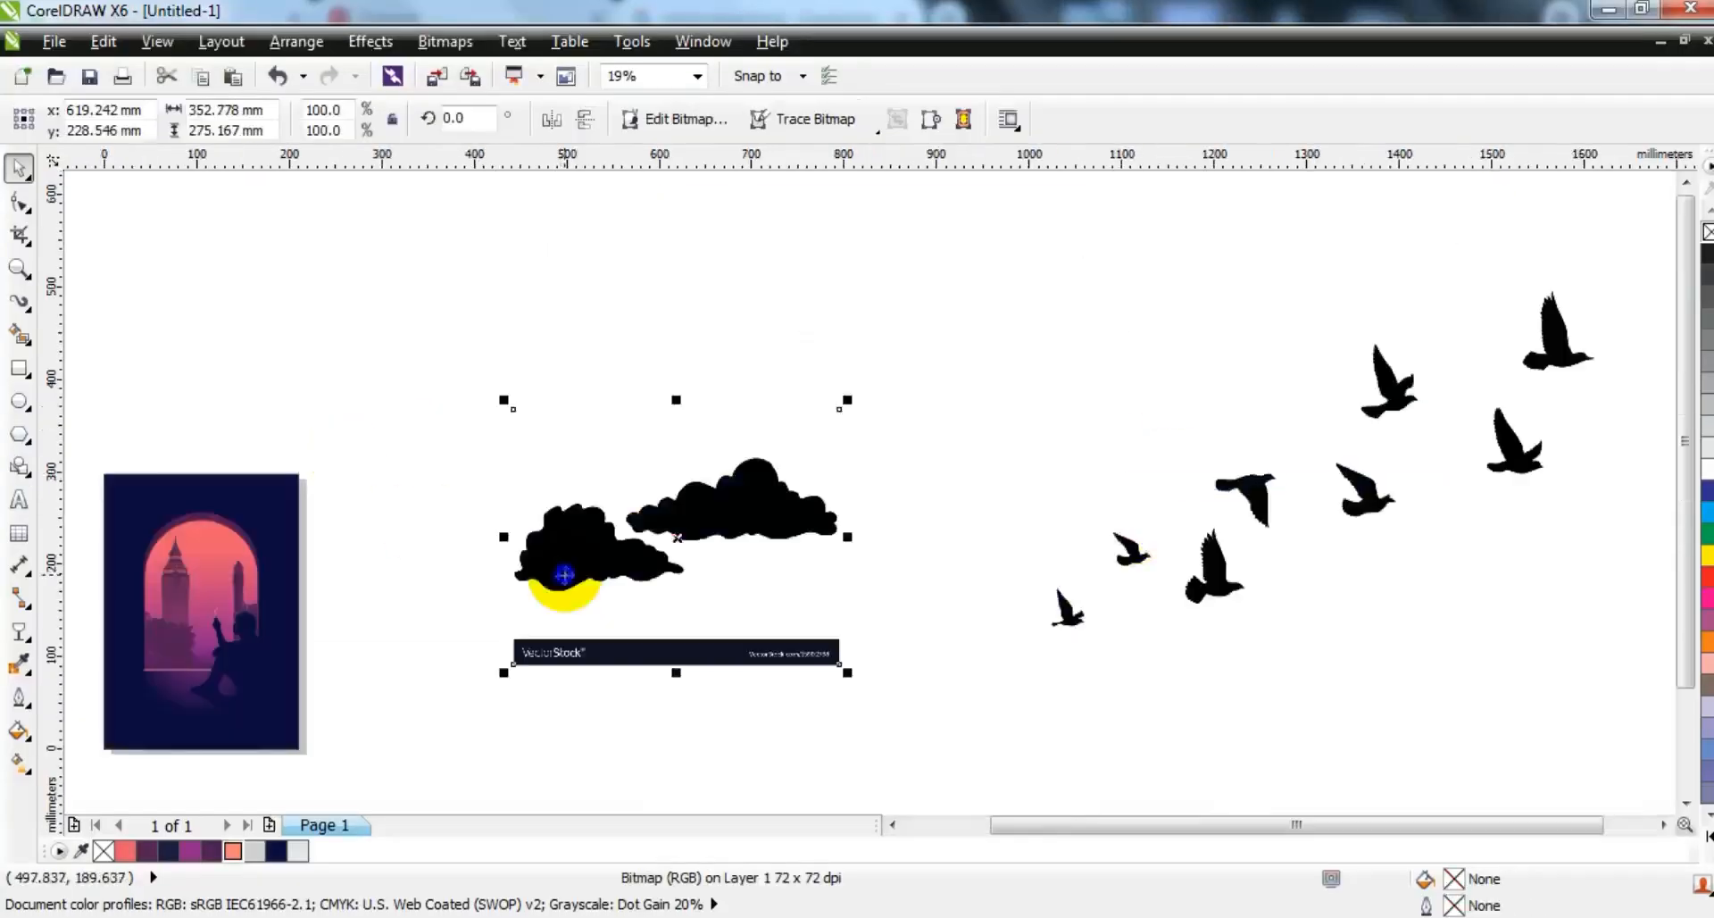
pyautogui.rightClick(566, 574)
pyautogui.moveTo(795, 135)
pyautogui.click(978, 250)
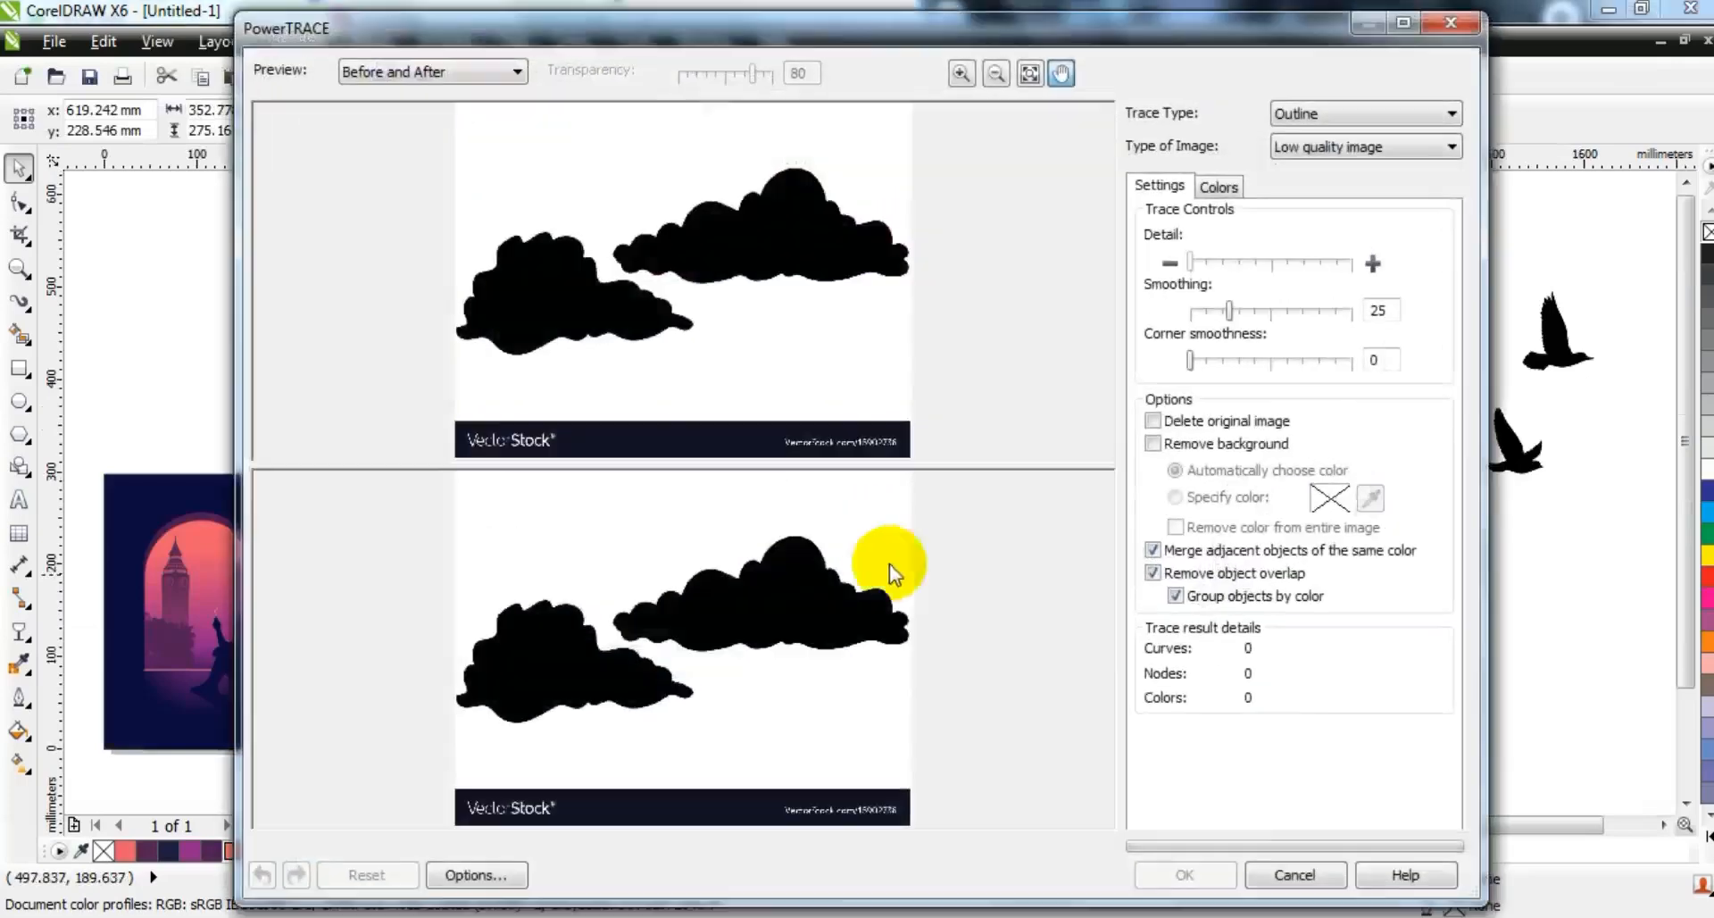
pyautogui.click(1204, 872)
# - Ungroup the cloud trace, delete its surplus background and move both traced clouds over the page's upper edge
pyautogui.click(629, 120)
pyautogui.click(708, 294)
pyautogui.moveTo(747, 538); pyautogui.dragTo(475, 390)
pyautogui.press('Delete')
pyautogui.moveTo(737, 507); pyautogui.dragTo(297, 469)
pyautogui.rightClick(581, 364)
pyautogui.click(628, 119)
pyautogui.click(744, 295)
pyautogui.moveTo(474, 413); pyautogui.dragTo(338, 468)
# - Trace the flying-birds bitmap as an outline trace using the Low quality image type
pyautogui.click(1168, 609)
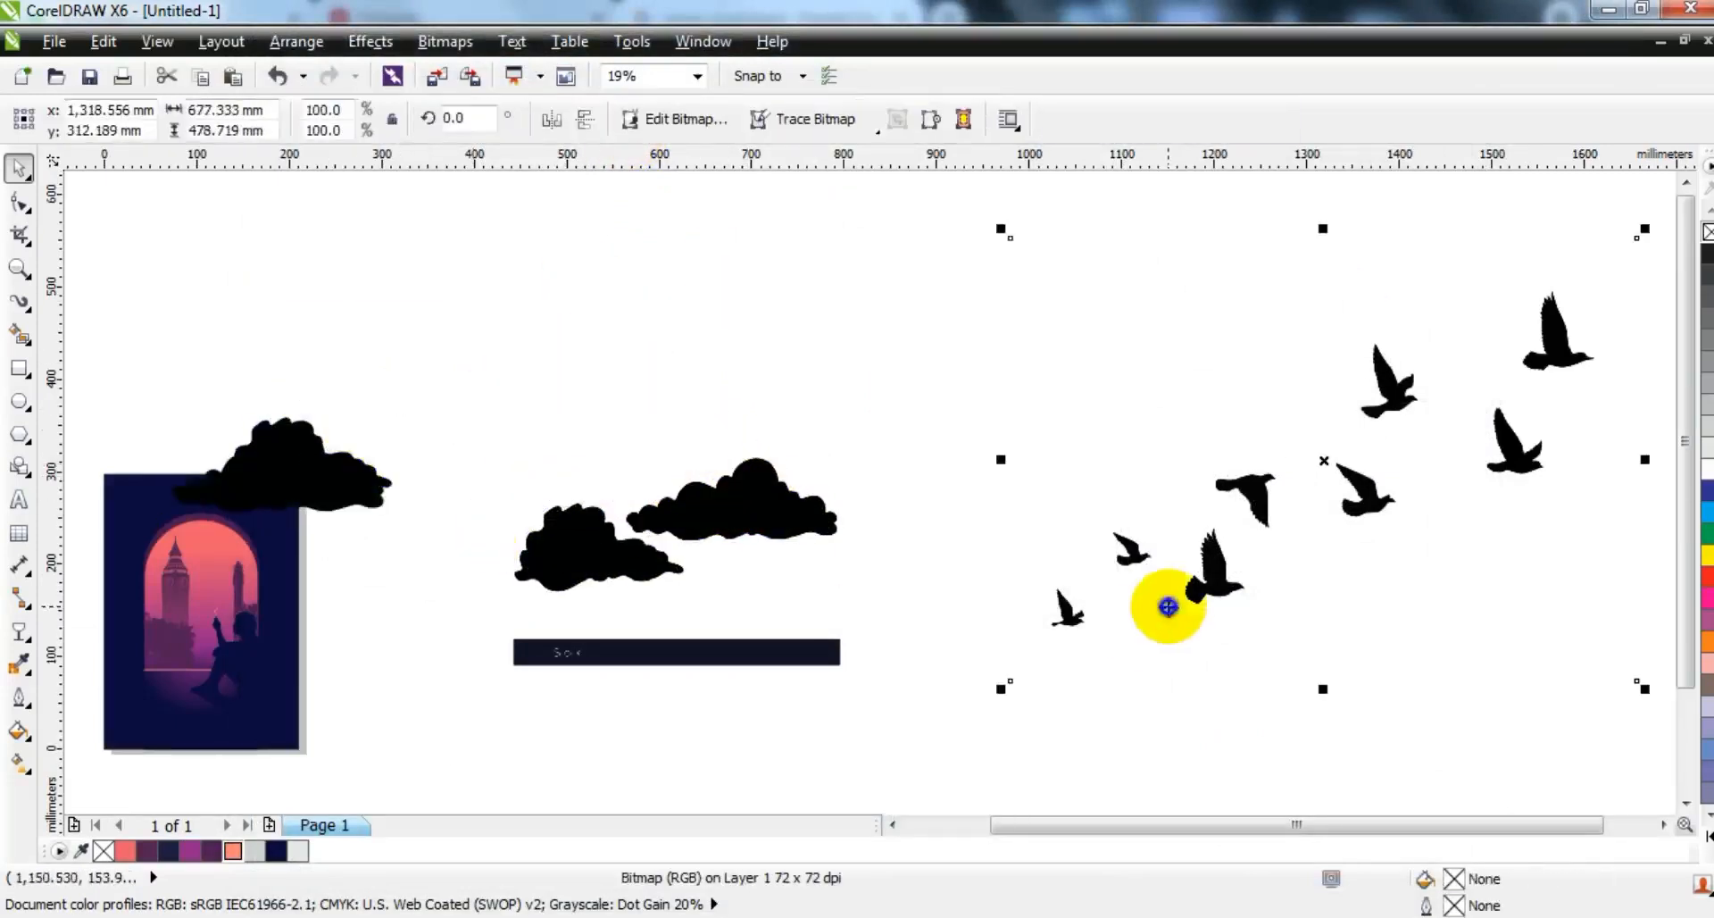
pyautogui.rightClick(1160, 606)
pyautogui.moveTo(1249, 135)
pyautogui.click(1557, 249)
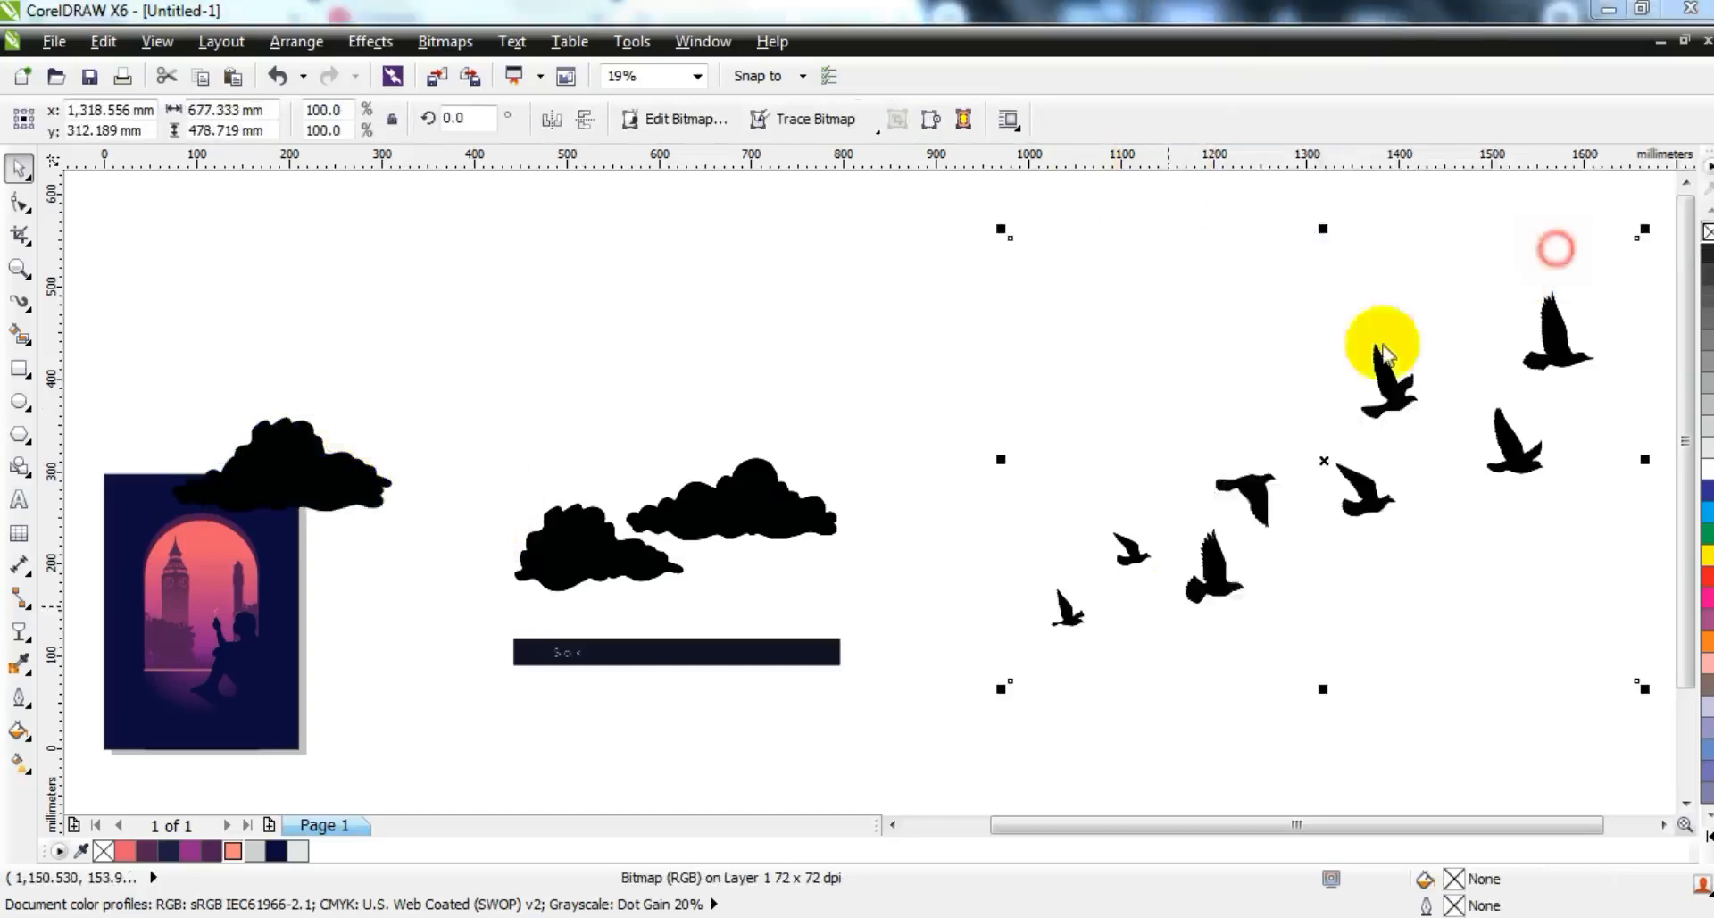
pyautogui.click(833, 523)
pyautogui.click(804, 527)
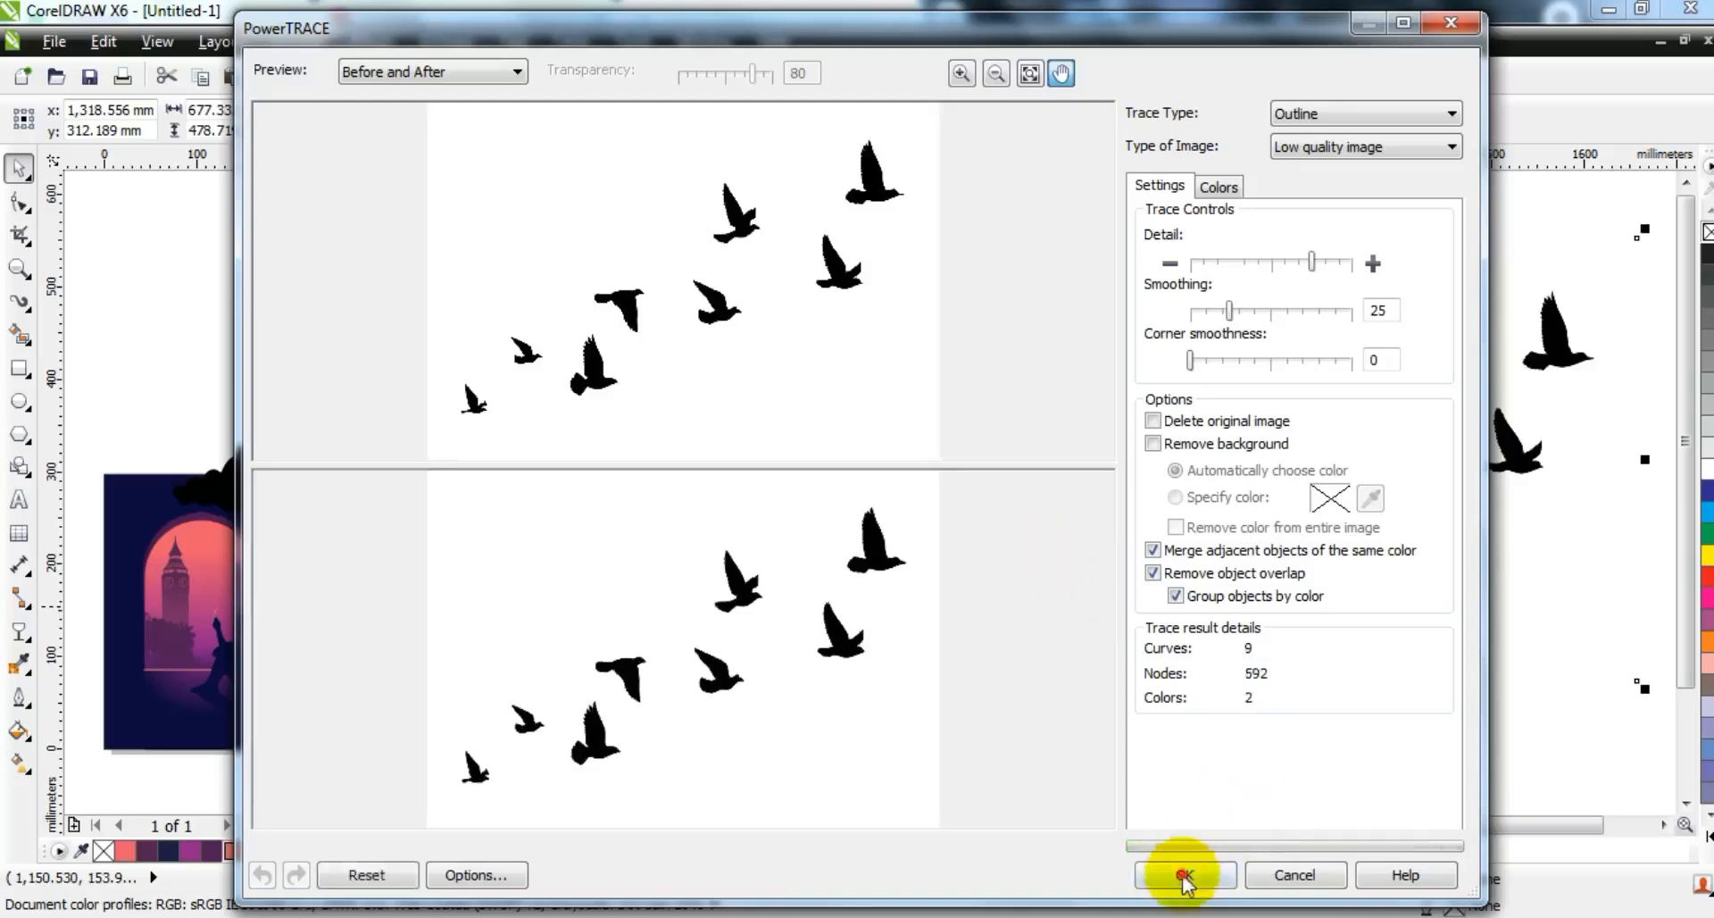
pyautogui.click(1185, 874)
# - Ungroup the bird trace and delete its background shape
pyautogui.click(630, 119)
pyautogui.click(1351, 490)
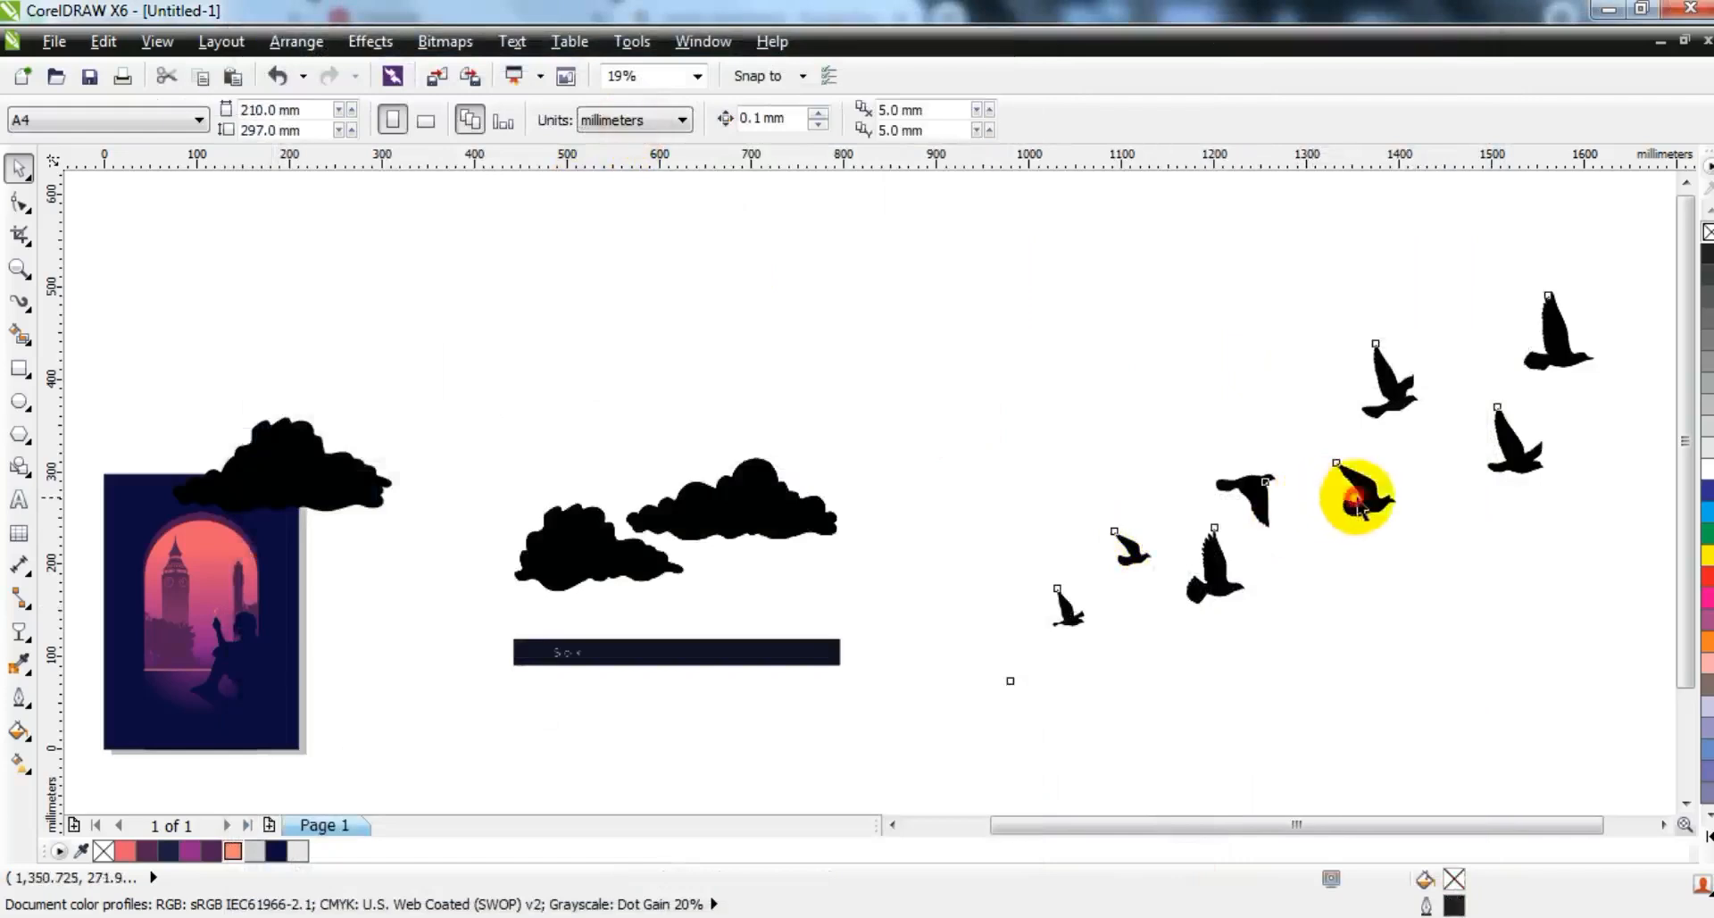
pyautogui.click(1339, 527)
pyautogui.press('Delete')
# - Move the traced bird group above the clouds, scale it down, and pull the two overlapping clouds apart
pyautogui.click(1375, 500)
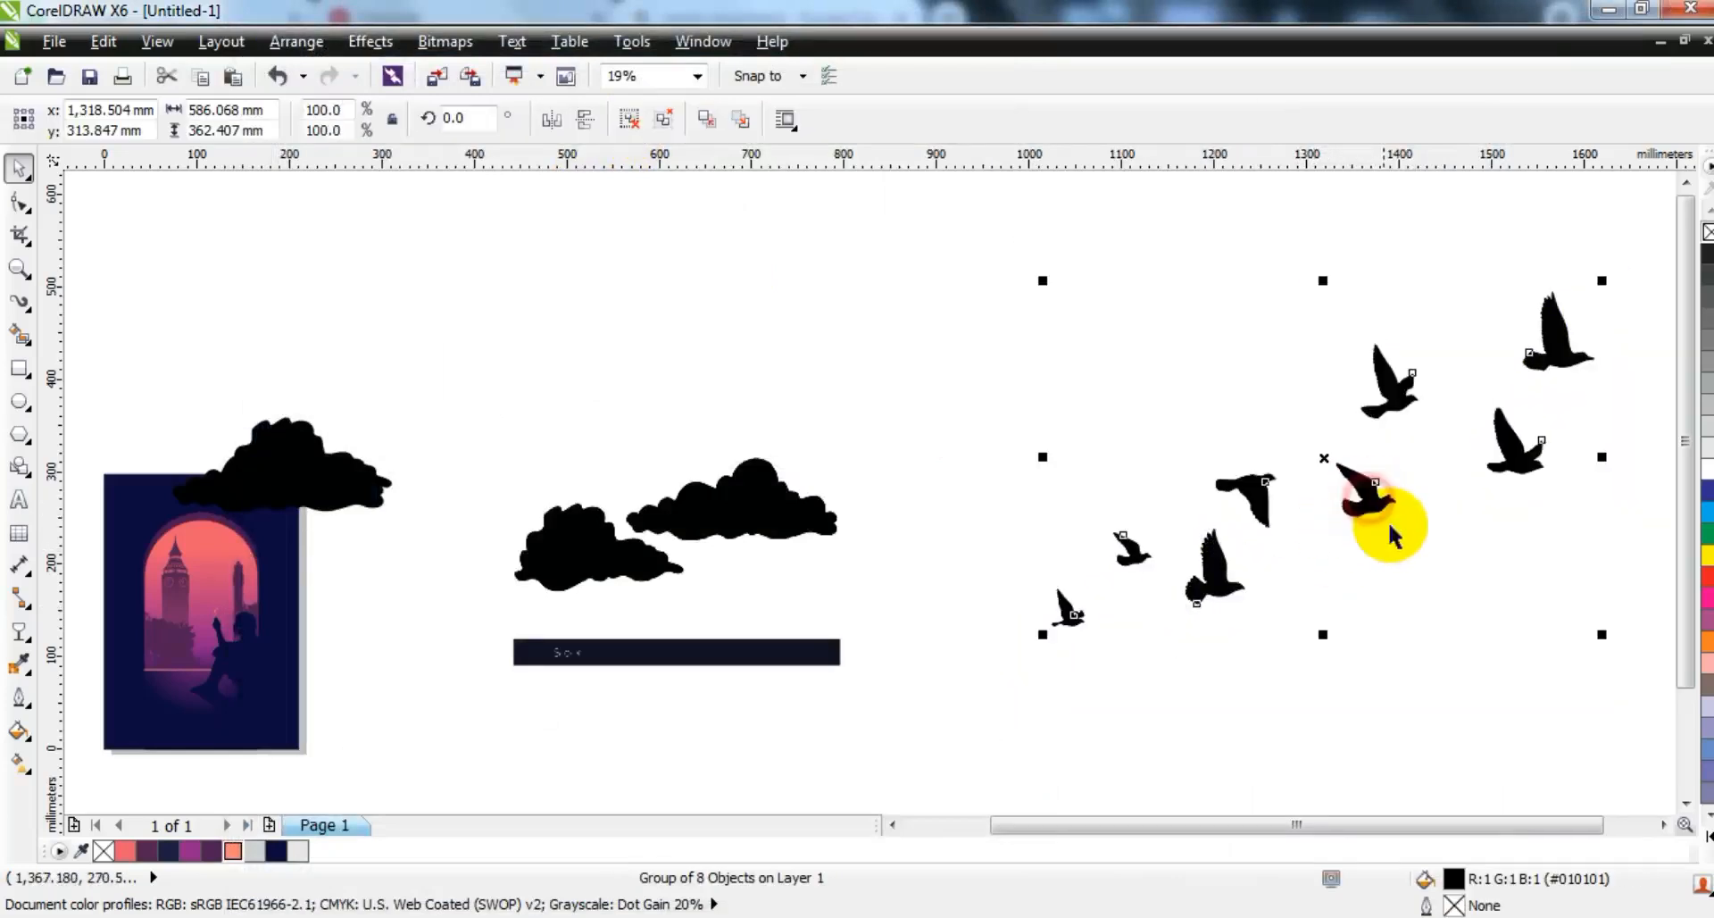
pyautogui.moveTo(1376, 498); pyautogui.dragTo(758, 348)
pyautogui.click(663, 119)
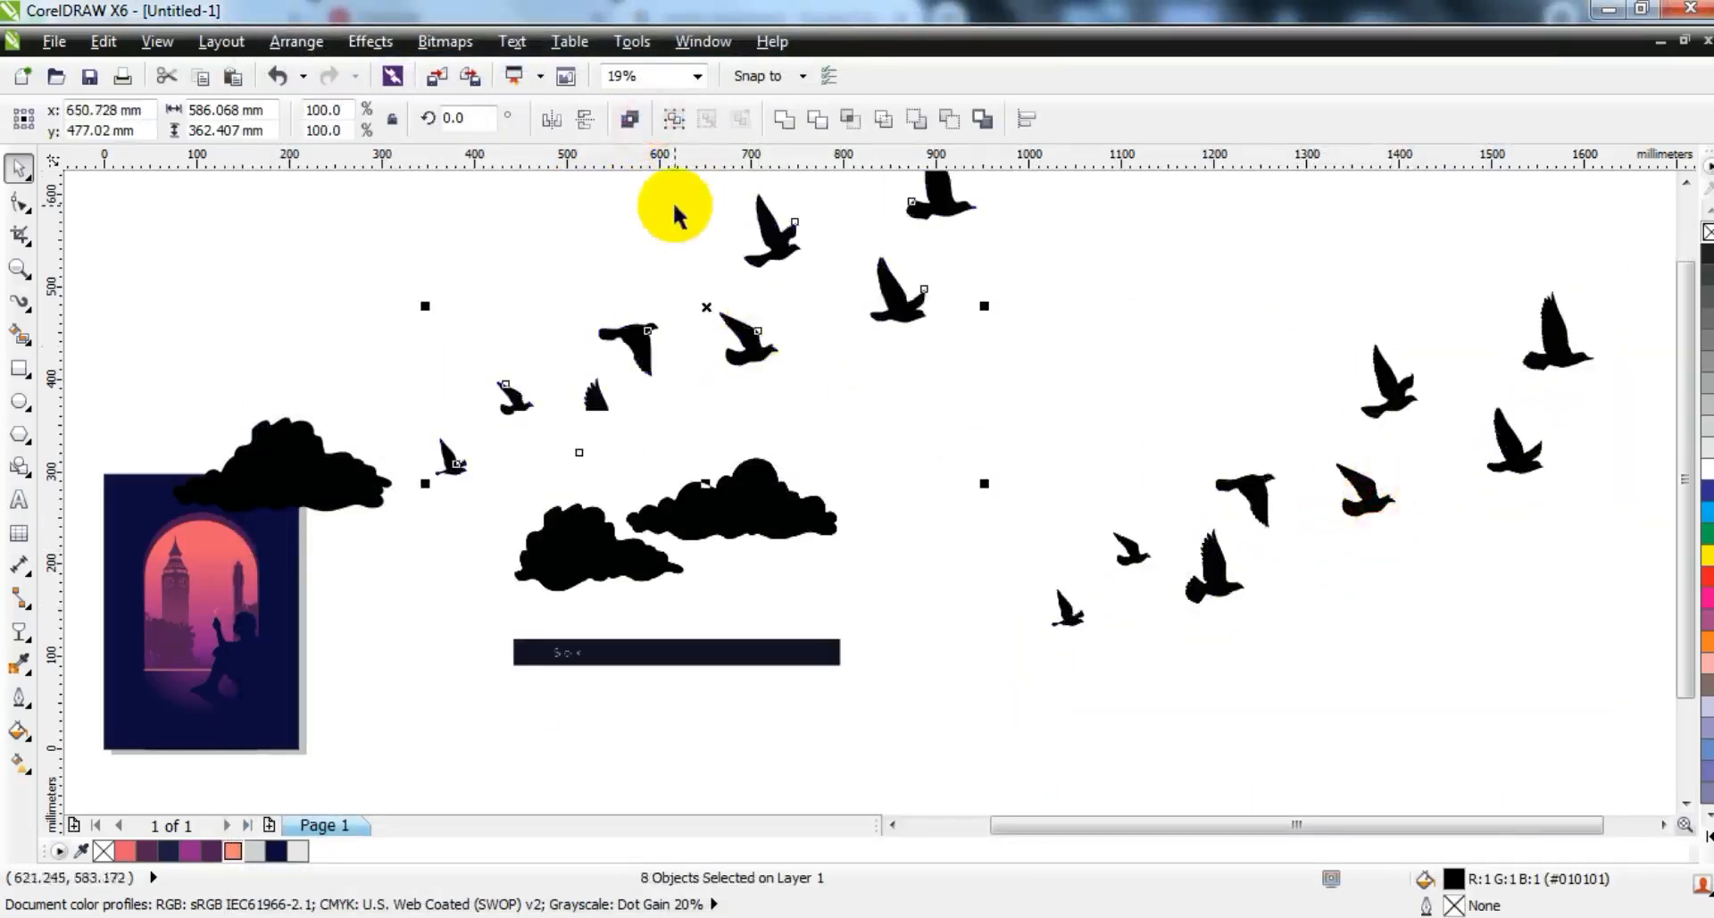
pyautogui.click(630, 119)
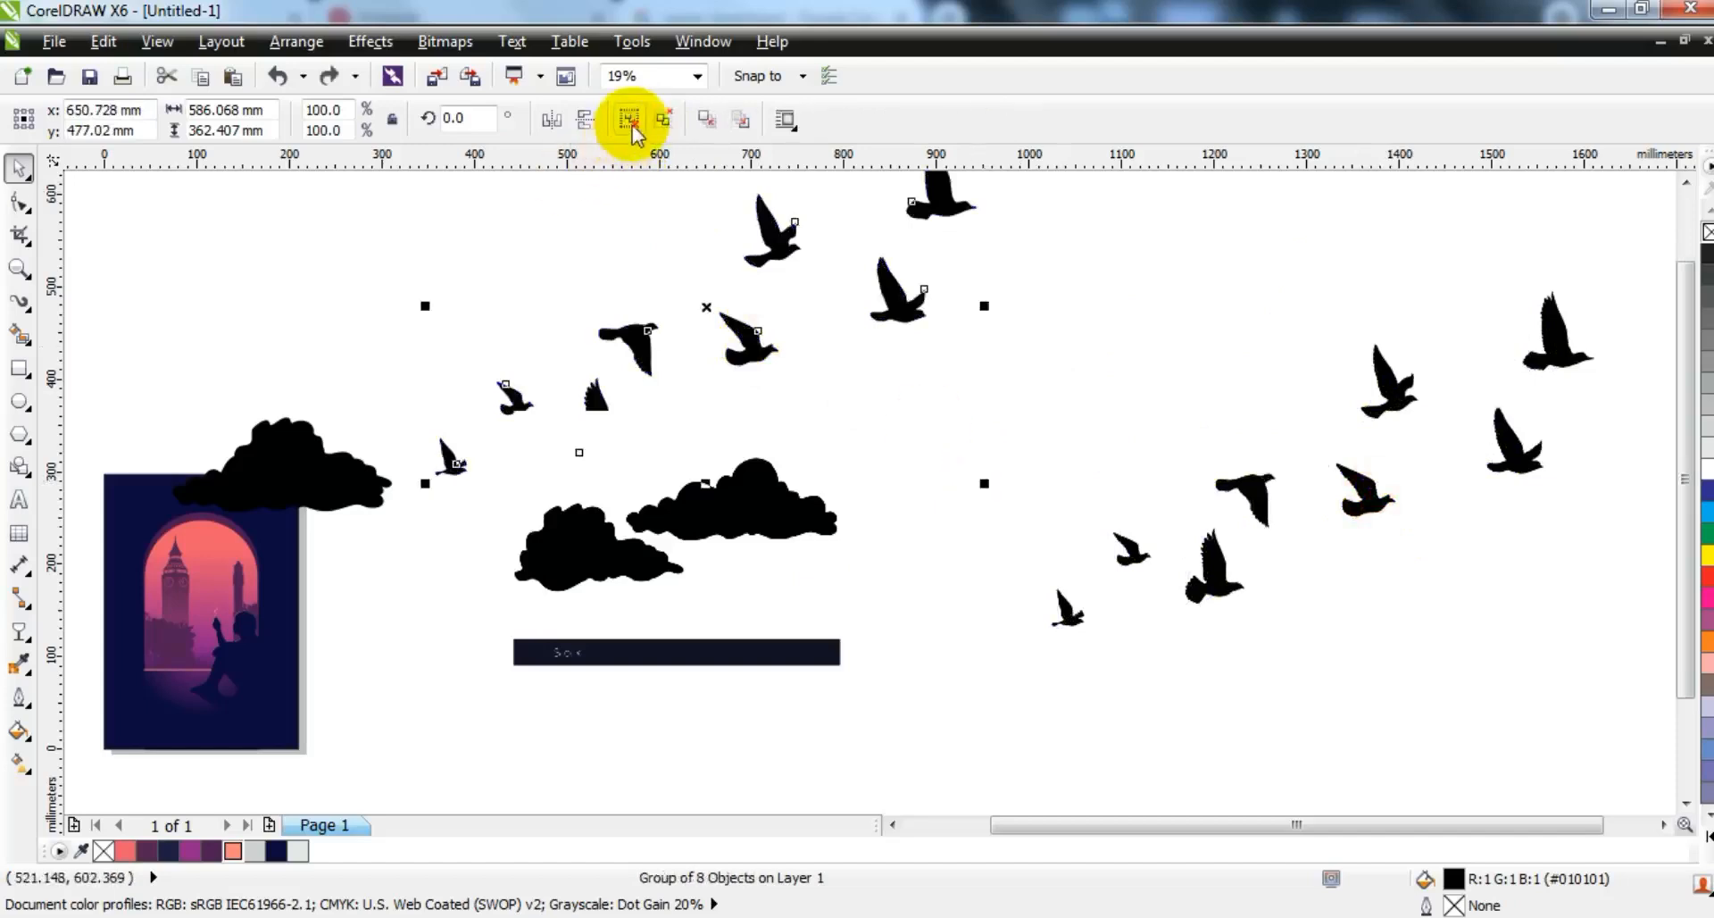
pyautogui.moveTo(982, 483); pyautogui.dragTo(602, 420)
pyautogui.moveTo(535, 205); pyautogui.dragTo(478, 406)
pyautogui.moveTo(352, 489); pyautogui.dragTo(513, 475)
# - Delete the original cloud bitmap, the leftover banner trace and the original bird bitmap
pyautogui.click(602, 573)
pyautogui.press('Delete')
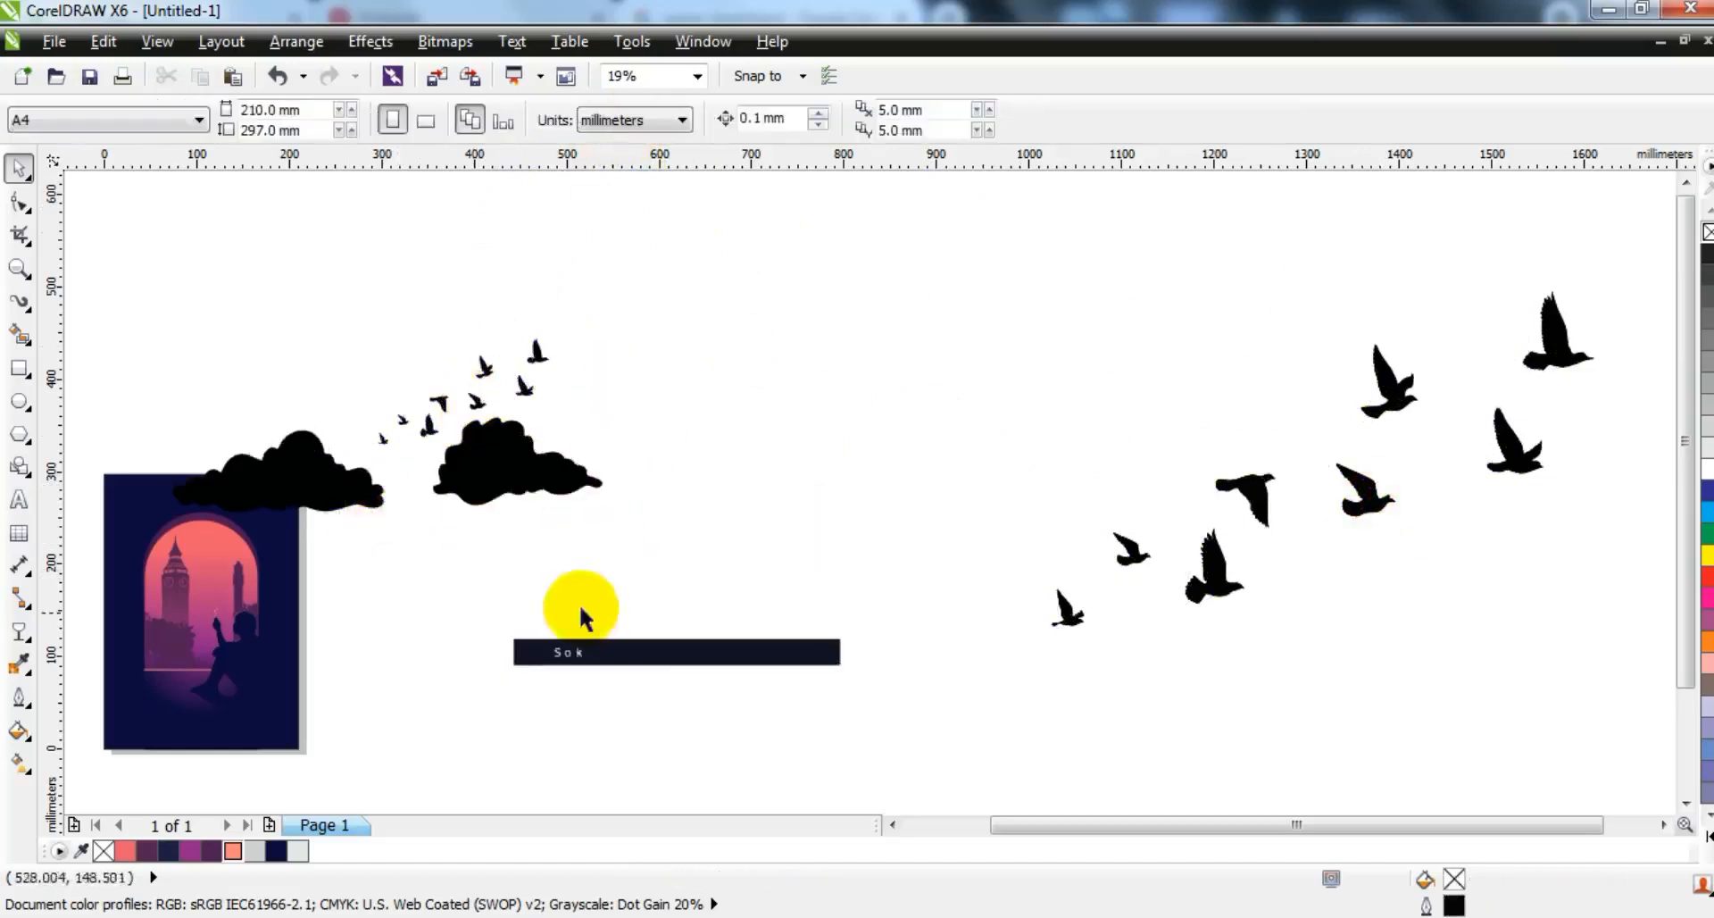
pyautogui.click(523, 650)
pyautogui.press('Delete')
pyautogui.click(1568, 680)
pyautogui.click(979, 275)
pyautogui.click(1241, 493)
pyautogui.press('Delete')
# - Scale the flatter cloud to 15.7%, place it in the arch's sky between the towers, and fill it with salmon #FC8273
pyautogui.moveTo(641, 331); pyautogui.dragTo(73, 715)
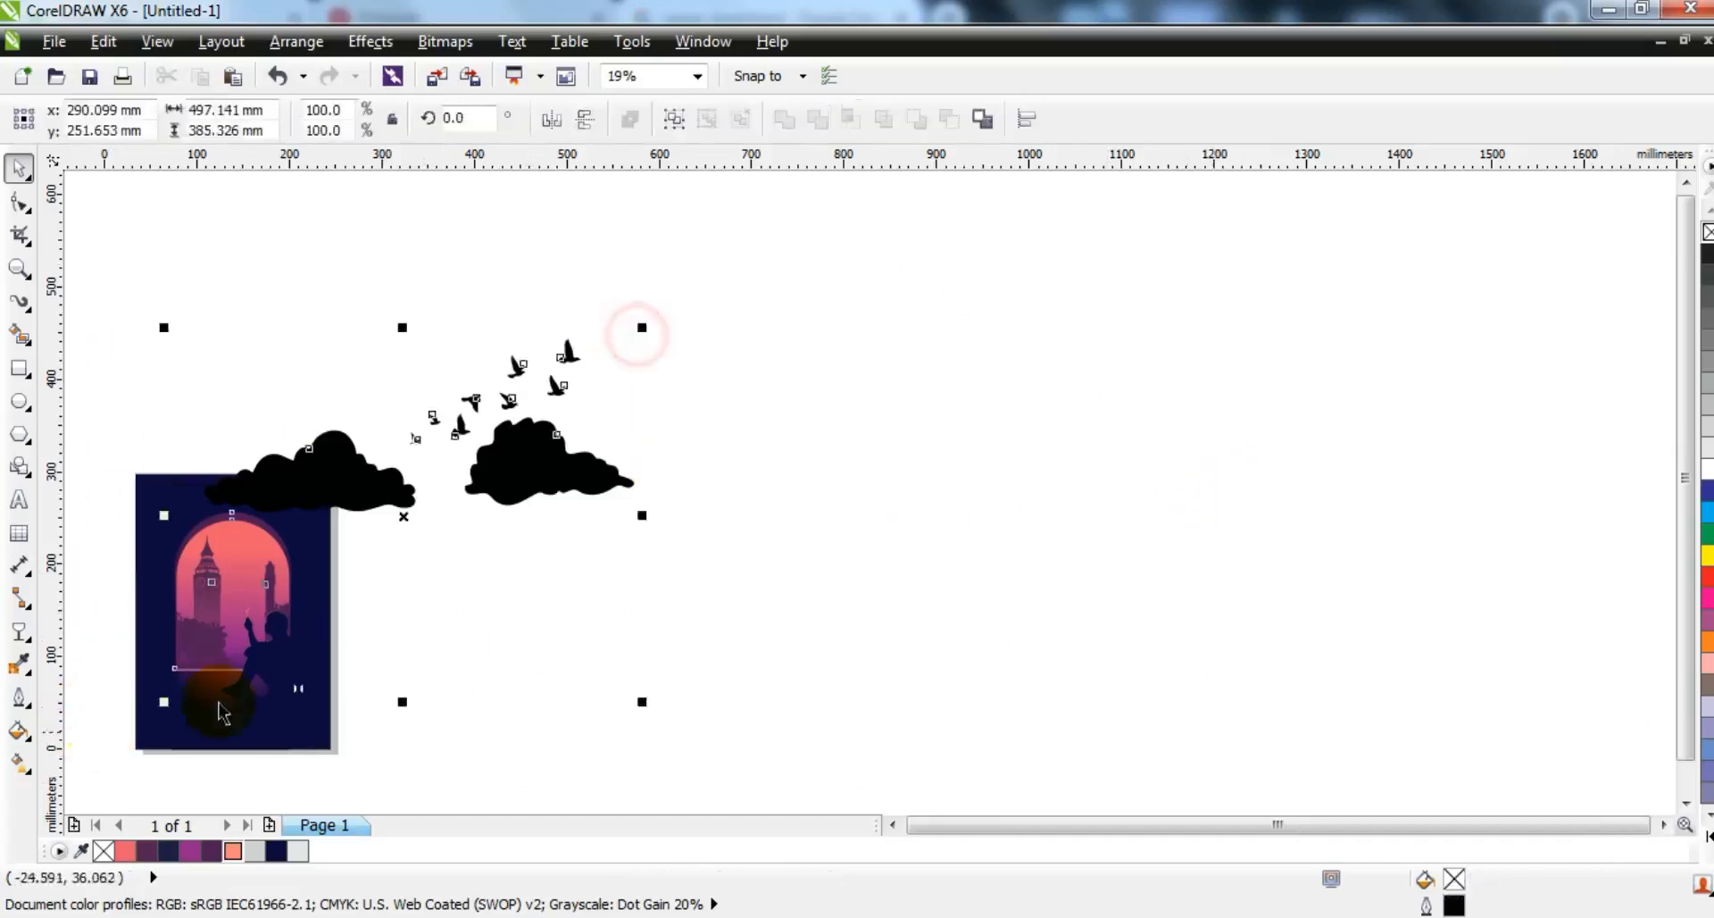
pyautogui.hotkey('shift', 'F2')
pyautogui.press('Escape')
pyautogui.click(830, 451)
pyautogui.moveTo(894, 498); pyautogui.dragTo(558, 360)
pyautogui.moveTo(555, 359); pyautogui.dragTo(598, 550)
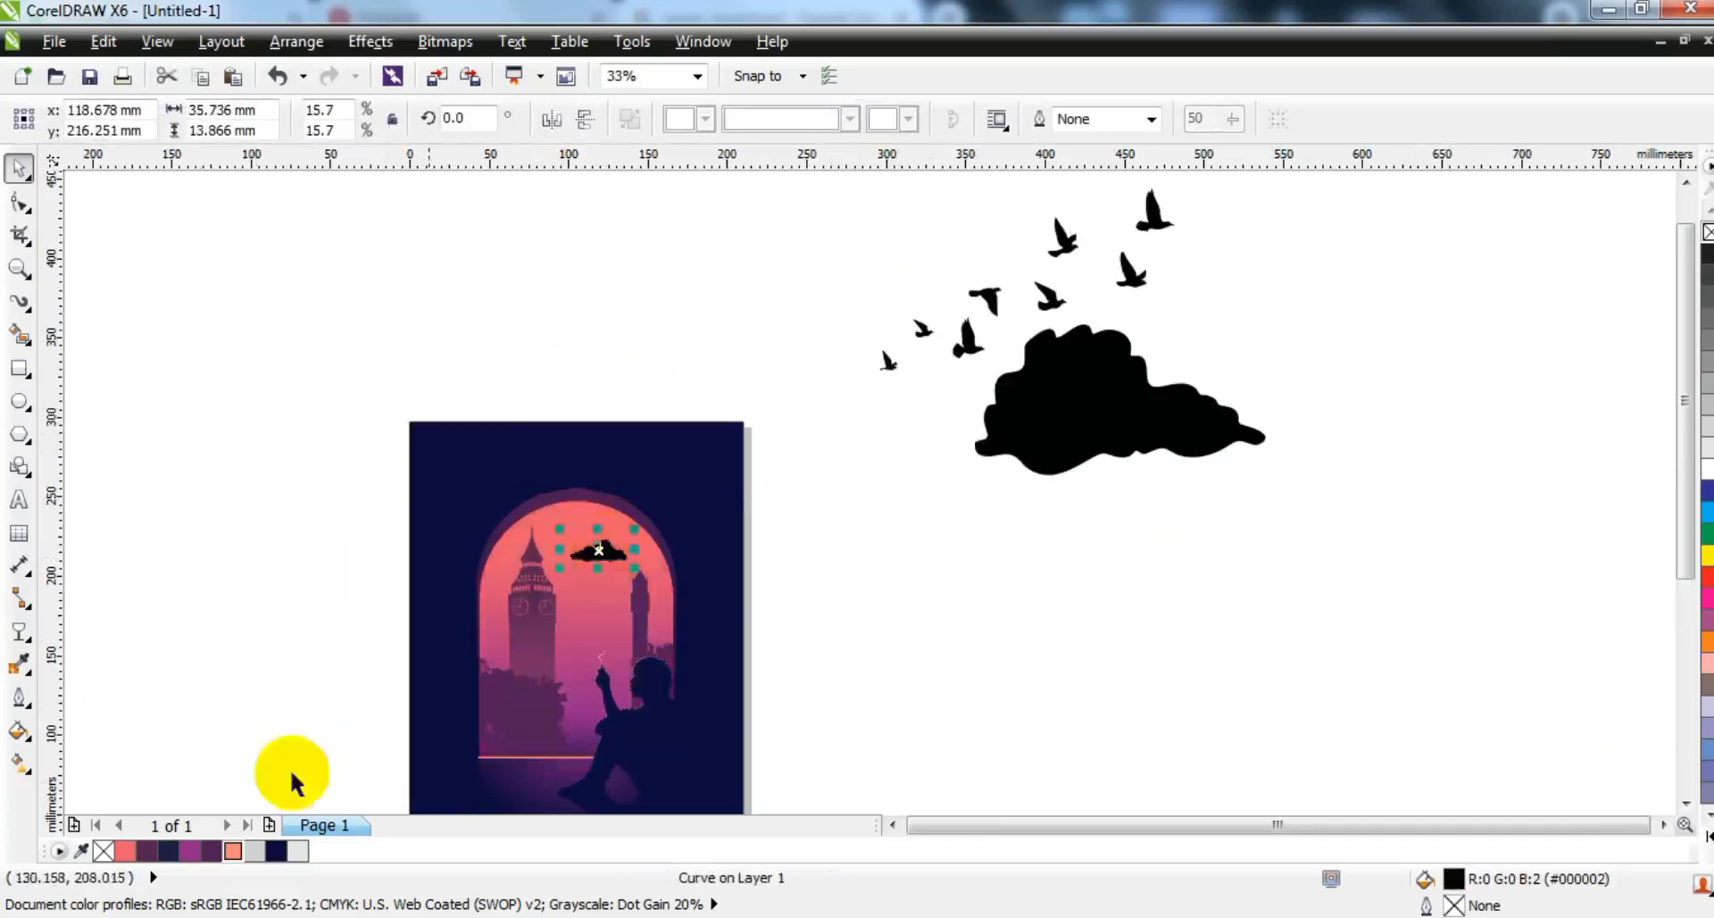
pyautogui.moveTo(351, 476); pyautogui.dragTo(913, 842)
pyautogui.hotkey('shift', 'F2')
pyautogui.press('Escape')
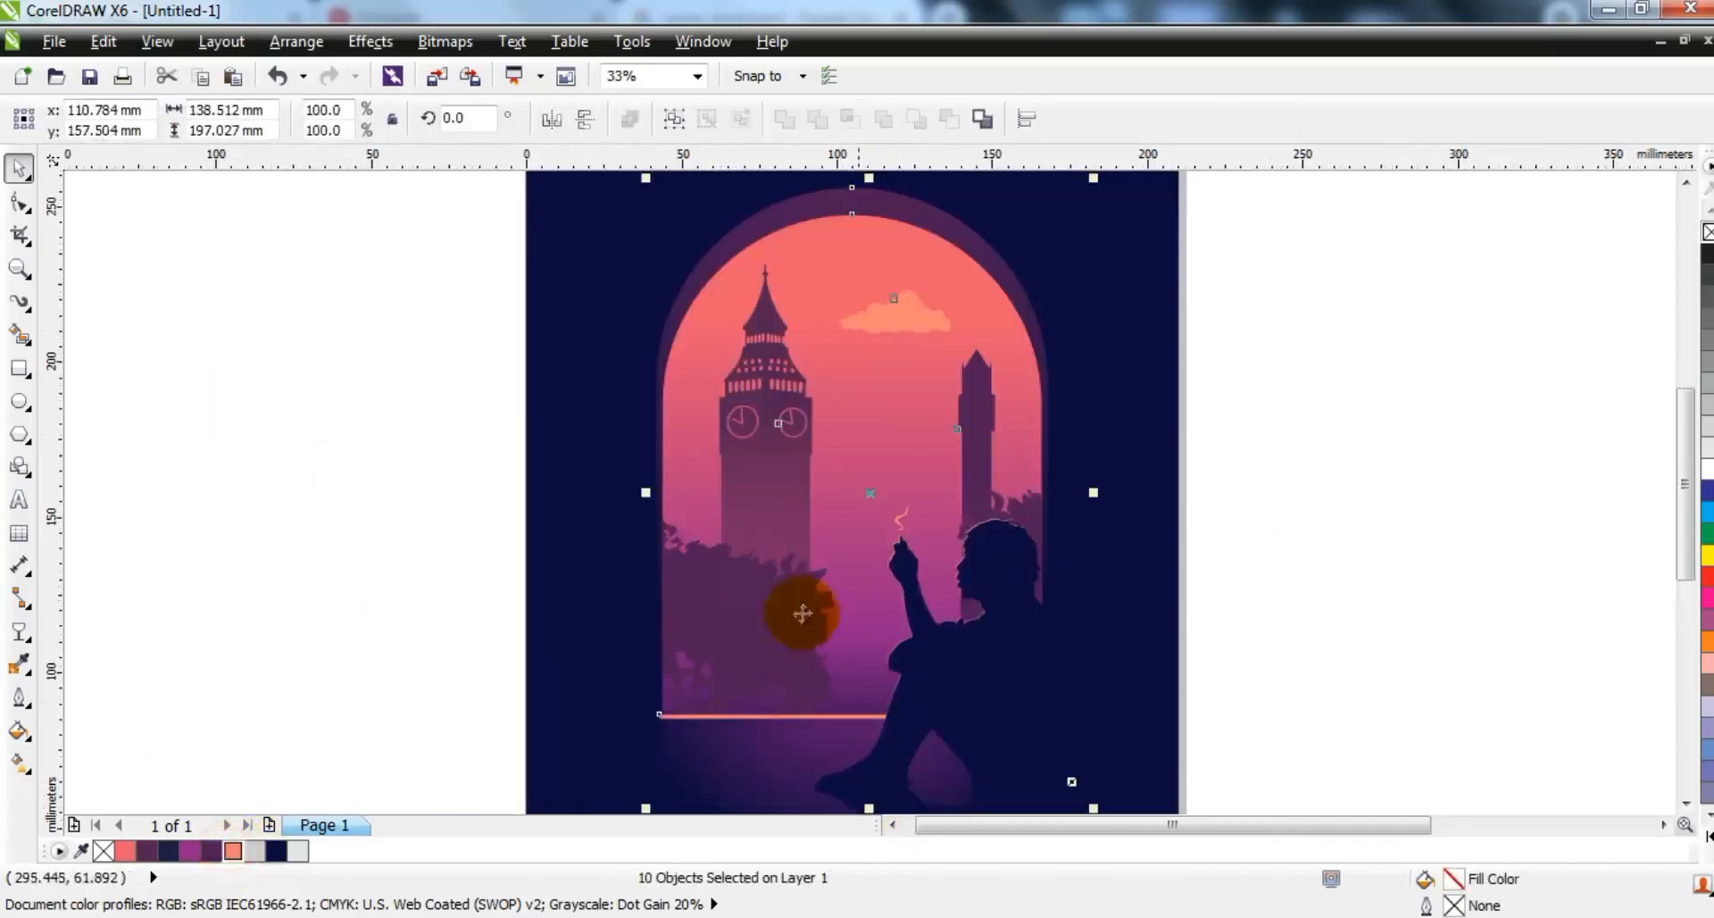
# - Reduce the salmon cloud to 8.7% and place a copy at the clock tower's left edge, at X 54.985, Y 179.505 mm
pyautogui.click(903, 328)
pyautogui.moveTo(935, 347); pyautogui.dragTo(700, 426)
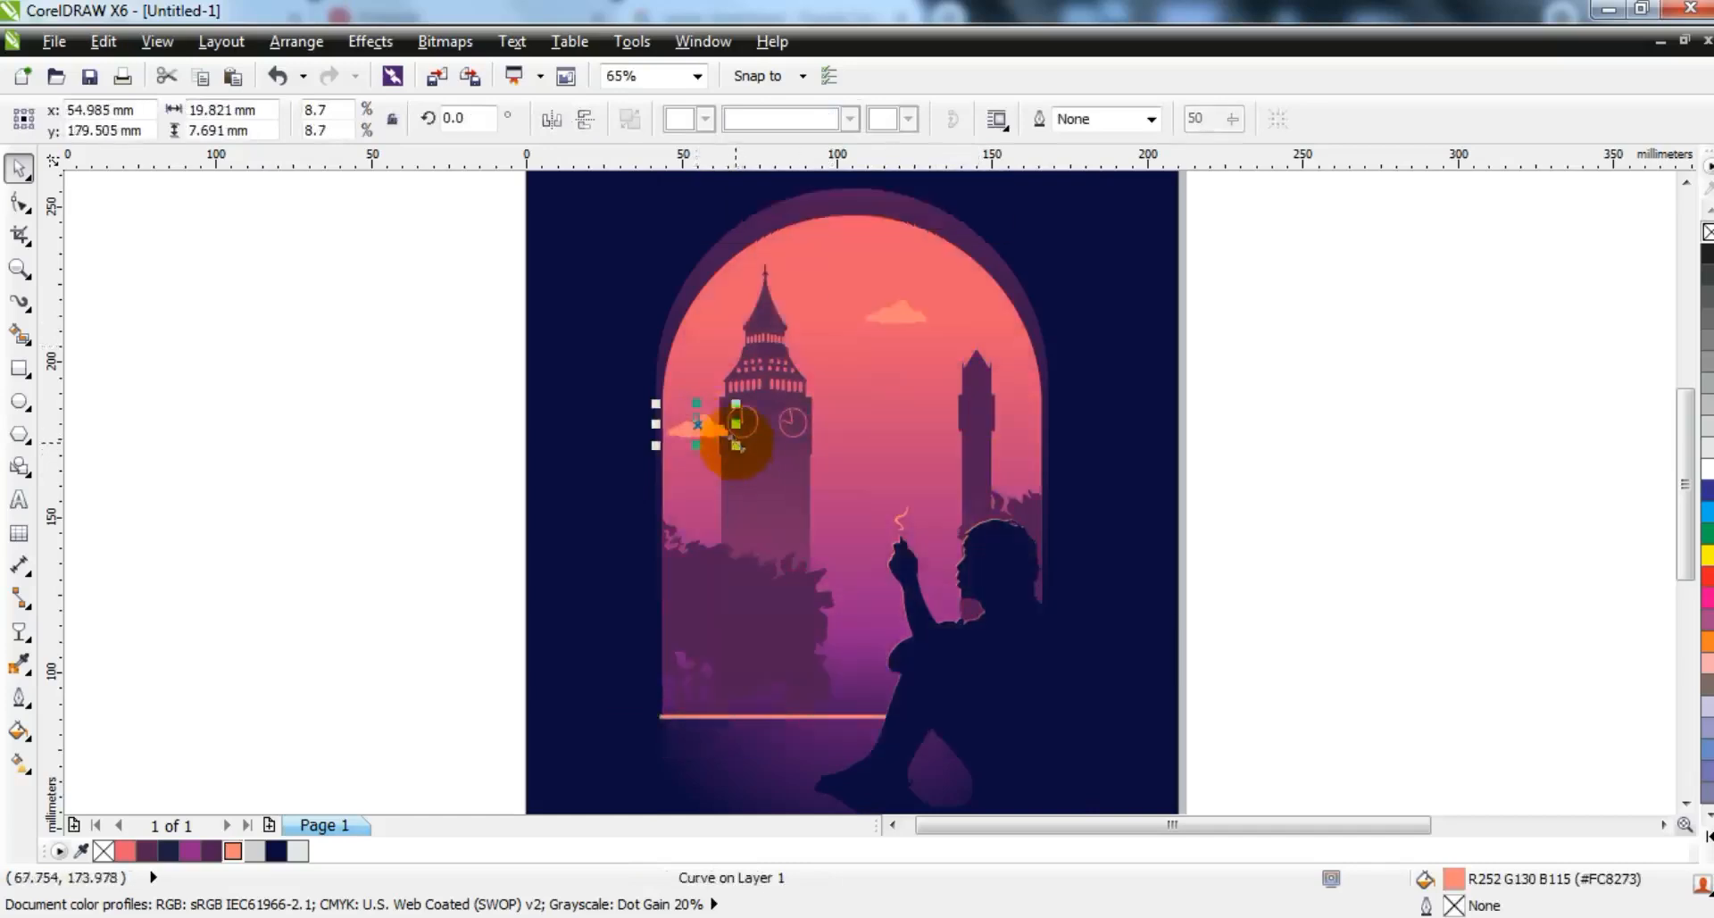
# - Place a cloud copy reduced to 5.7% beside the narrower tower and an enlarged copy high in the sky above the central cloud
pyautogui.moveTo(936, 317); pyautogui.dragTo(1025, 429)
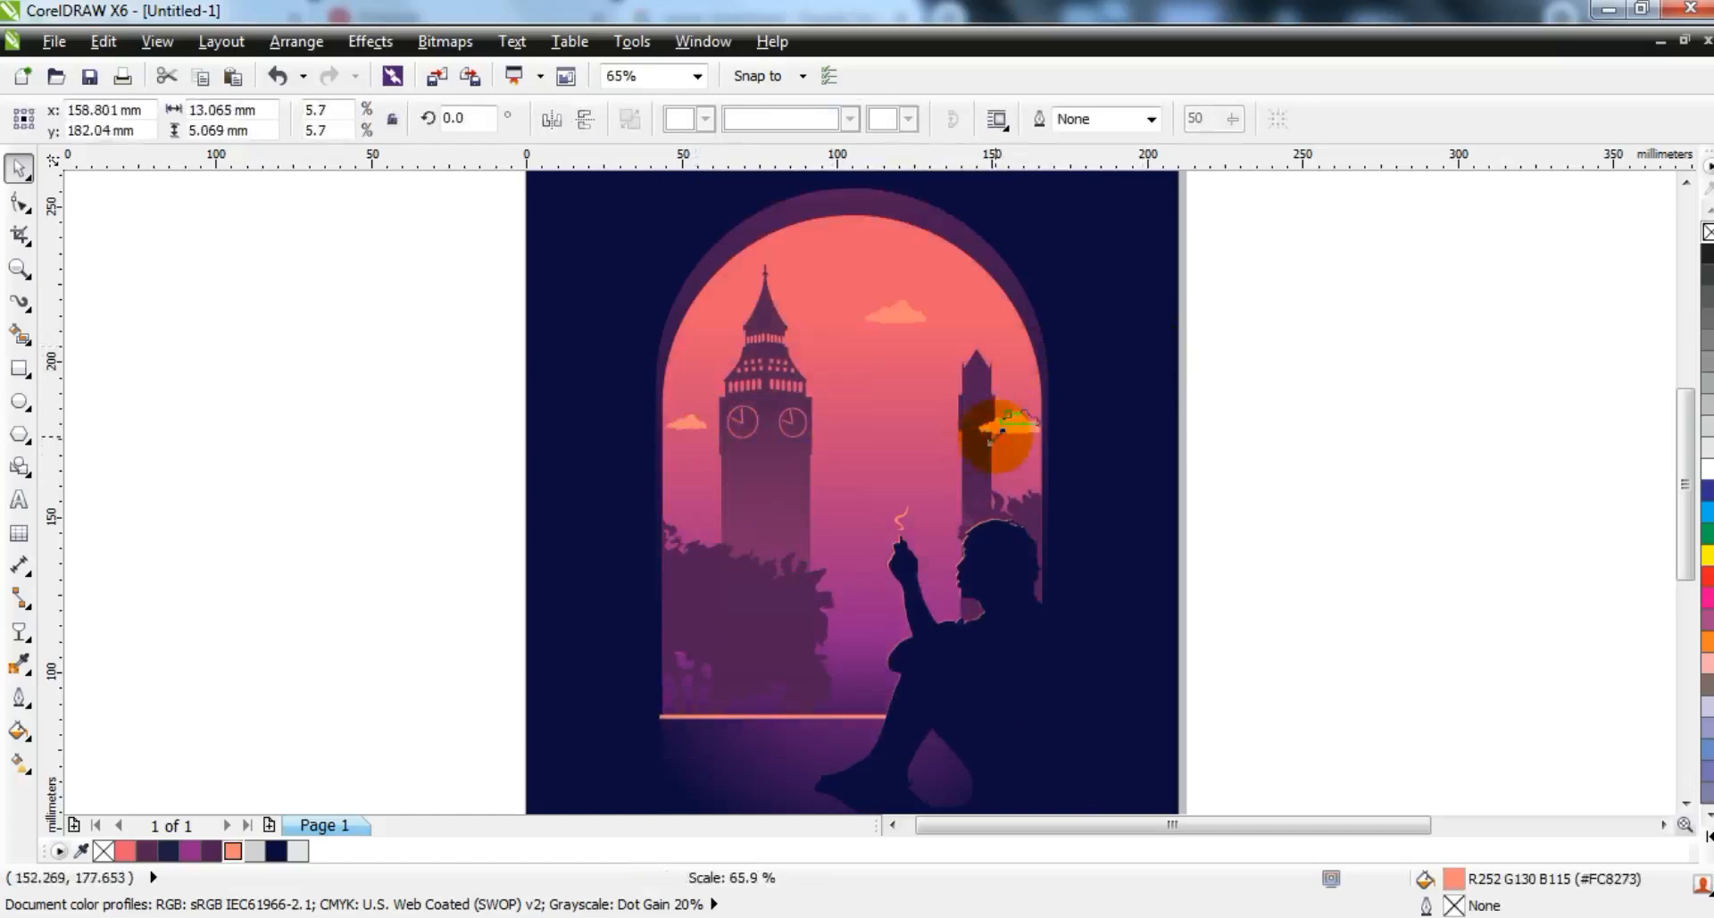
pyautogui.moveTo(903, 321); pyautogui.dragTo(856, 271)
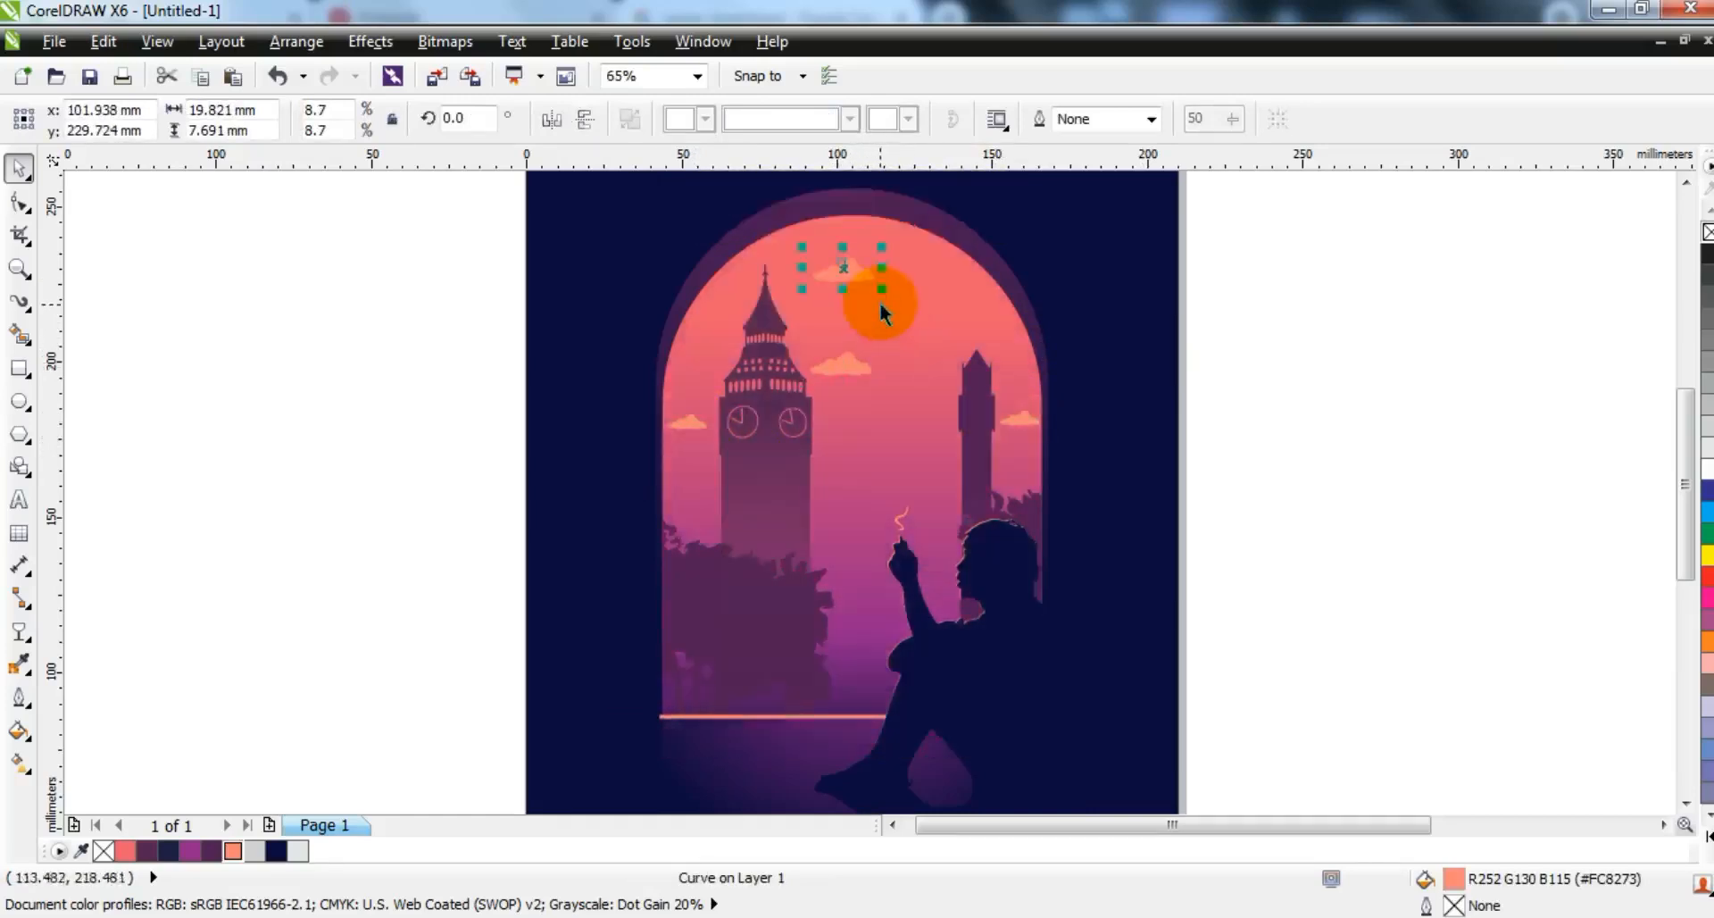
pyautogui.click(1255, 409)
# - Place three birds from the traced flock in the arch's sky between the towers and scale them together to about 41 mm wide
pyautogui.scroll(-2, 1162, 495)
pyautogui.moveTo(1371, 294); pyautogui.dragTo(1486, 410)
pyautogui.moveTo(1263, 218); pyautogui.dragTo(1244, 478)
pyautogui.moveTo(1286, 340); pyautogui.dragTo(1176, 164)
pyautogui.moveTo(1274, 239); pyautogui.dragTo(946, 445)
pyautogui.scroll(5, 946, 438)
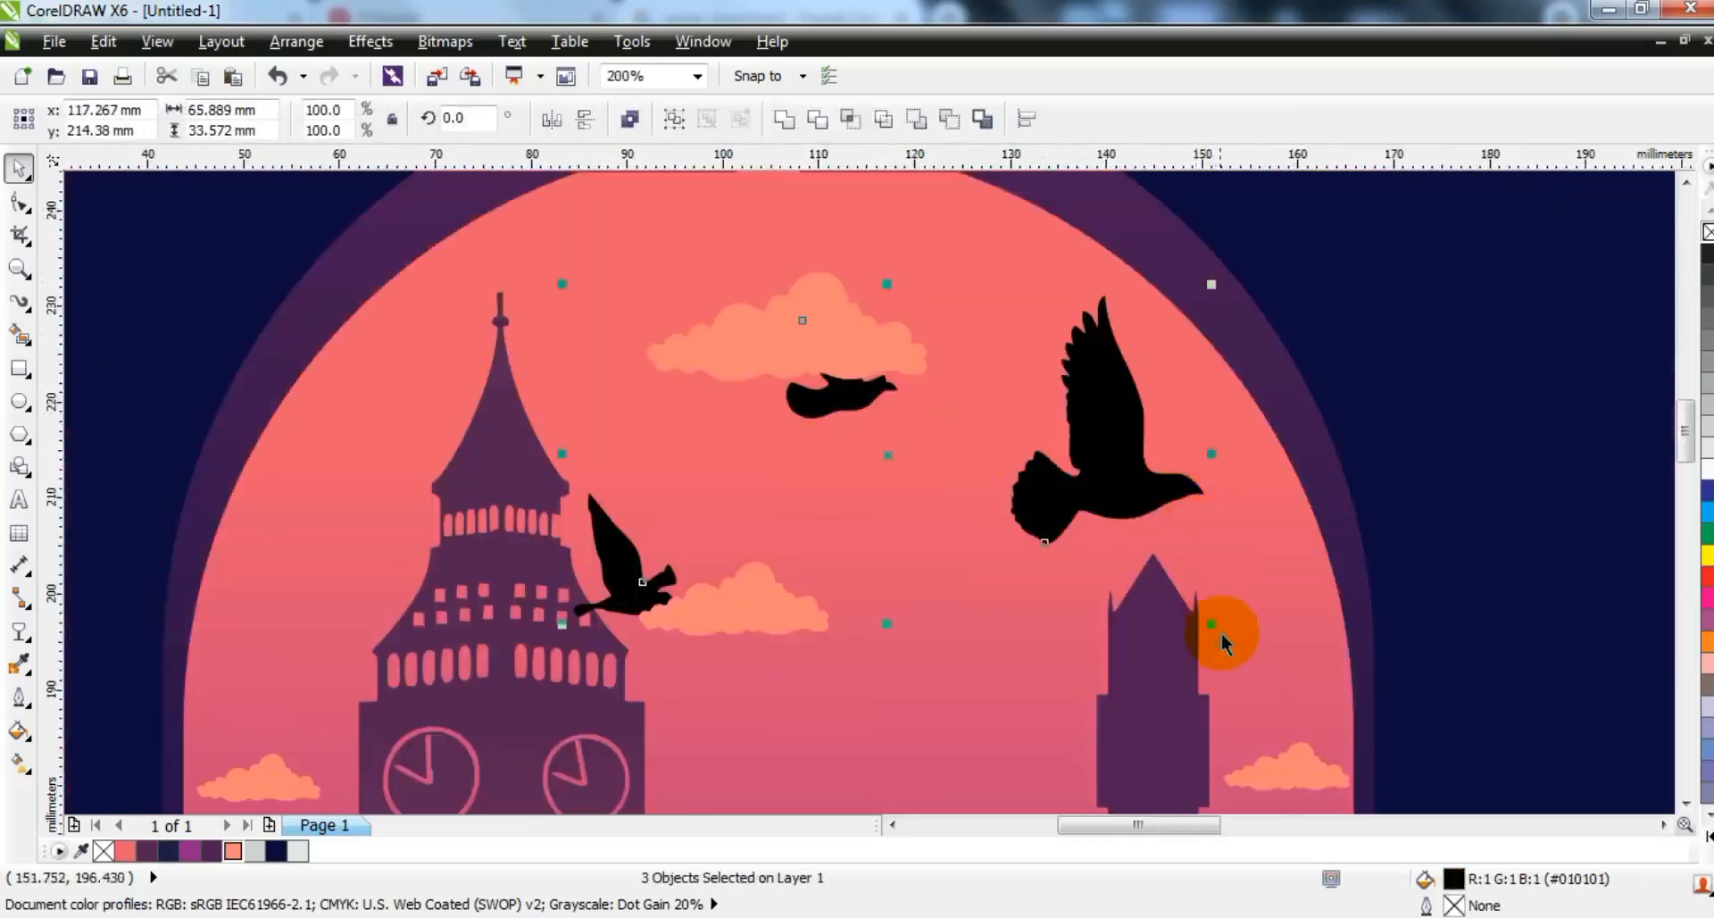
pyautogui.moveTo(1209, 625); pyautogui.dragTo(1092, 589)
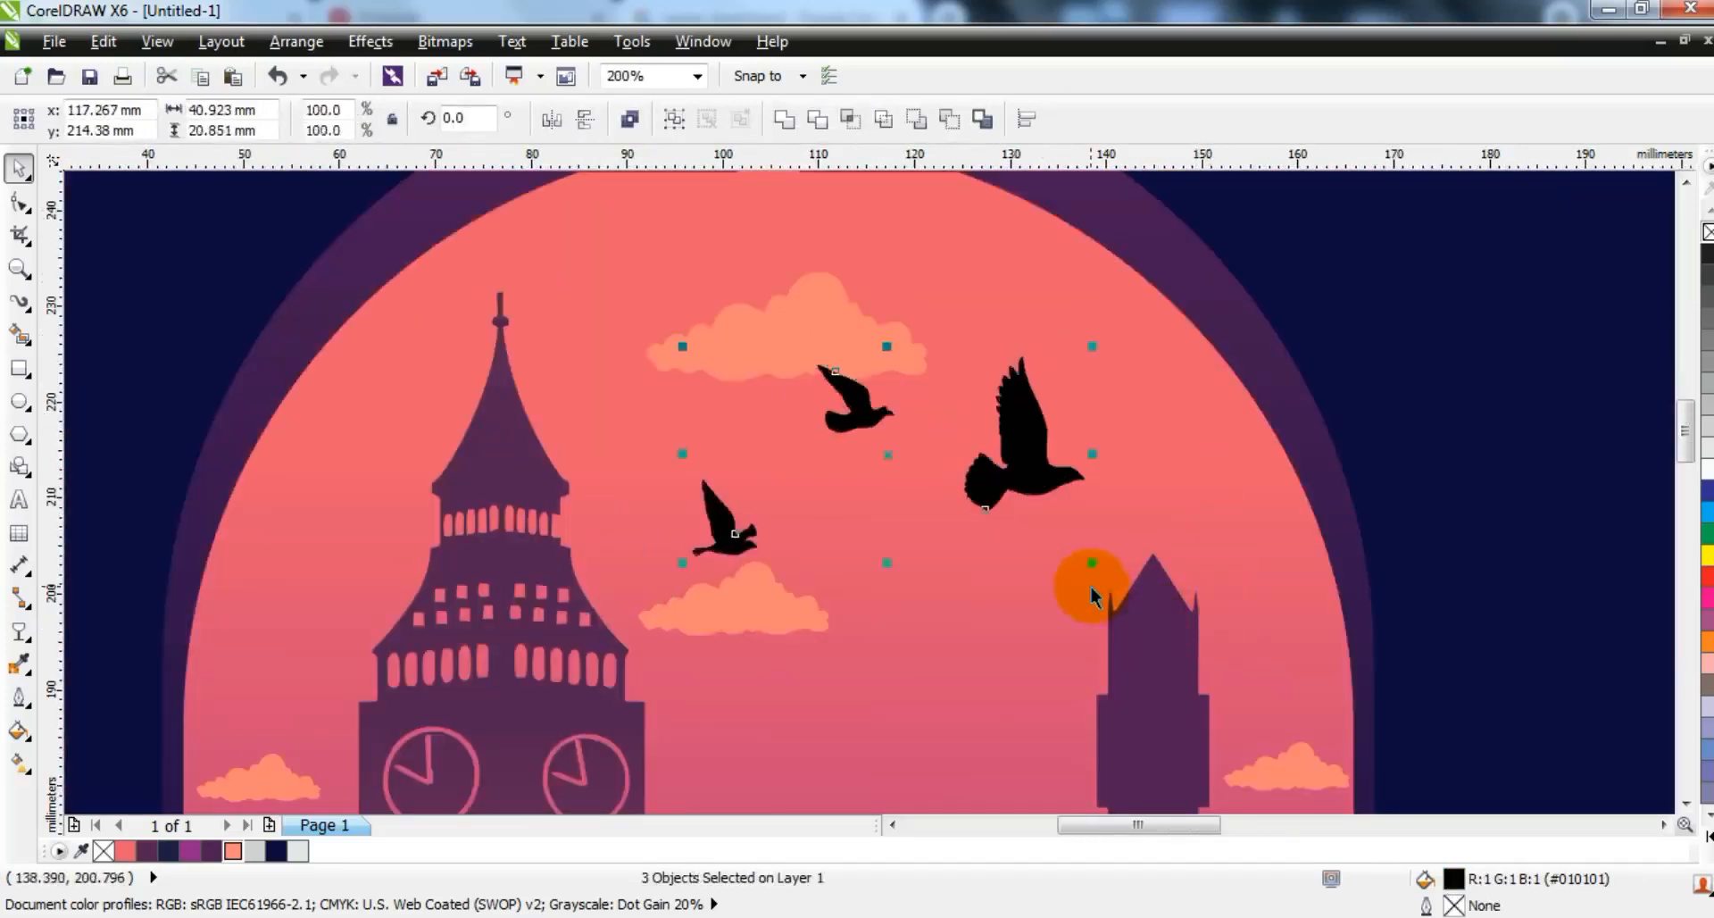
pyautogui.scroll(-2, 1092, 596)
pyautogui.moveTo(1033, 536); pyautogui.dragTo(1012, 532)
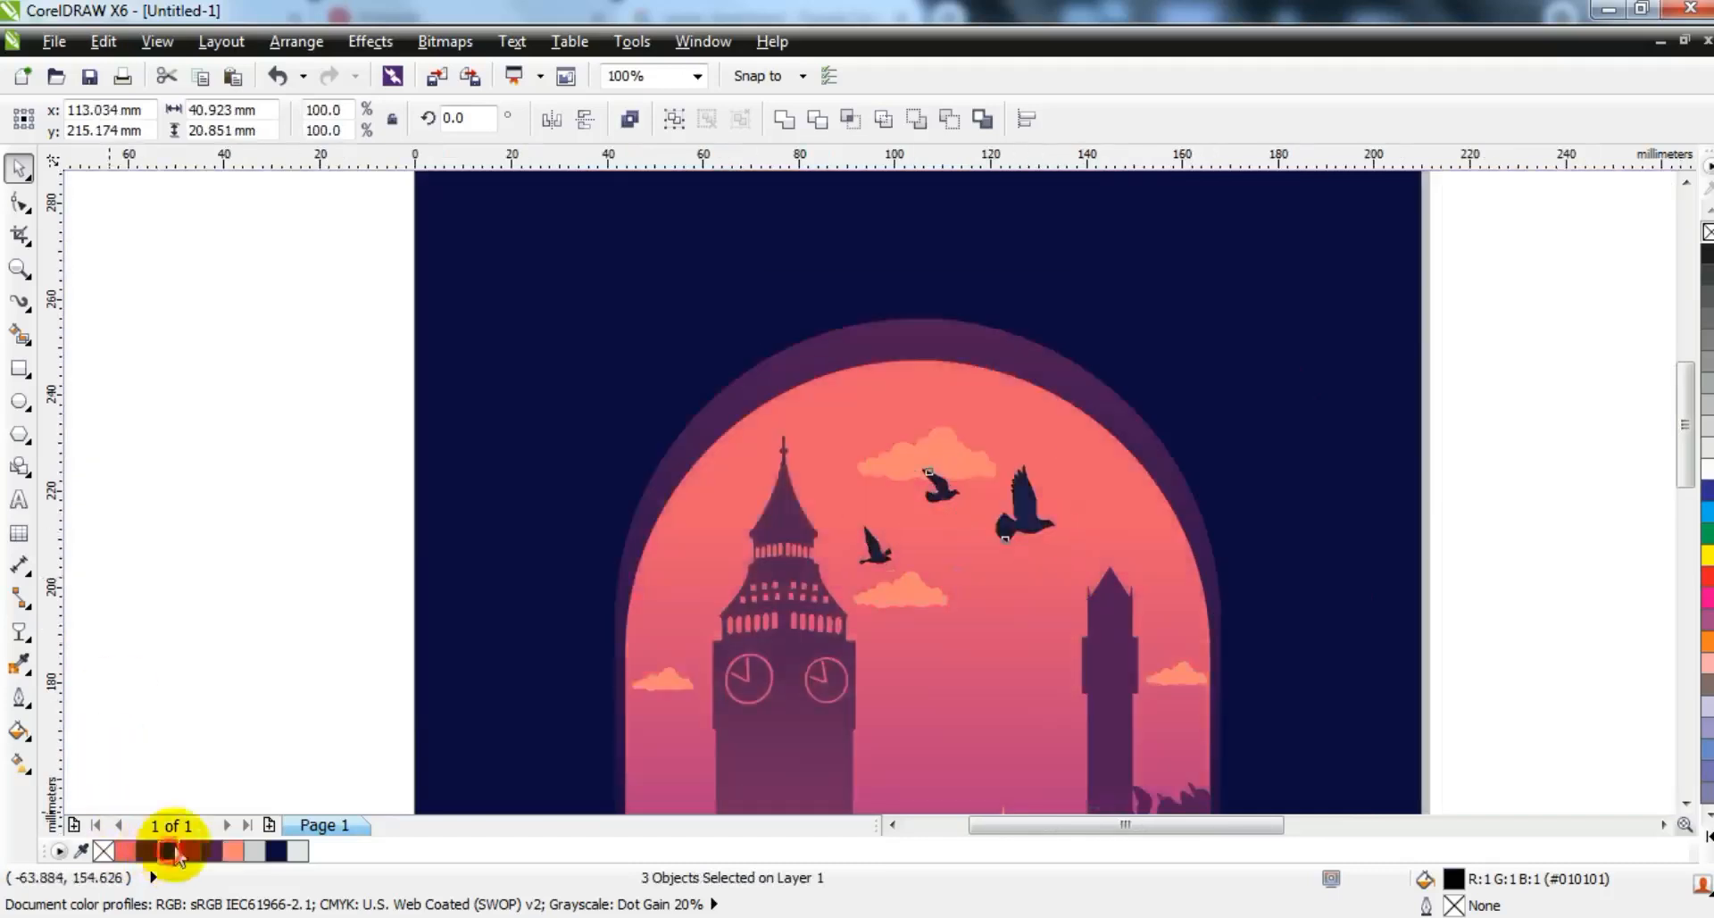
# - Fill the three birds with dark purple #501D56, reduce them to about 31 mm wide and mirror them horizontally
pyautogui.click(210, 852)
pyautogui.moveTo(1023, 512); pyautogui.dragTo(1027, 503)
pyautogui.moveTo(1070, 445); pyautogui.dragTo(1038, 473)
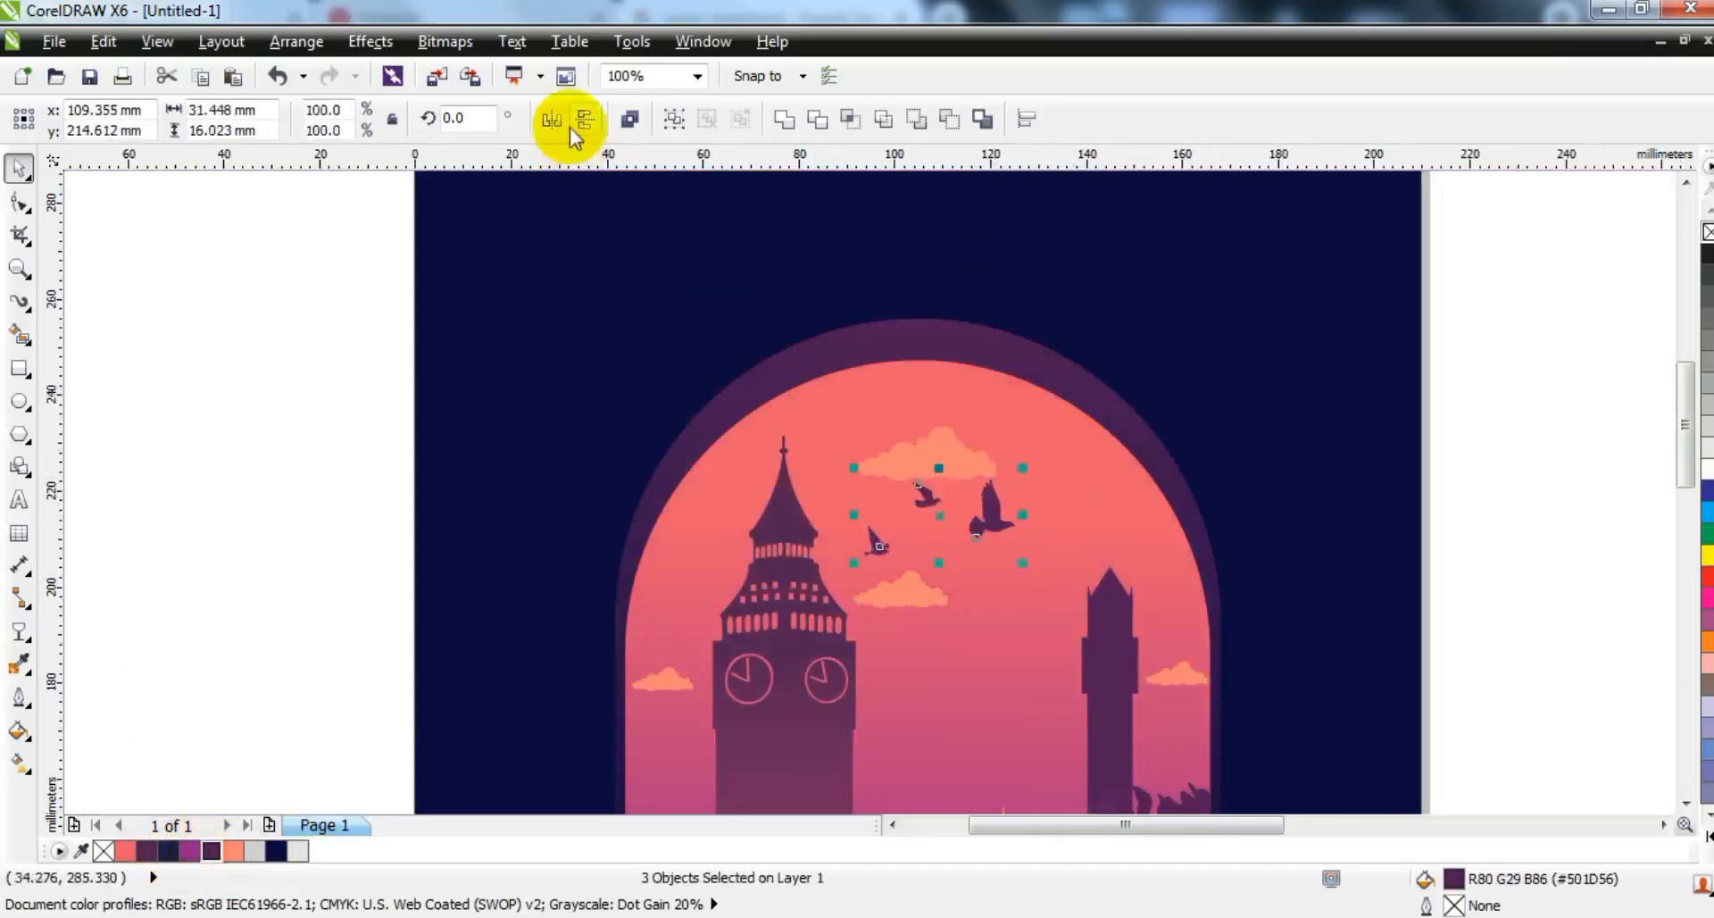
pyautogui.click(552, 119)
pyautogui.moveTo(1023, 544); pyautogui.dragTo(1022, 545)
pyautogui.click(1209, 409)
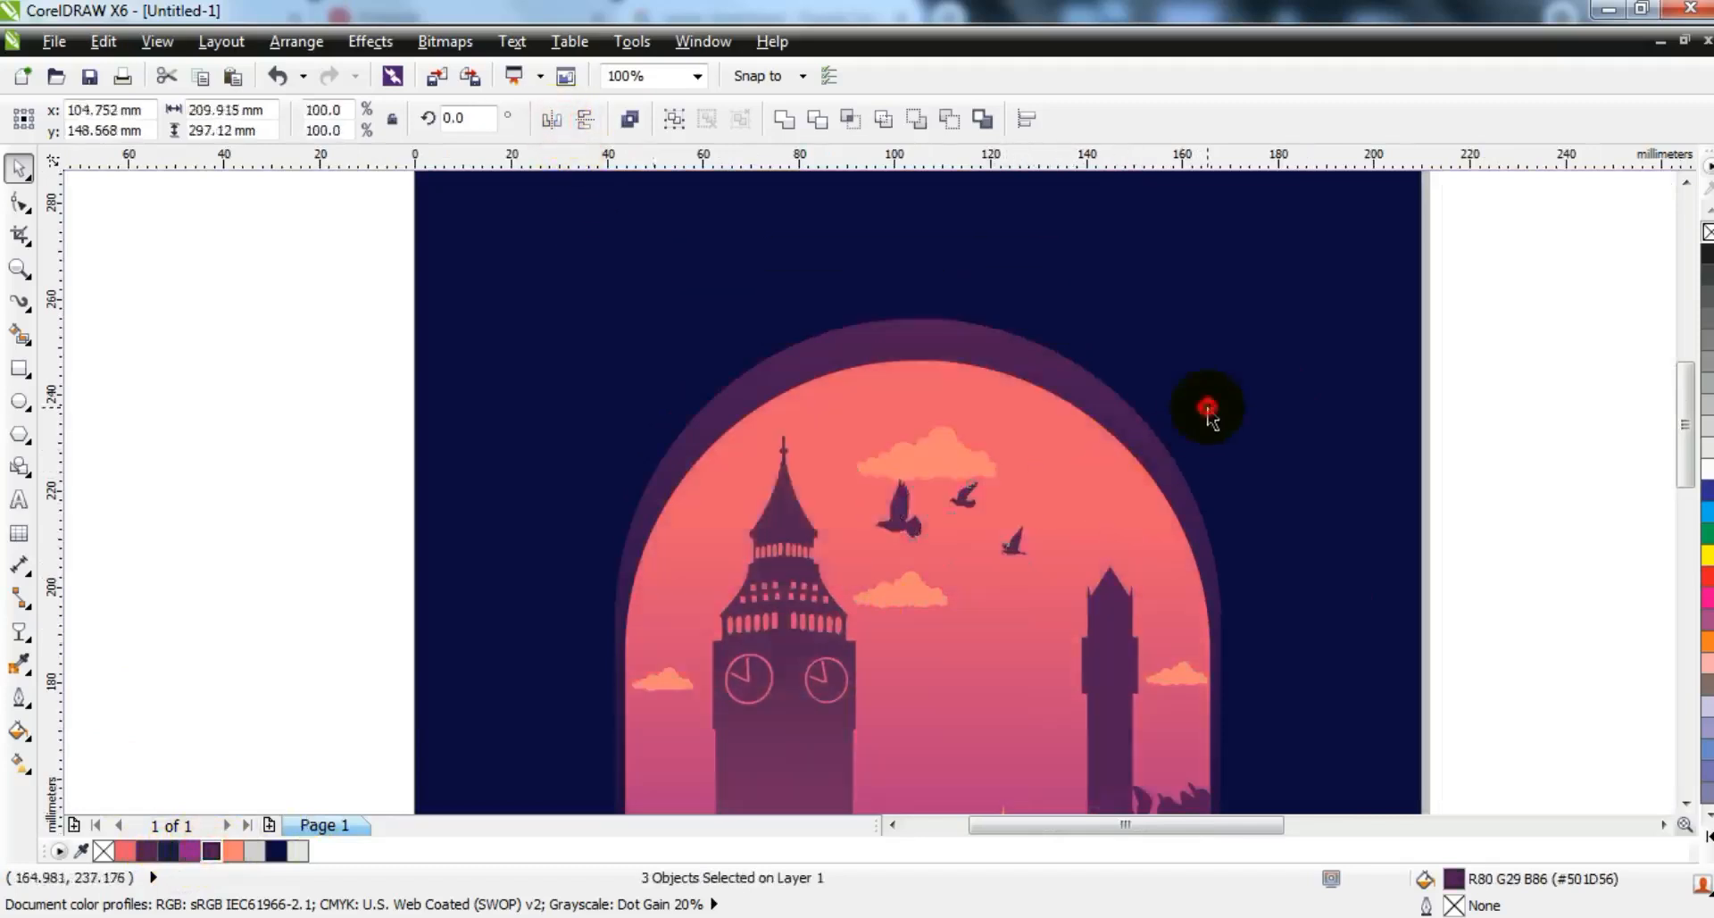
pyautogui.hotkey('shift', 'F4')
pyautogui.click(1244, 421)
pyautogui.click(1200, 462)
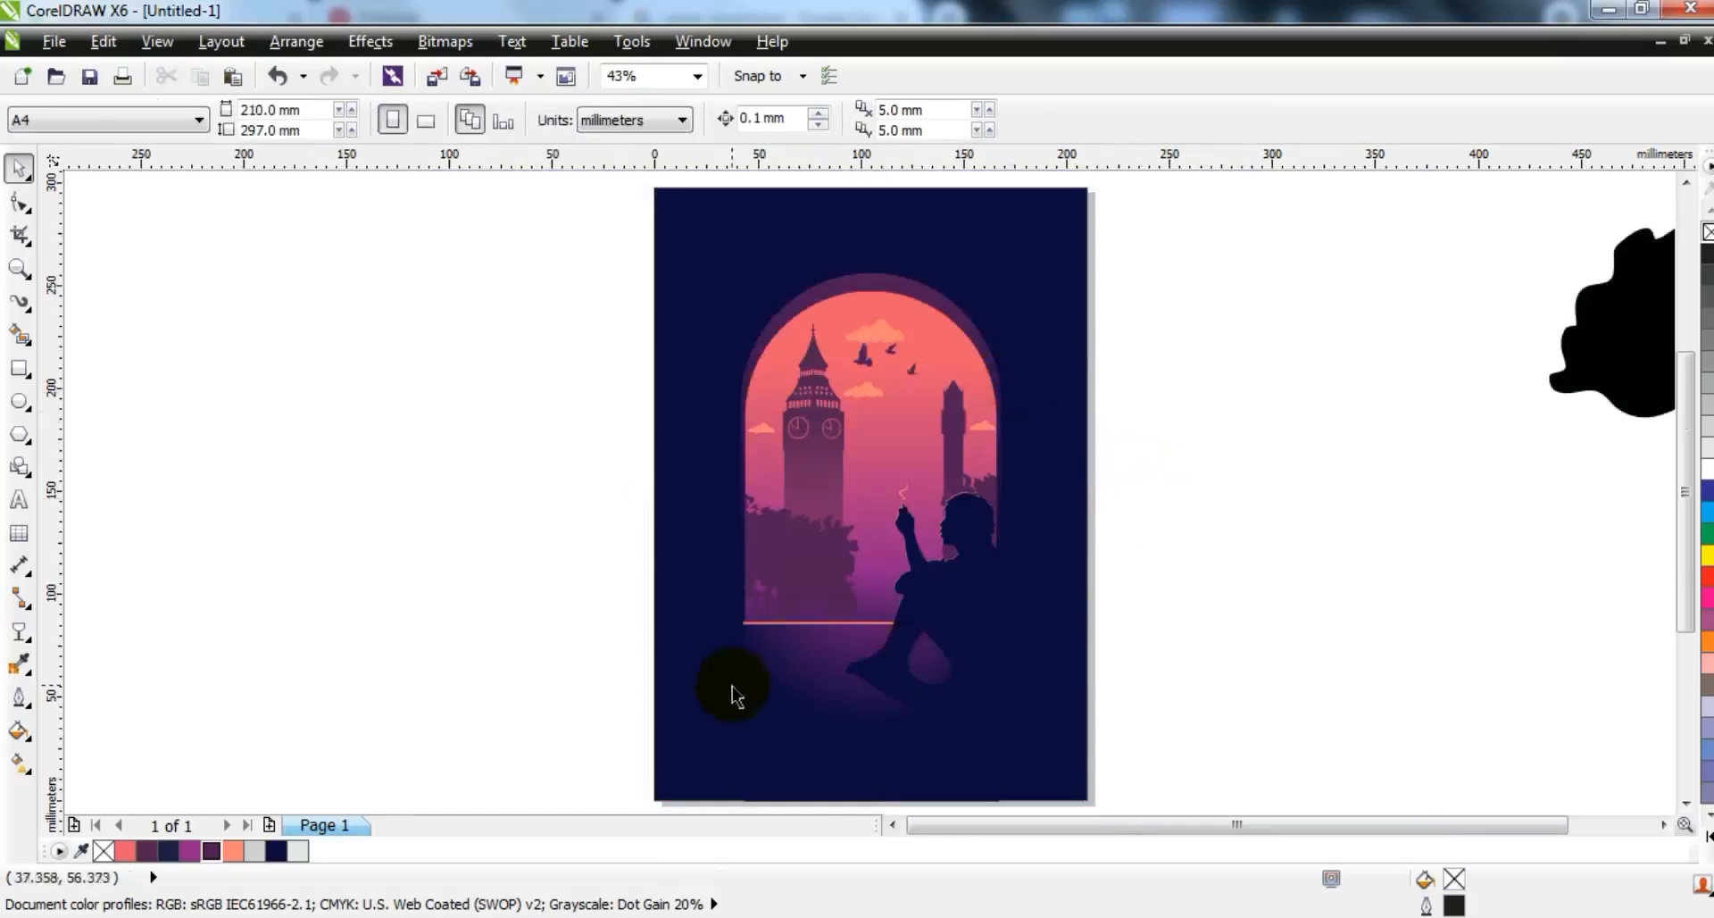
# - Narrow the floor gradient rectangle to 123.078 mm and trim the salmon sill line so its end meets the arch's inner edge
pyautogui.click(860, 622)
pyautogui.hotkey('shift', 'F2')
pyautogui.press('Escape')
pyautogui.click(463, 190)
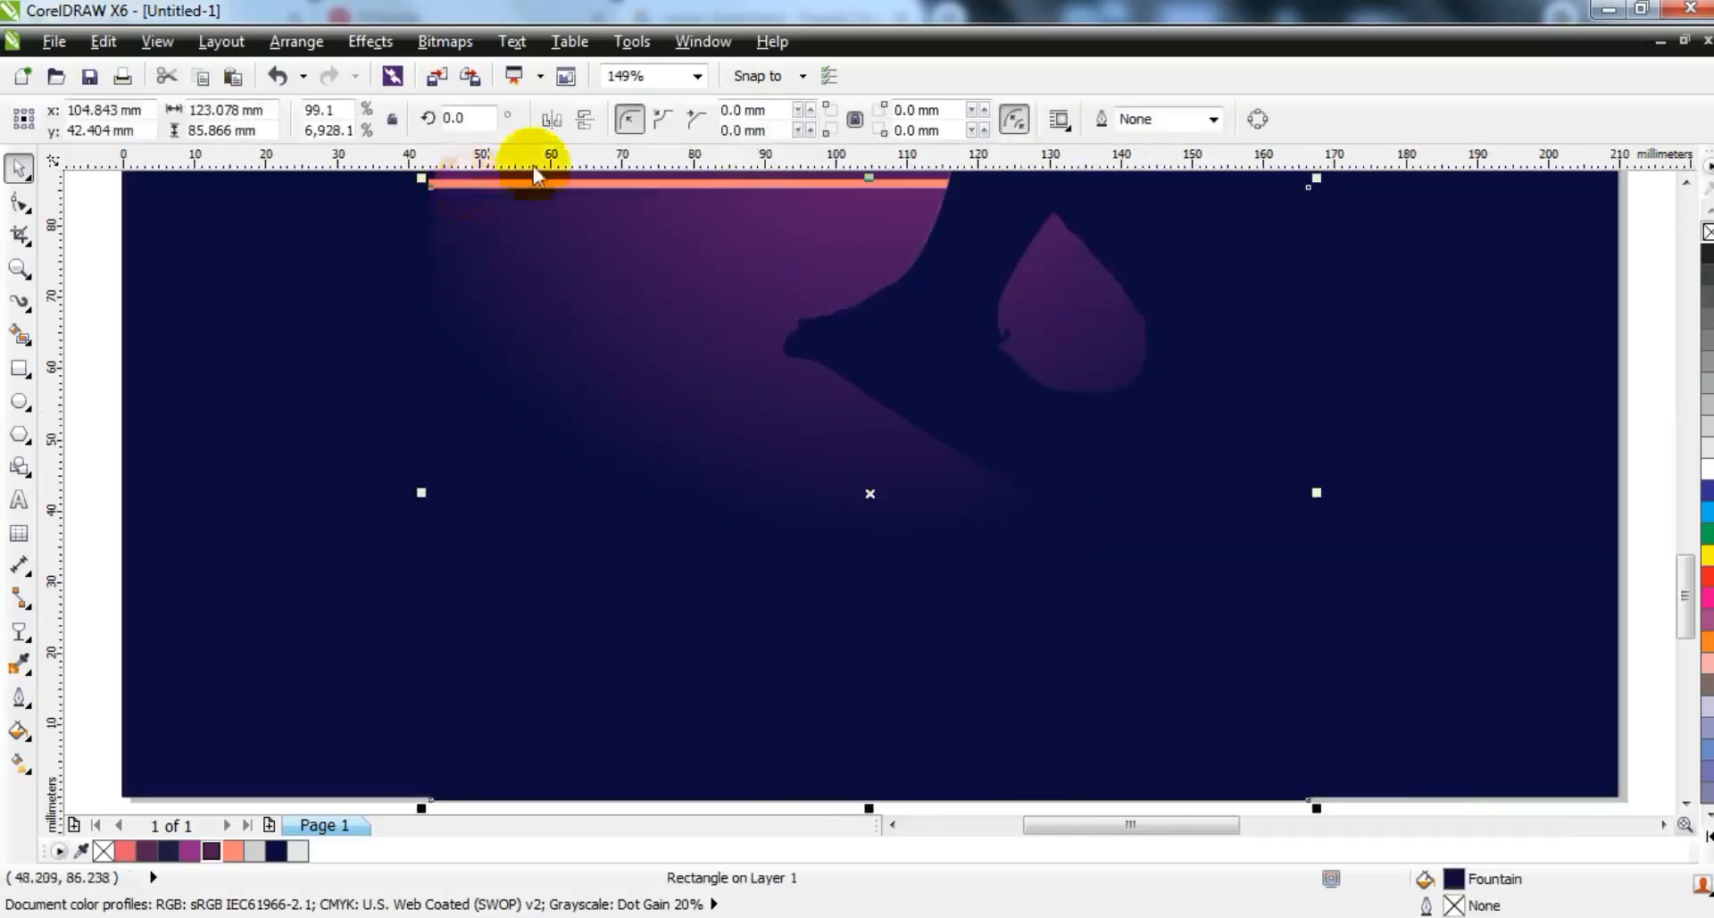
pyautogui.click(489, 184)
pyautogui.click(1687, 186)
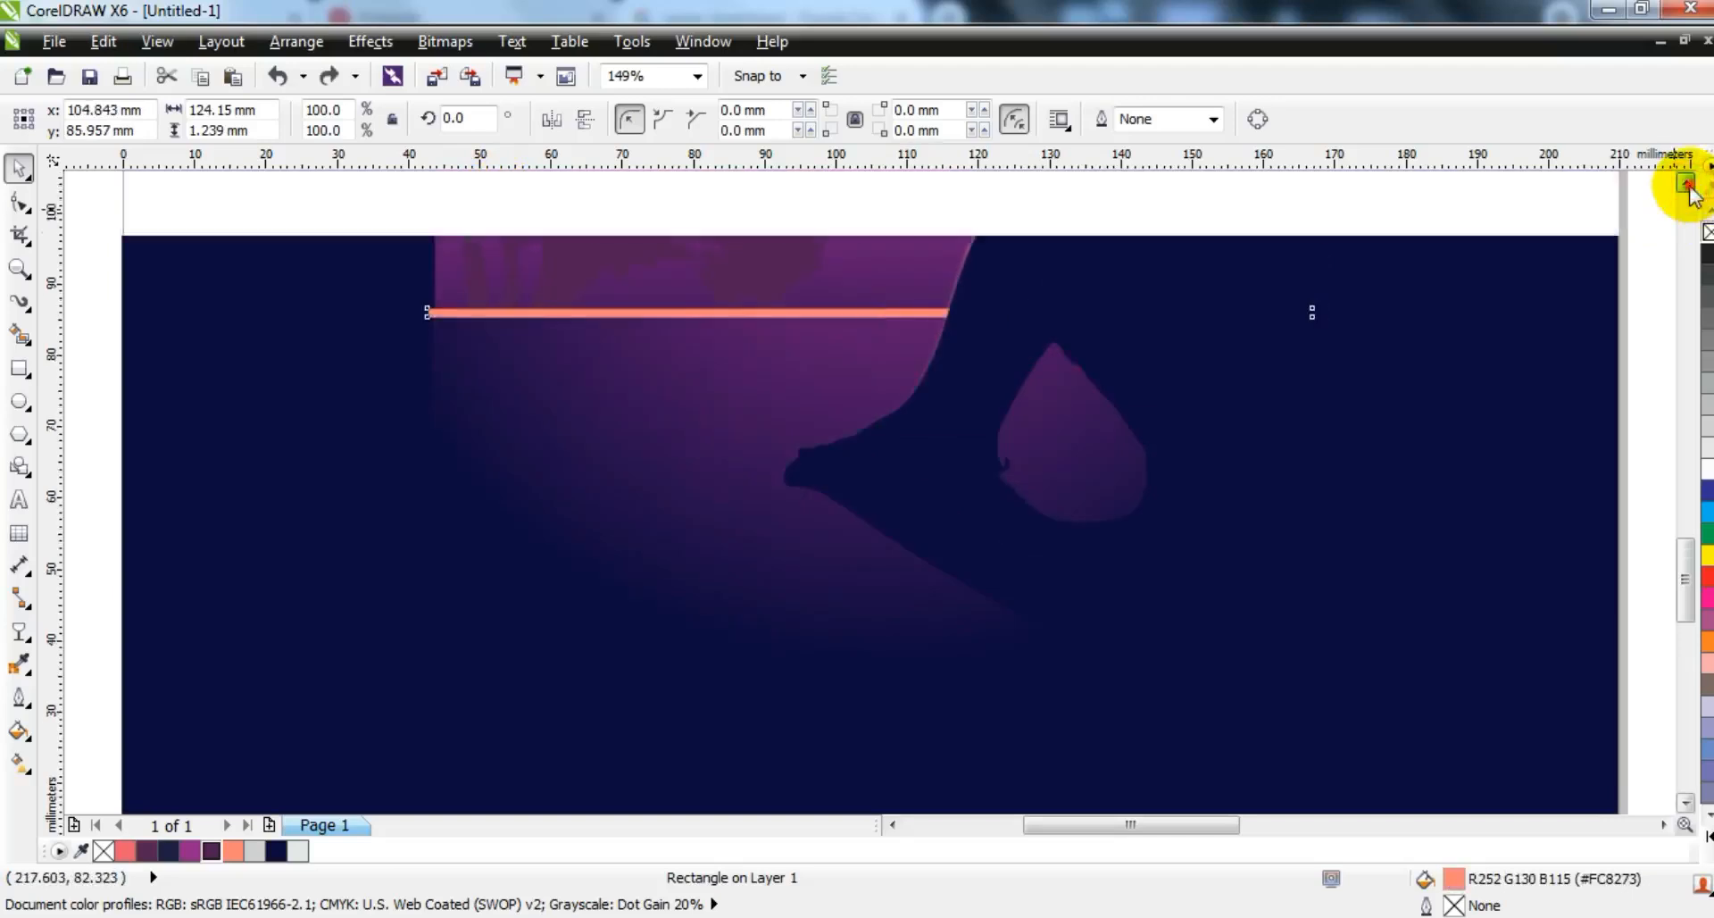
pyautogui.click(485, 344)
pyautogui.press('Escape')
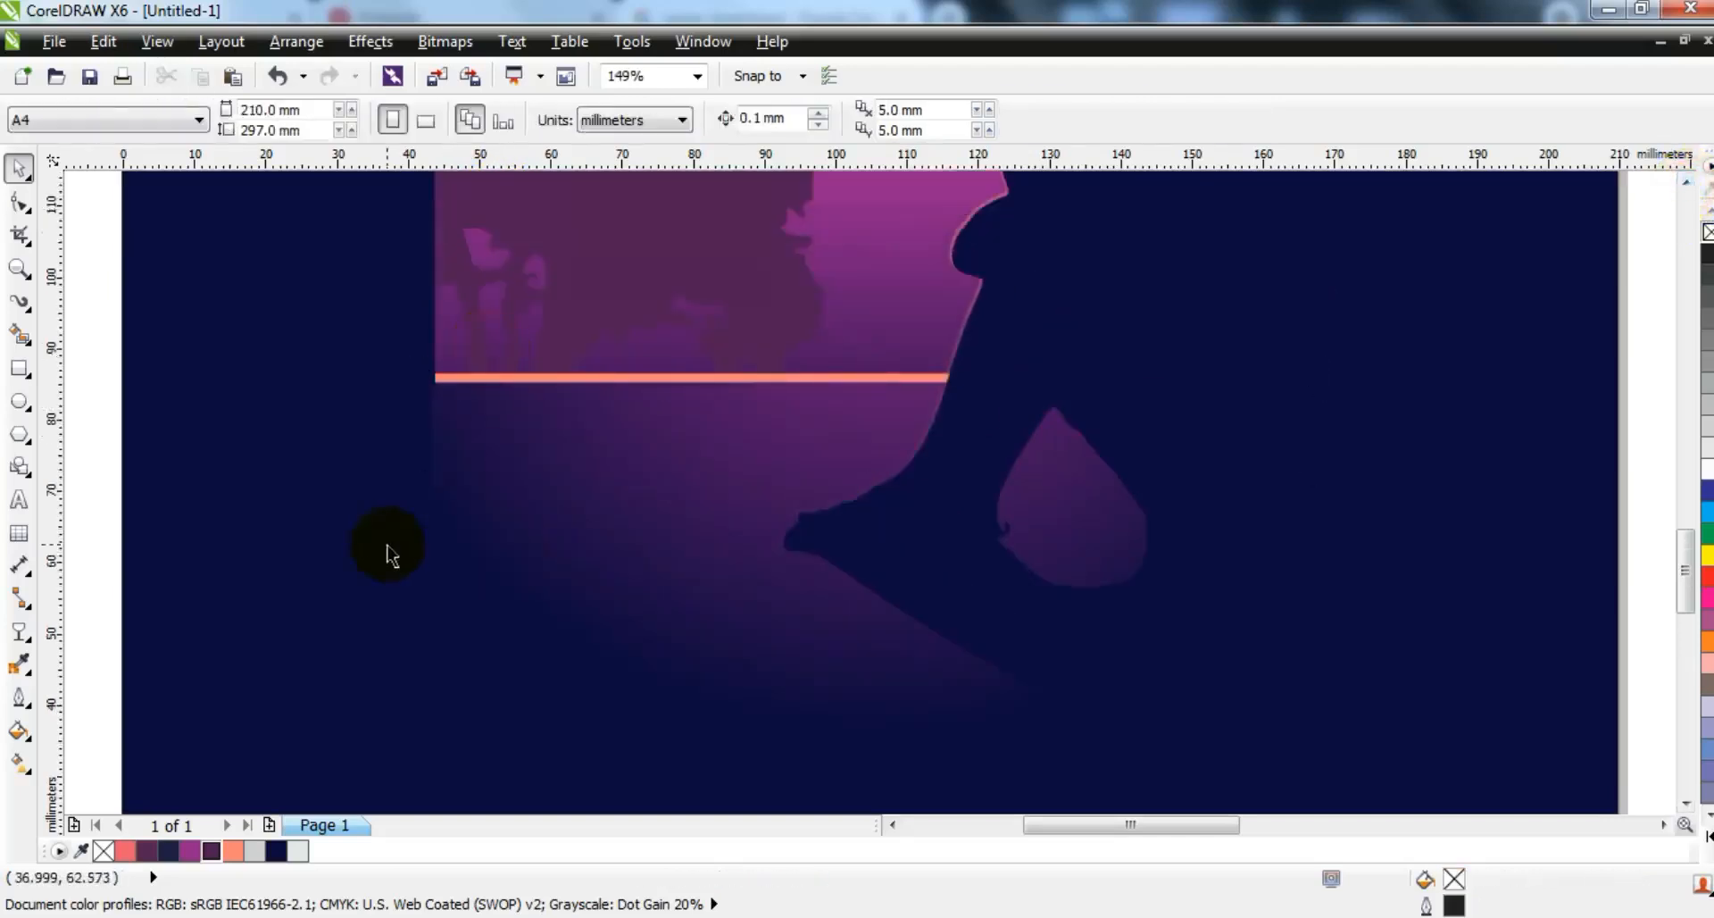
pyautogui.click(387, 546)
pyautogui.hotkey('shift', 'F4')
pyautogui.press('Escape')
pyautogui.click(1234, 592)
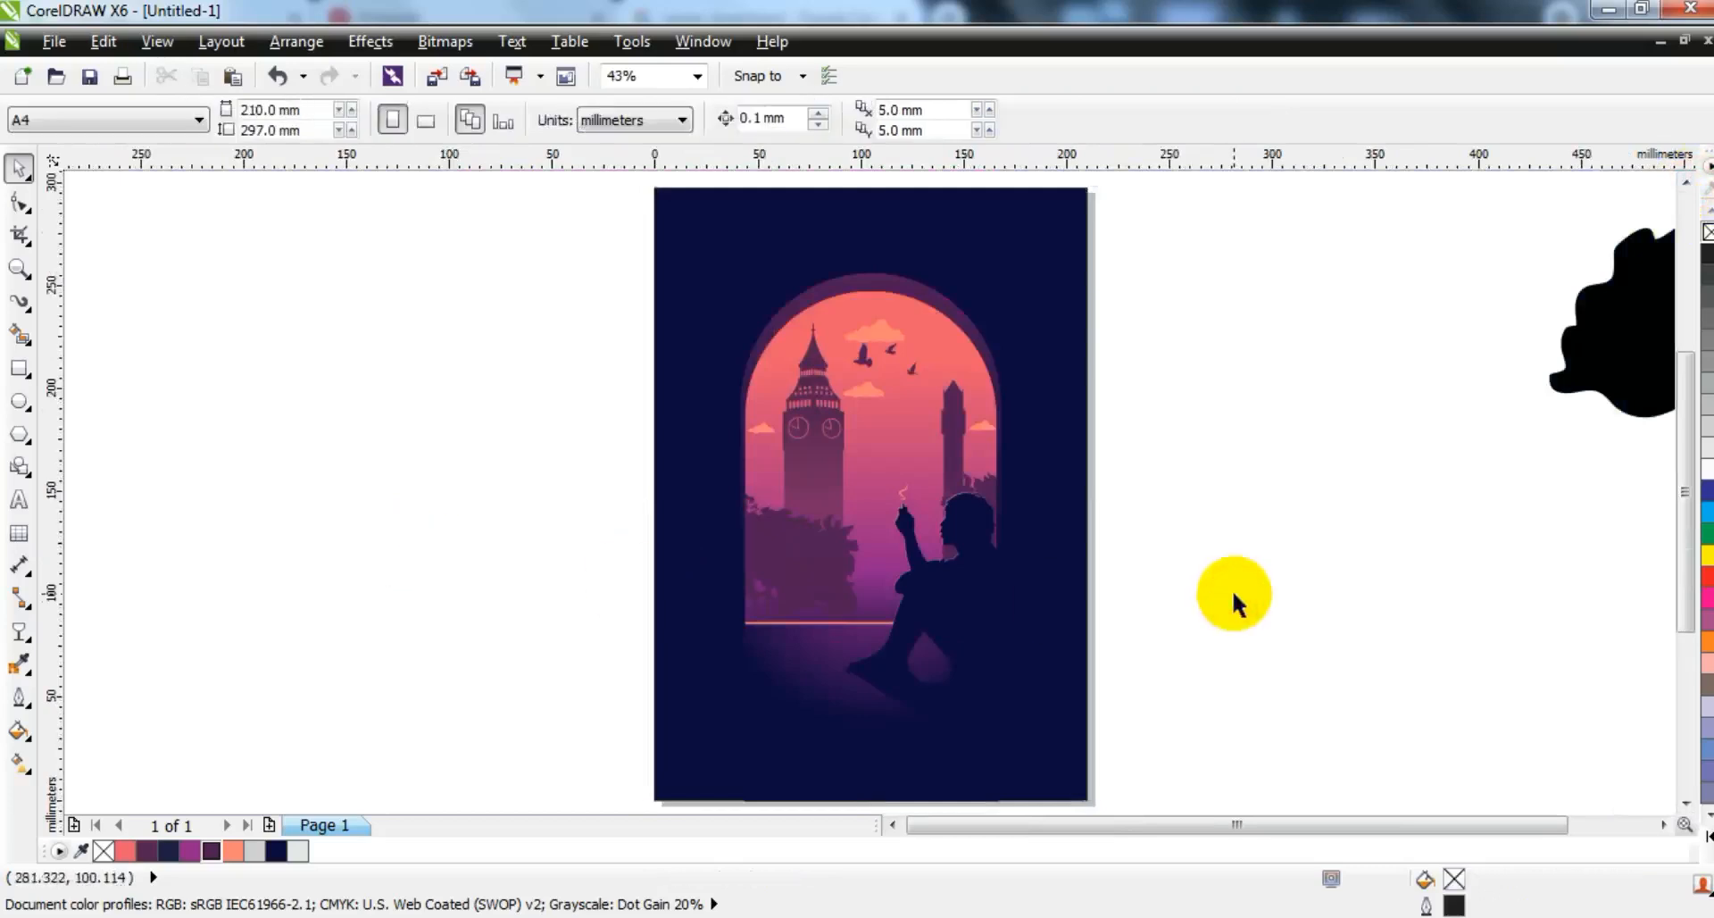
# - Delete the leftover black cloud and birds outside the page
pyautogui.scroll(-1, 991, 446)
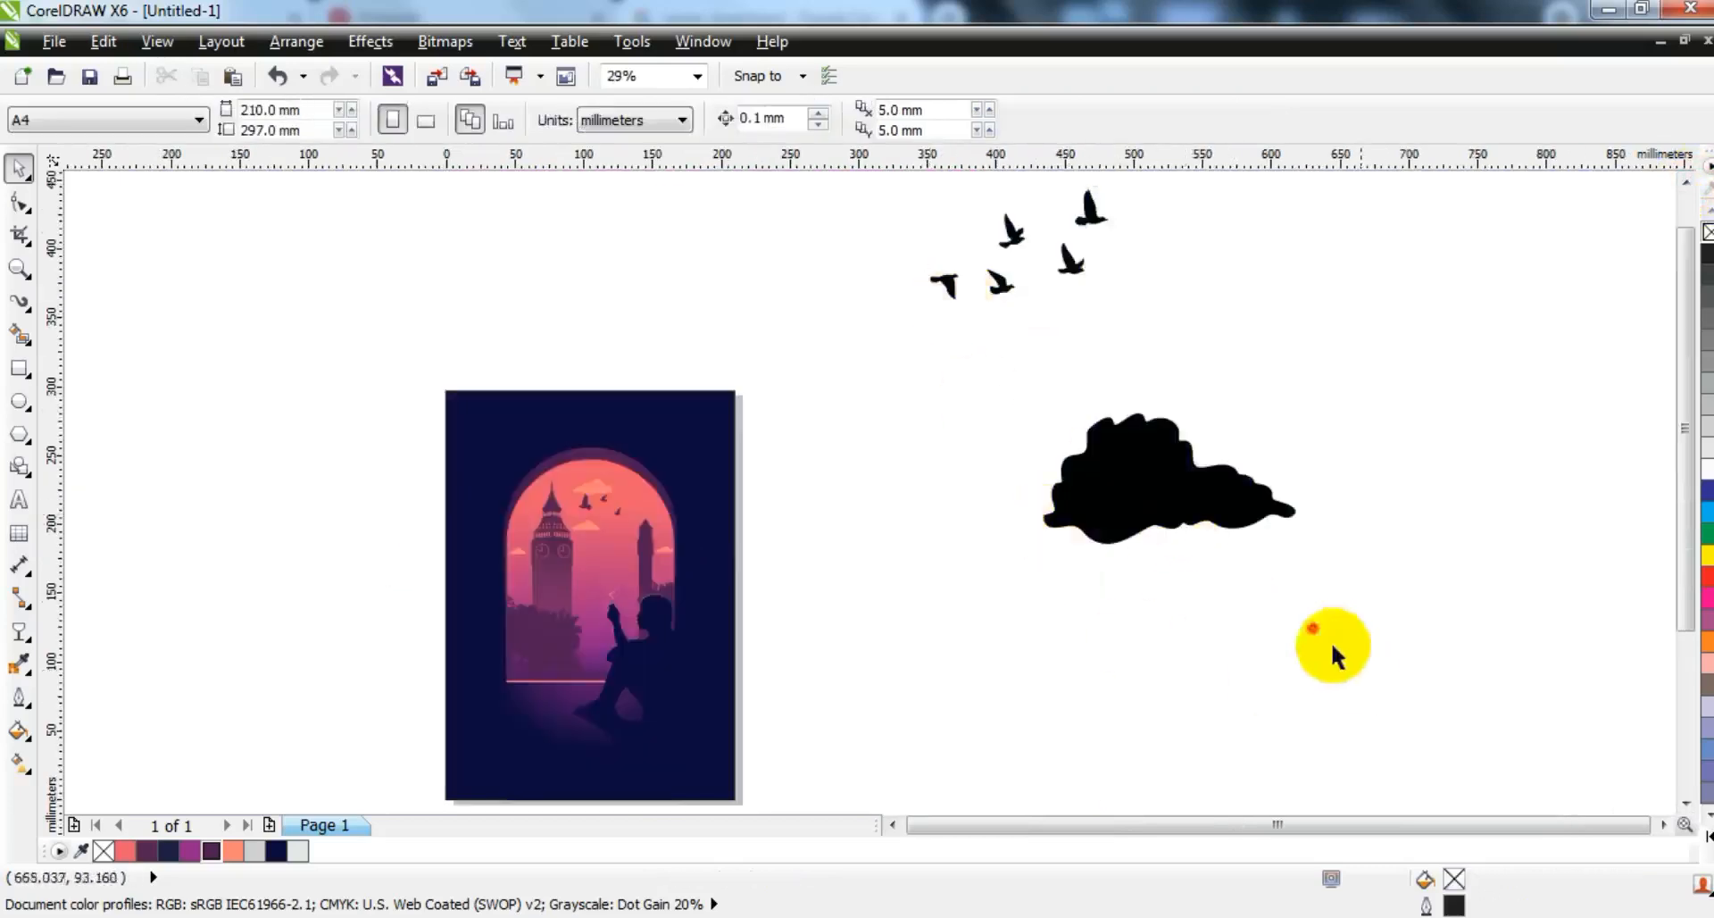
pyautogui.moveTo(1333, 647); pyautogui.dragTo(893, 178)
pyautogui.press('Delete')
# - Fit the page to the view and check the finished illustration in full-screen preview
pyautogui.click(719, 446)
pyautogui.hotkey('shift', 'F4')
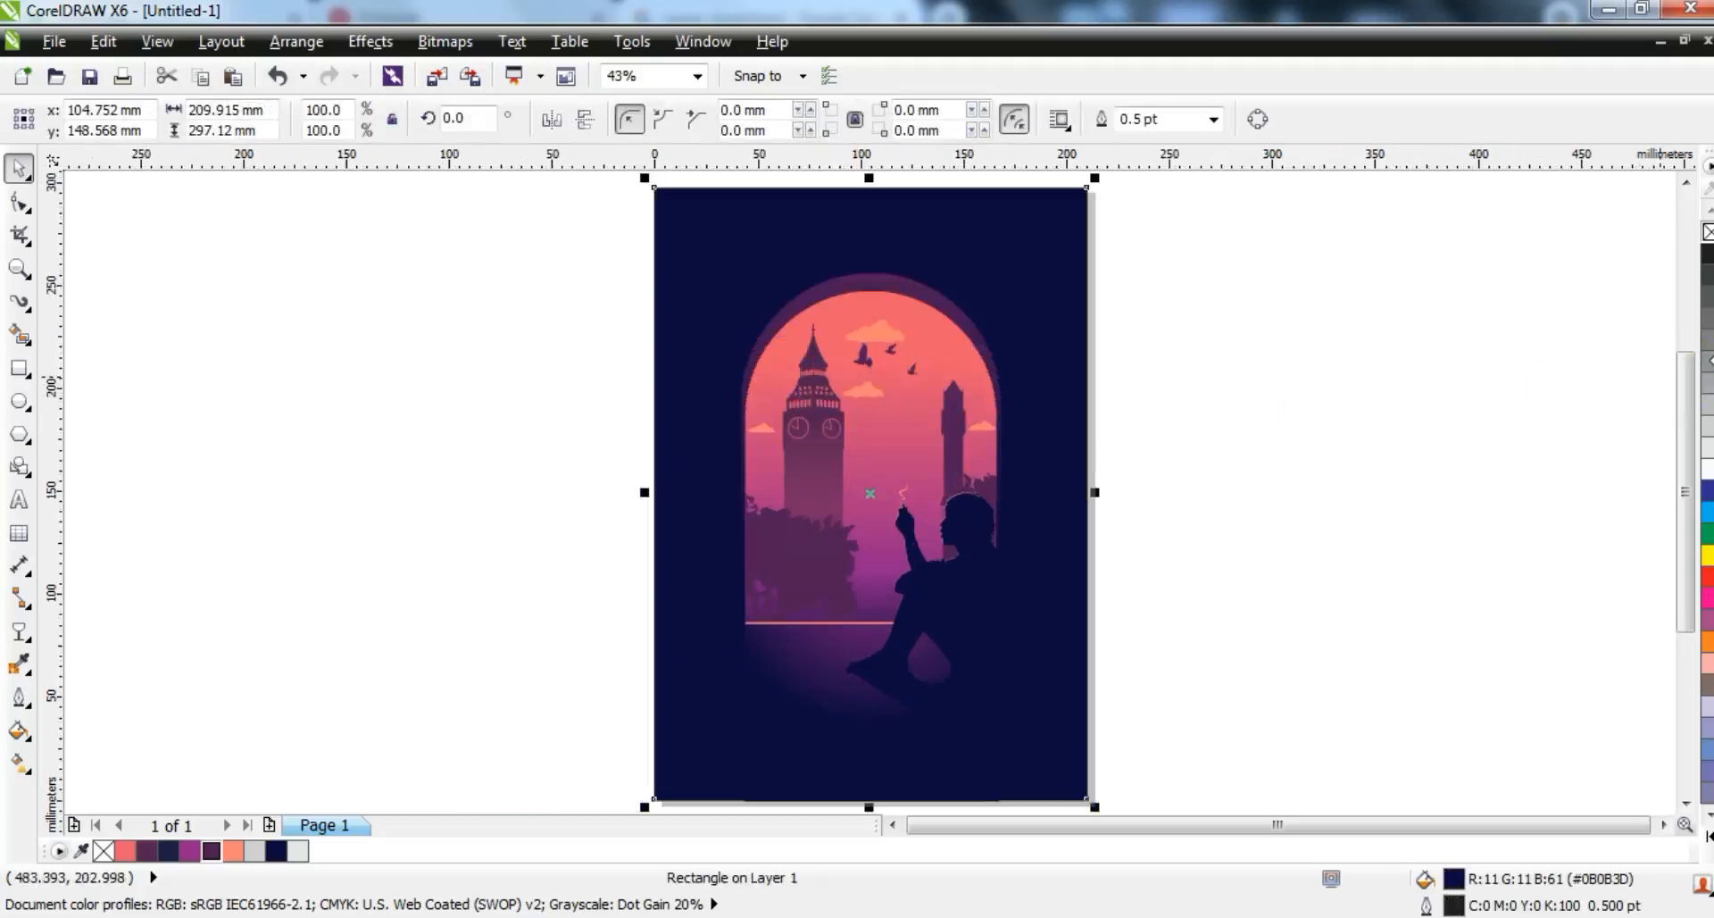
pyautogui.press('F9')
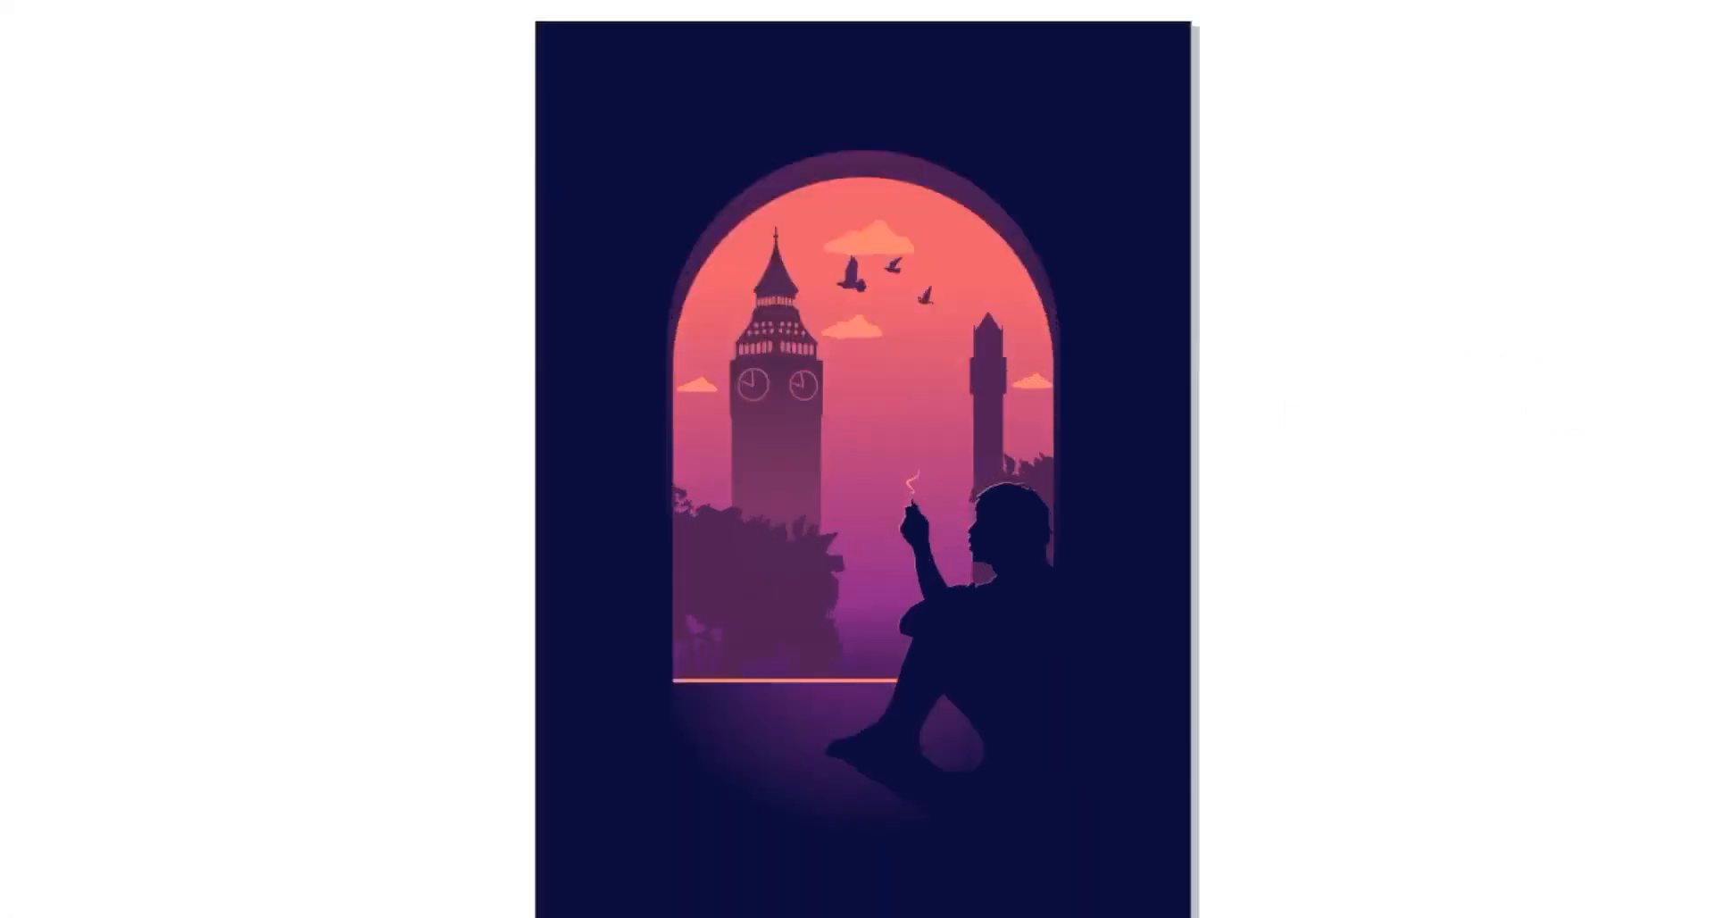